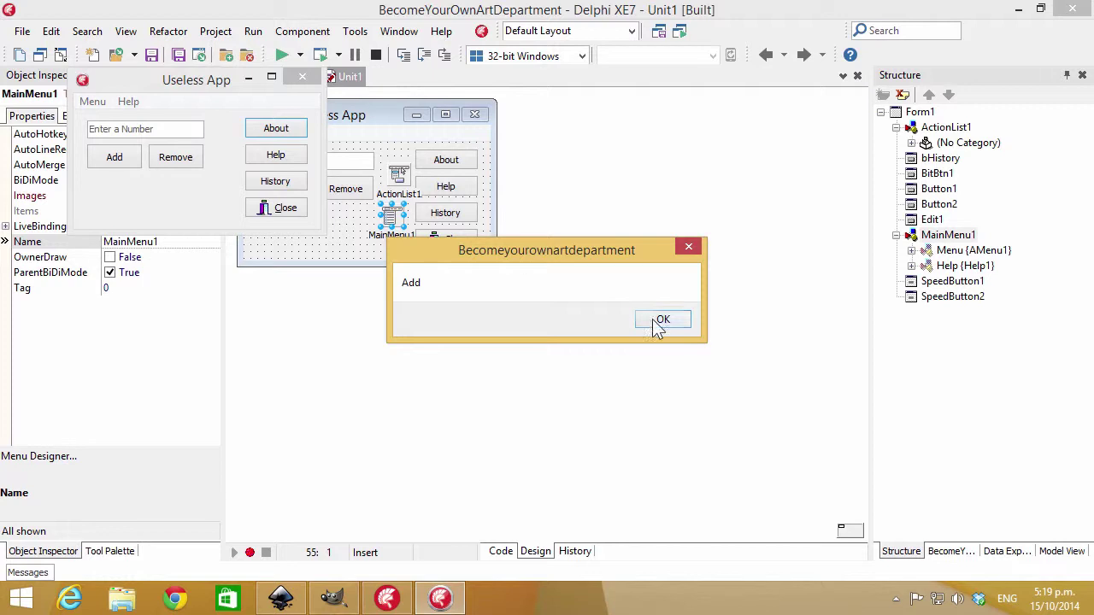
# Test the running Useless App by dismissing the Add message, viewing the About and History windows, and closing the app
pyautogui.click(659, 321)
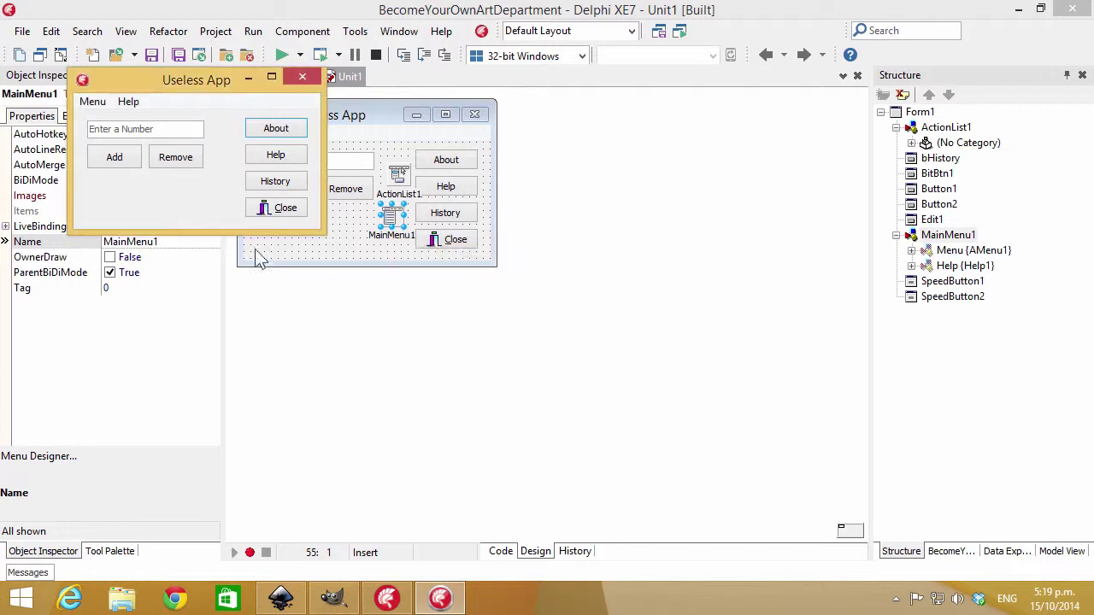
pyautogui.click(280, 131)
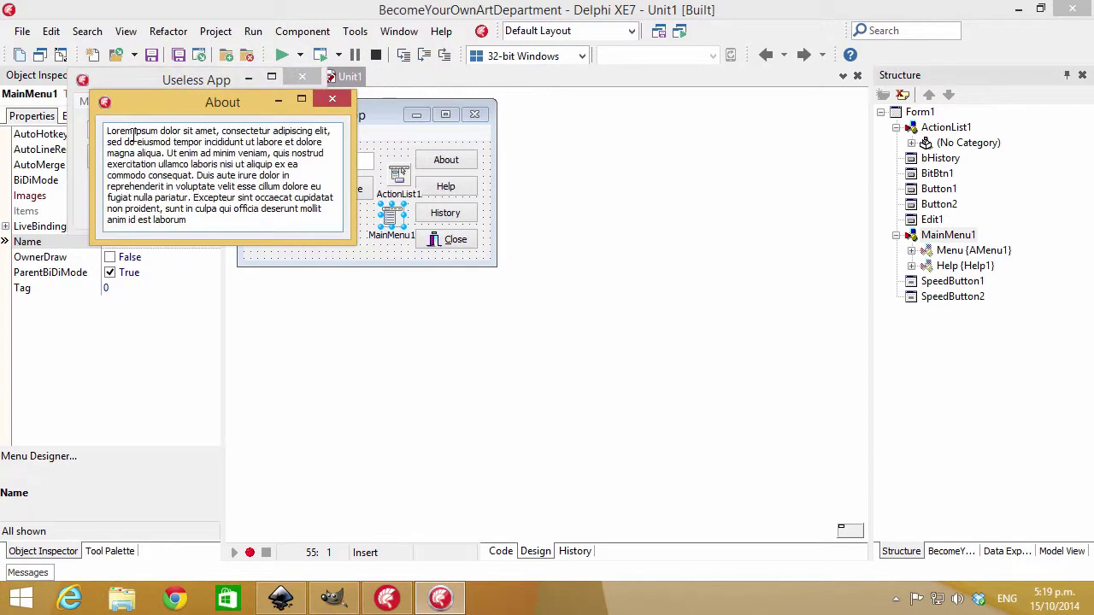
pyautogui.moveTo(108, 134); pyautogui.dragTo(229, 141)
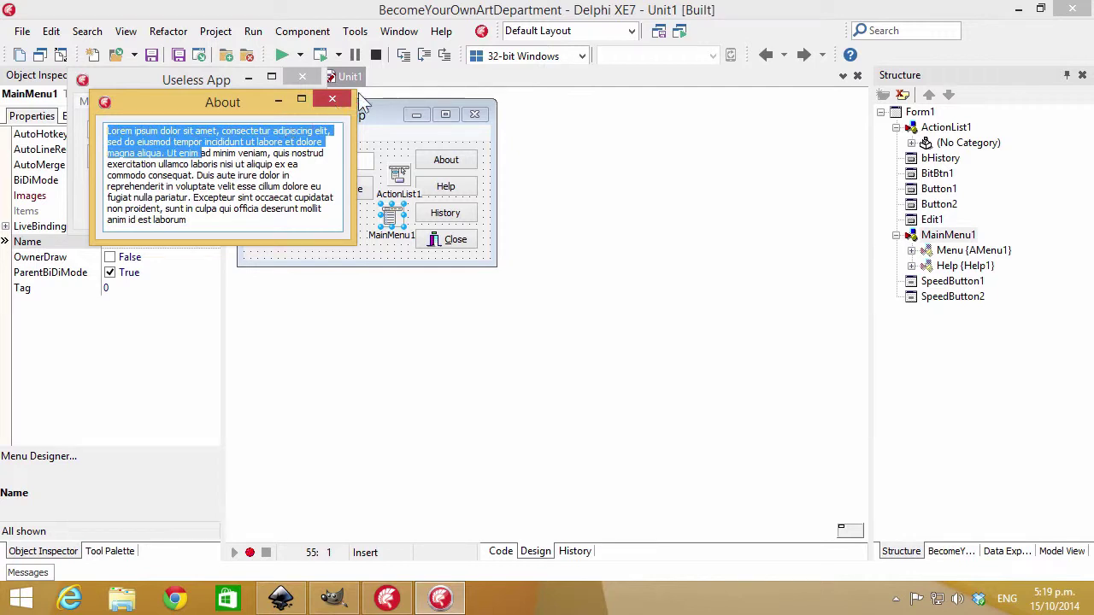
pyautogui.click(332, 99)
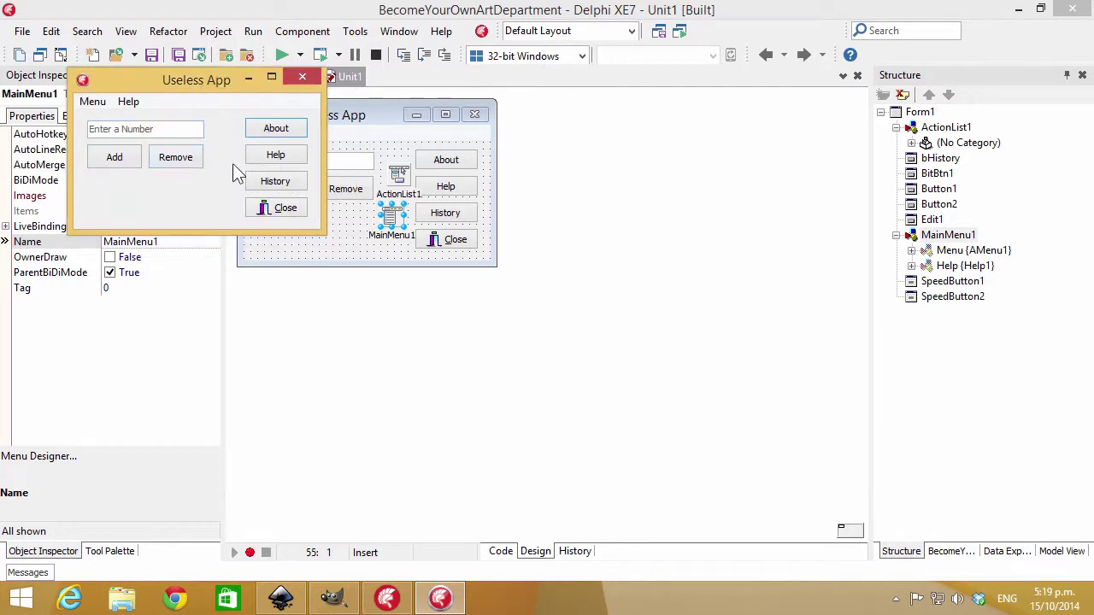
pyautogui.click(295, 184)
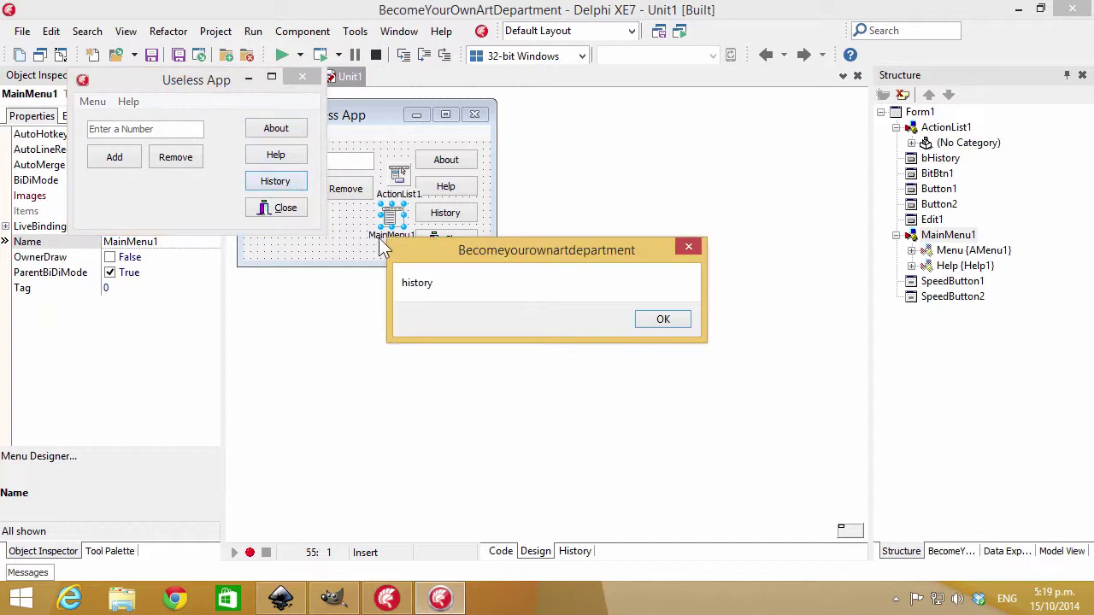
pyautogui.click(672, 313)
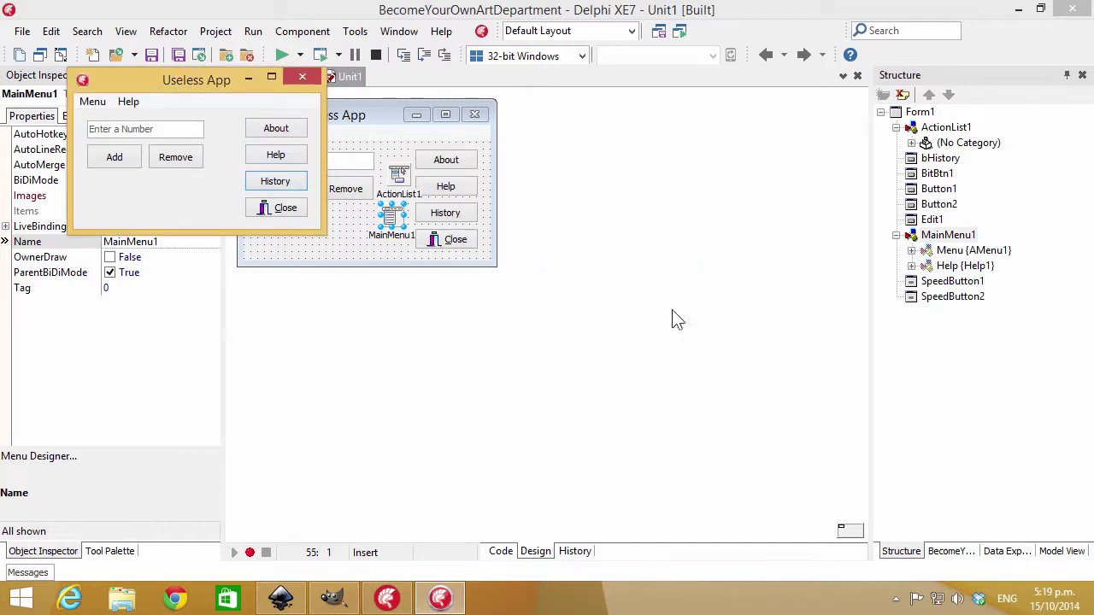
pyautogui.click(293, 211)
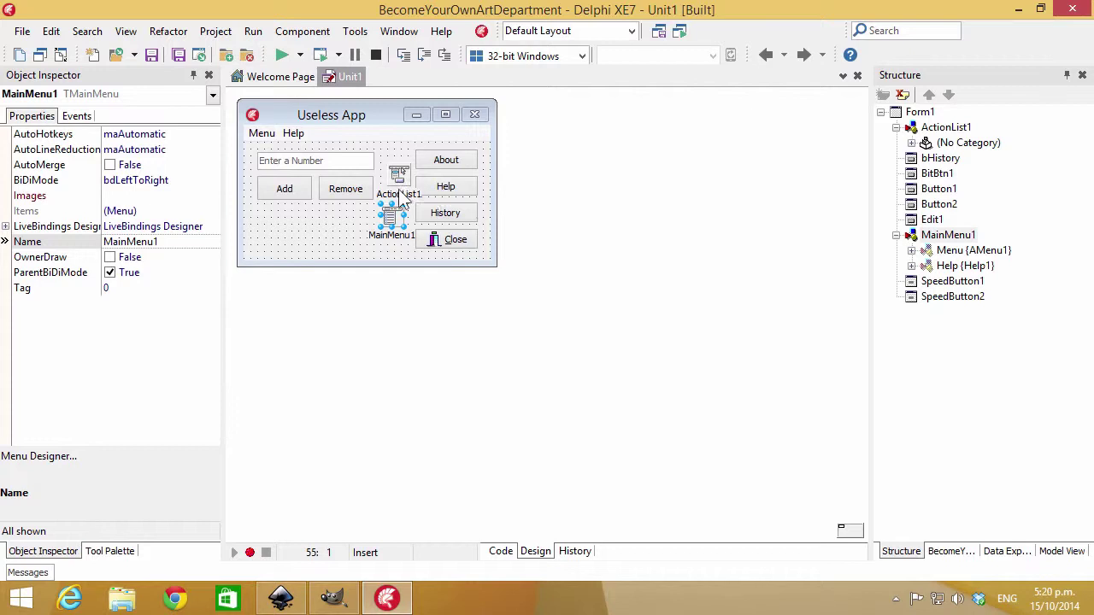
pyautogui.click(361, 233)
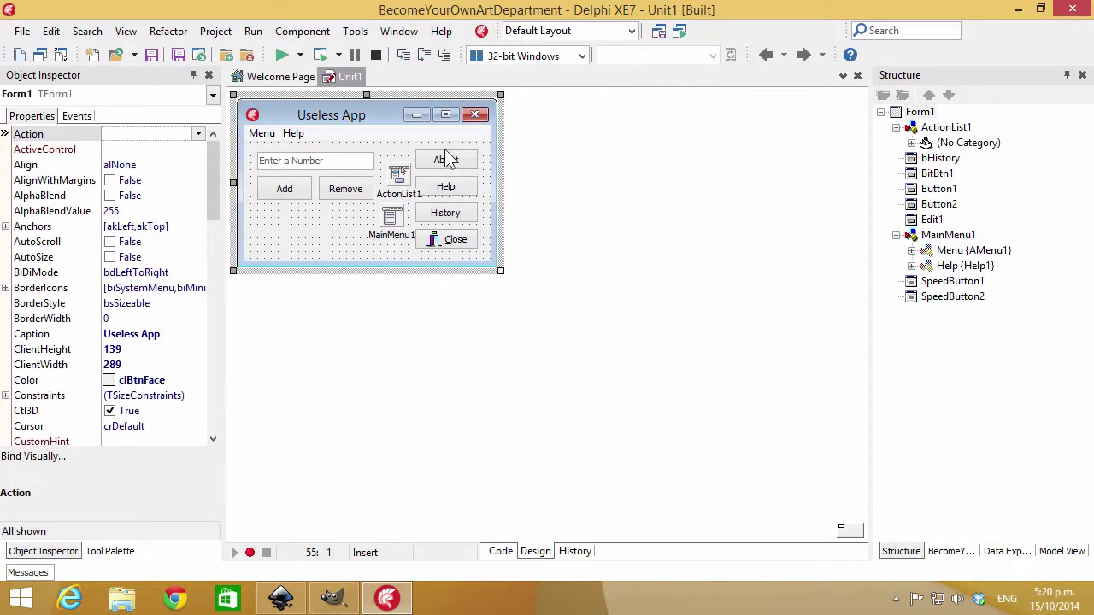
pyautogui.click(445, 241)
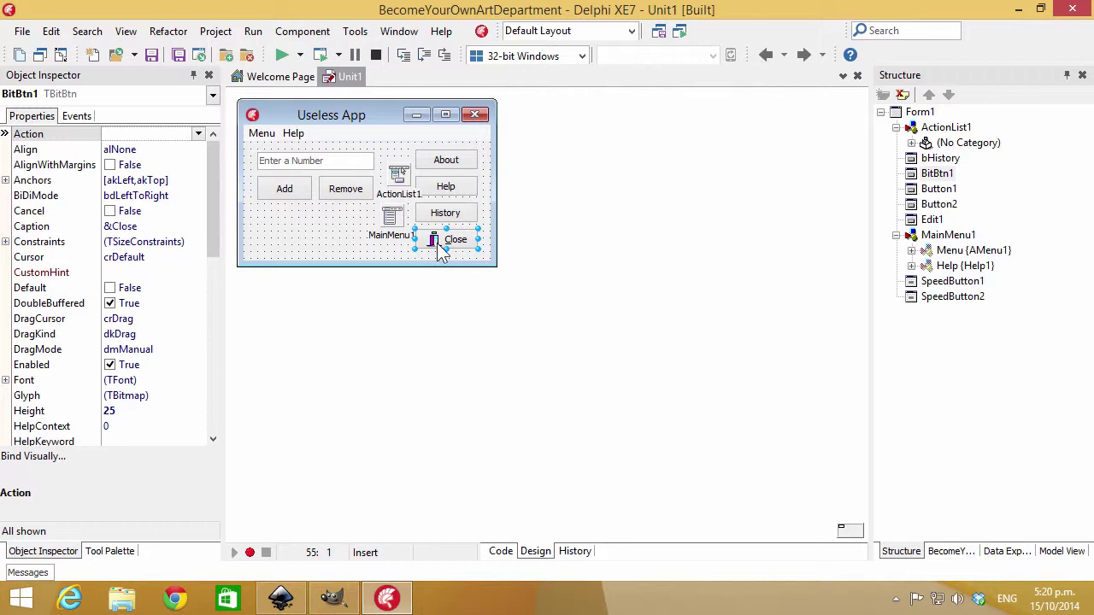
pyautogui.click(325, 225)
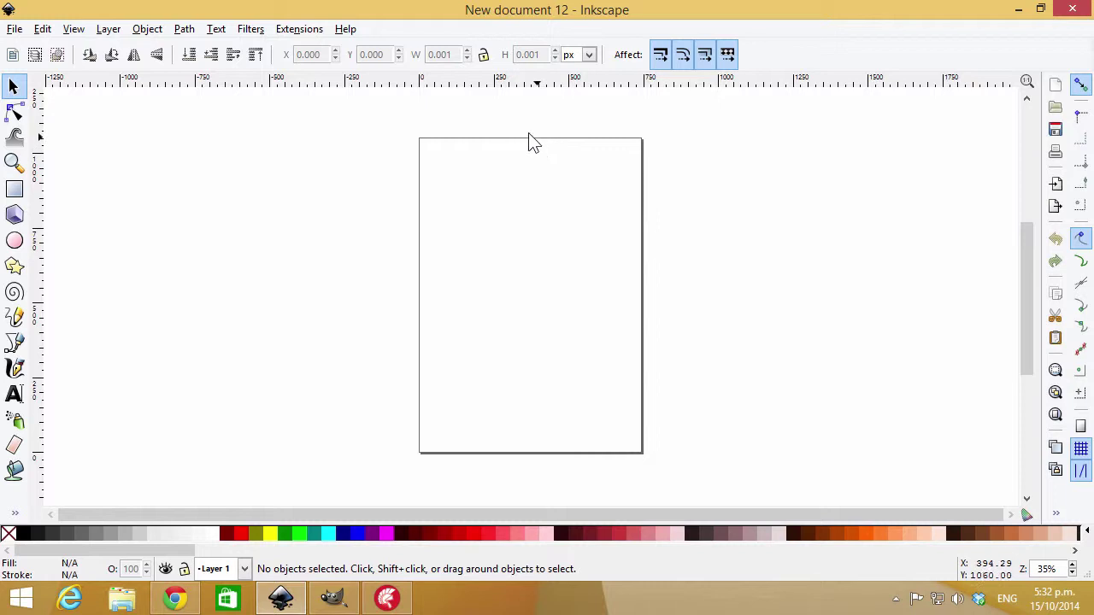
# Switch to Chrome to view the Inkscape website's home page, and minimize the browser
pyautogui.click(174, 598)
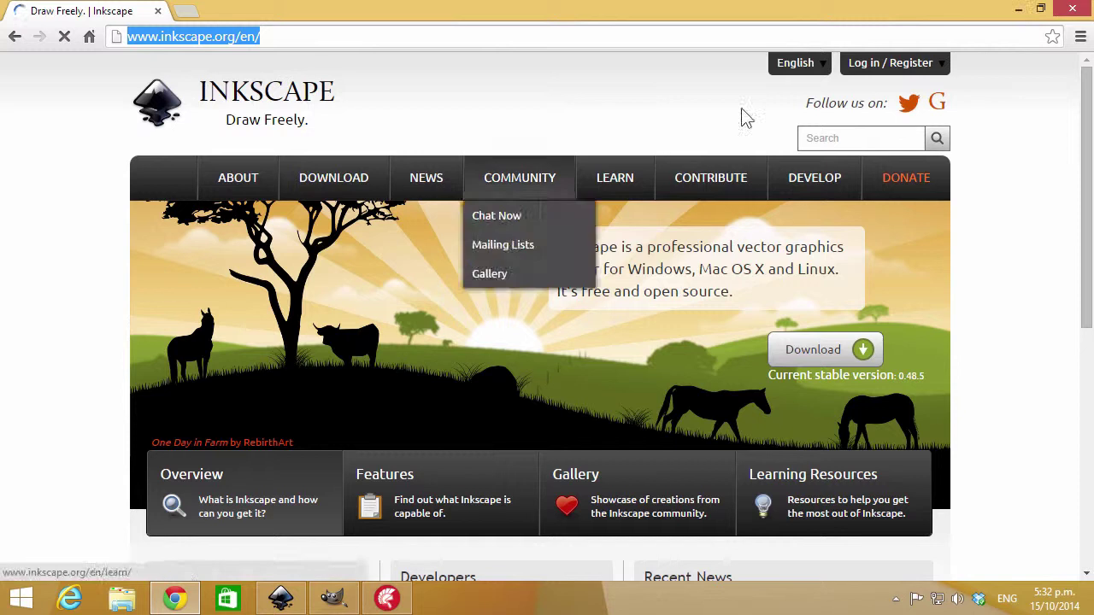
pyautogui.click(1016, 14)
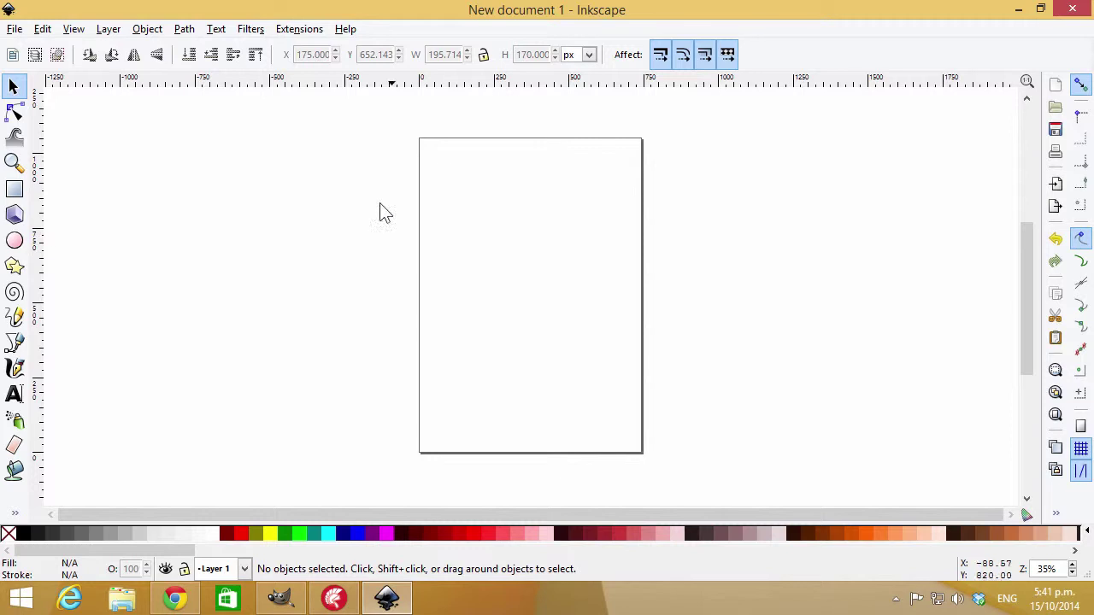
# Draw a dark red circle about 197 px in diameter in the page's upper half and remove its stroke
pyautogui.click(15, 240)
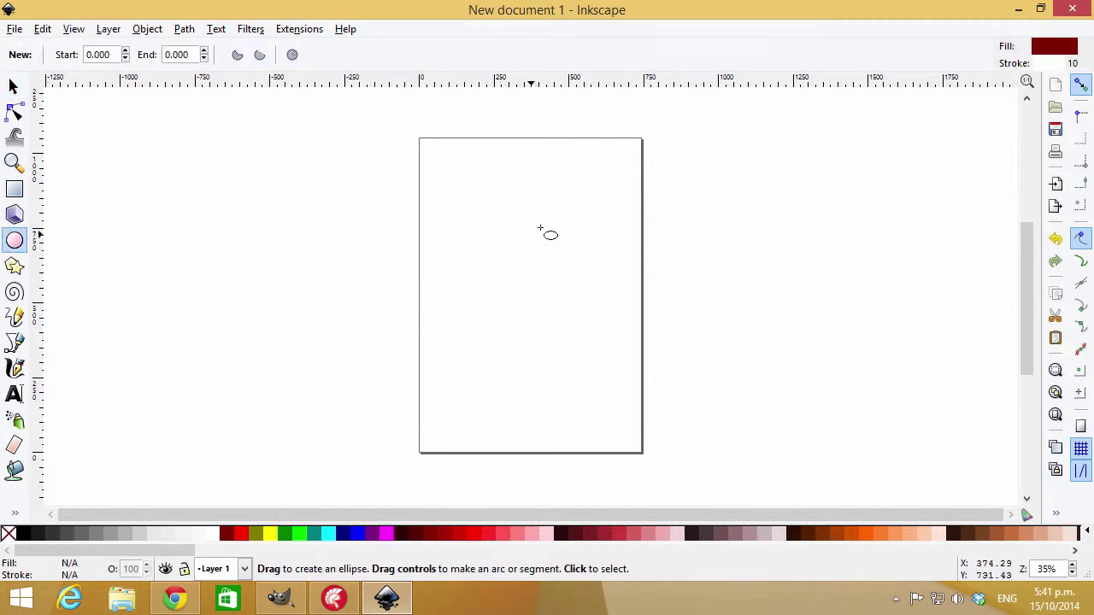
pyautogui.press('ctrl')
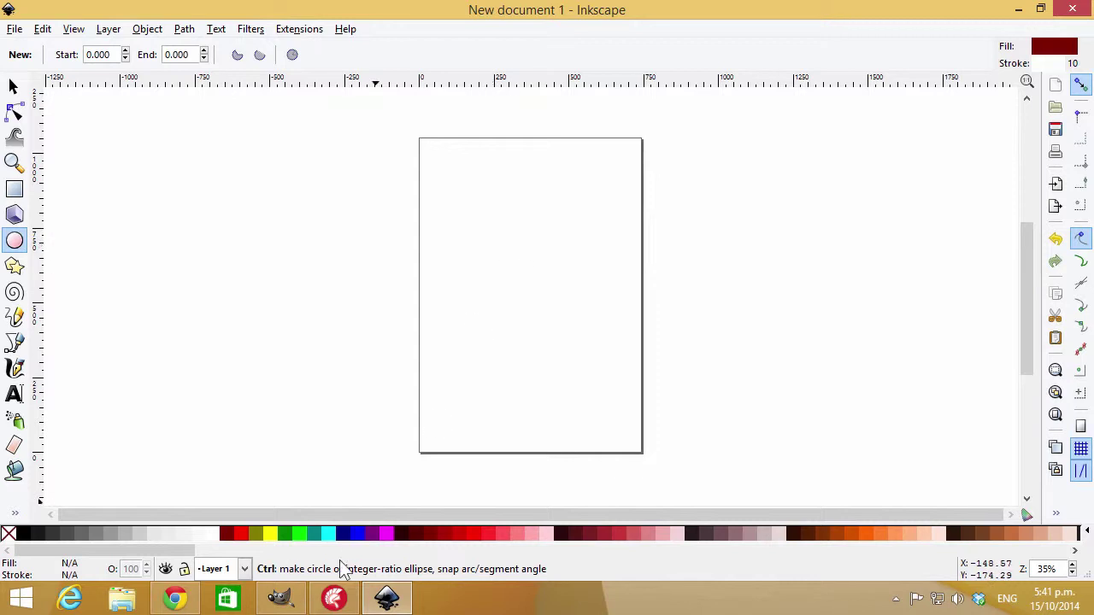
pyautogui.moveTo(511, 202); pyautogui.dragTo(577, 279)
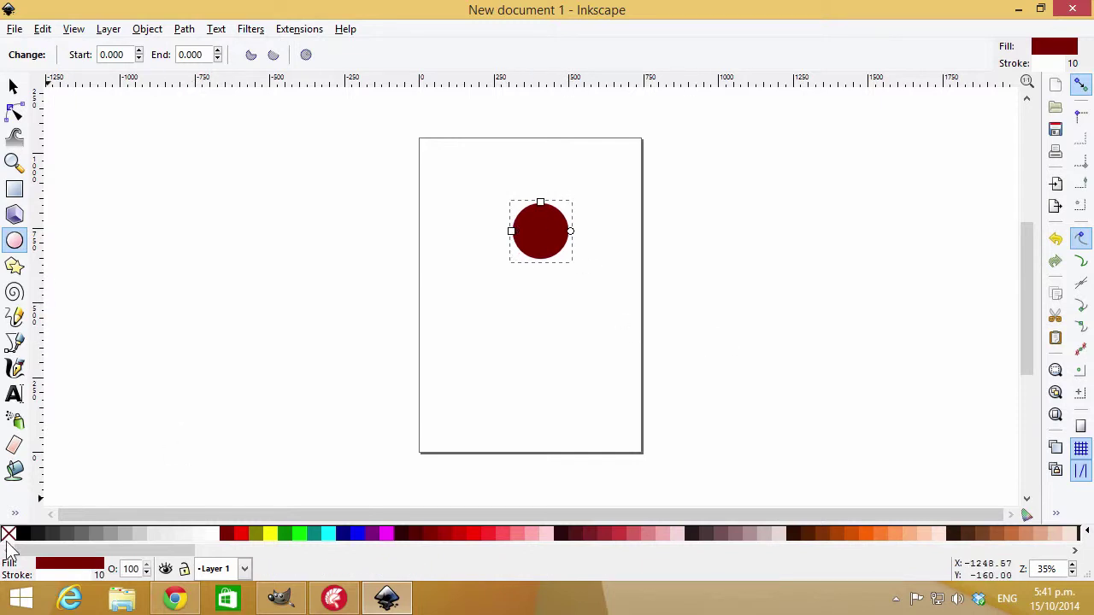
pyautogui.keyDown('shift'); pyautogui.click(8, 536); pyautogui.keyUp('shift')
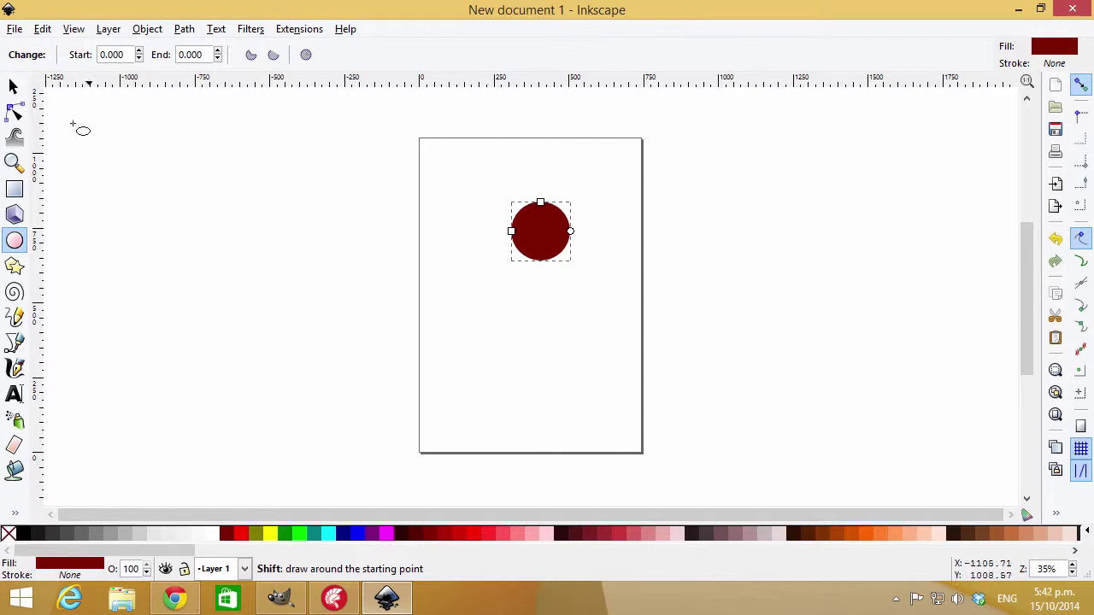
pyautogui.click(13, 85)
pyautogui.moveTo(537, 233); pyautogui.dragTo(517, 224)
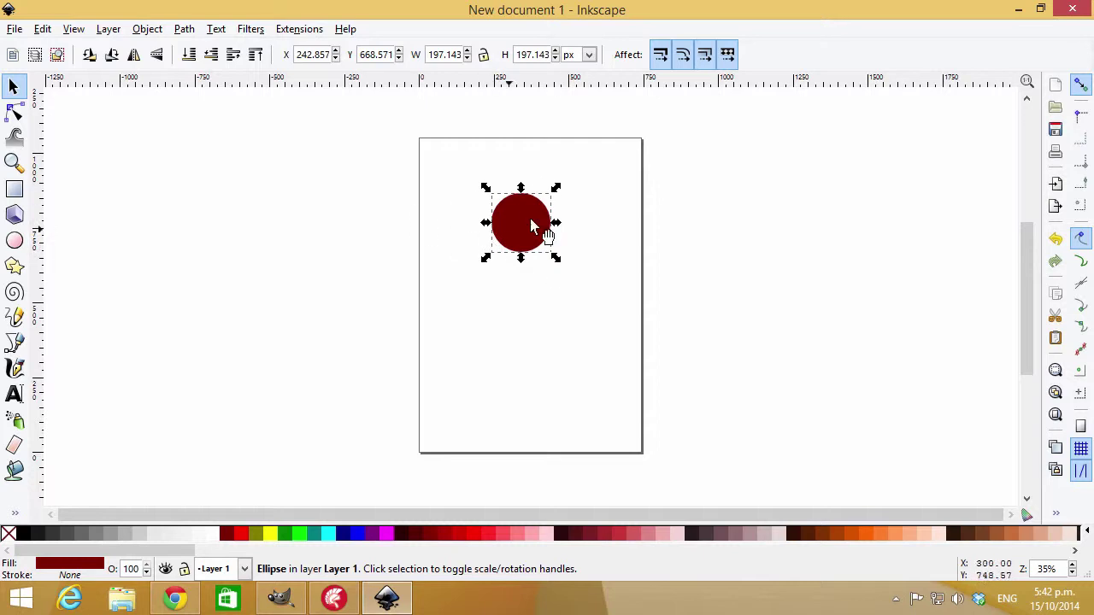
# Duplicate the circle, enlarge the copy to about 369 by 357 px and center it over the original's upper part
pyautogui.moveTo(521, 222); pyautogui.dragTo(499, 185)
pyautogui.hotkey('ctrl', 'd')
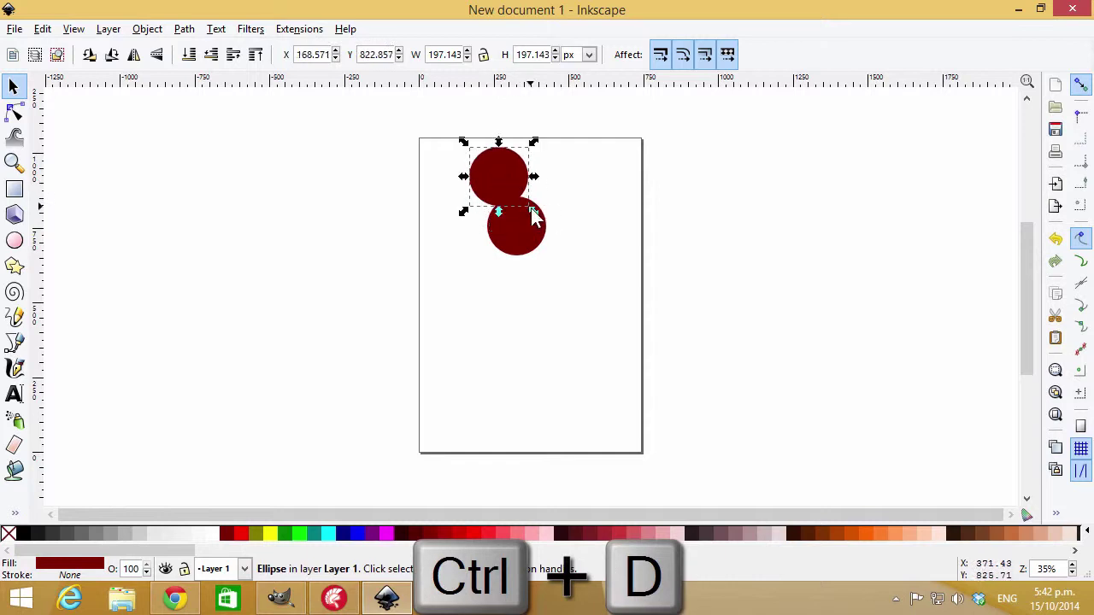
pyautogui.moveTo(536, 215); pyautogui.dragTo(560, 242)
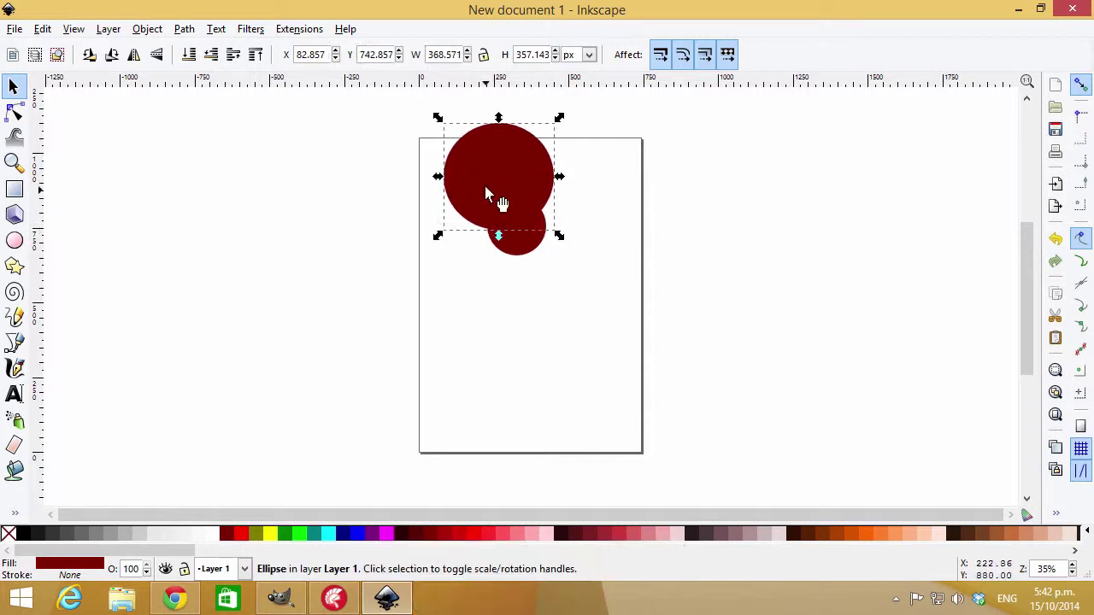
pyautogui.moveTo(495, 183); pyautogui.dragTo(510, 193)
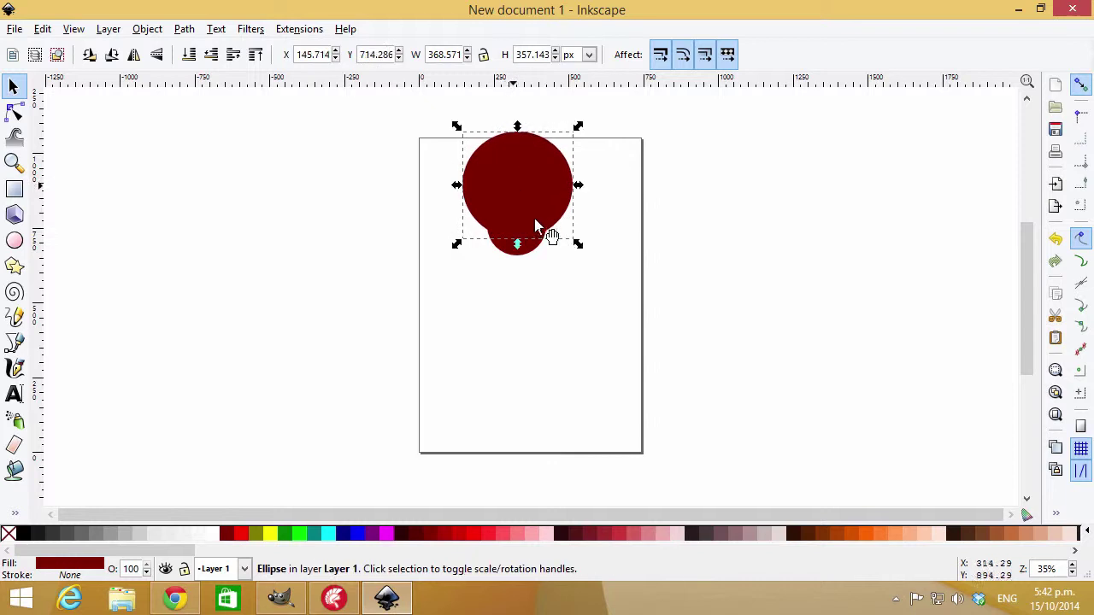
# Subtract the large circle from the small one with Difference, fill the resulting crescent with black and copy it
pyautogui.click(532, 252)
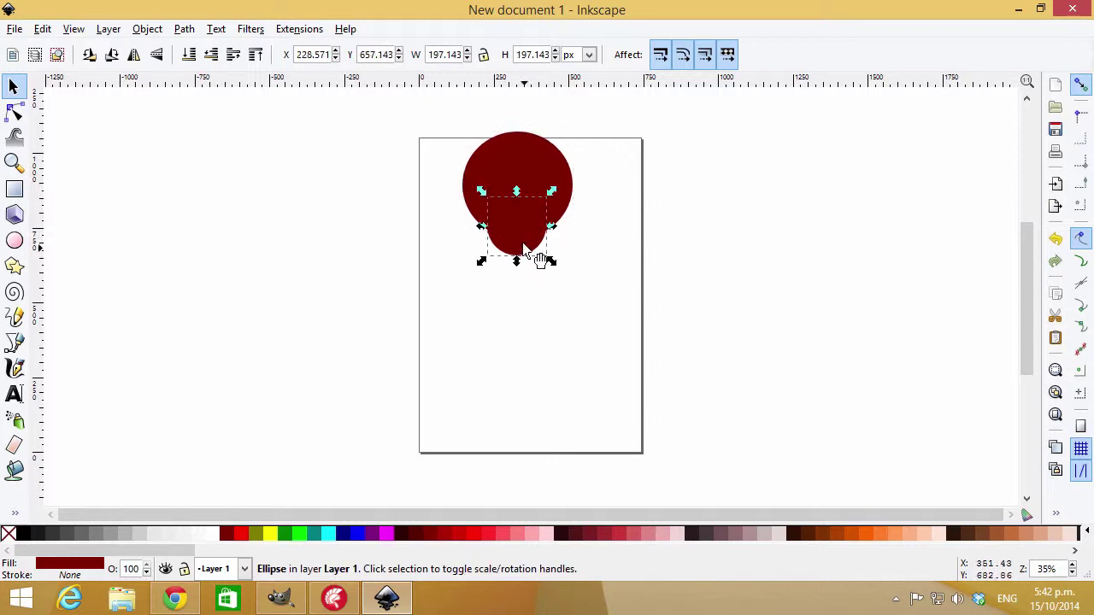
pyautogui.keyDown('shift'); pyautogui.click(556, 181); pyautogui.keyUp('shift')
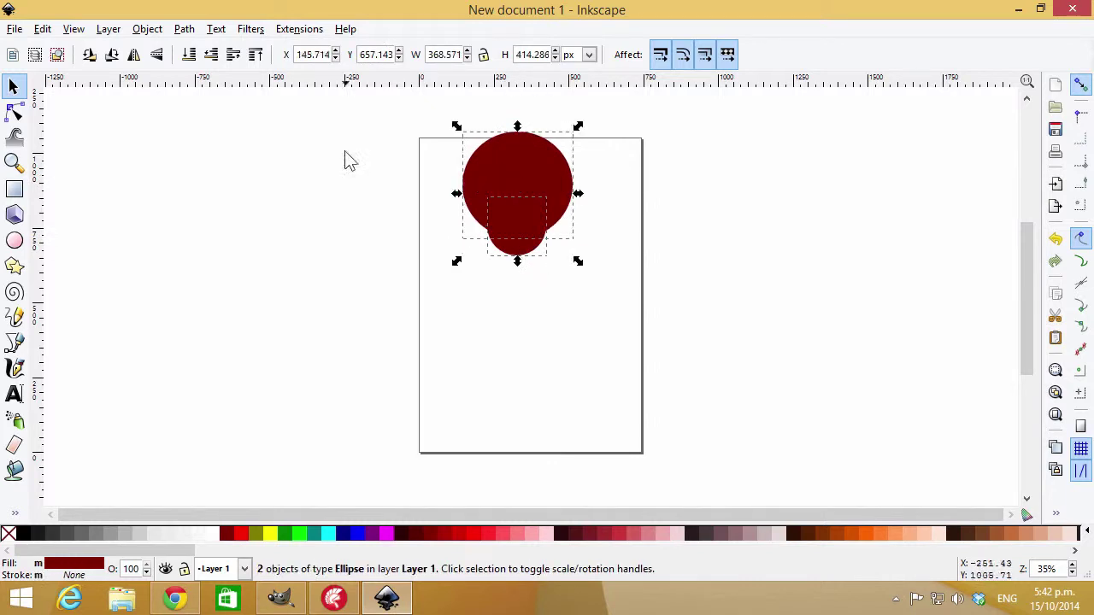
pyautogui.click(185, 29)
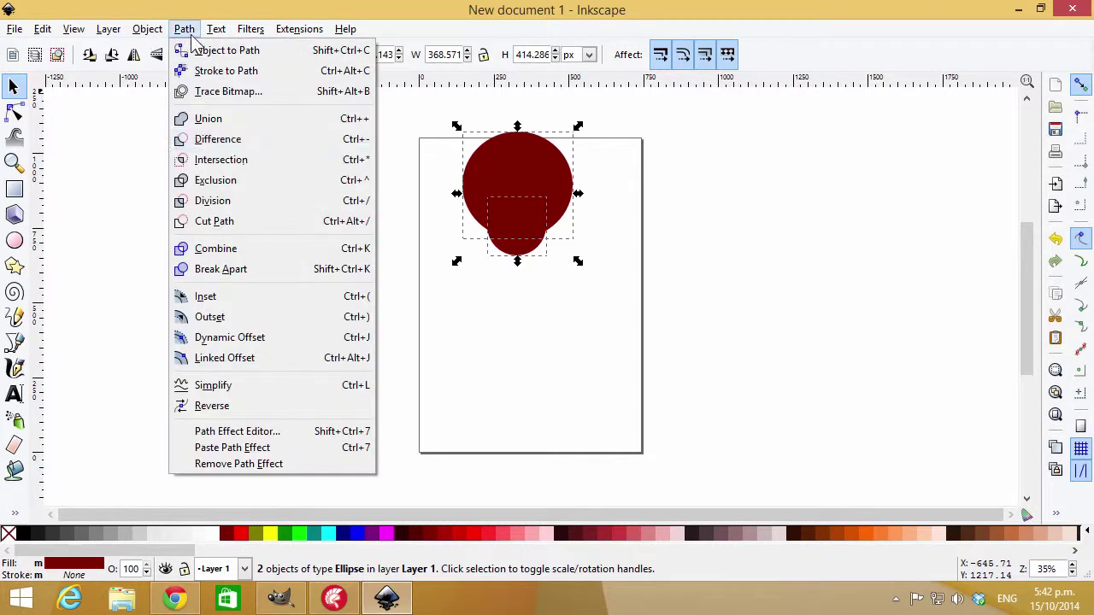
pyautogui.click(236, 147)
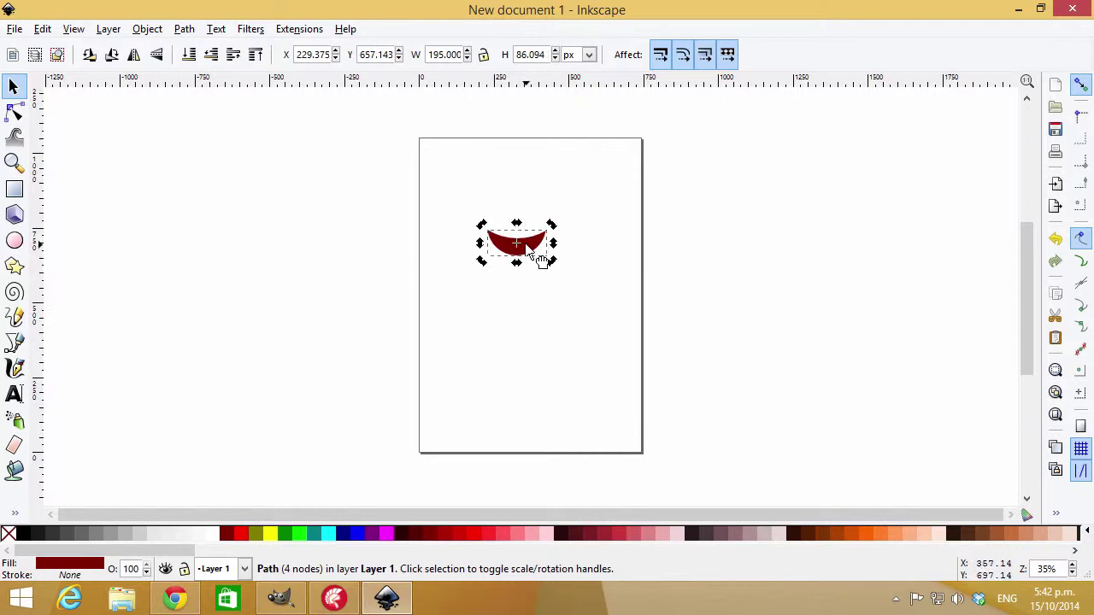
pyautogui.click(26, 535)
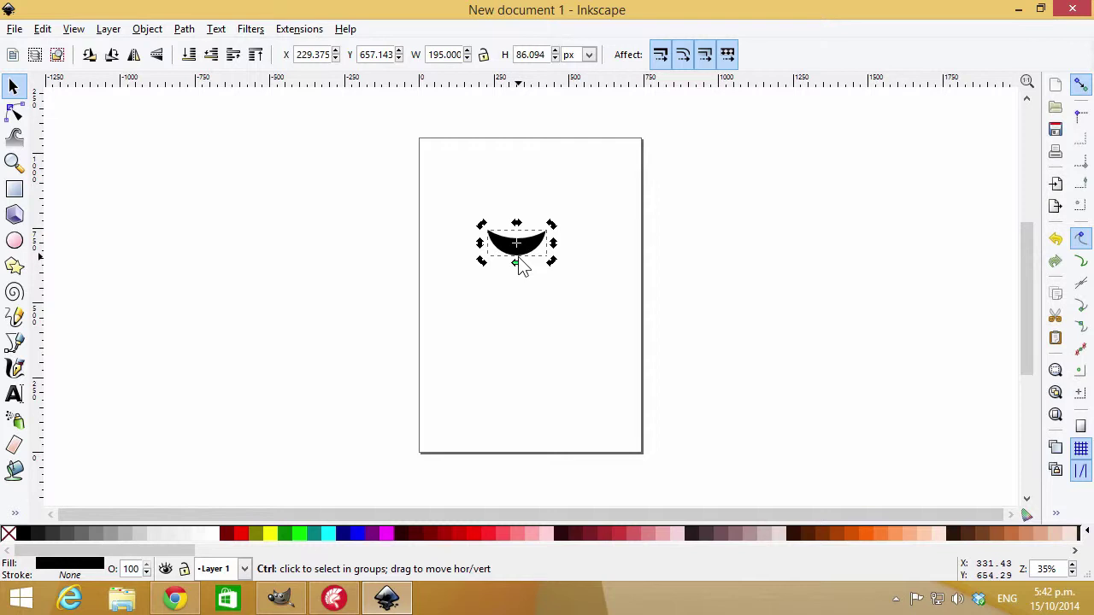
pyautogui.hotkey('ctrl', 'c')
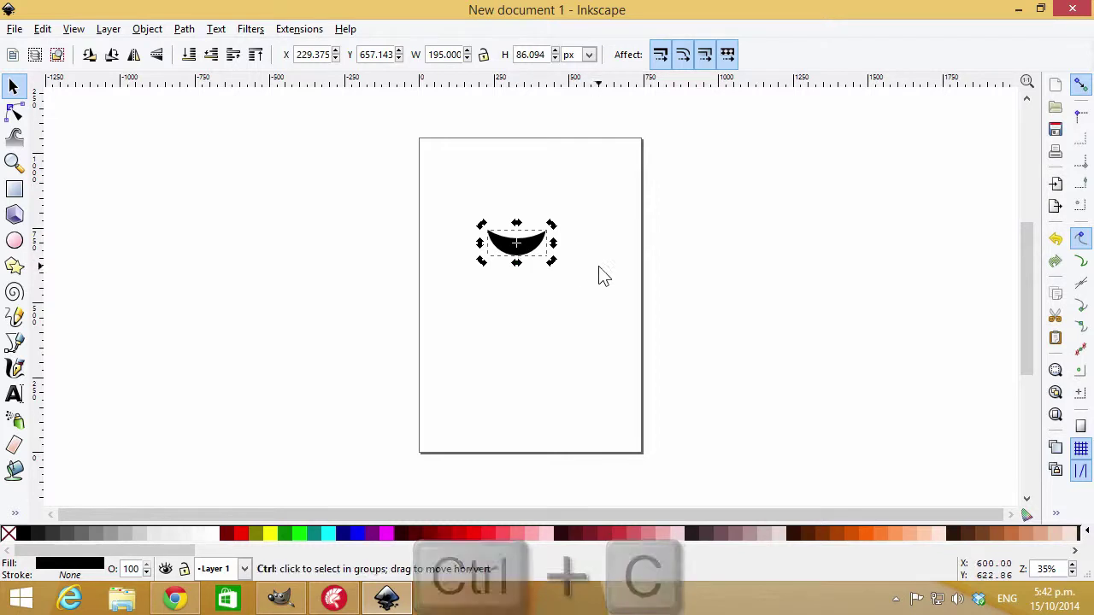
# Undo the black fill and the subtraction, and delete the large circle
pyautogui.hotkey('ctrl', 'z')
pyautogui.hotkey('ctrl', 'z')
pyautogui.click(480, 171)
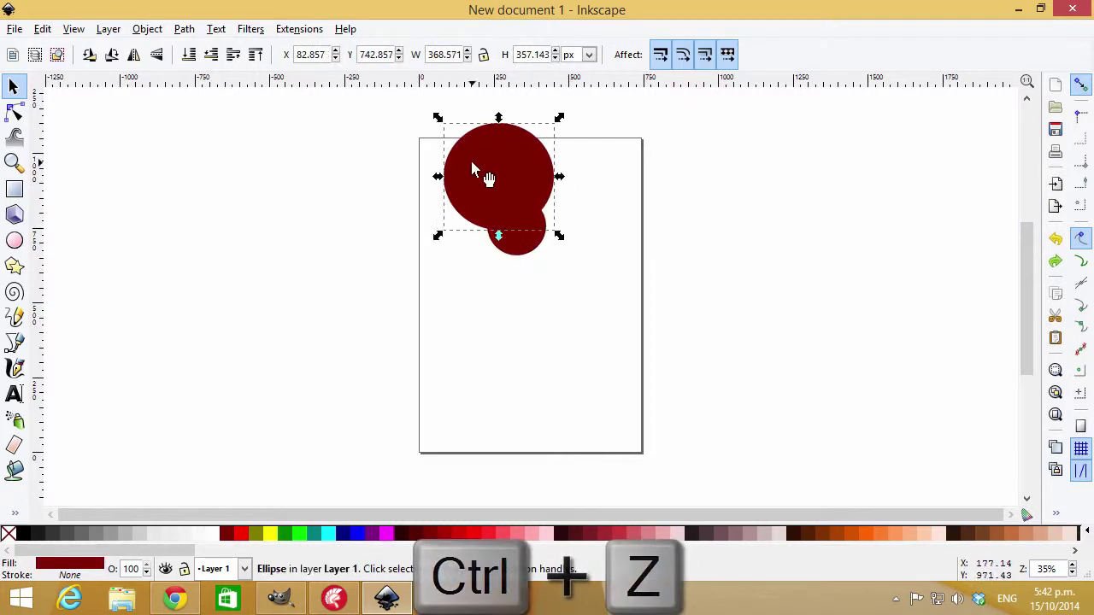
pyautogui.press('Delete')
# Paste the black crescent and align it precisely with the lower edge of the dark red circle
pyautogui.hotkey('ctrl', 'v')
pyautogui.moveTo(459, 173); pyautogui.dragTo(506, 254)
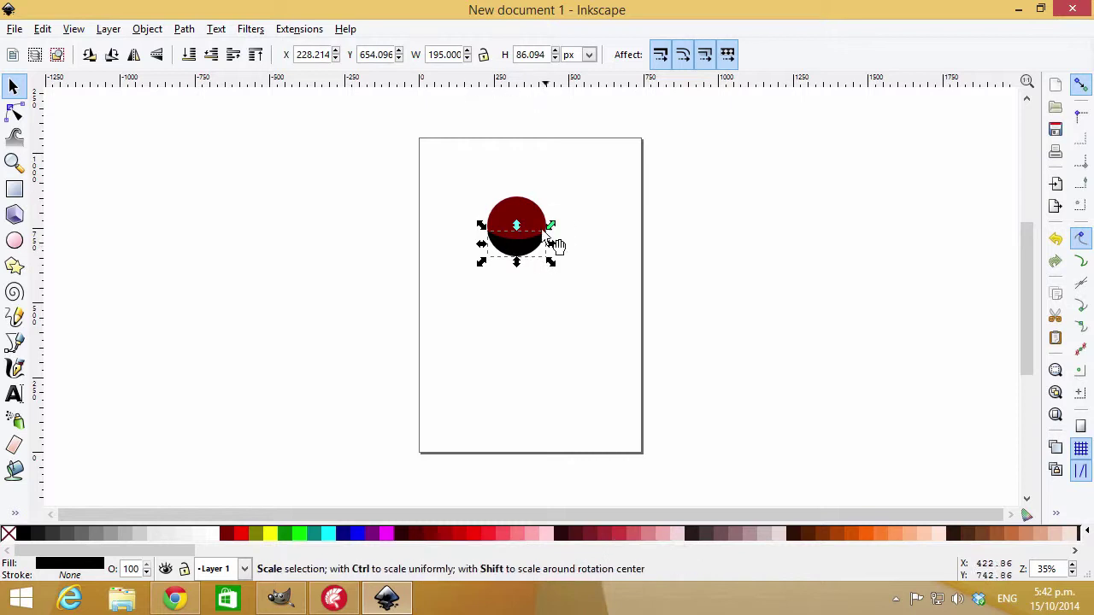
pyautogui.keyDown('ctrl'); pyautogui.scroll(4, 514, 221); pyautogui.keyUp('ctrl')
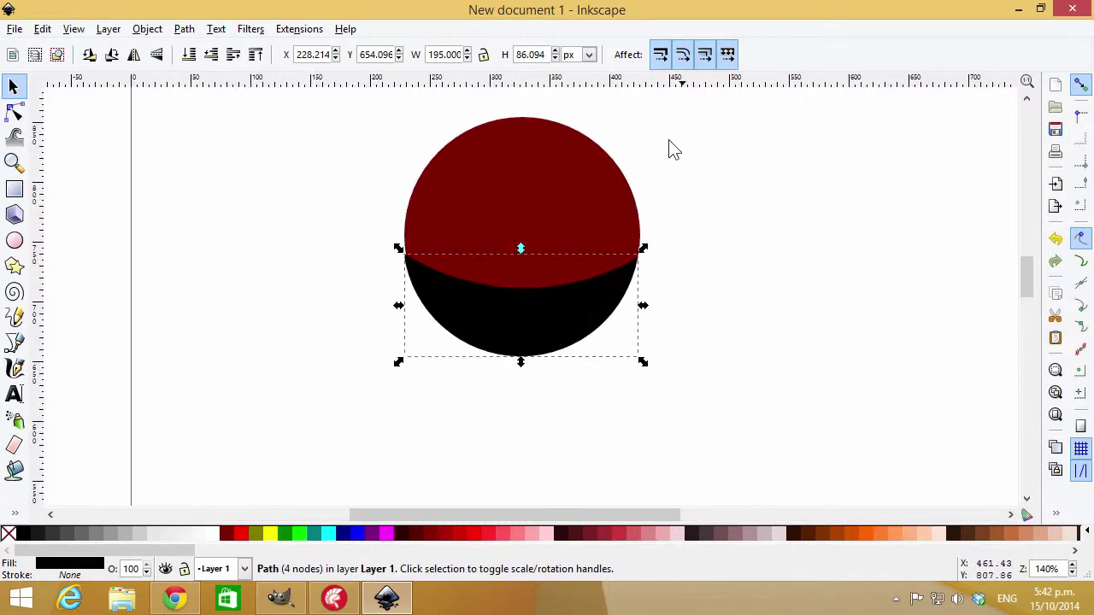
pyautogui.click(556, 354)
pyautogui.click(548, 312)
pyautogui.moveTo(546, 309); pyautogui.dragTo(549, 310)
pyautogui.moveTo(551, 306); pyautogui.dragTo(554, 309)
pyautogui.click(765, 341)
pyautogui.click(547, 309)
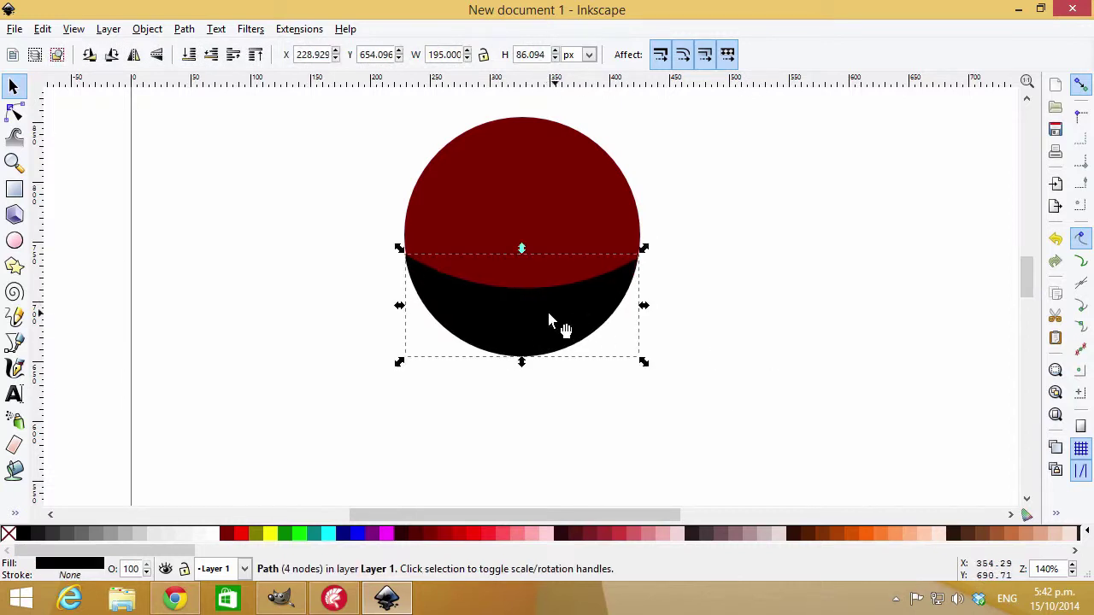
pyautogui.press('Escape')
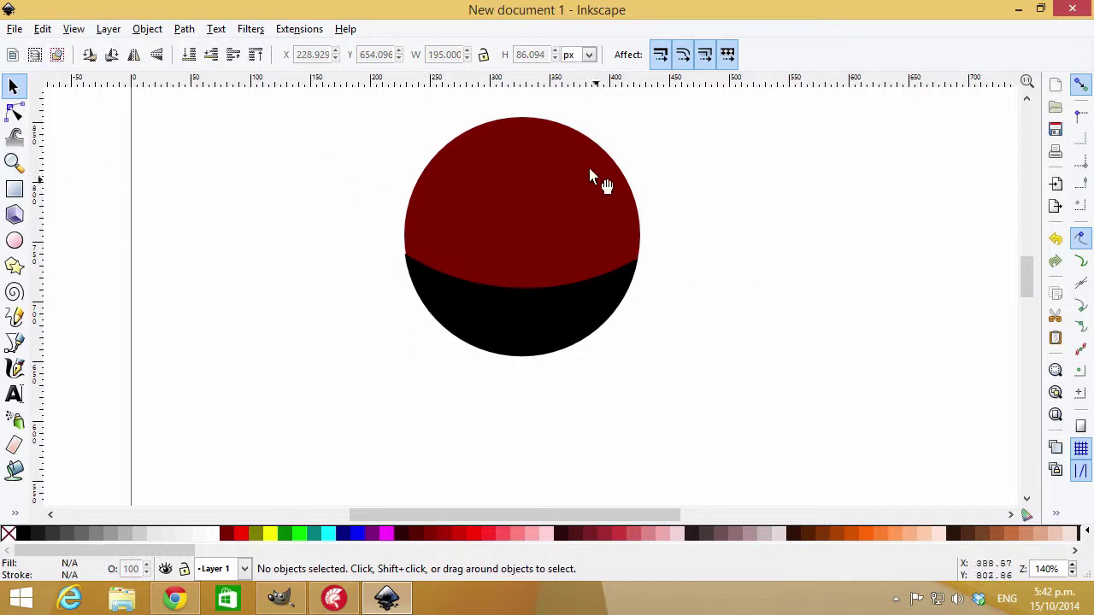
pyautogui.click(433, 172)
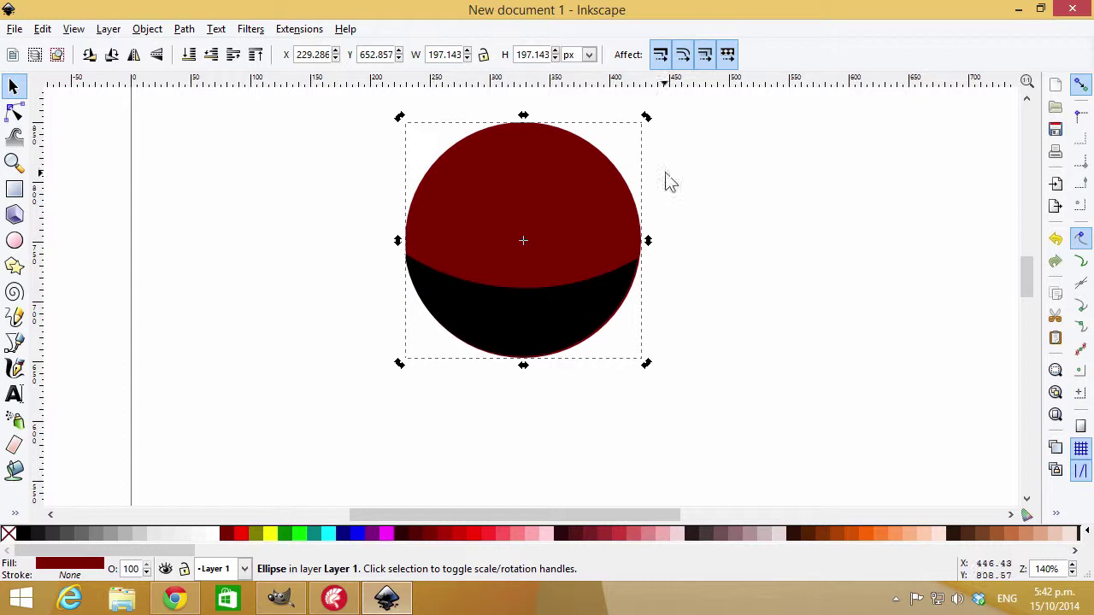
pyautogui.hotkey('ctrl', 'z')
# Draw a closed two-node horizontal path about 115 px long across the dark red circle's upper part with the Bezier tool
pyautogui.click(14, 111)
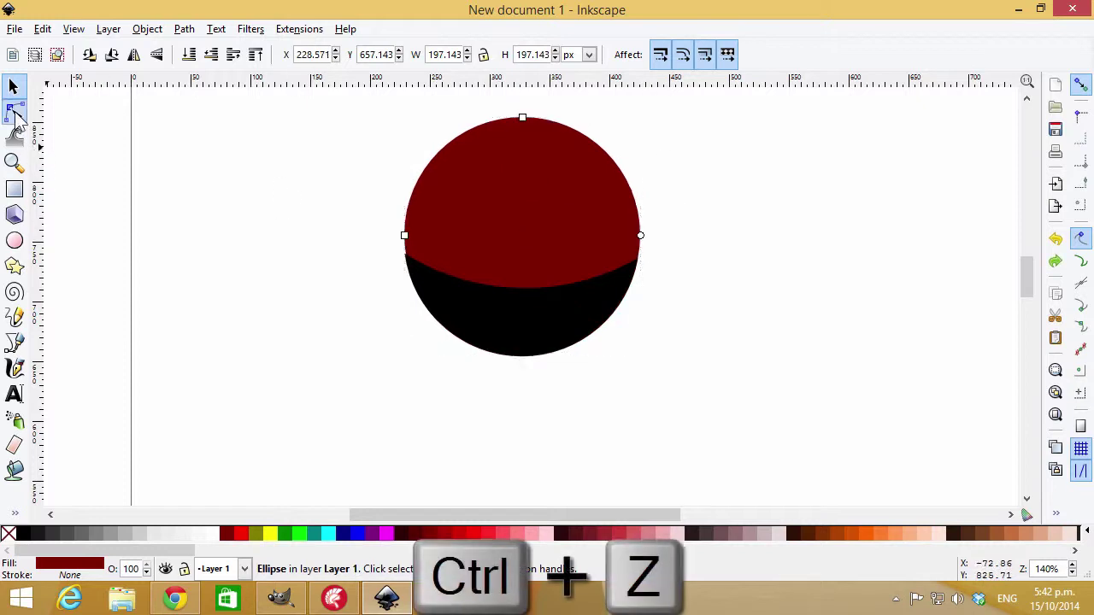
pyautogui.click(15, 342)
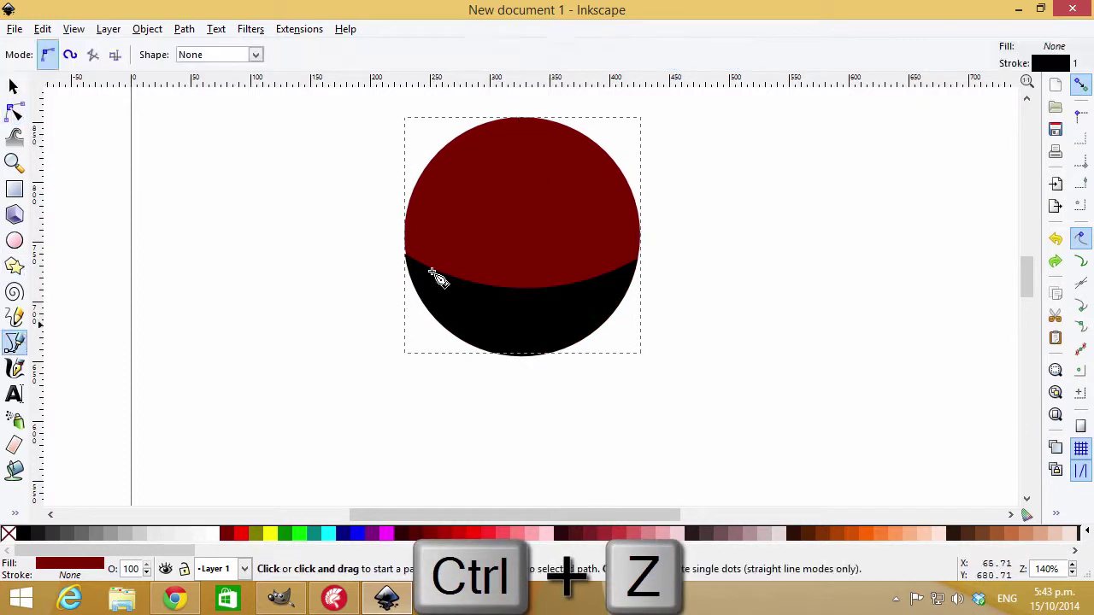
pyautogui.click(451, 167)
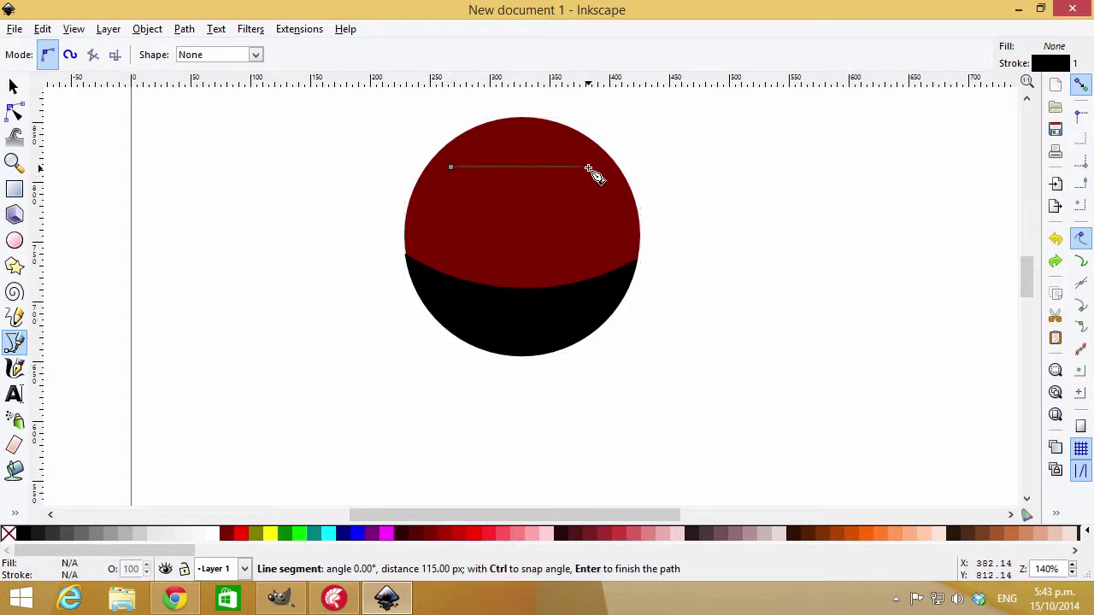
pyautogui.click(588, 168)
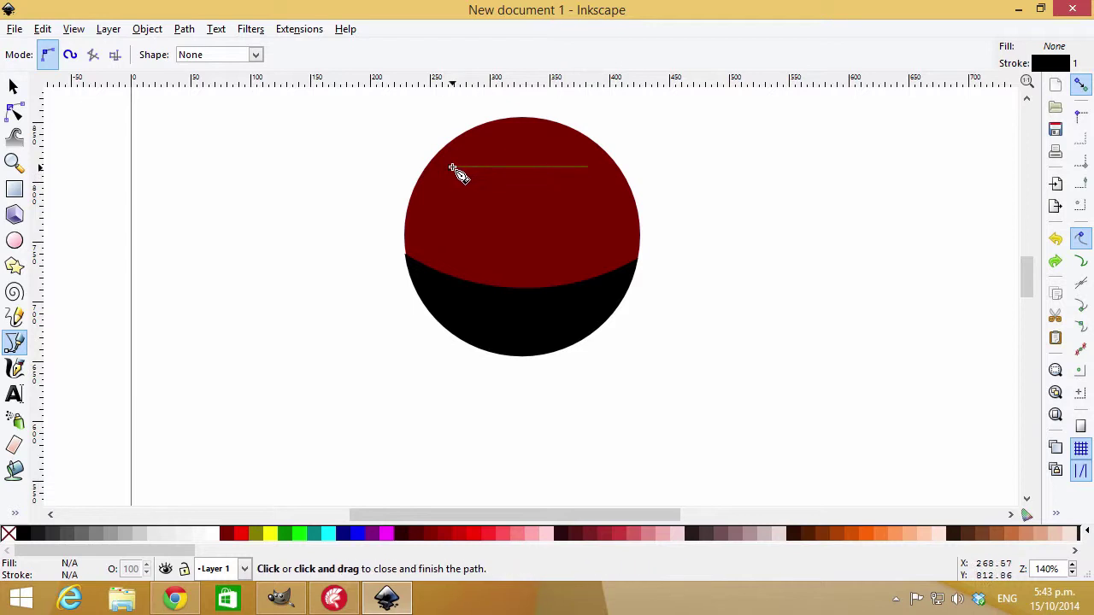
pyautogui.click(450, 168)
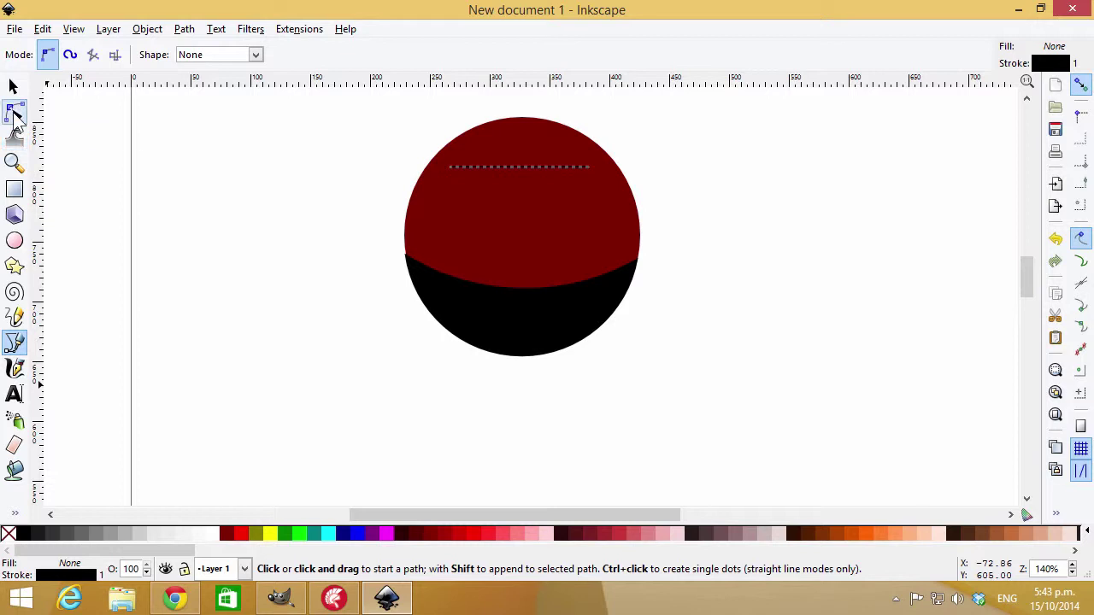
# Bend both segments of the path upward by different amounts and spread its end nodes outward to form a thin crescent
pyautogui.click(15, 113)
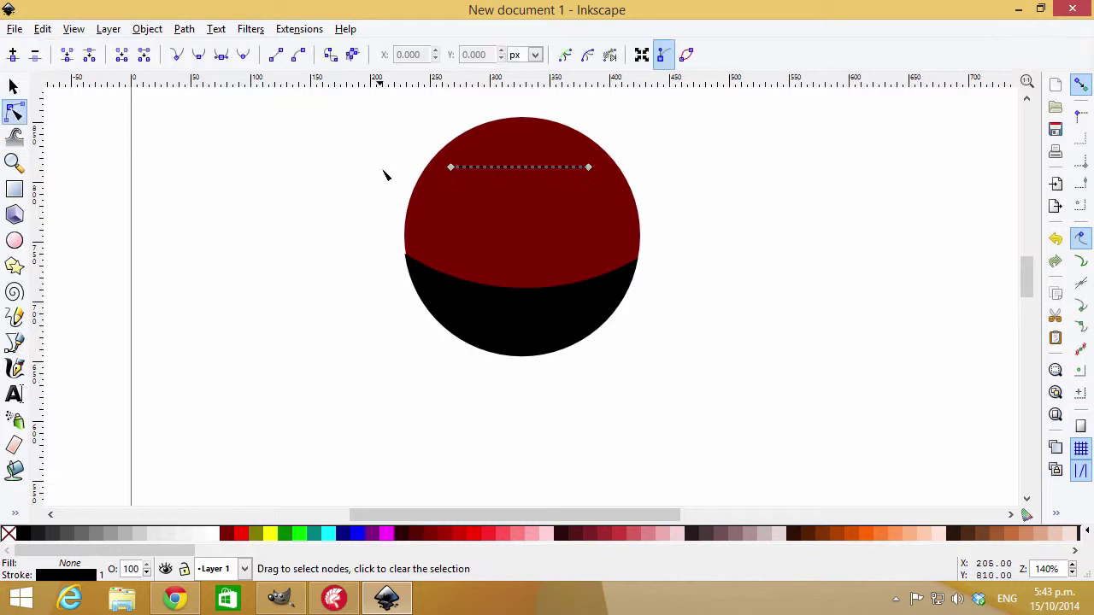
pyautogui.moveTo(528, 168); pyautogui.dragTo(522, 137)
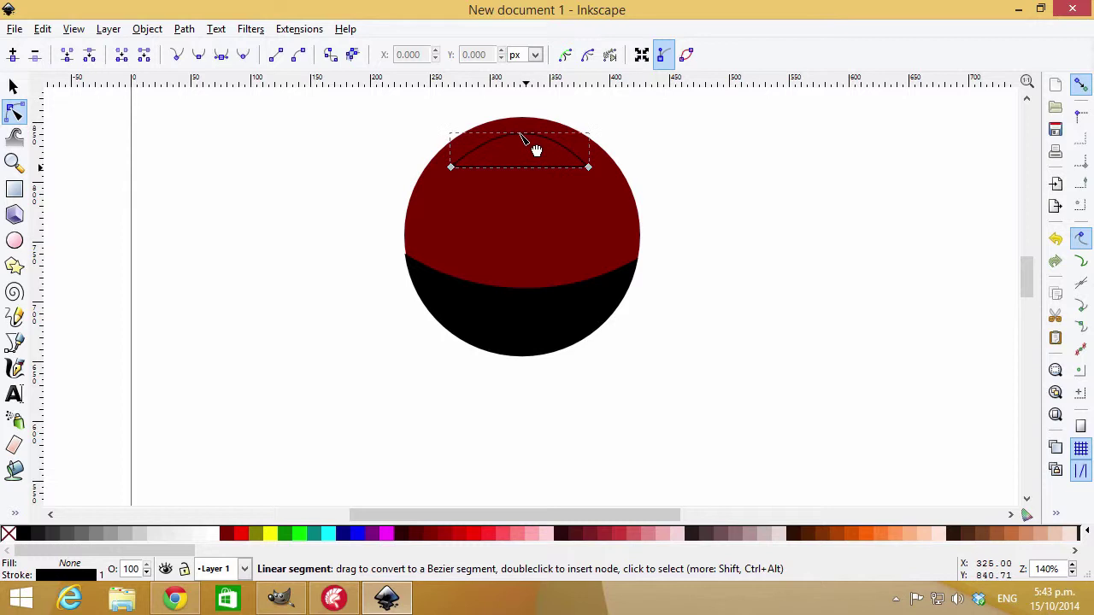
pyautogui.moveTo(591, 170); pyautogui.dragTo(603, 168)
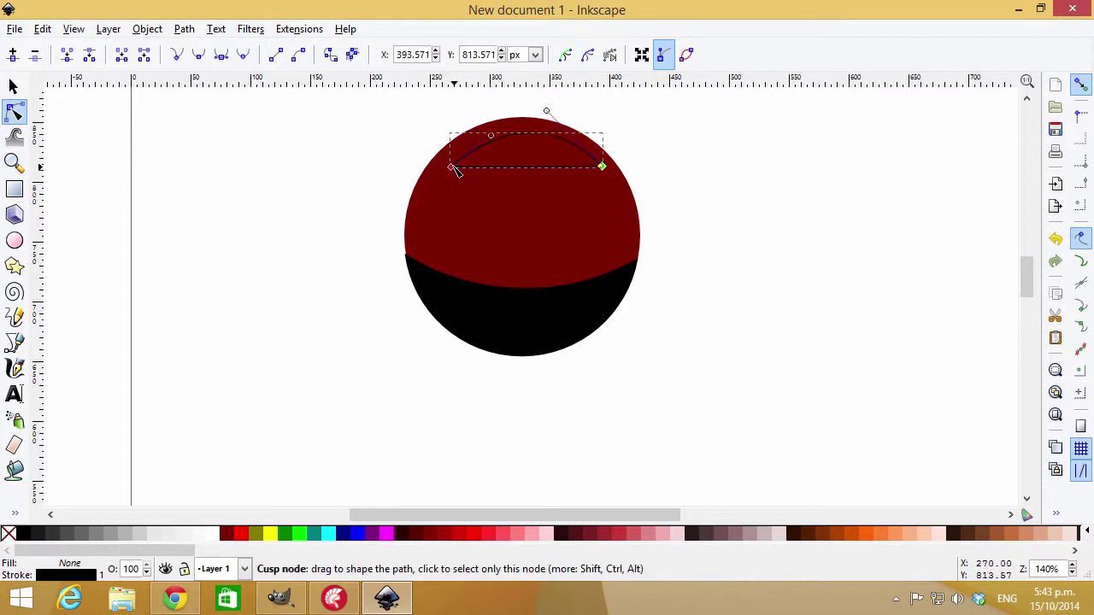
pyautogui.moveTo(453, 168); pyautogui.dragTo(438, 169)
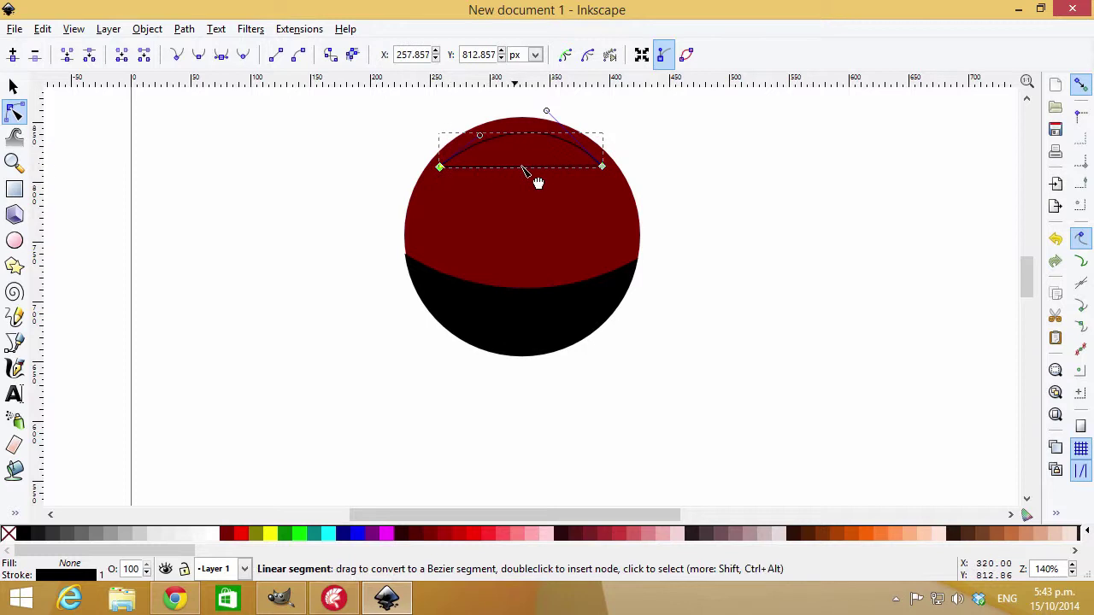
pyautogui.moveTo(524, 171); pyautogui.dragTo(527, 158)
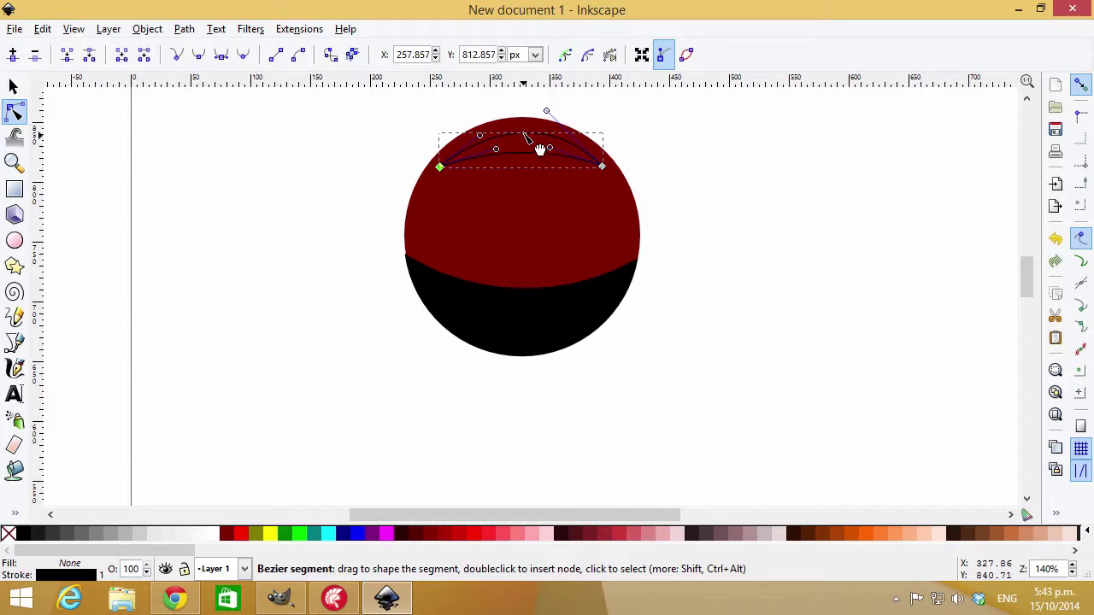
# Refine the highlight crescent's end nodes and curves along the circle's upper edge, making it about 147 px wide and 32 px high
pyautogui.click(540, 148)
pyautogui.click(437, 171)
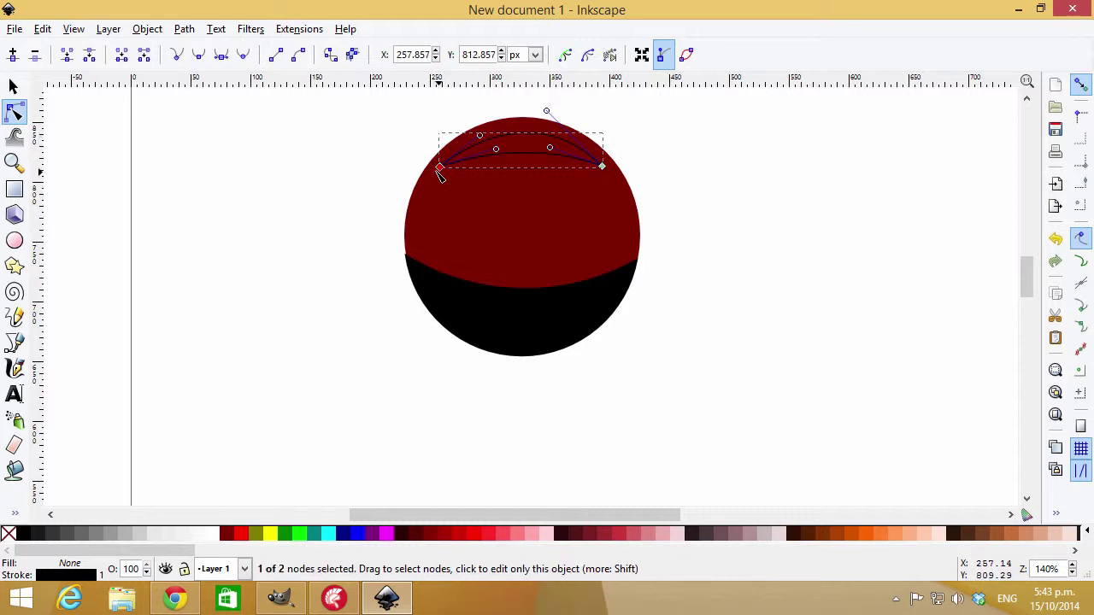
pyautogui.moveTo(442, 169); pyautogui.dragTo(434, 167)
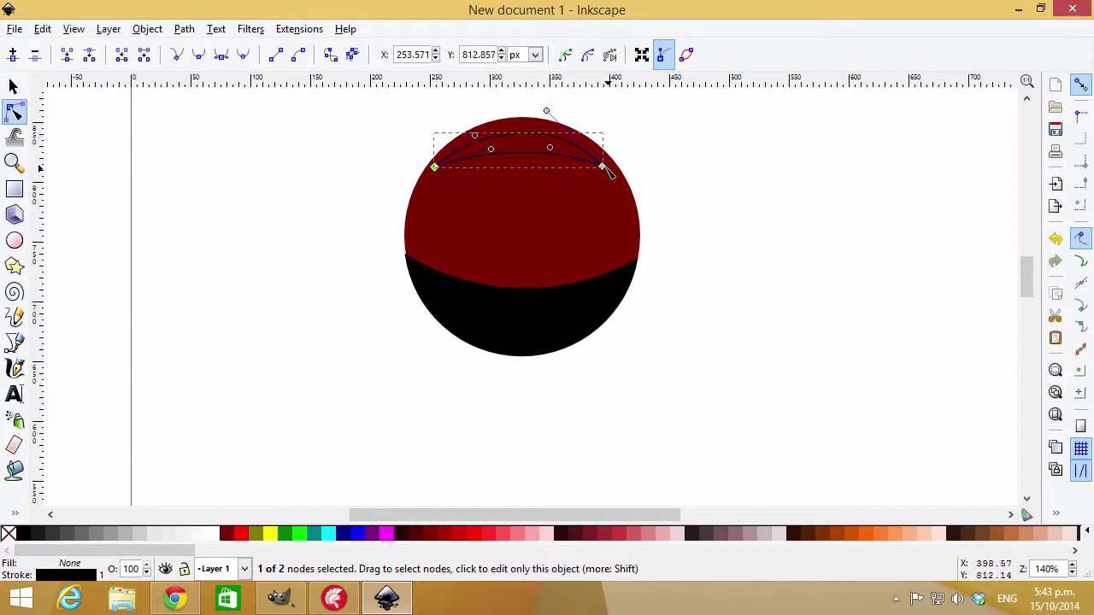
pyautogui.moveTo(606, 171); pyautogui.dragTo(613, 175)
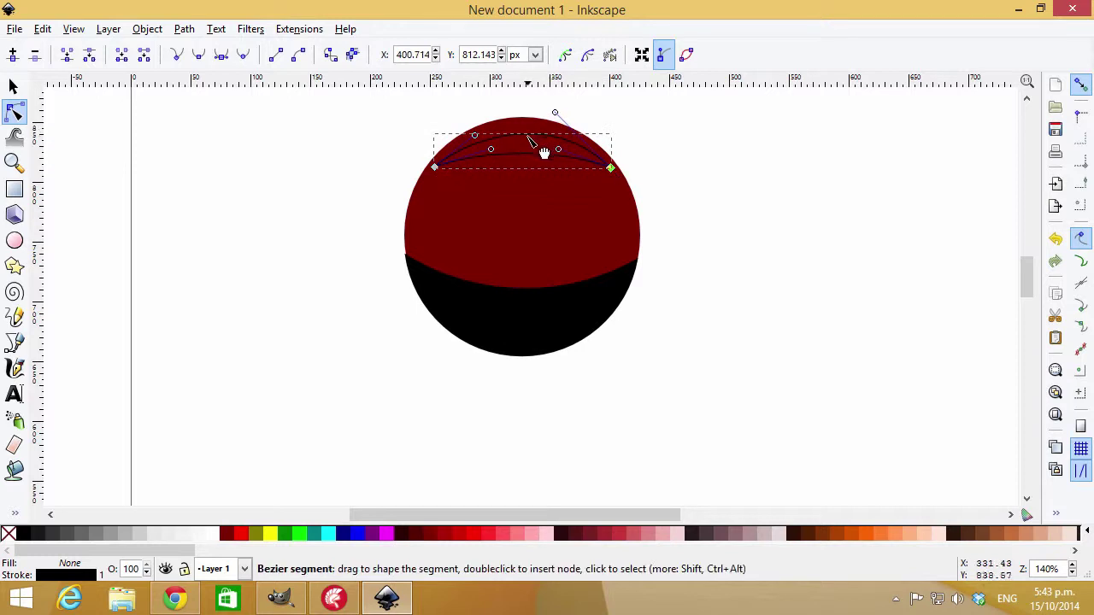
pyautogui.moveTo(544, 152); pyautogui.dragTo(532, 166)
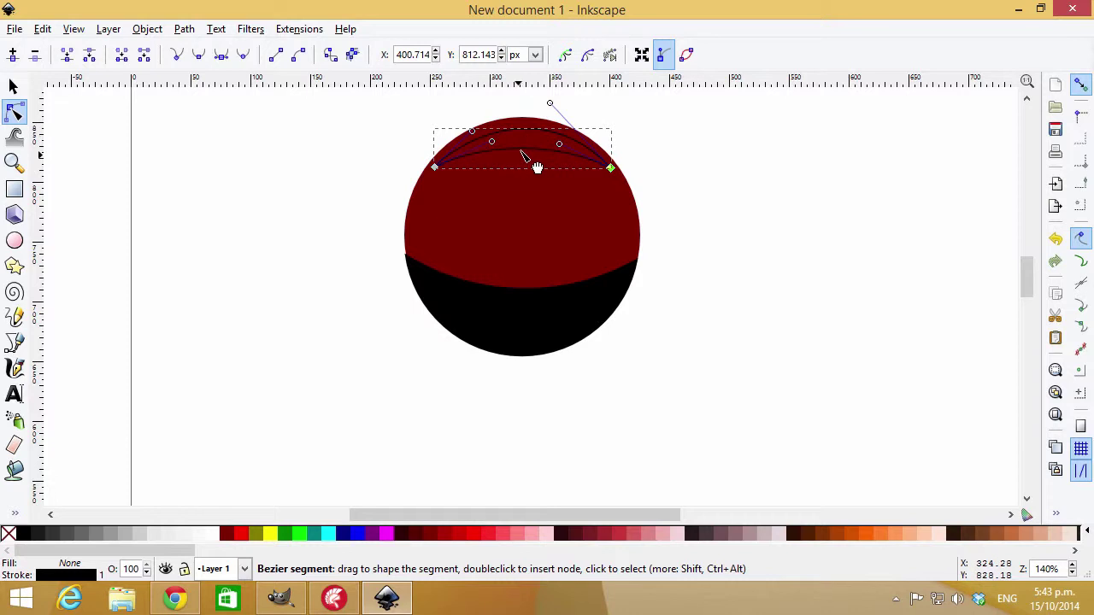
# Fill the upper crescent with white and remove its black stroke
pyautogui.click(633, 162)
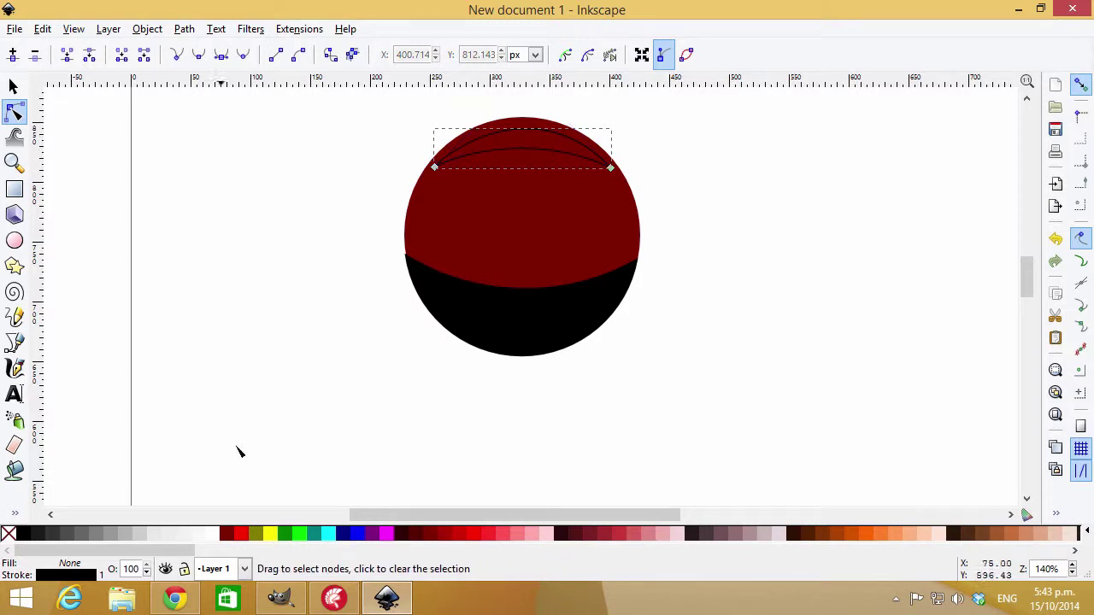
pyautogui.click(214, 534)
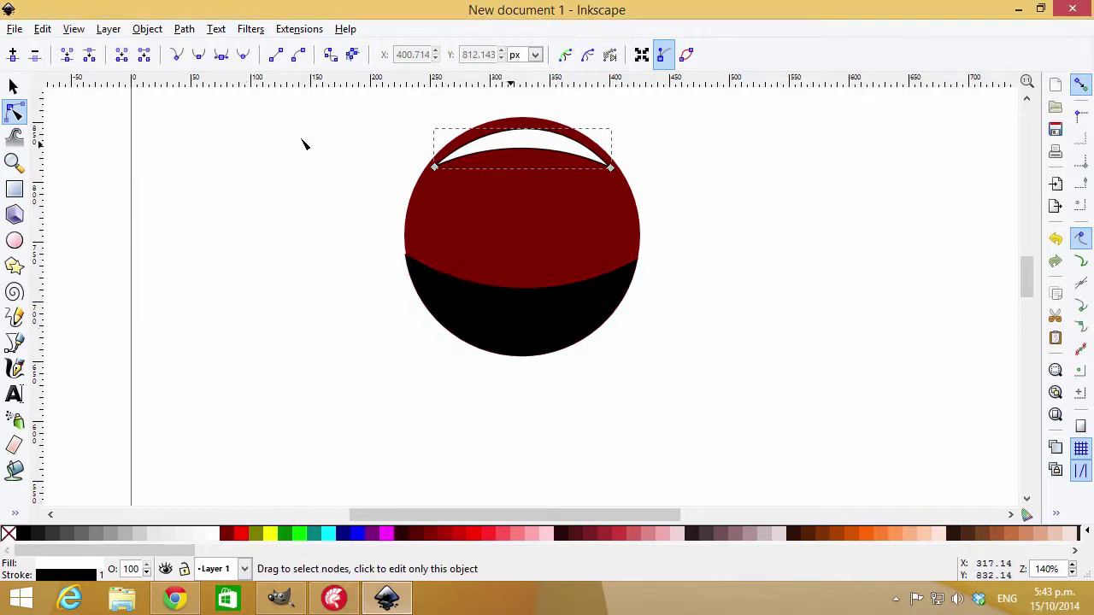
pyautogui.click(14, 86)
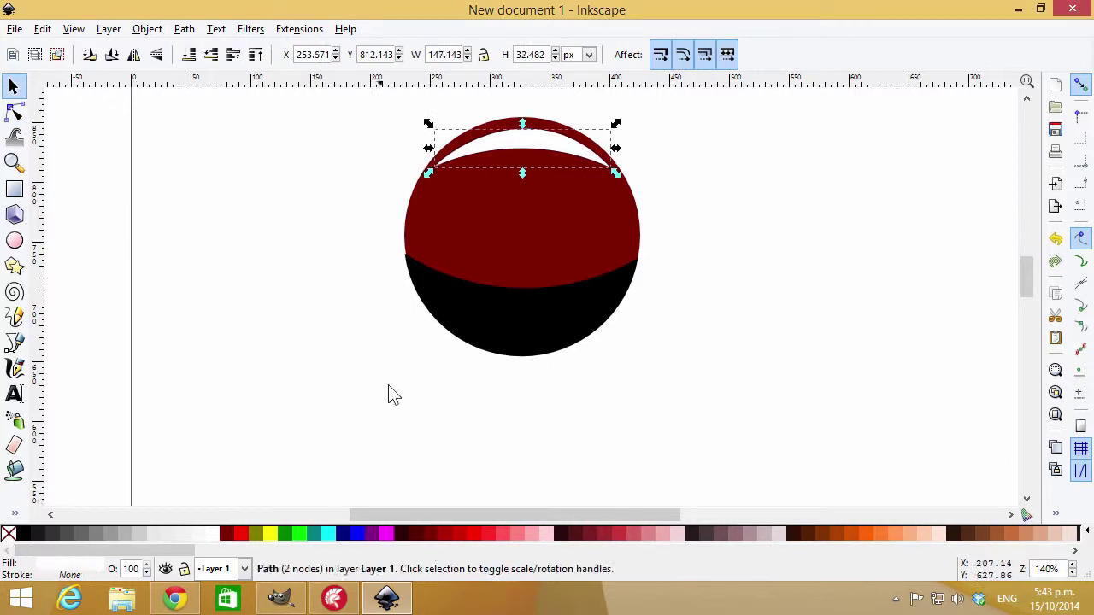
# Realign the black crescent with the dark red circle's lower edge, at about X 229.35 and Y 656.65 px
pyautogui.click(524, 334)
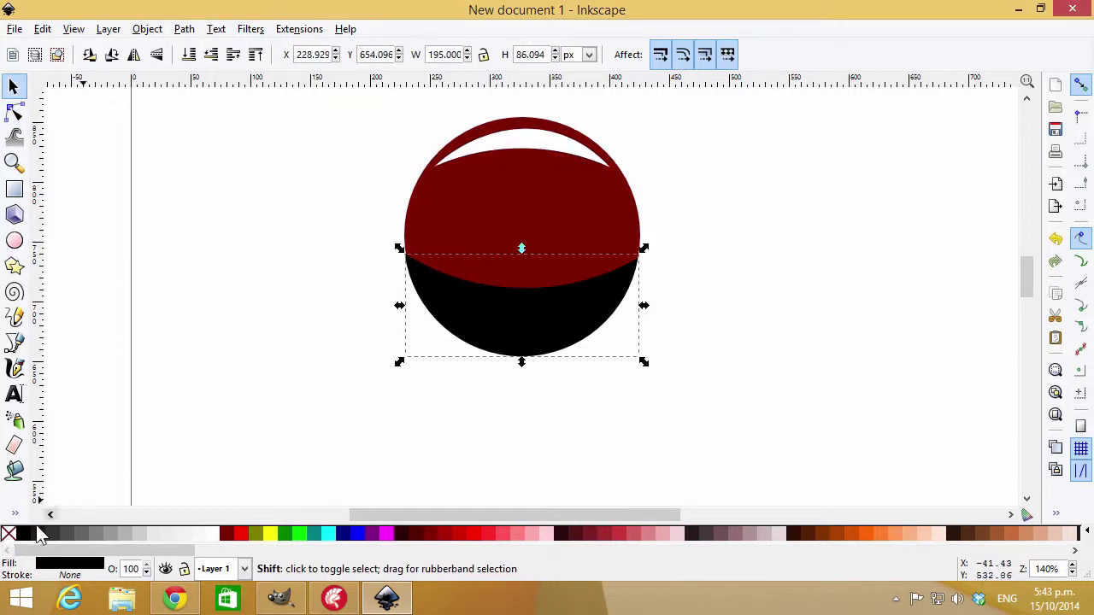
pyautogui.click(285, 445)
pyautogui.click(511, 318)
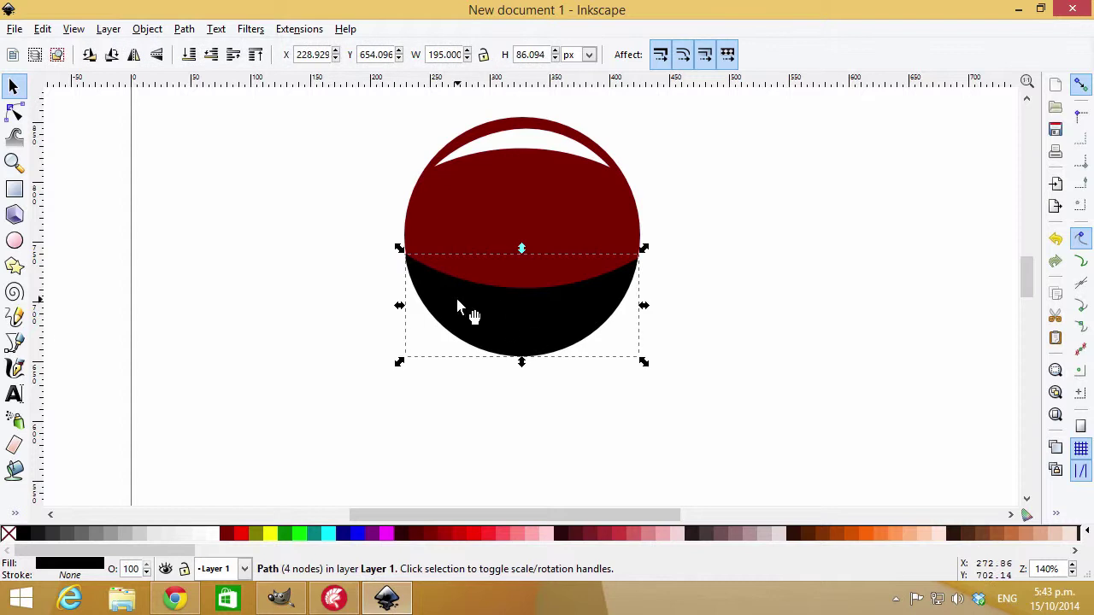
pyautogui.scroll(4, 492, 293)
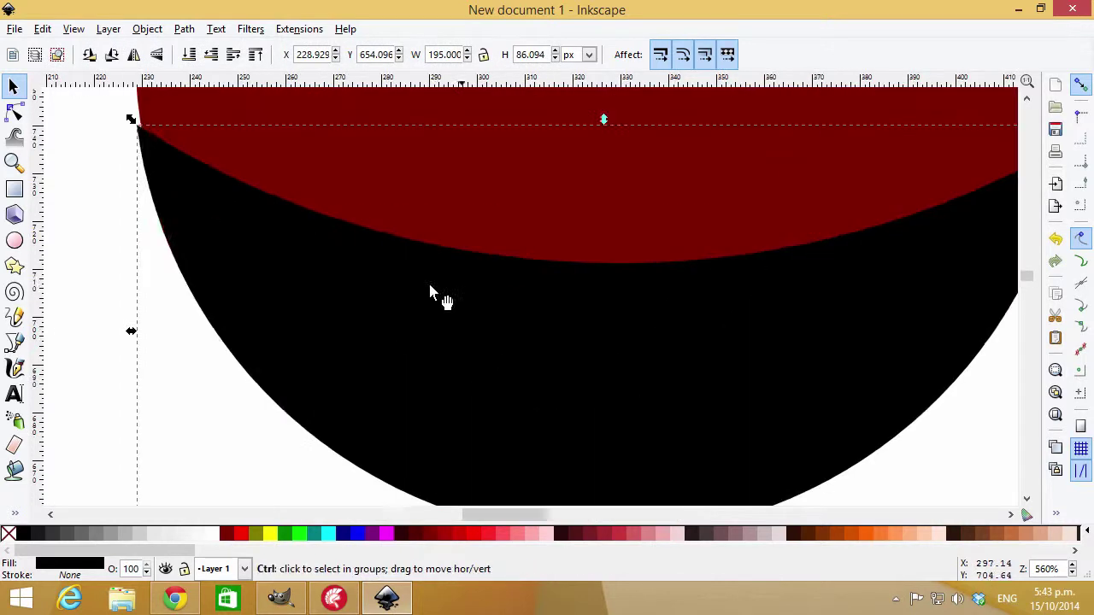
pyautogui.press('Right')
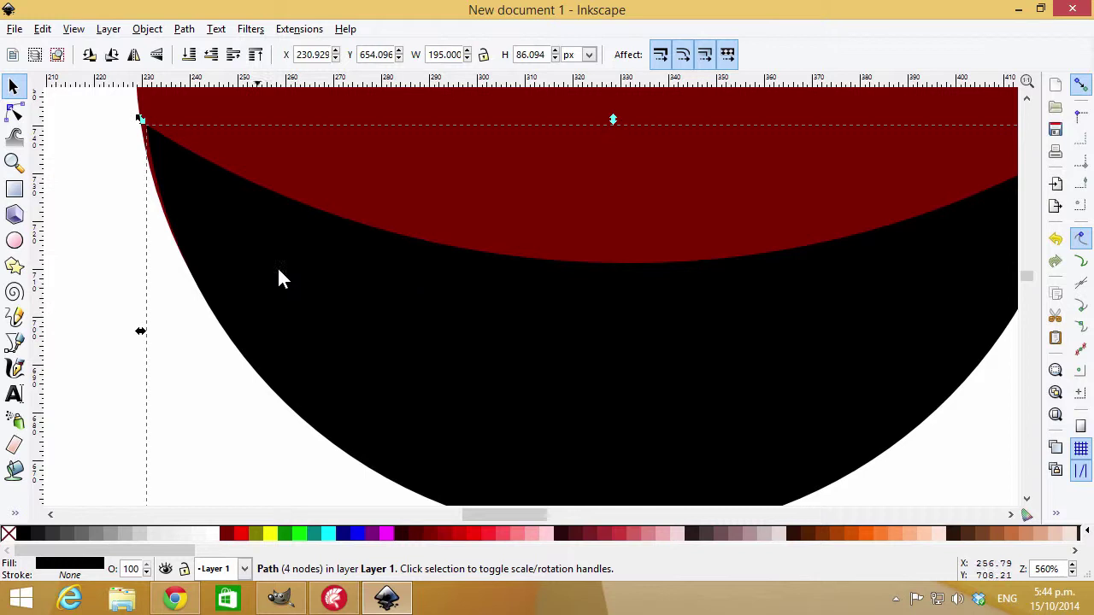
pyautogui.moveTo(318, 248); pyautogui.dragTo(311, 246)
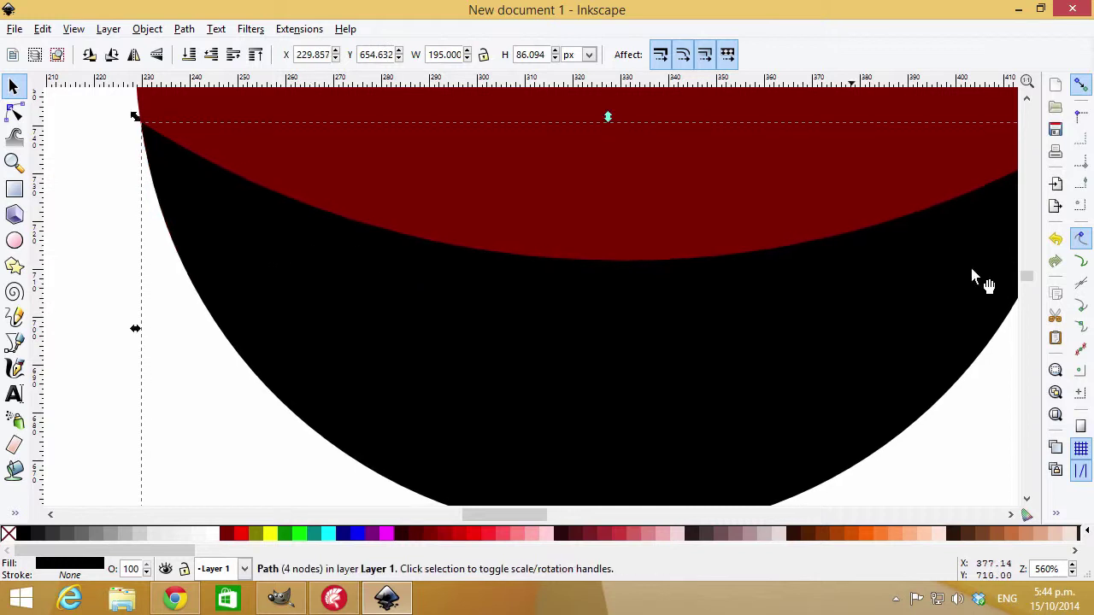
pyautogui.keyDown('ctrl'); pyautogui.scroll(-1, 835, 422); pyautogui.keyUp('ctrl')
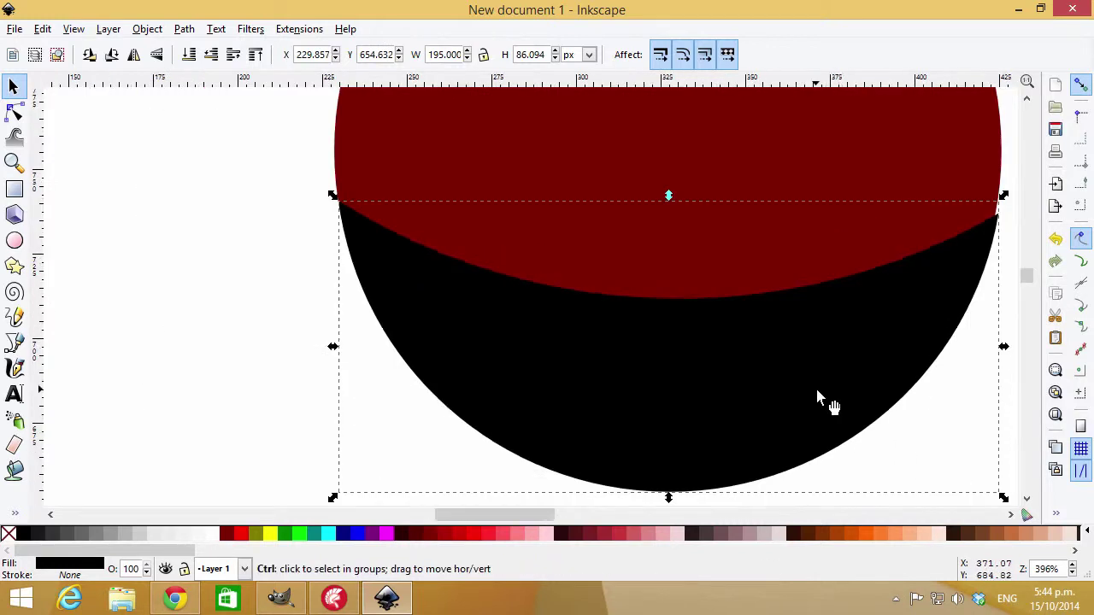
pyautogui.moveTo(835, 337); pyautogui.dragTo(832, 328)
pyautogui.keyDown('ctrl'); pyautogui.scroll(-3, 745, 283); pyautogui.keyUp('ctrl')
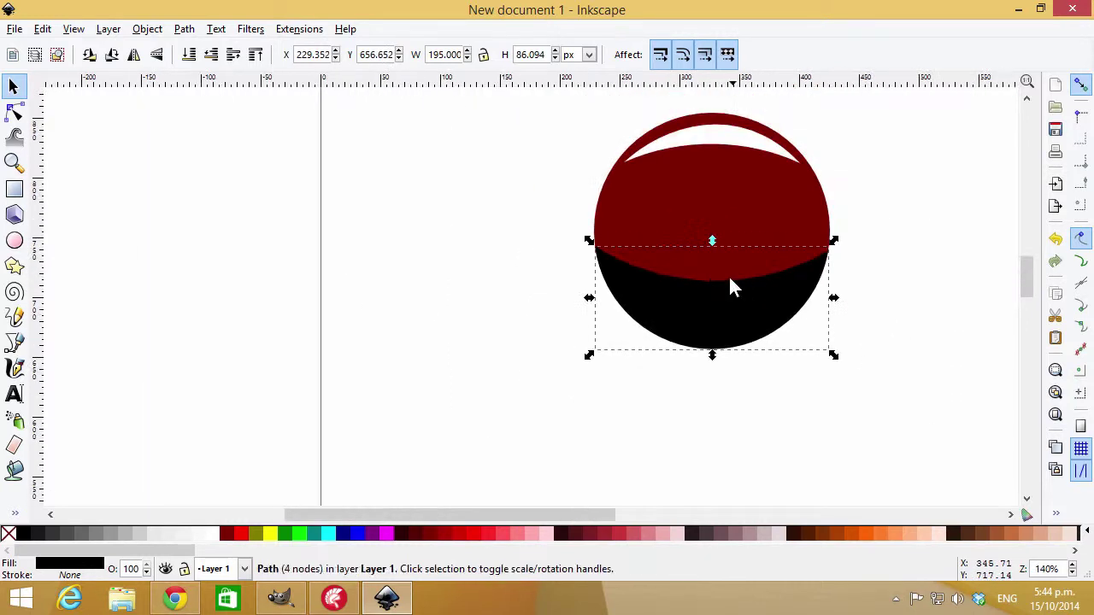
pyautogui.moveTo(1024, 287)
pyautogui.mouseDown()
pyautogui.moveTo(1025, 275)
pyautogui.moveTo(1025, 288)
pyautogui.mouseUp()
pyautogui.click(892, 216)
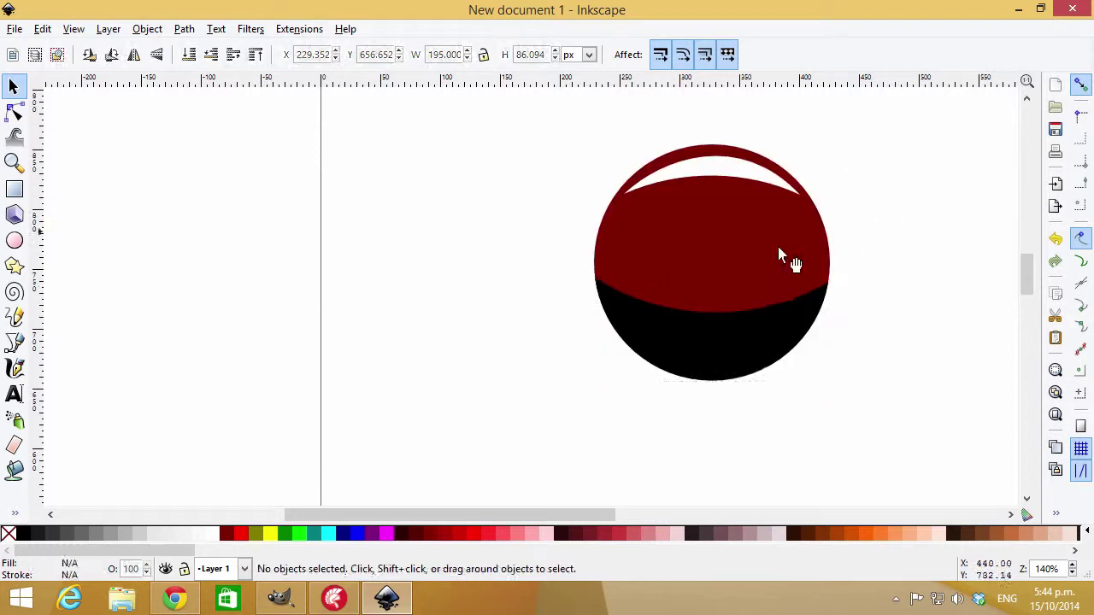
# Make the lower black crescent translucent by setting its fill alpha to about 66
pyautogui.click(719, 351)
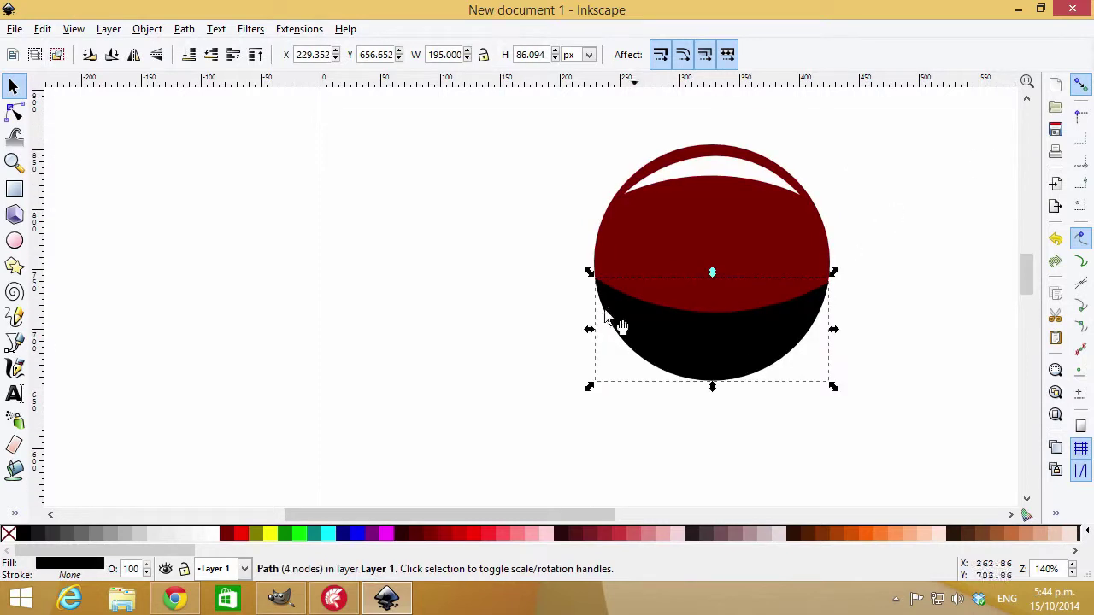
pyautogui.click(736, 170)
pyautogui.click(727, 330)
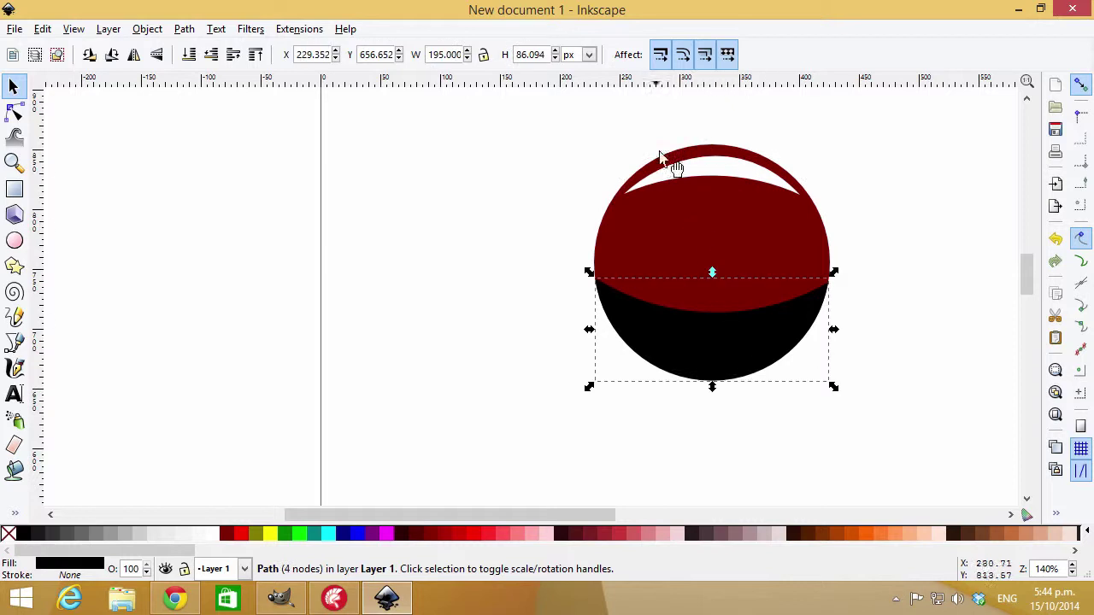
pyautogui.click(713, 350)
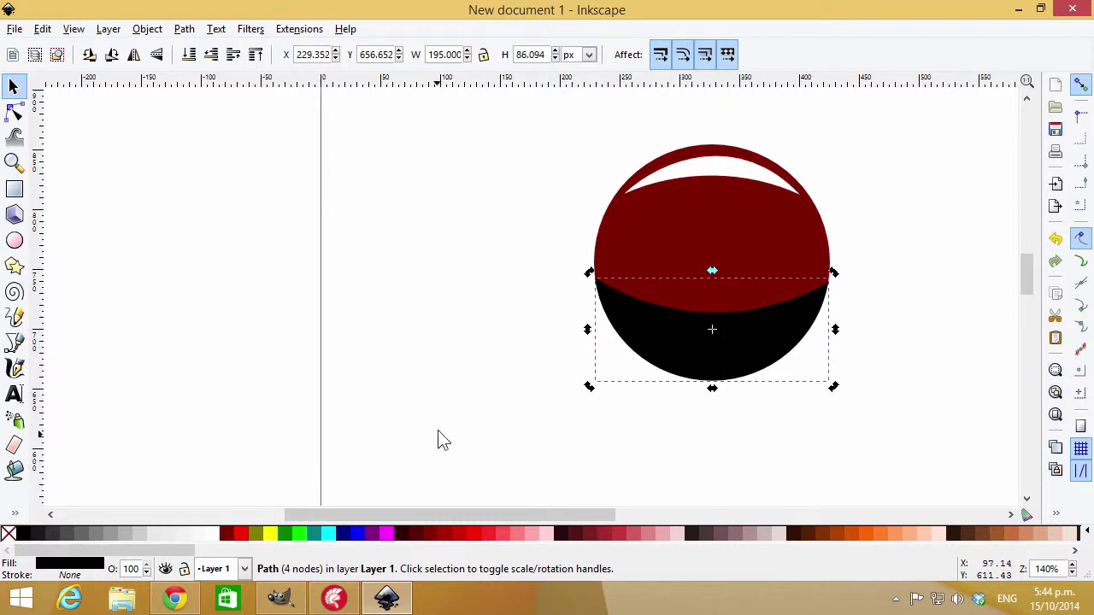
pyautogui.hotkey('shift', 'ctrl', 'f')
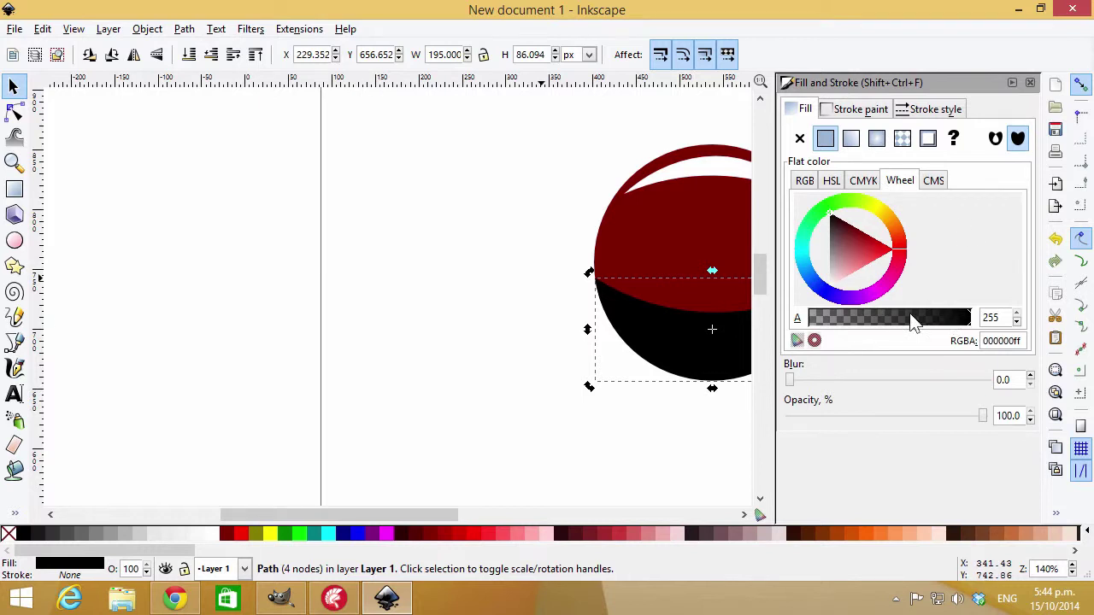
pyautogui.click(932, 319)
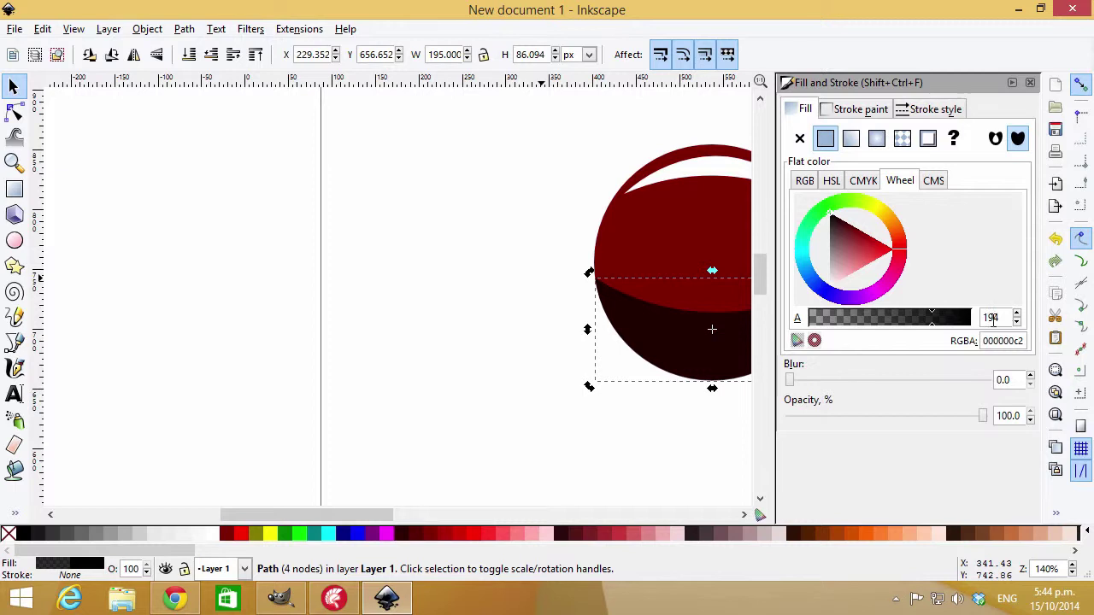
pyautogui.moveTo(932, 323); pyautogui.dragTo(853, 323)
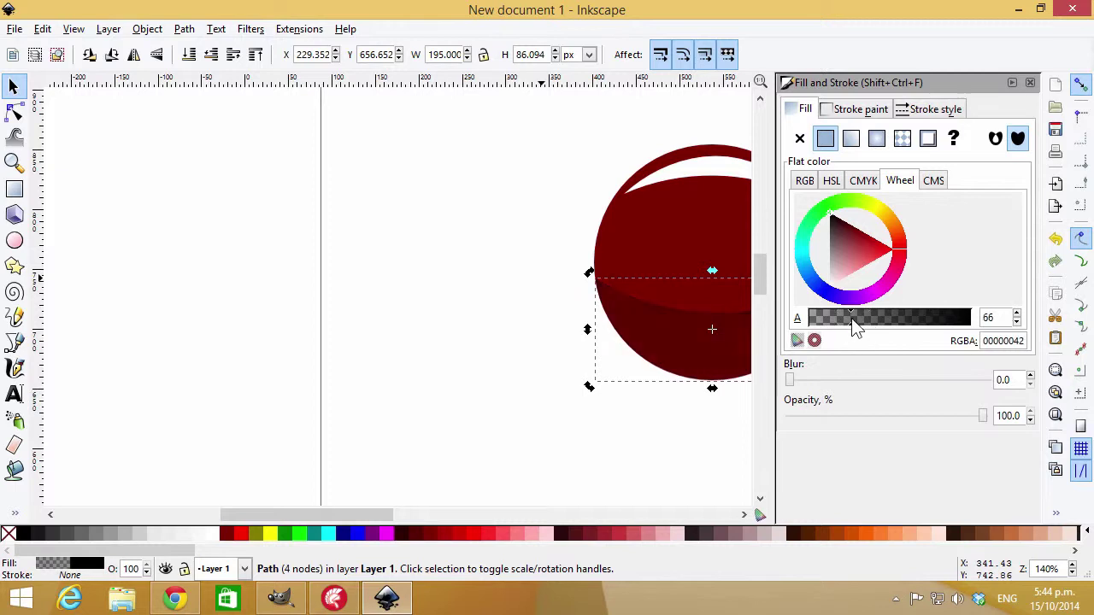
pyautogui.click(853, 318)
# Set the white highlight crescent's fill alpha to about 62, collapse the Fill and Stroke dialog and deselect everything
pyautogui.click(728, 179)
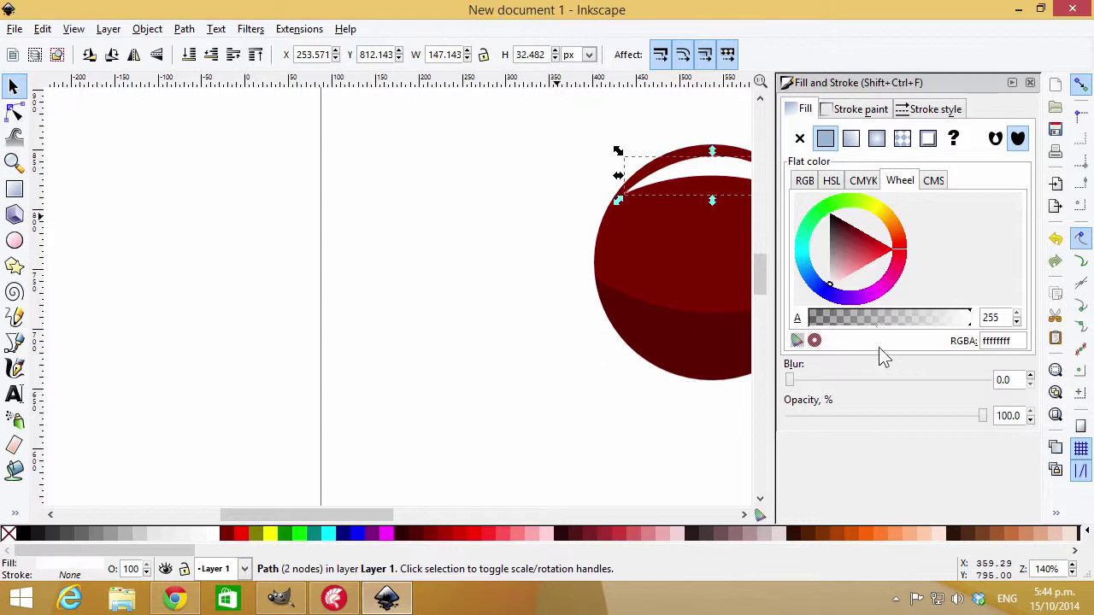
pyautogui.moveTo(867, 318)
pyautogui.mouseDown()
pyautogui.moveTo(829, 320)
pyautogui.moveTo(853, 314)
pyautogui.mouseUp()
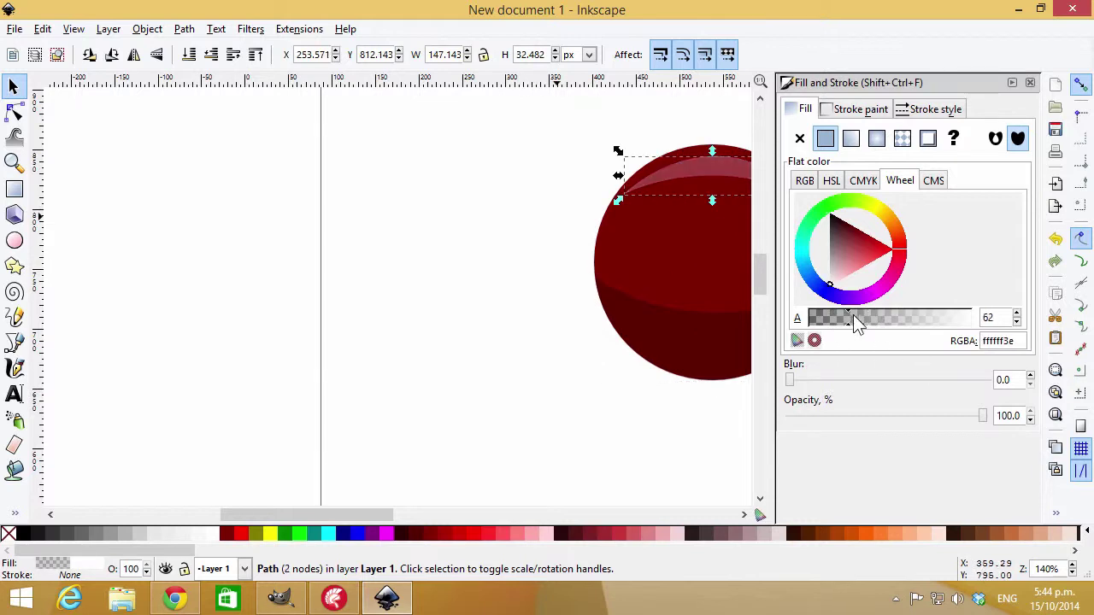
pyautogui.click(1011, 82)
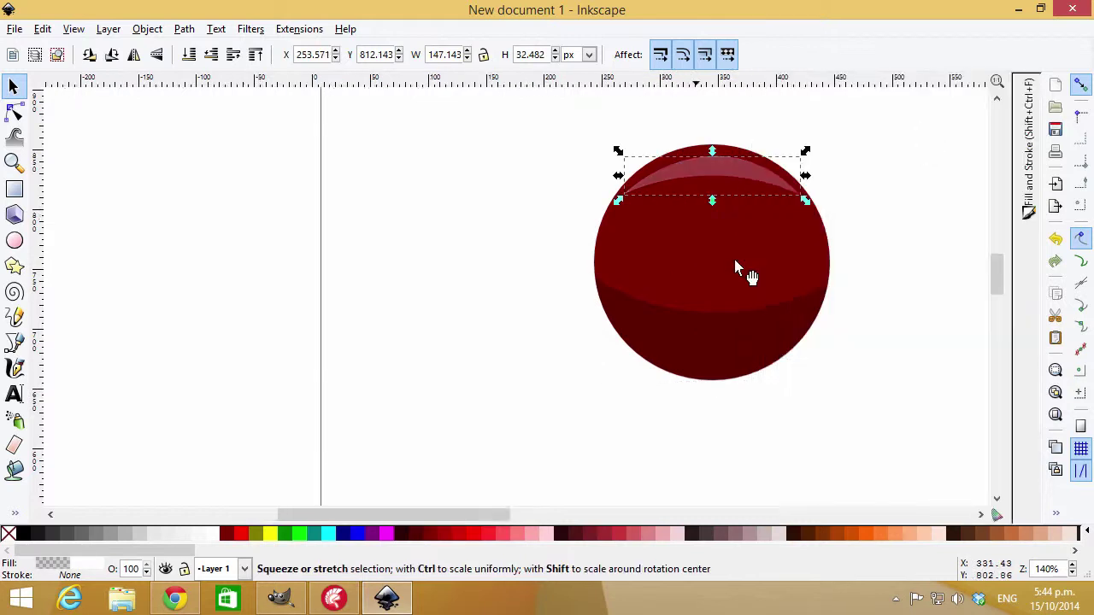
pyautogui.click(889, 242)
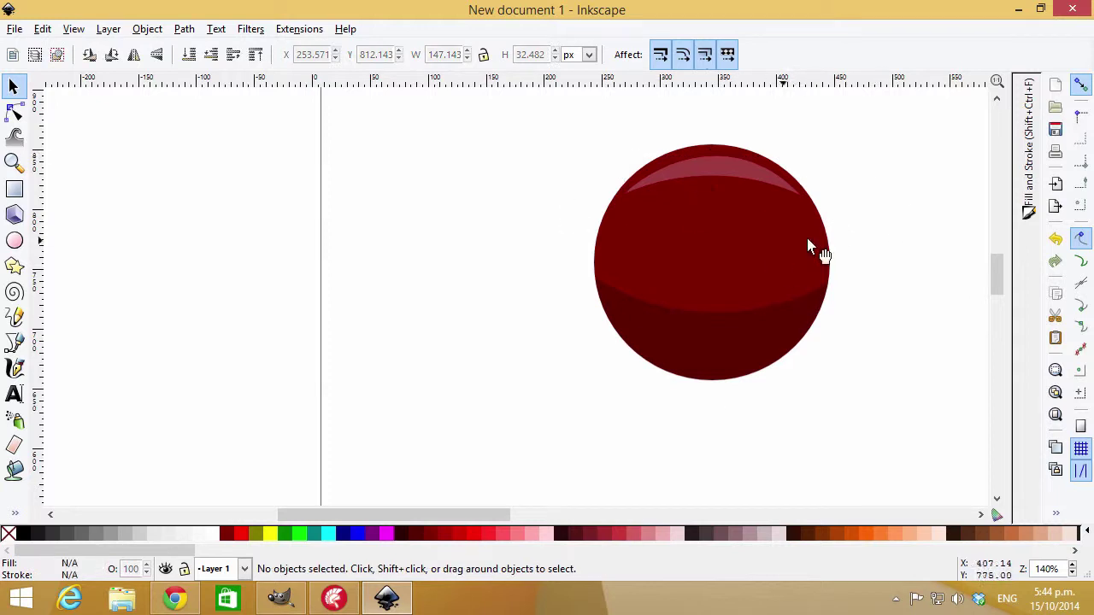
# Try navy, teal and yellow fills on the large circle and restore its dark red fill
pyautogui.click(734, 237)
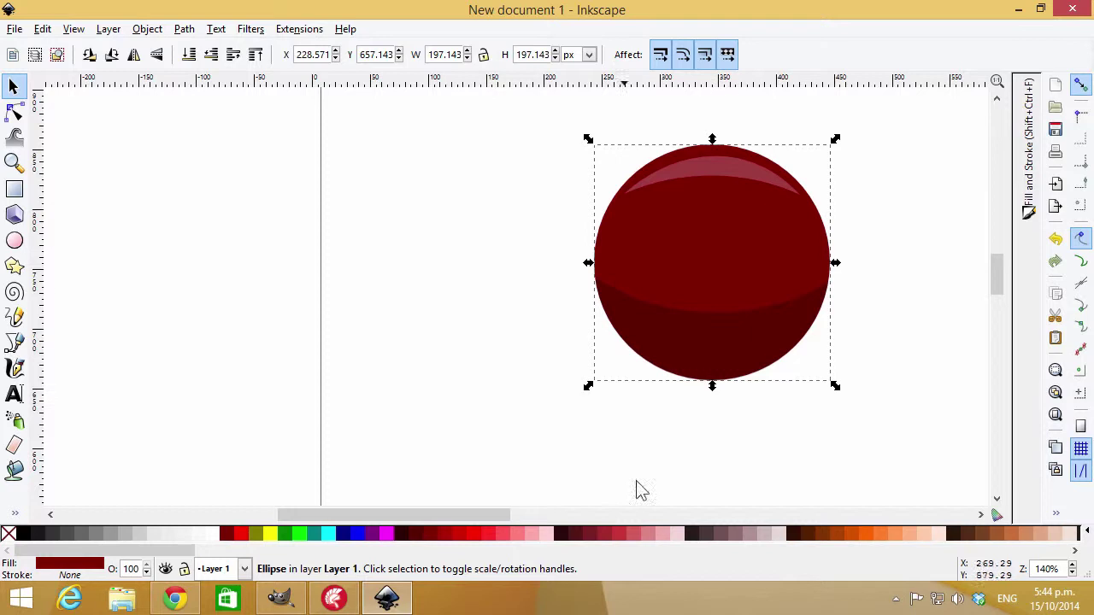
pyautogui.click(355, 534)
pyautogui.click(343, 534)
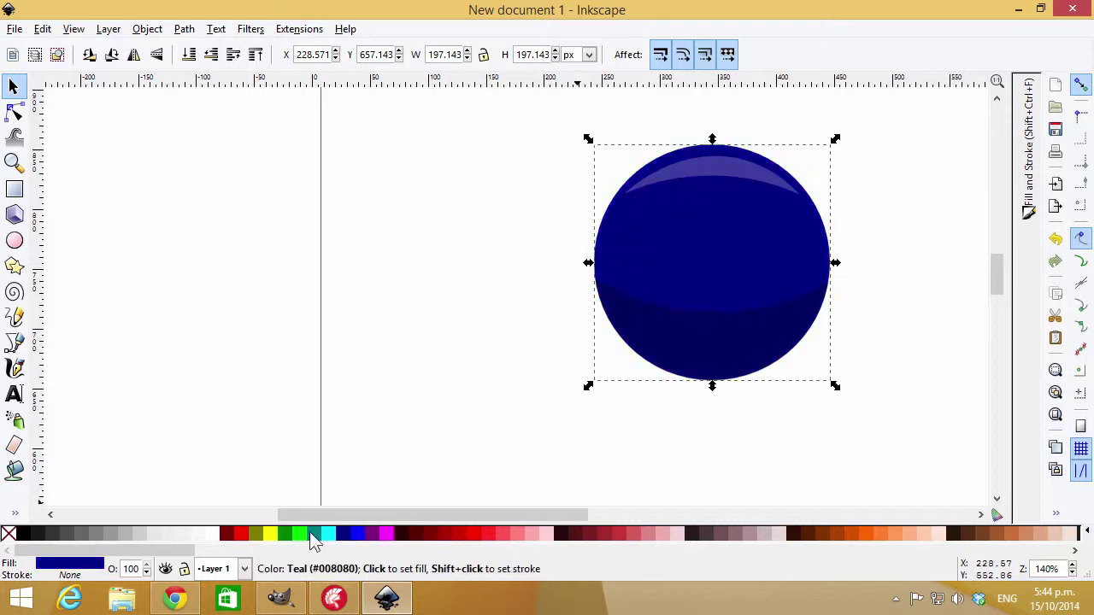
pyautogui.click(314, 534)
pyautogui.click(270, 534)
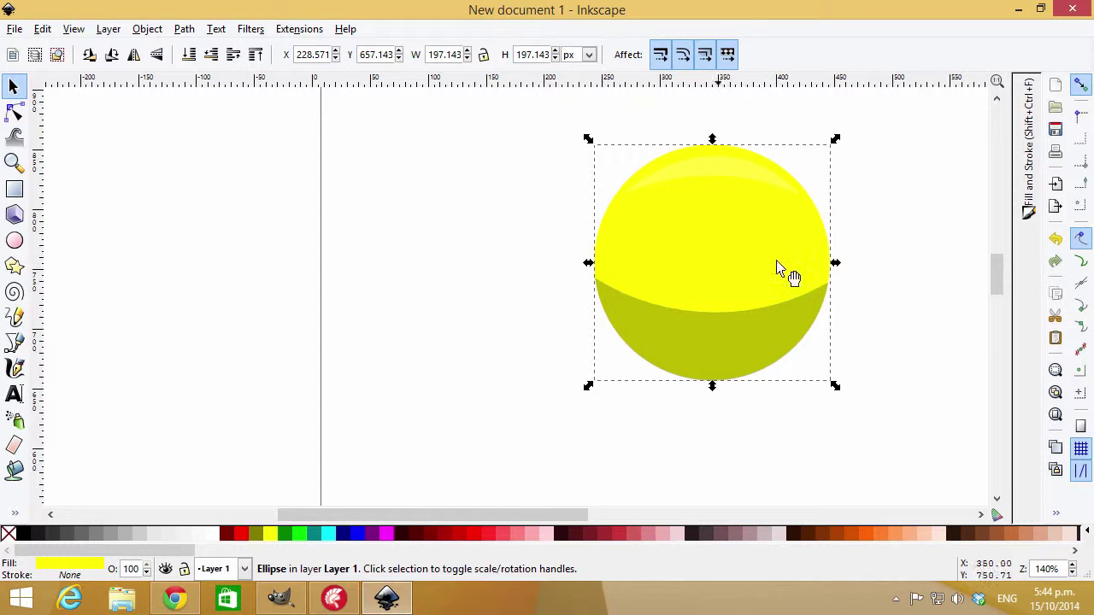
pyautogui.click(237, 537)
pyautogui.click(376, 207)
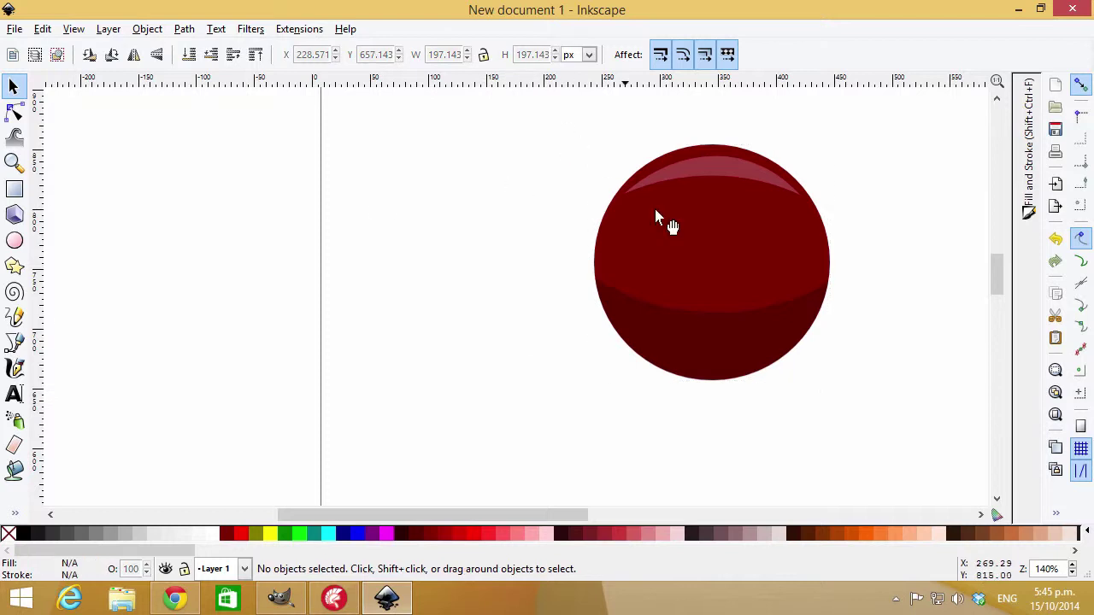
# Group the circle with its shading and highlight and move the group to the page's upper-left corner, about X 71.4 and Y 810.9 px
pyautogui.scroll(-4, 727, 207)
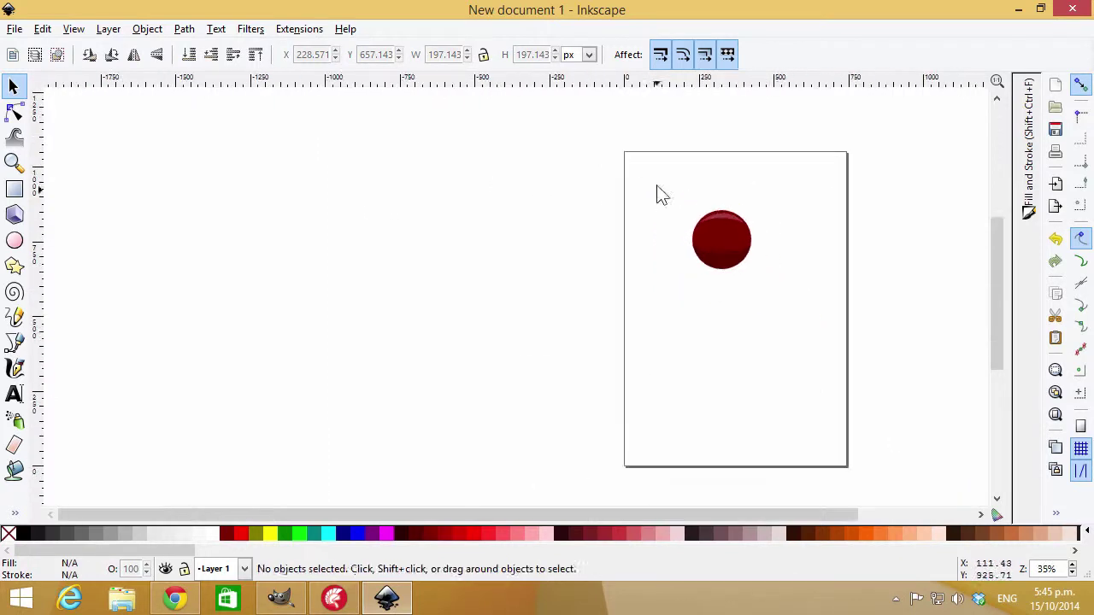
pyautogui.moveTo(656, 184); pyautogui.dragTo(780, 301)
pyautogui.press('ctrl')
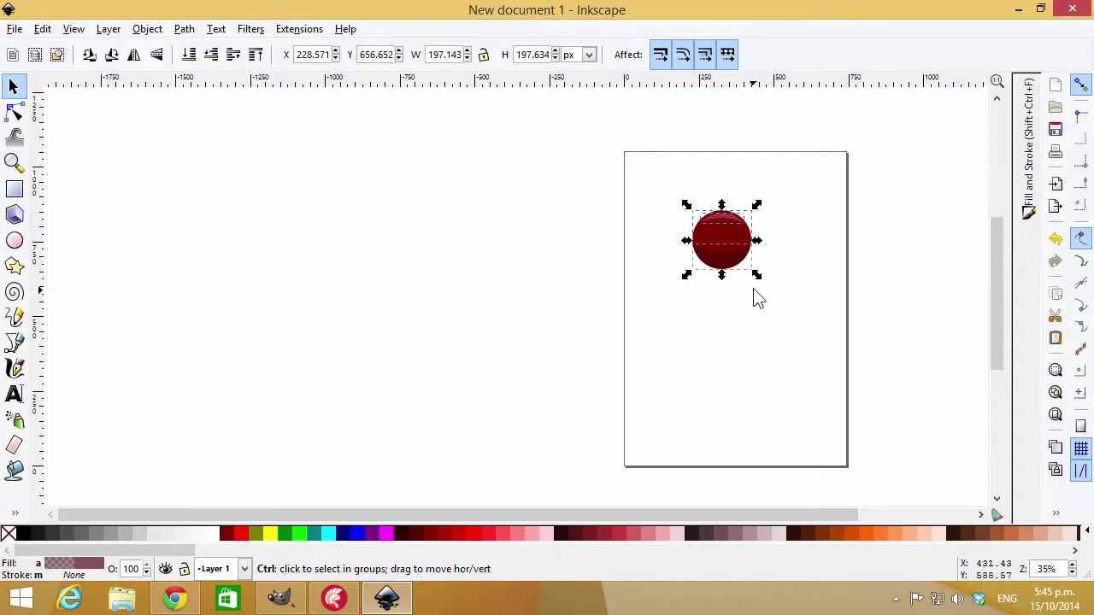
pyautogui.hotkey('ctrl', 'g')
pyautogui.moveTo(727, 241); pyautogui.dragTo(710, 203)
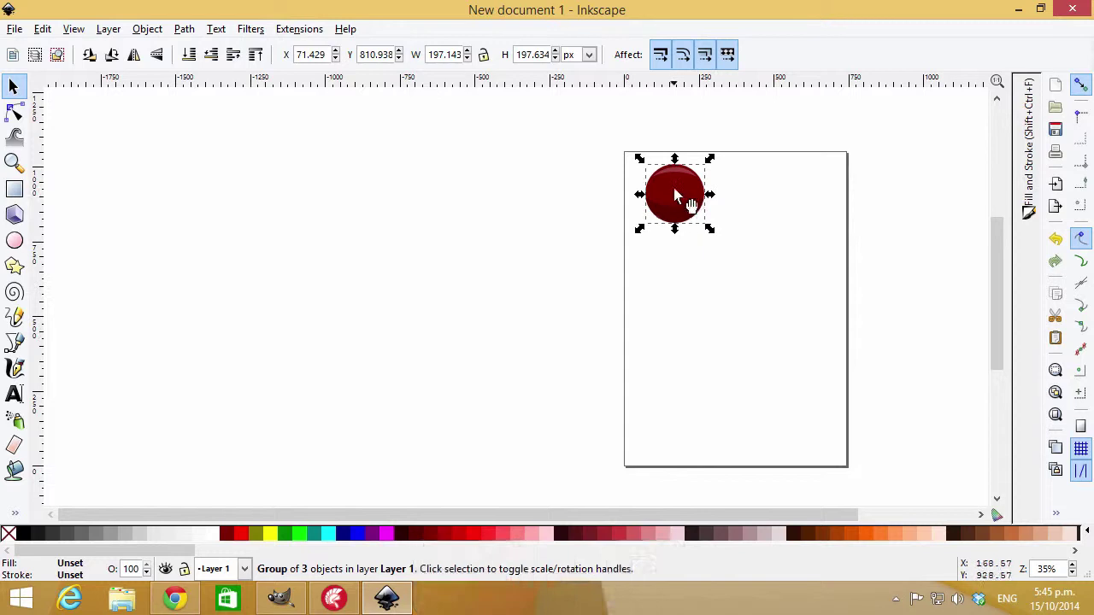
# Duplicate the grouped circle three times, arrange the four copies in a two-by-two grid and deselect everything
pyautogui.hotkey('ctrl', 'd')
pyautogui.moveTo(679, 199); pyautogui.dragTo(749, 268)
pyautogui.hotkey('ctrl', 'd')
pyautogui.hotkey('ctrl', 'd')
pyautogui.moveTo(678, 271); pyautogui.dragTo(676, 268)
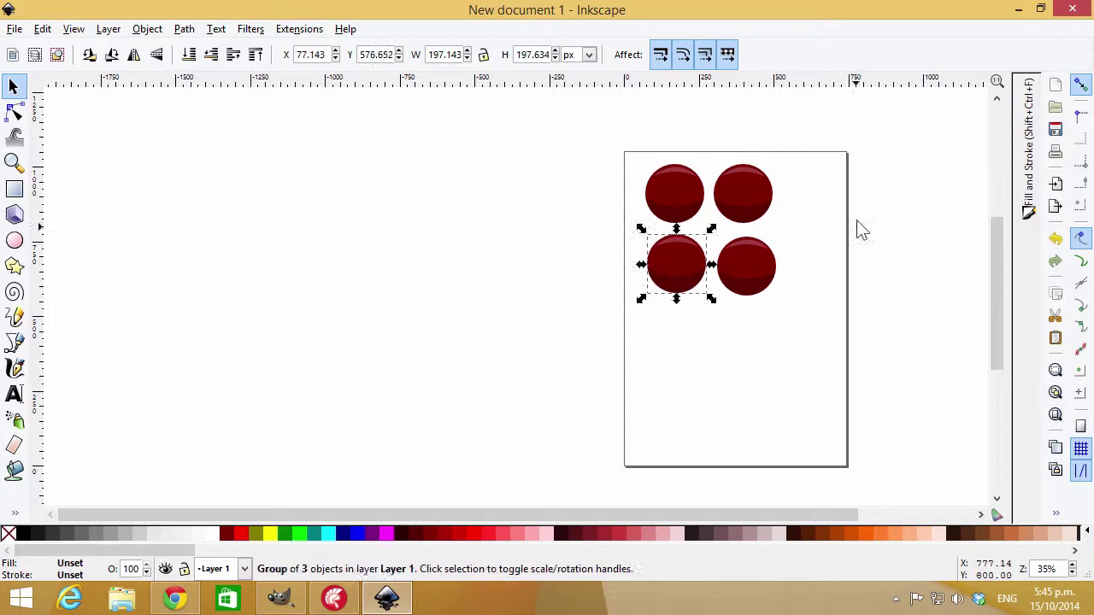
pyautogui.click(860, 229)
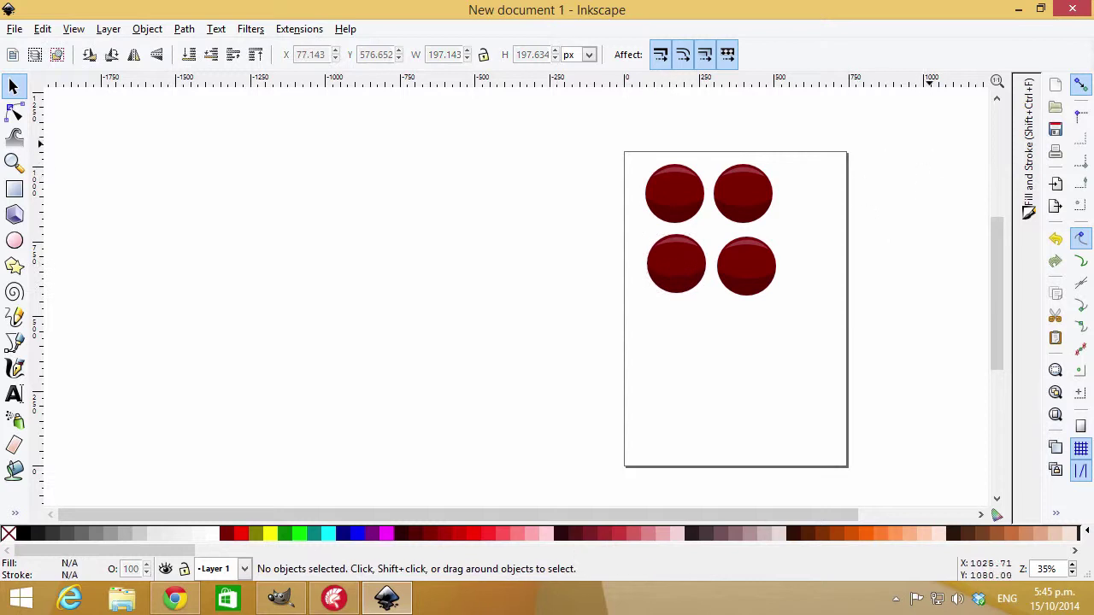
# Save the drawing as ArtDepartment1 in Inkscape SVG format in the Documents library
pyautogui.click(15, 29)
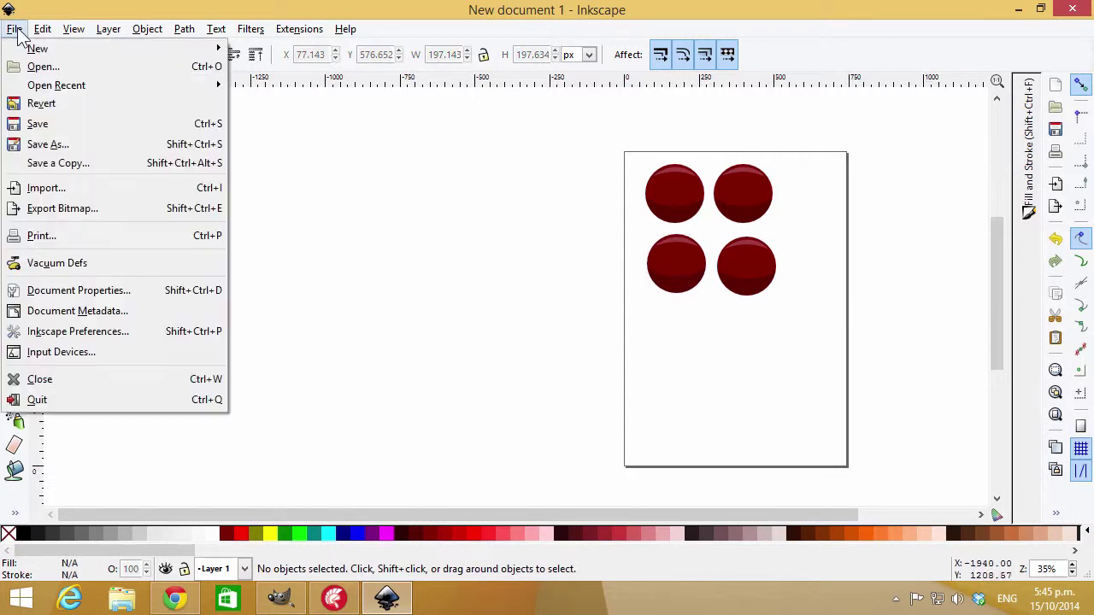
pyautogui.click(48, 143)
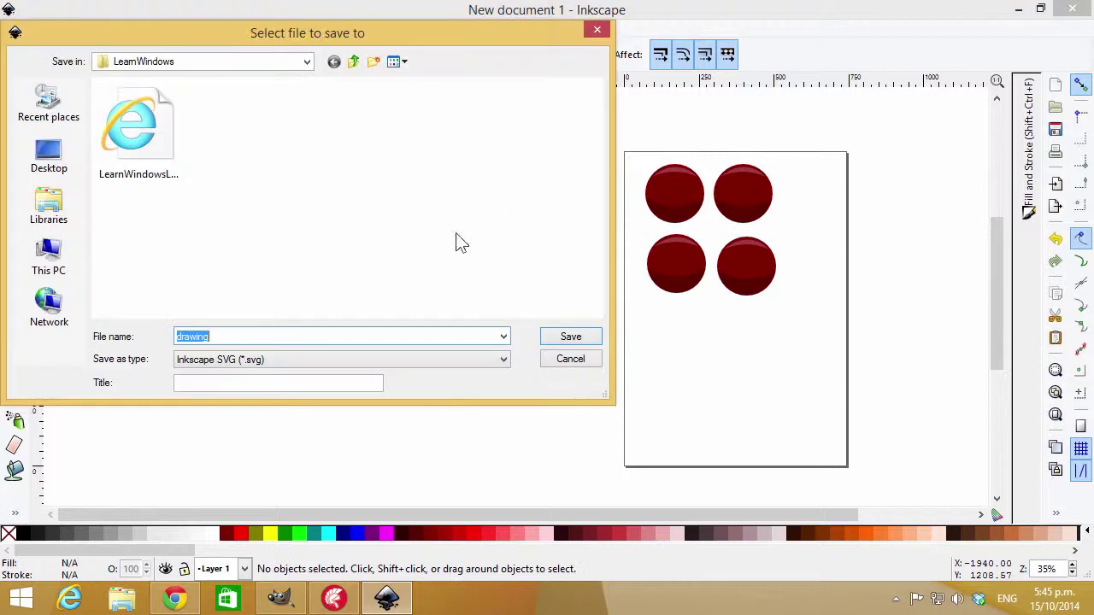
pyautogui.click(51, 209)
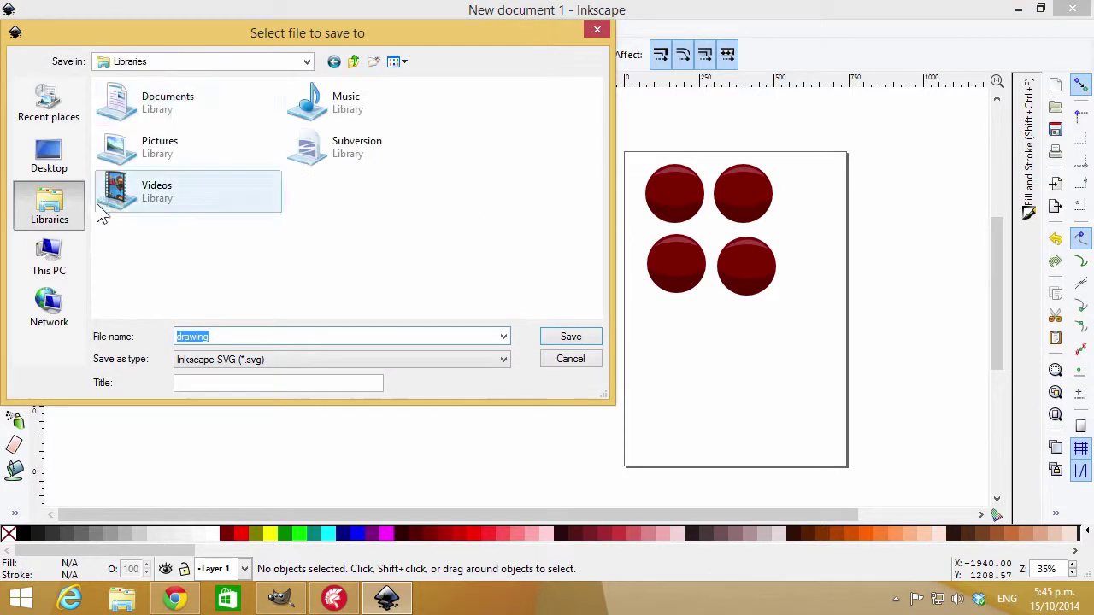
pyautogui.click(185, 126)
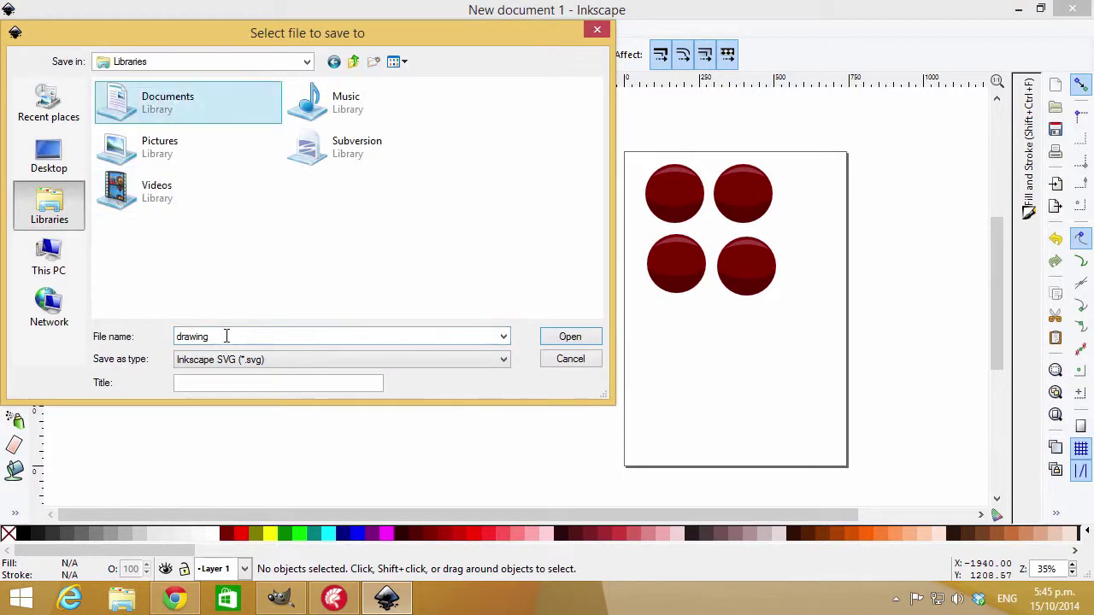
pyautogui.doubleClick(226, 336)
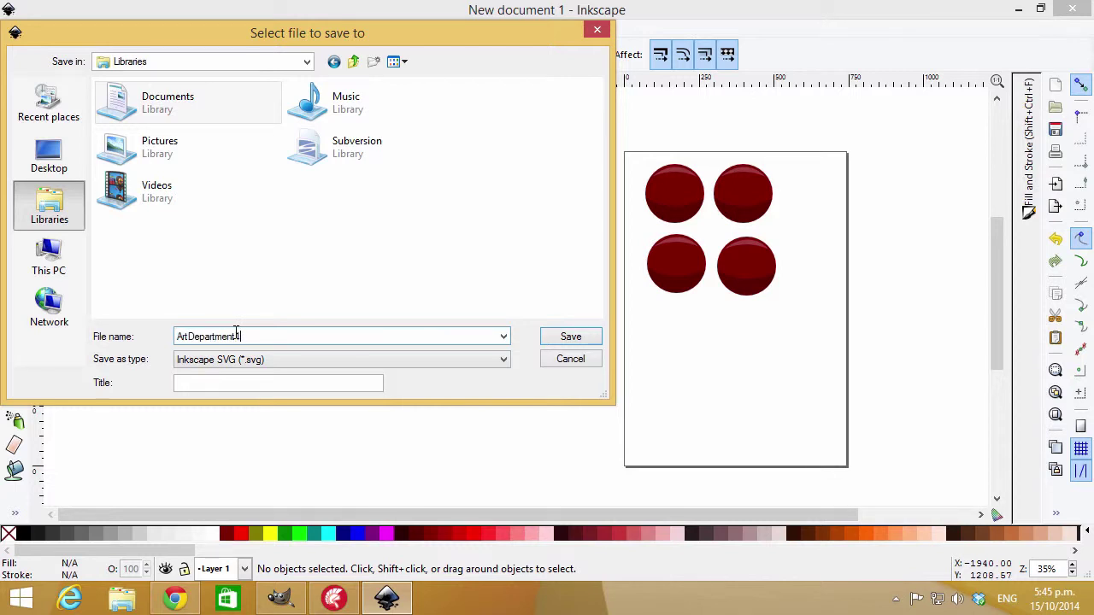
pyautogui.click(571, 337)
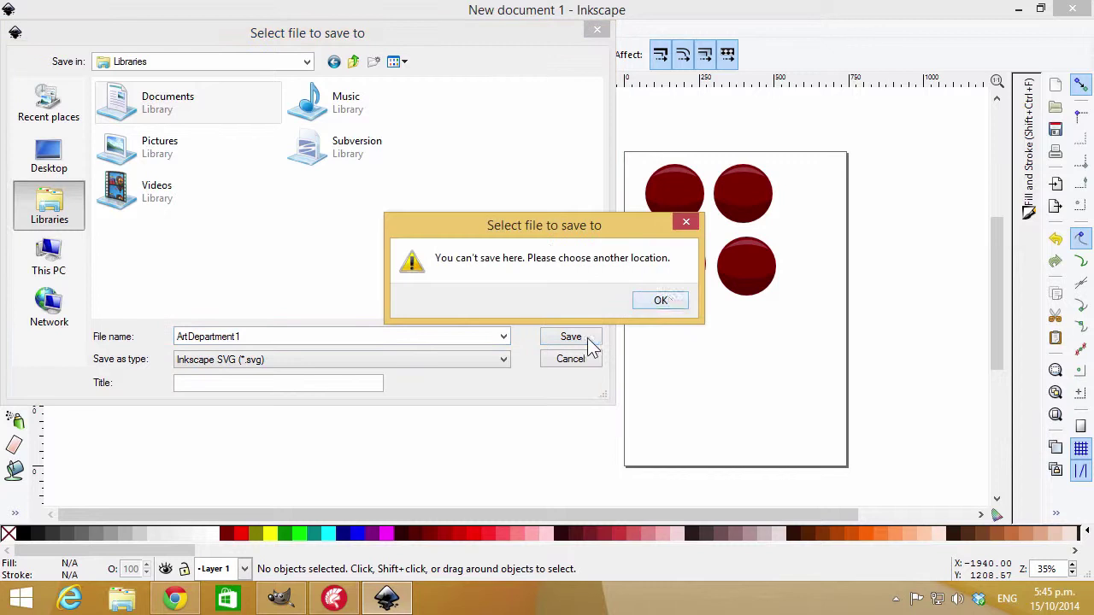
pyautogui.click(663, 300)
pyautogui.doubleClick(180, 113)
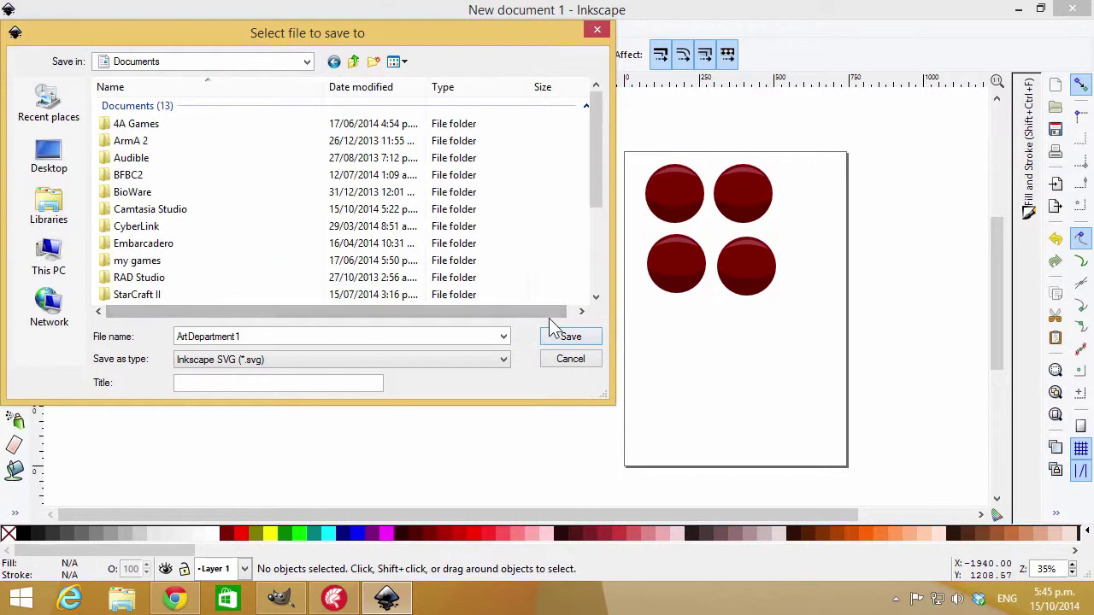
pyautogui.click(574, 338)
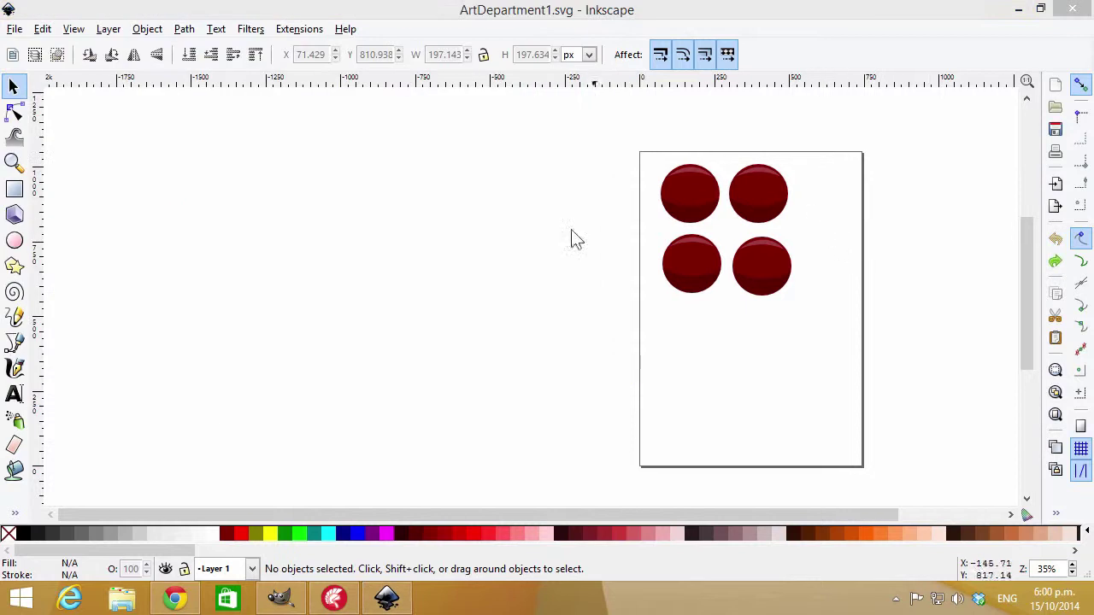
# Switch to Delphi, examine the About and Help buttons on the Useless App form, and return to Inkscape
pyautogui.click(338, 598)
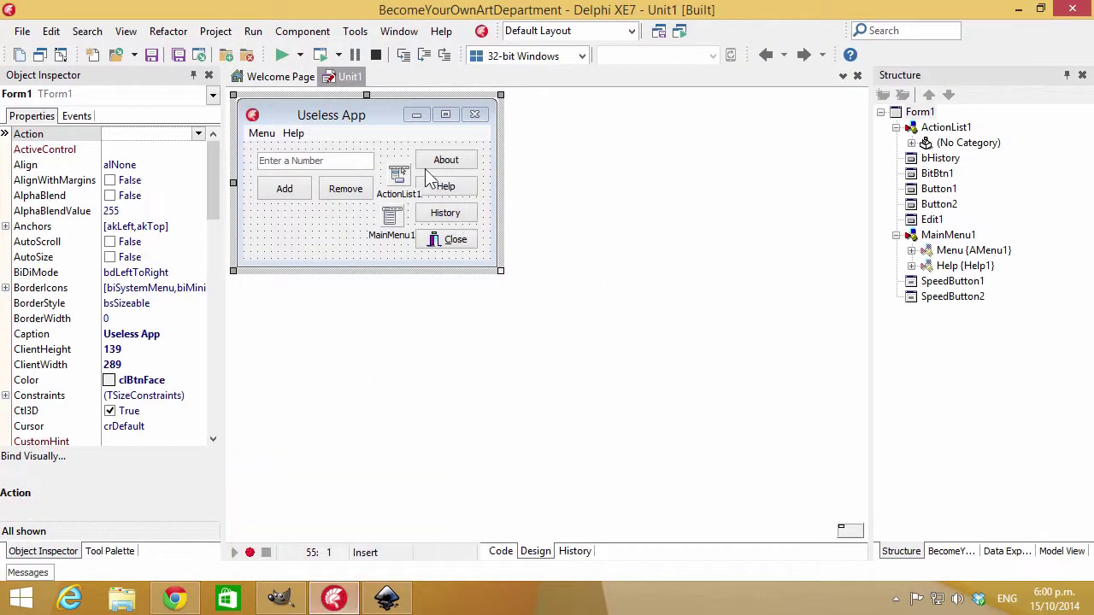
pyautogui.click(466, 164)
pyautogui.click(451, 188)
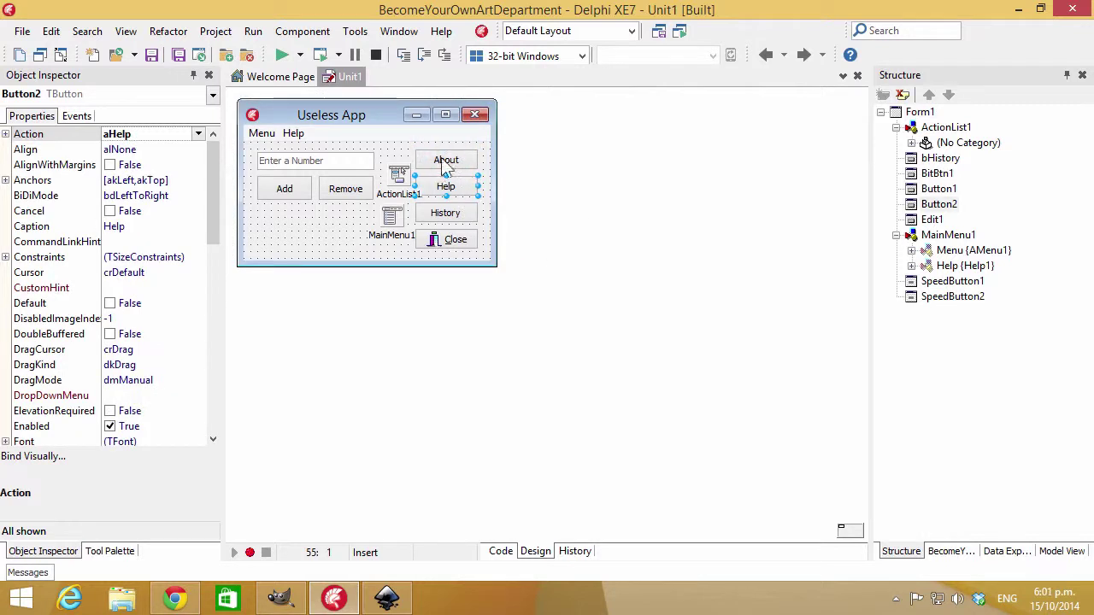
pyautogui.click(443, 164)
pyautogui.click(444, 187)
pyautogui.click(1016, 10)
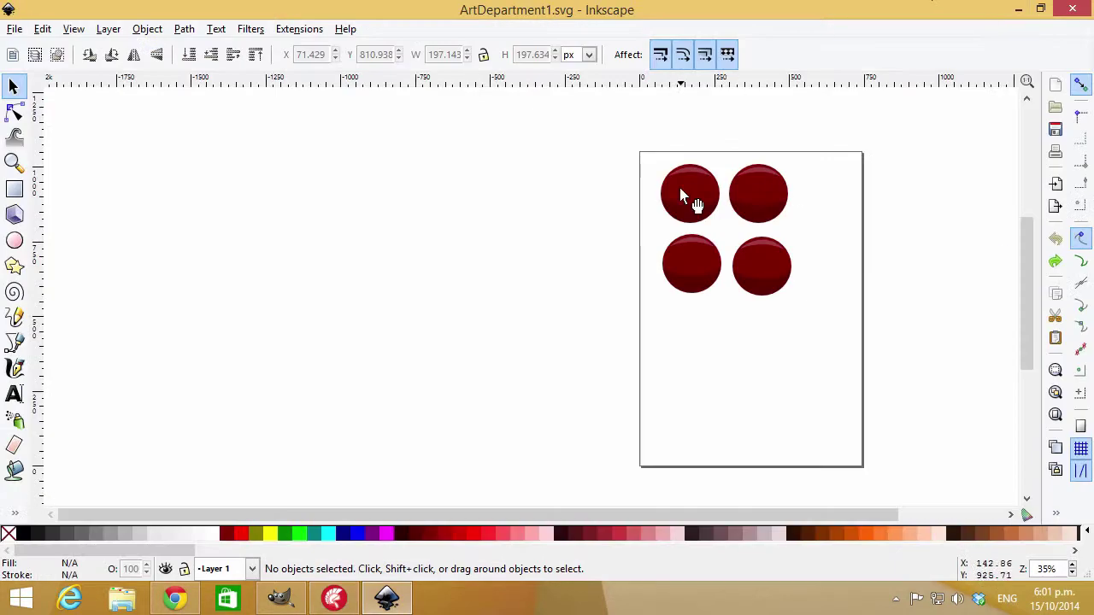
# Enter the upper-left circle group, change its ellipse fill to blue 1111c8ff and collapse the Fill and Stroke dialog
pyautogui.click(681, 191)
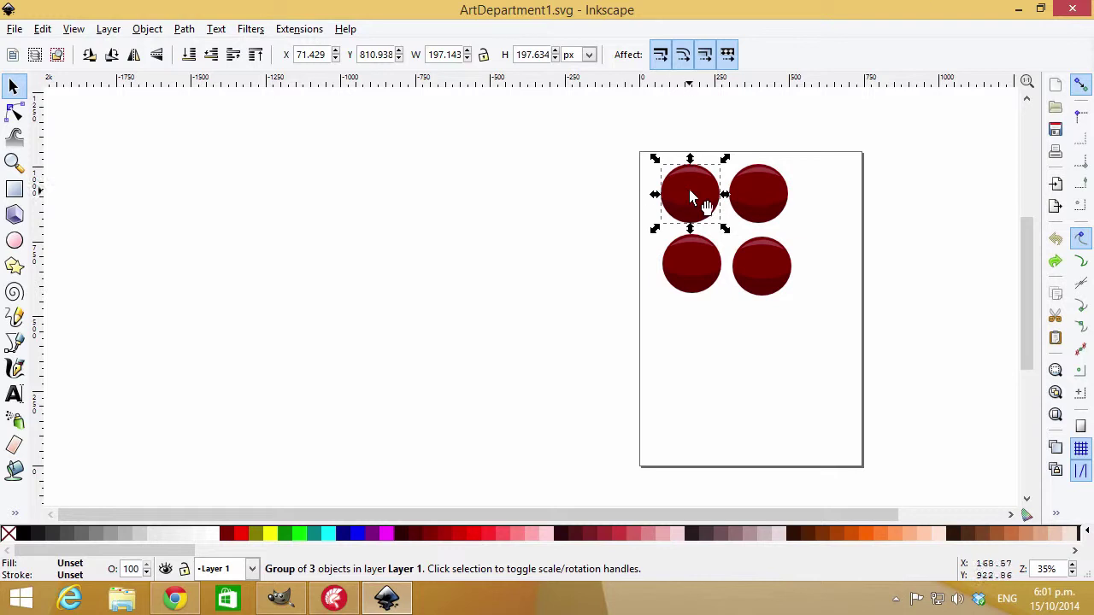
pyautogui.doubleClick(707, 194)
pyautogui.click(706, 192)
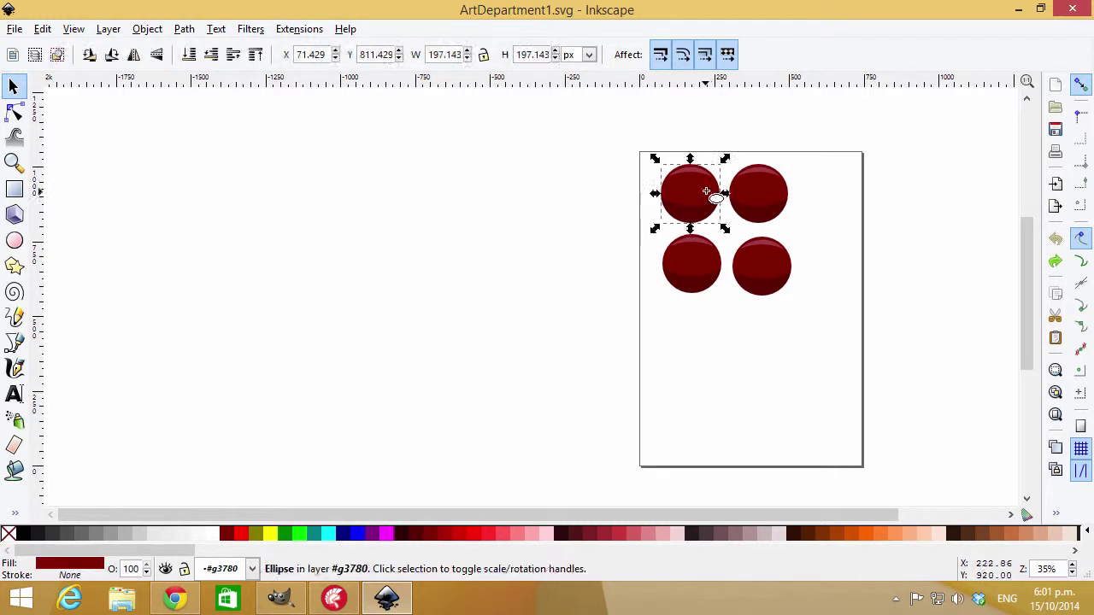
pyautogui.press('e')
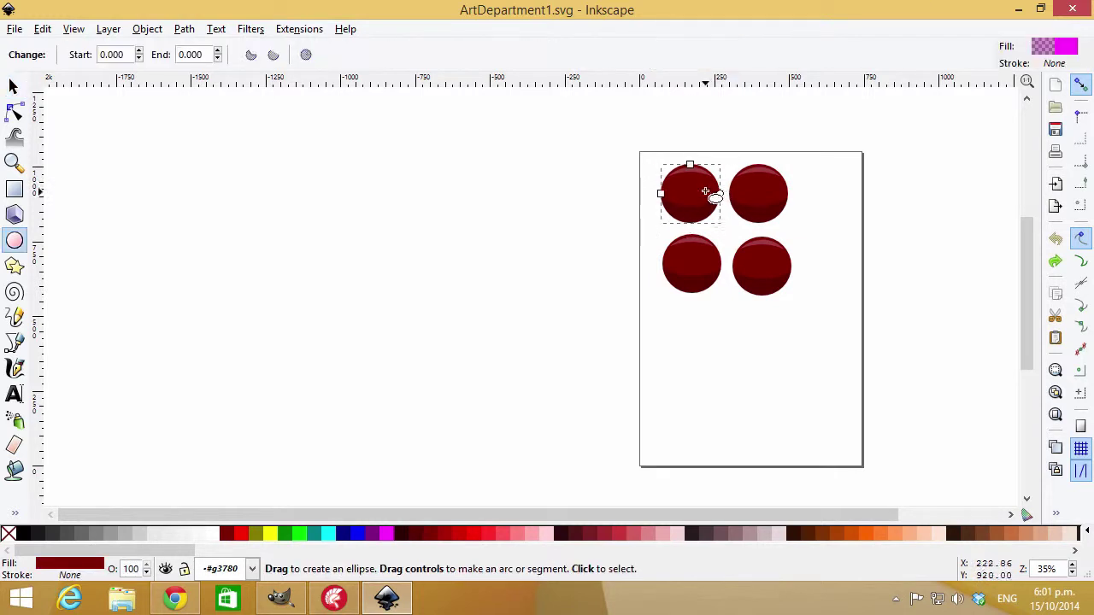
pyautogui.click(361, 532)
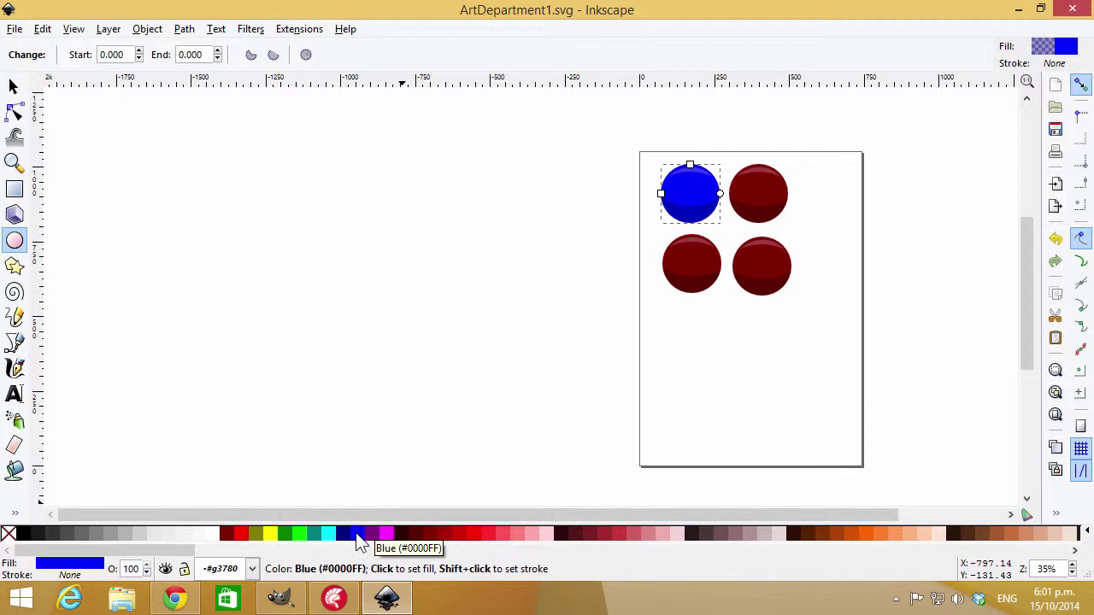
pyautogui.click(83, 566)
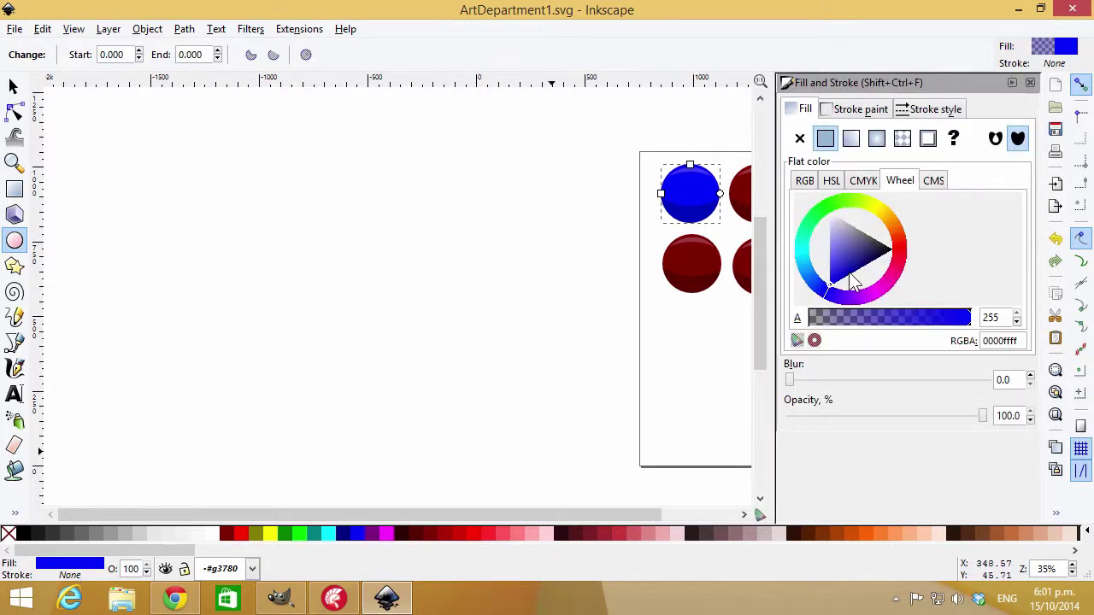
pyautogui.moveTo(852, 271); pyautogui.dragTo(841, 275)
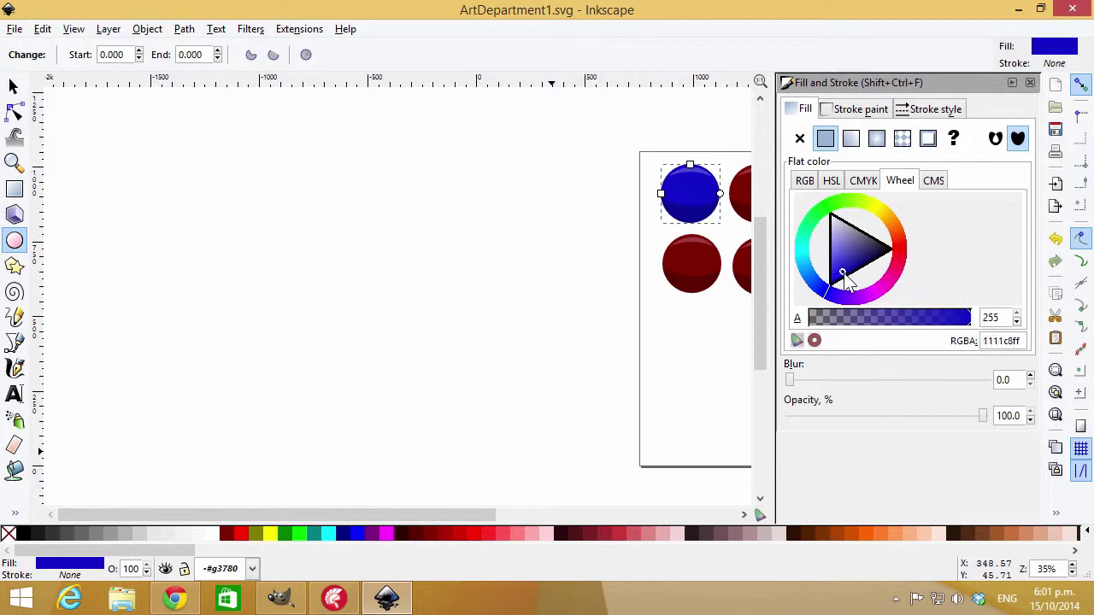
pyautogui.click(1011, 82)
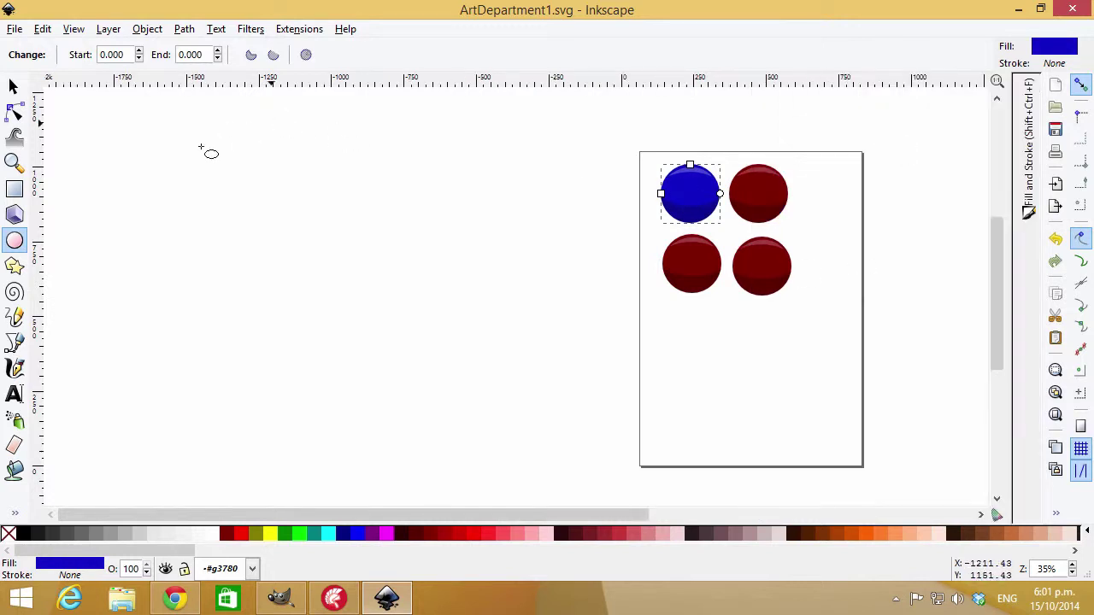
# Add the text "i" in Sans 40 near the middle of the blue circle and select it as an object
pyautogui.click(14, 395)
pyautogui.click(765, 212)
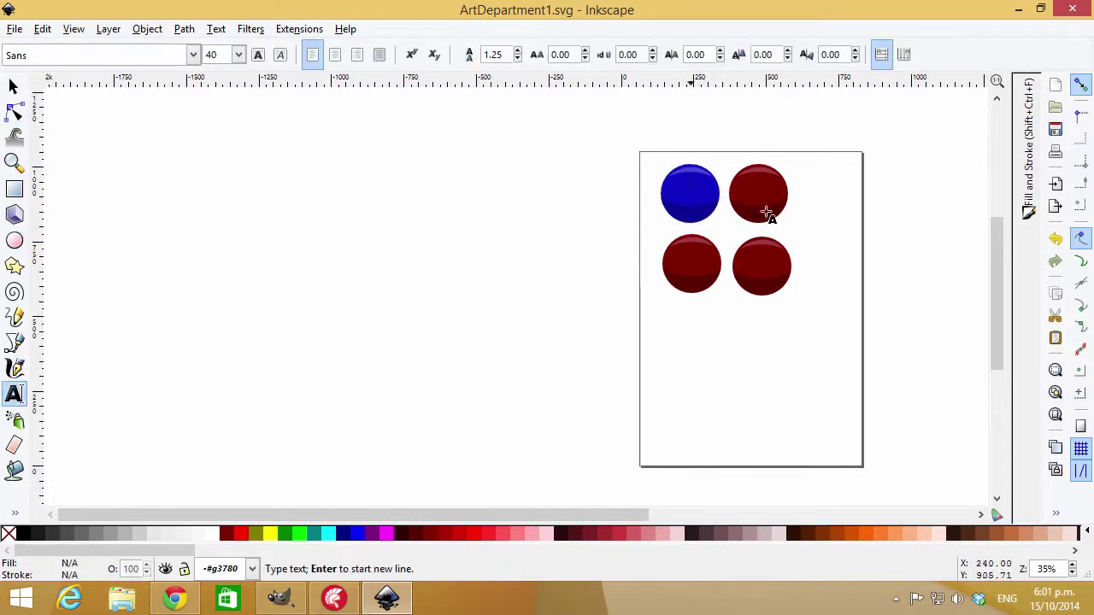
pyautogui.press('Escape')
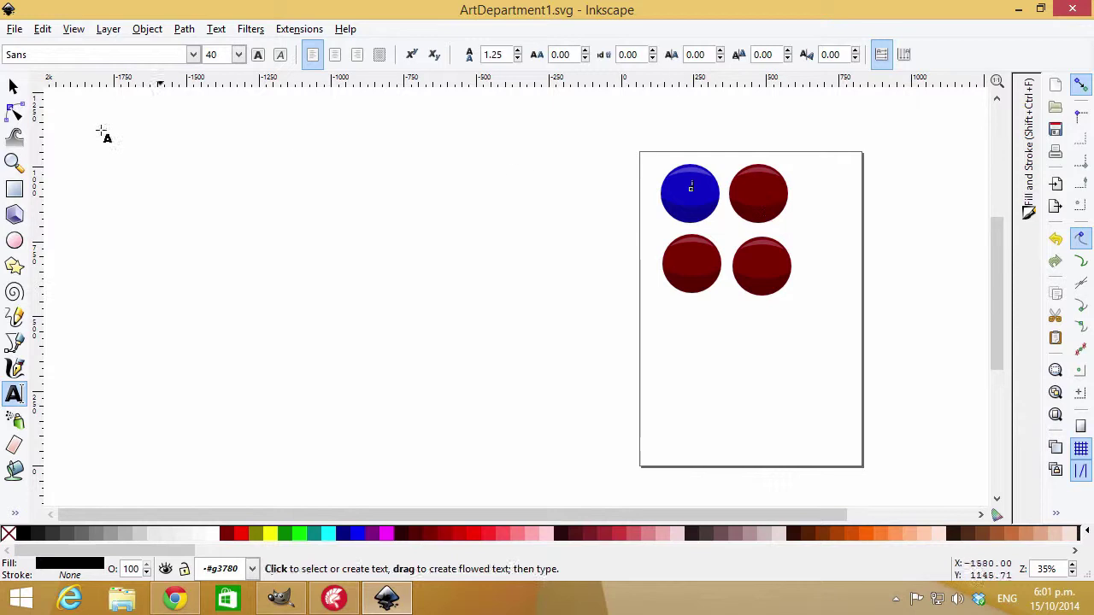
pyautogui.click(18, 87)
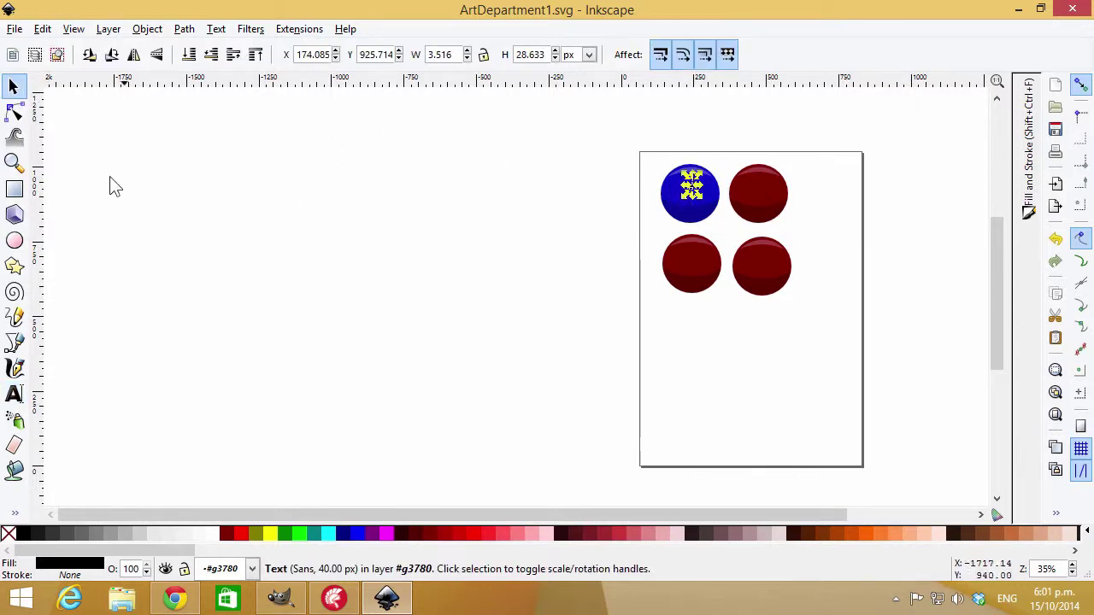
# Set the "i" text on the blue circle to size 144 and the Cordia New font
pyautogui.click(14, 393)
pyautogui.click(238, 54)
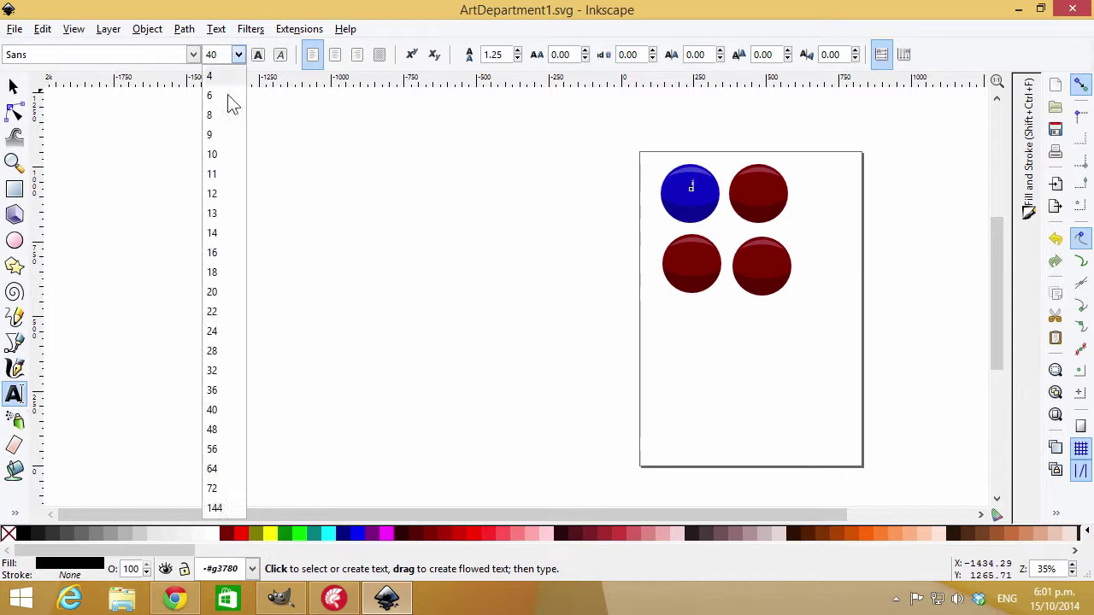
pyautogui.click(227, 504)
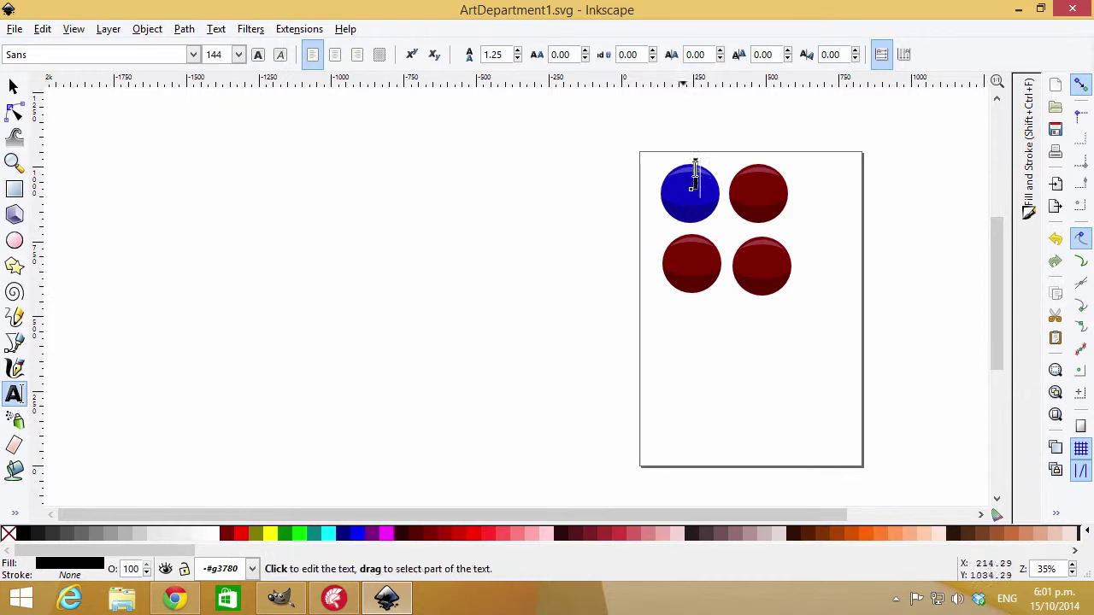
pyautogui.click(193, 55)
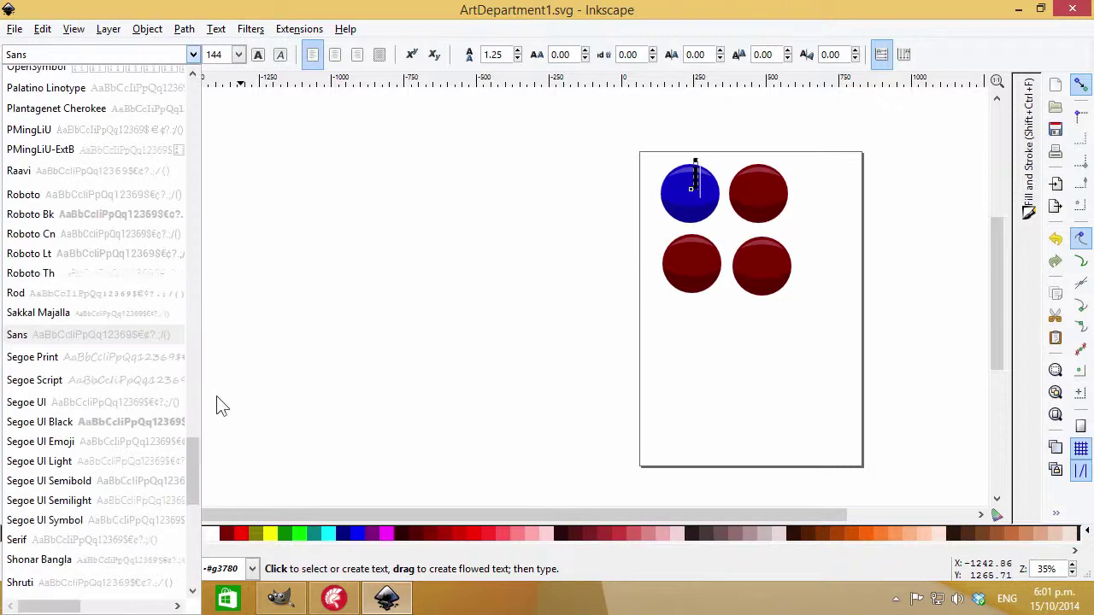
pyautogui.moveTo(194, 446); pyautogui.dragTo(188, 156)
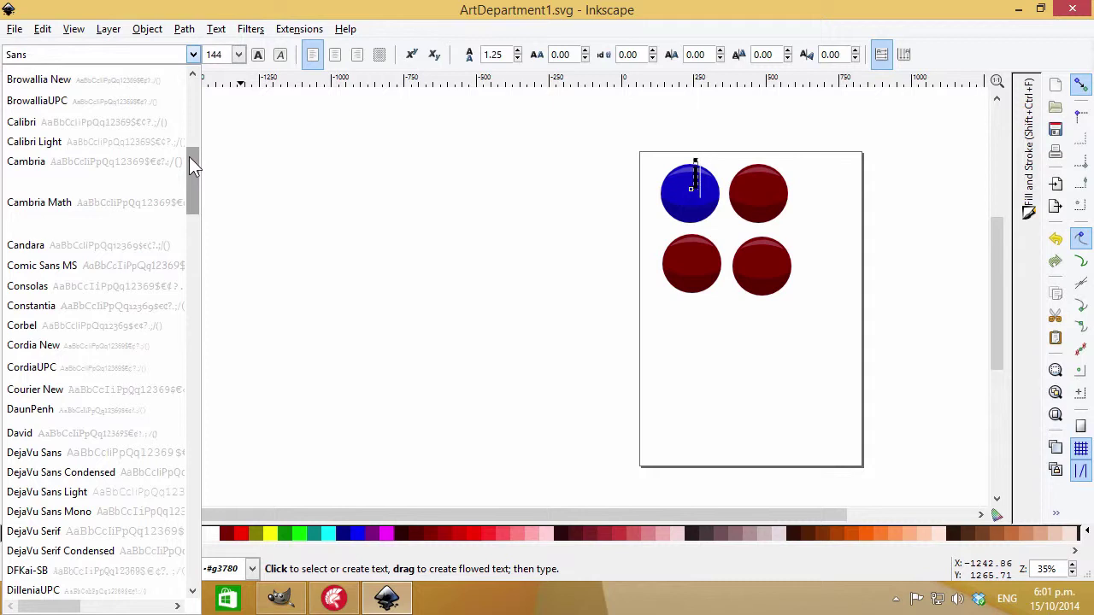
pyautogui.click(102, 343)
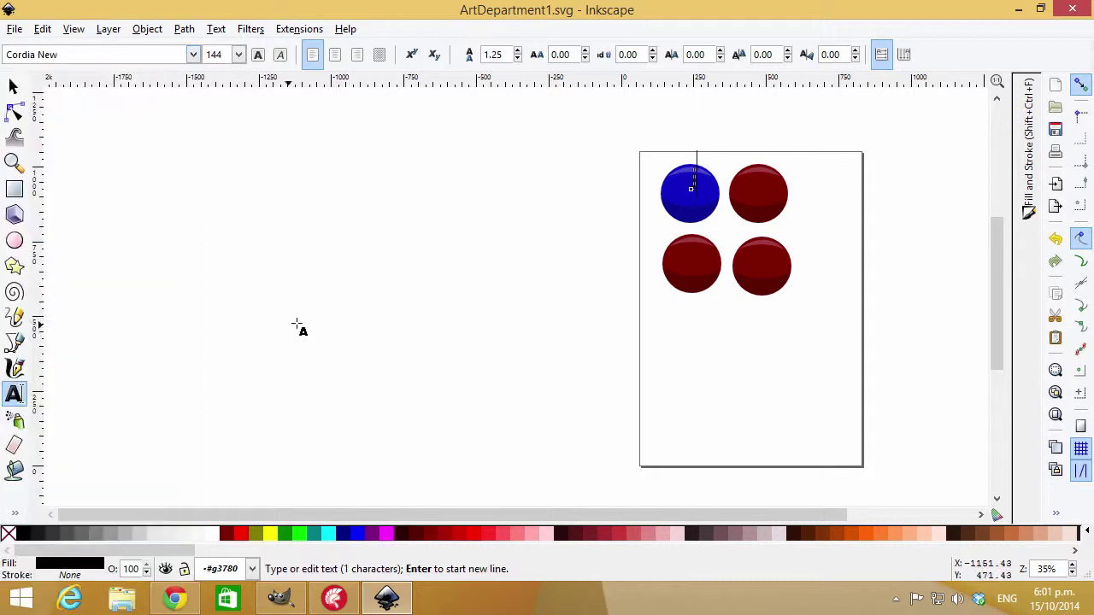
# Set the "i" to bold Courier New, enlarge it to about 117 by 134 px and place it over the blue circle
pyautogui.click(194, 53)
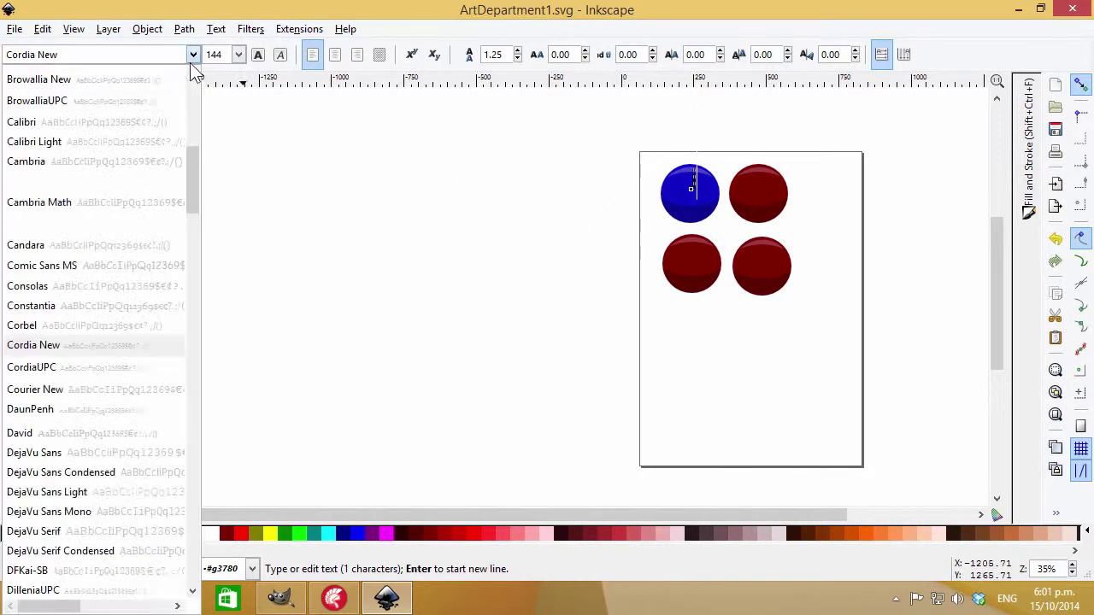
pyautogui.click(108, 389)
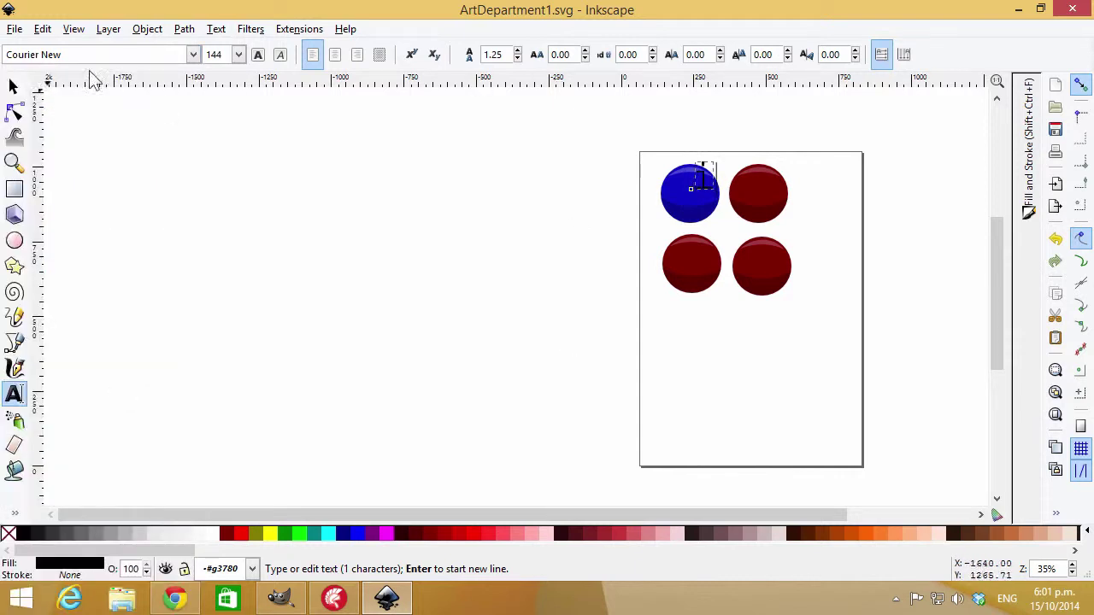
pyautogui.click(14, 86)
pyautogui.moveTo(708, 183)
pyautogui.mouseDown()
pyautogui.moveTo(696, 208)
pyautogui.moveTo(682, 206)
pyautogui.moveTo(715, 171)
pyautogui.mouseUp()
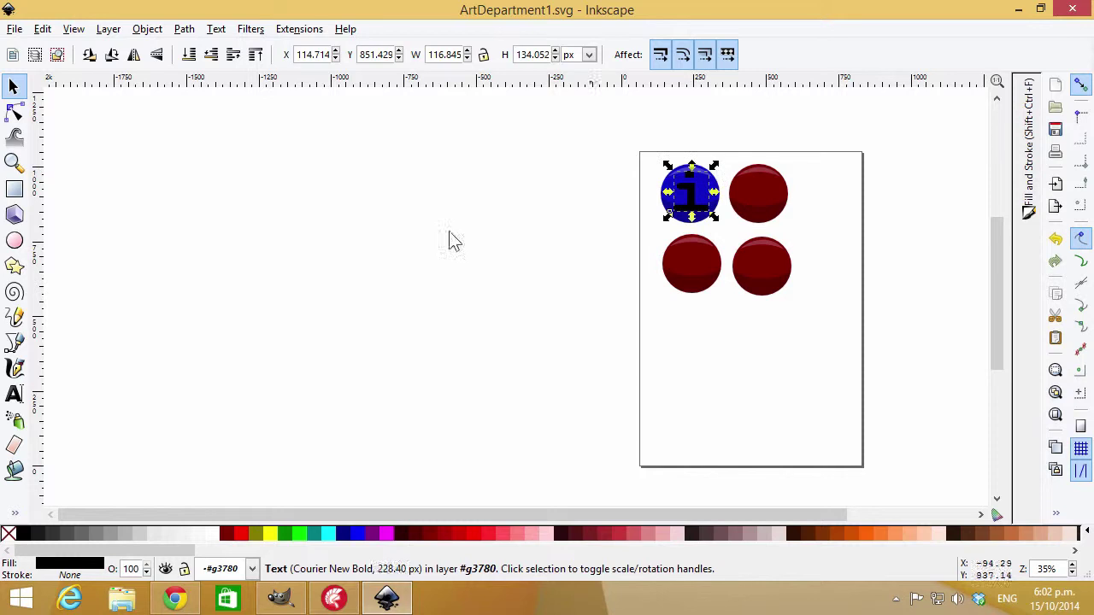
# Fill the "i" with white, nudge it to the centre of the blue circle and deselect it
pyautogui.click(198, 533)
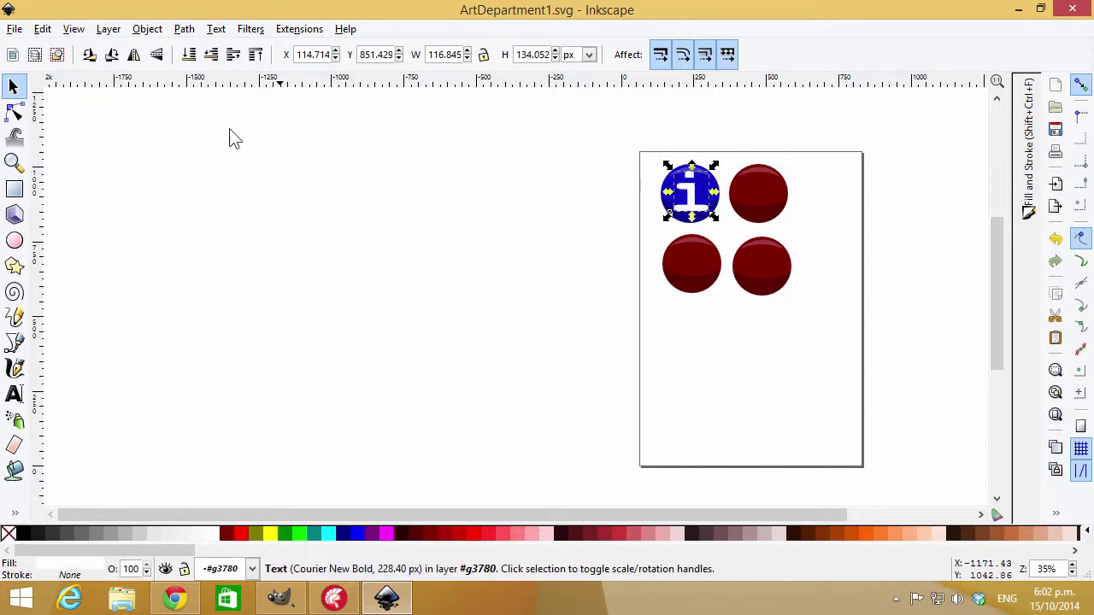
pyautogui.click(416, 214)
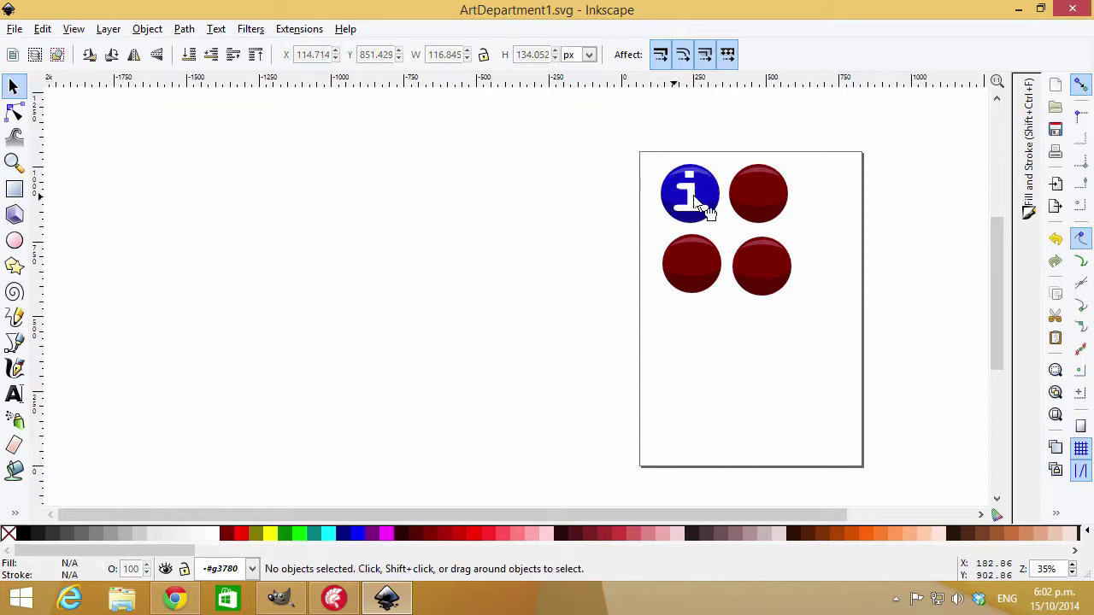
pyautogui.moveTo(698, 201); pyautogui.dragTo(699, 197)
pyautogui.click(855, 171)
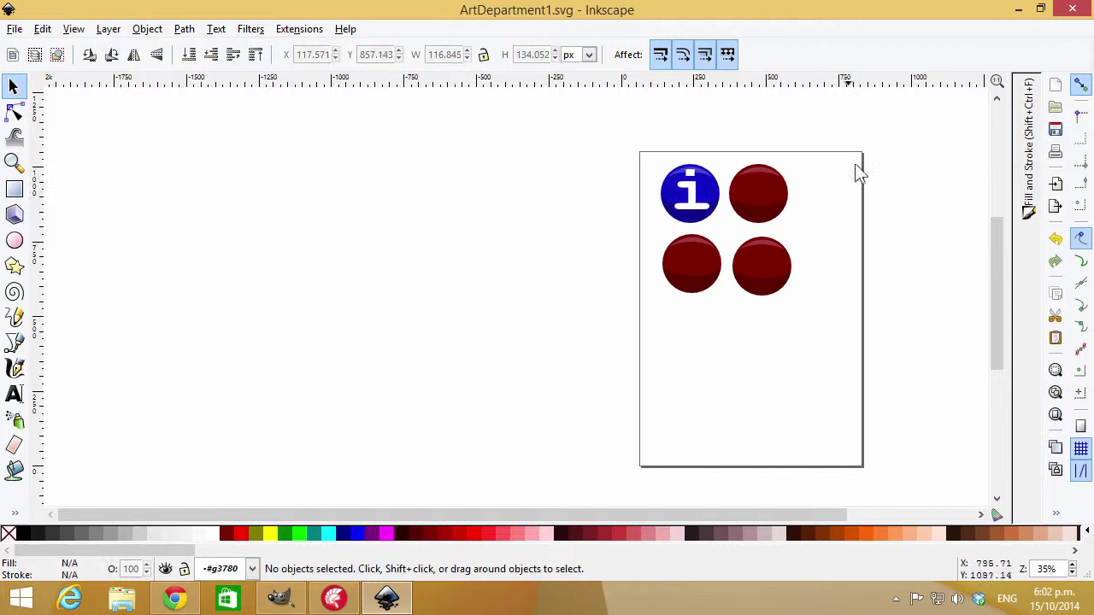
# Enter the upper-right circle group, change its ellipse fill to dark blue 1a1a9fff and collapse the Fill and Stroke dialog
pyautogui.click(762, 192)
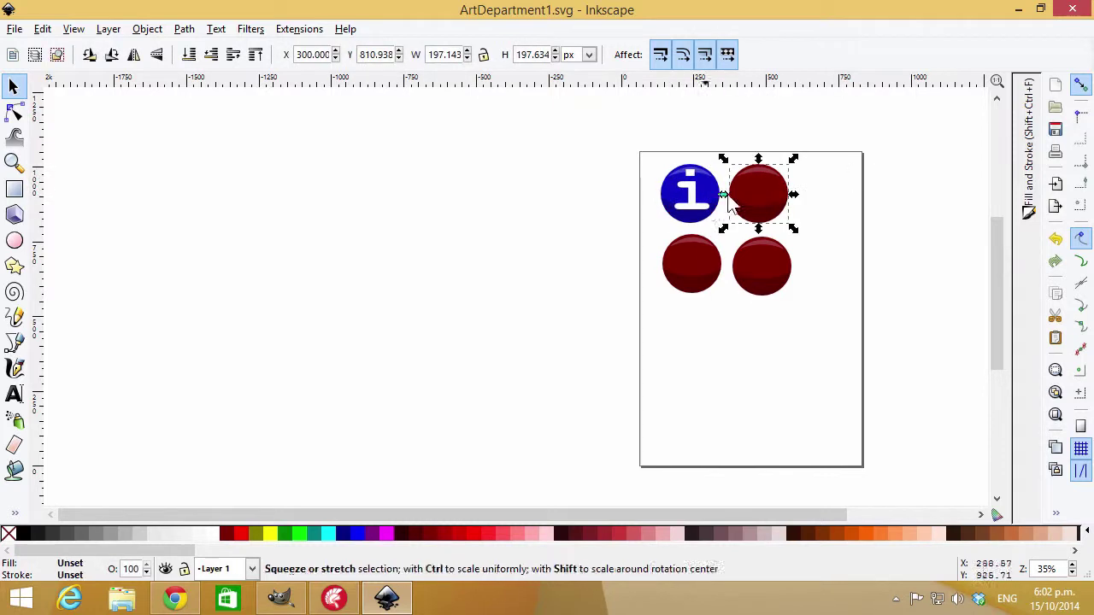
pyautogui.doubleClick(773, 199)
pyautogui.doubleClick(772, 197)
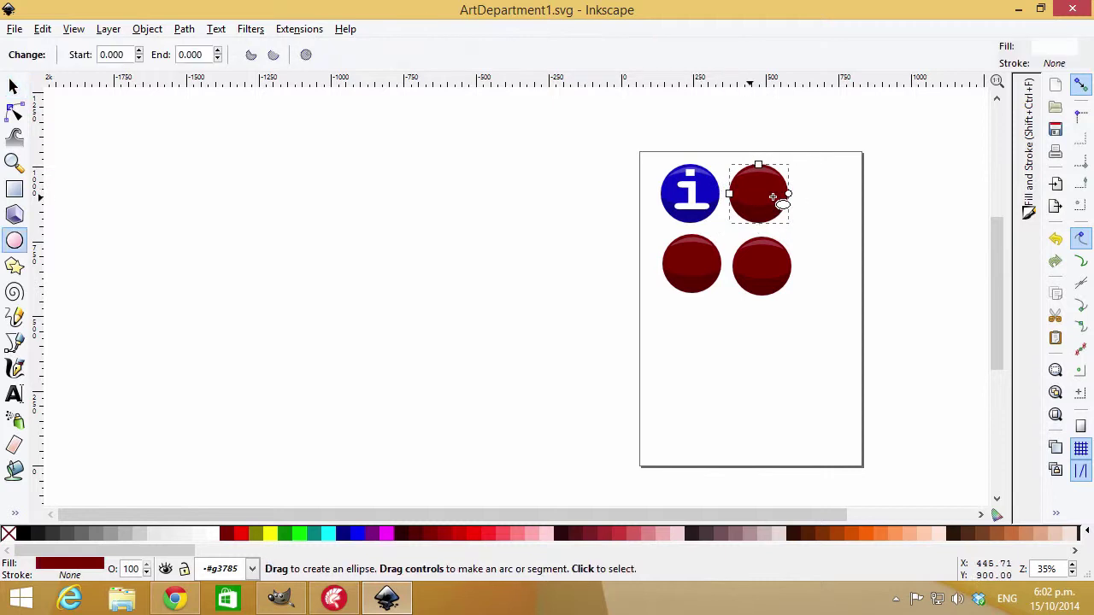
pyautogui.click(346, 535)
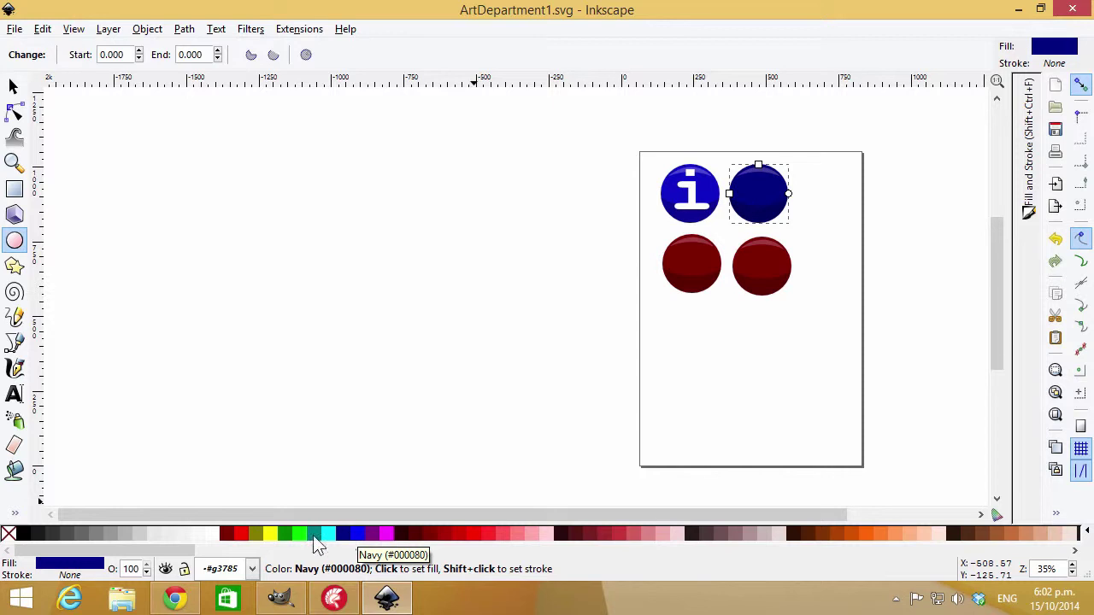
pyautogui.click(98, 566)
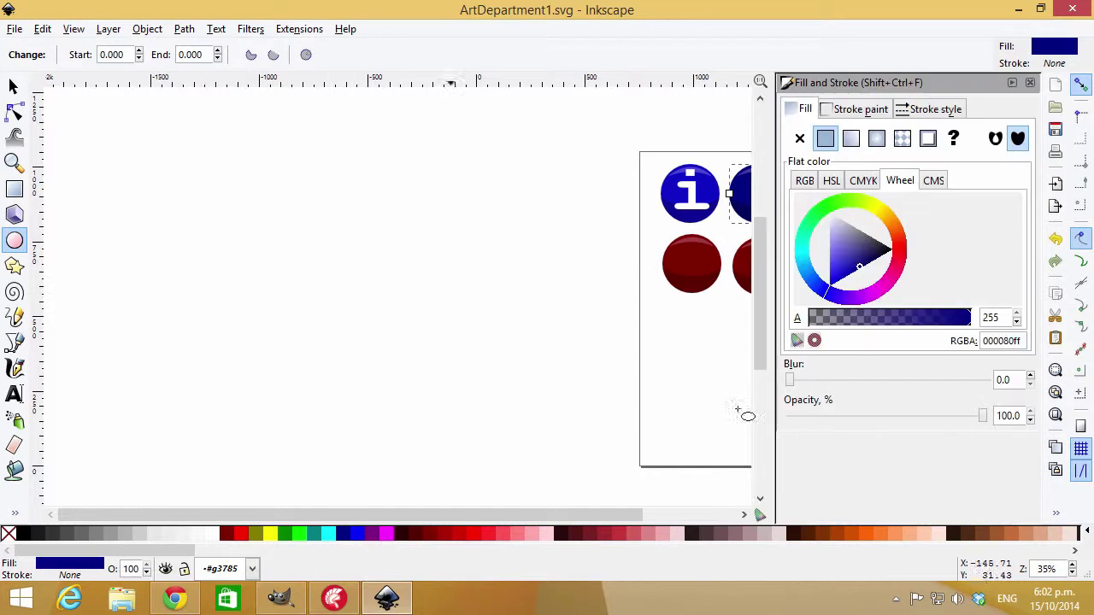
pyautogui.click(858, 267)
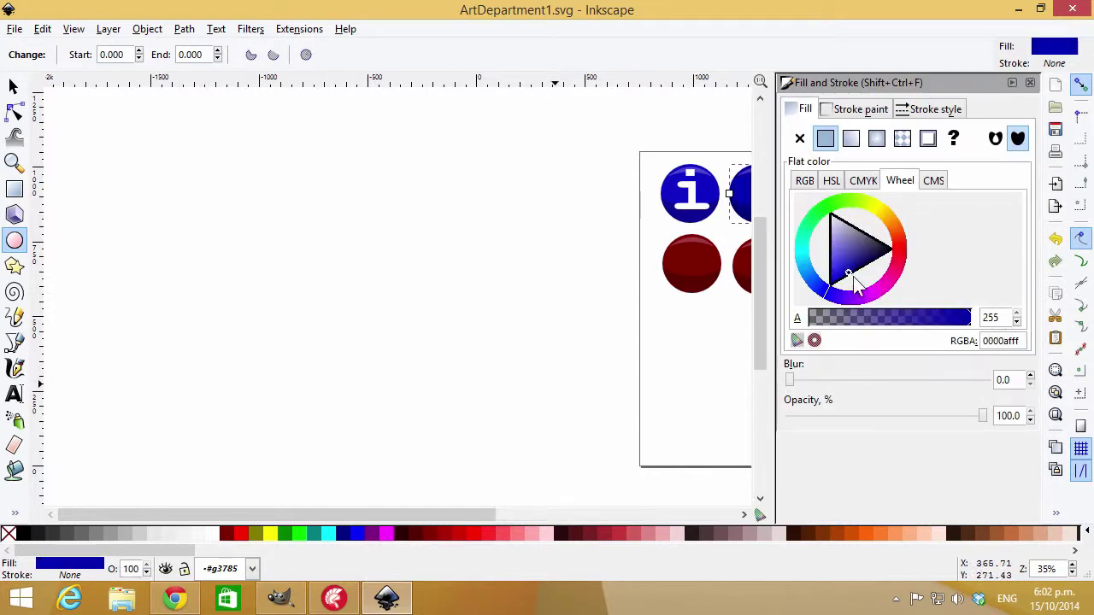
pyautogui.moveTo(858, 271)
pyautogui.mouseDown()
pyautogui.moveTo(855, 250)
pyautogui.moveTo(866, 263)
pyautogui.moveTo(825, 277)
pyautogui.moveTo(857, 274)
pyautogui.mouseUp()
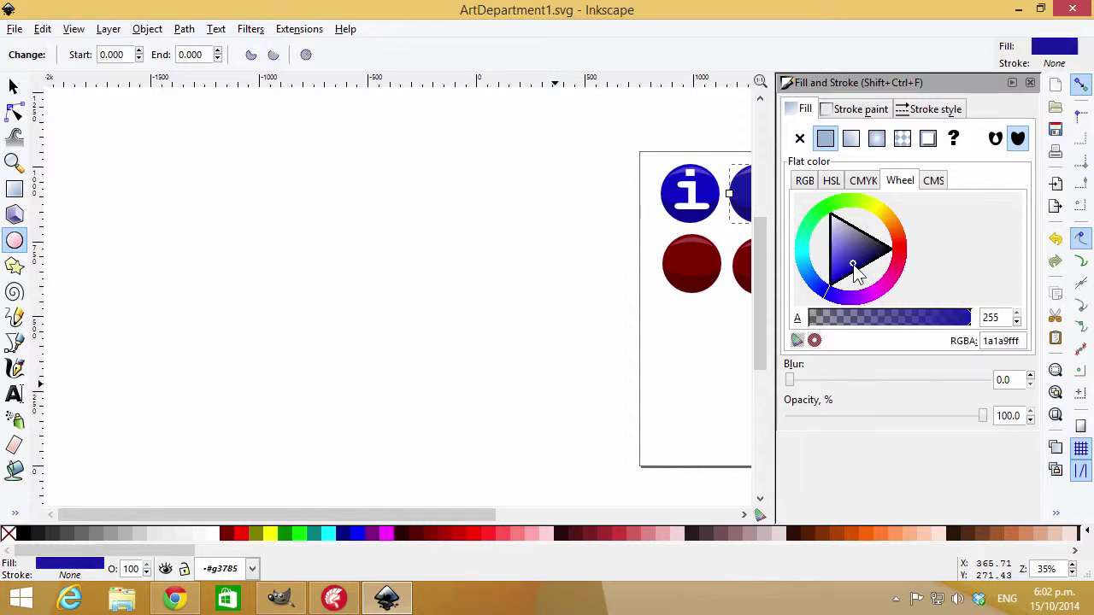
pyautogui.click(1012, 82)
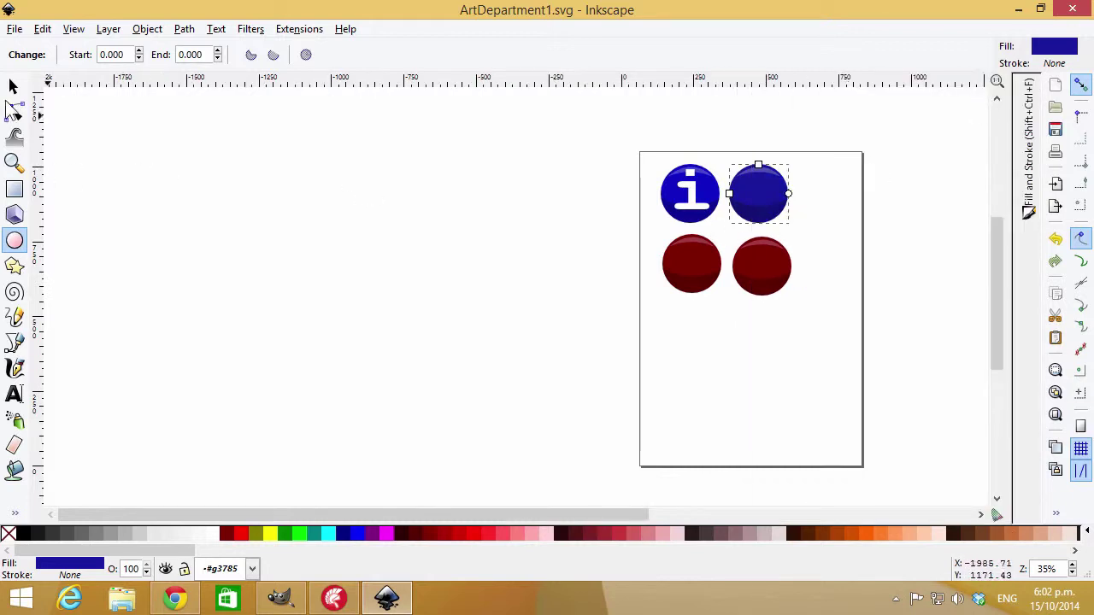
# Leave the circle group and add the text "?" near the middle of the dark blue circle
pyautogui.click(10, 86)
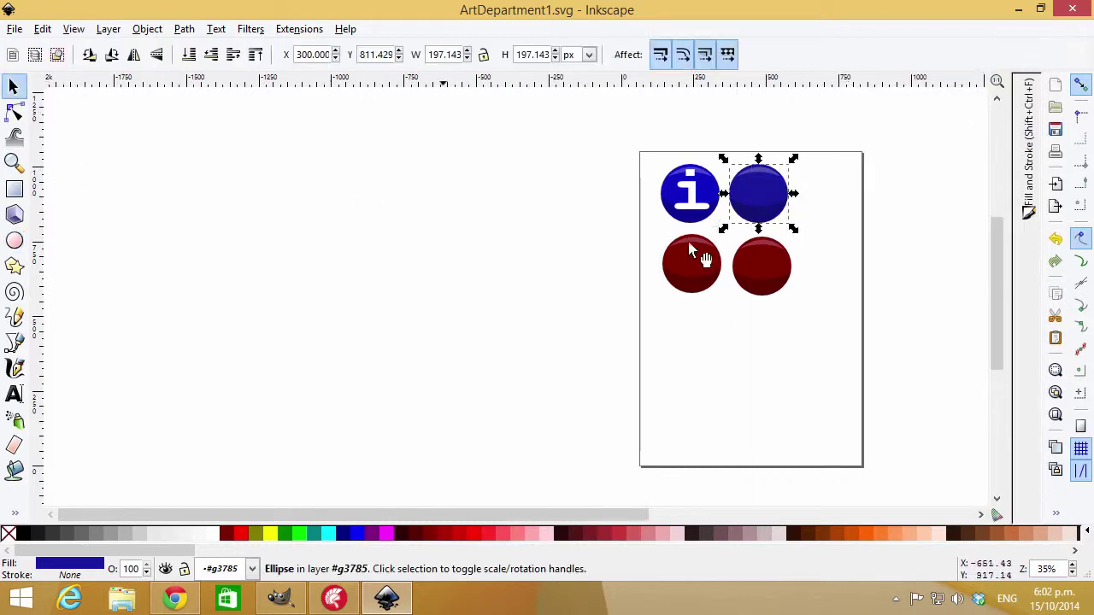
pyautogui.click(696, 199)
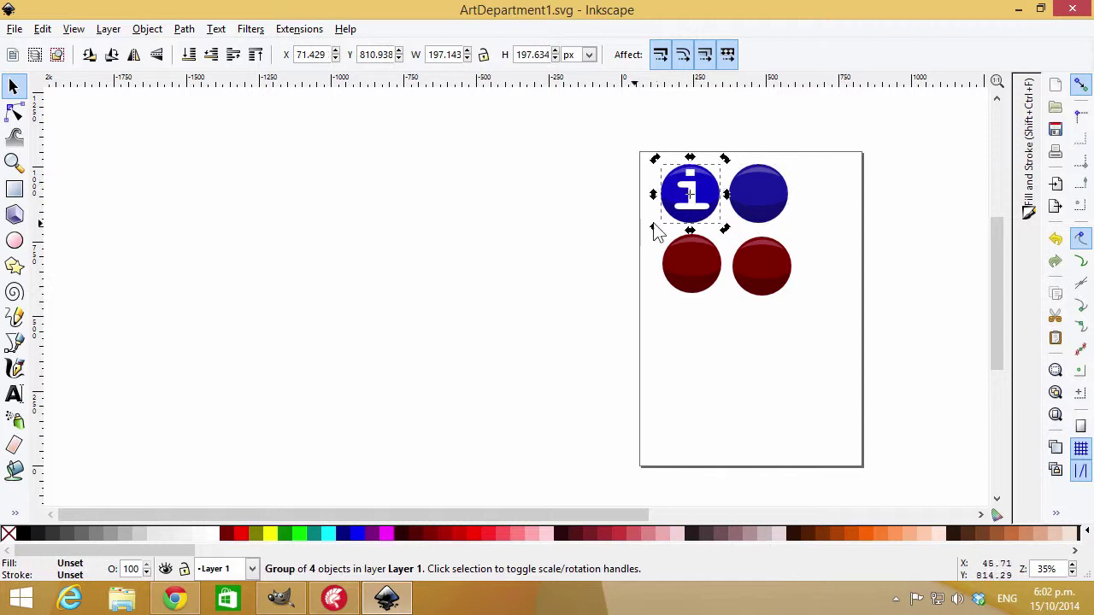
pyautogui.click(593, 226)
pyautogui.click(15, 393)
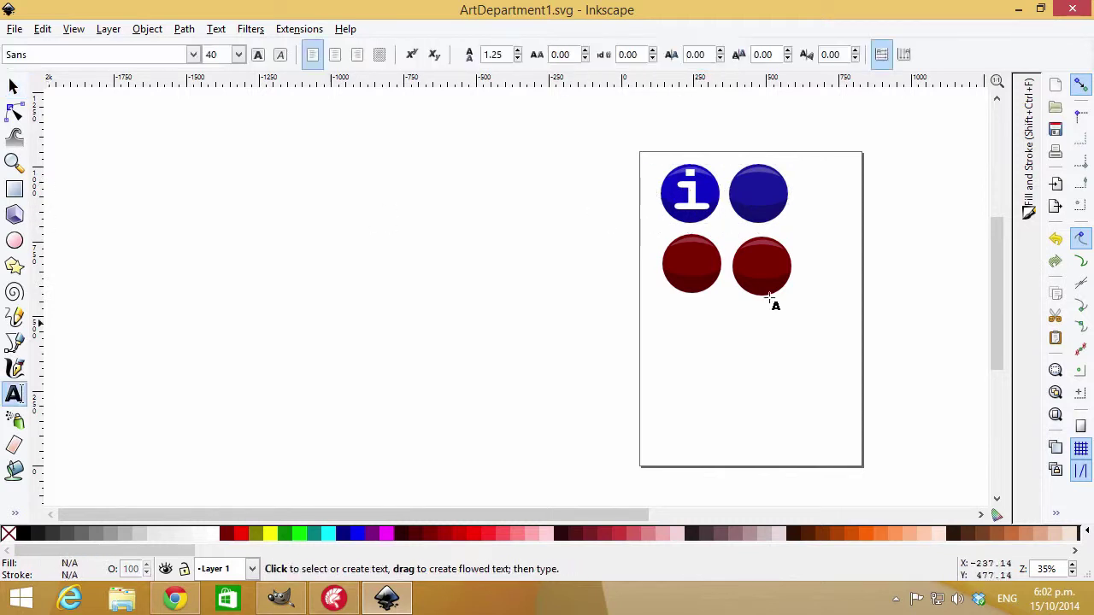
pyautogui.click(753, 195)
pyautogui.write('?')
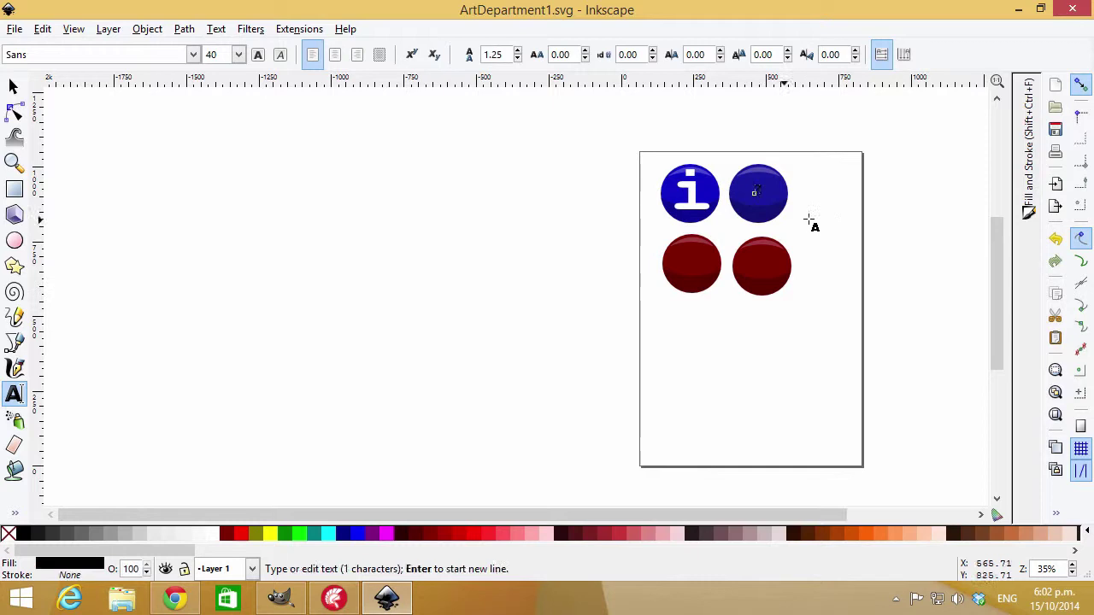
pyautogui.press('Escape')
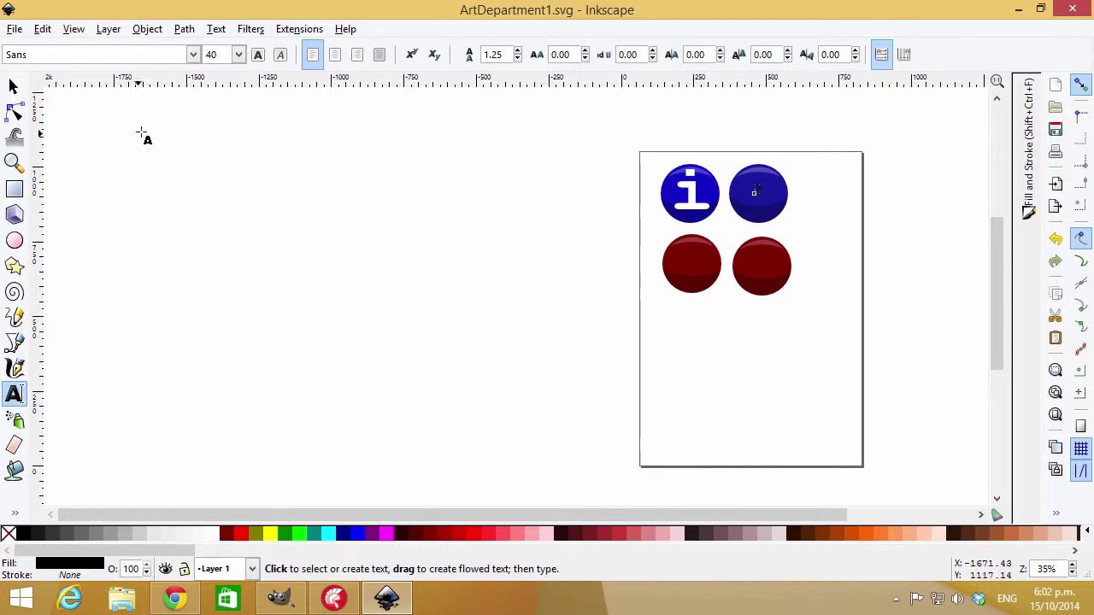
# Set the "?" text on the dark blue circle to bold Arial at size 144
pyautogui.click(238, 55)
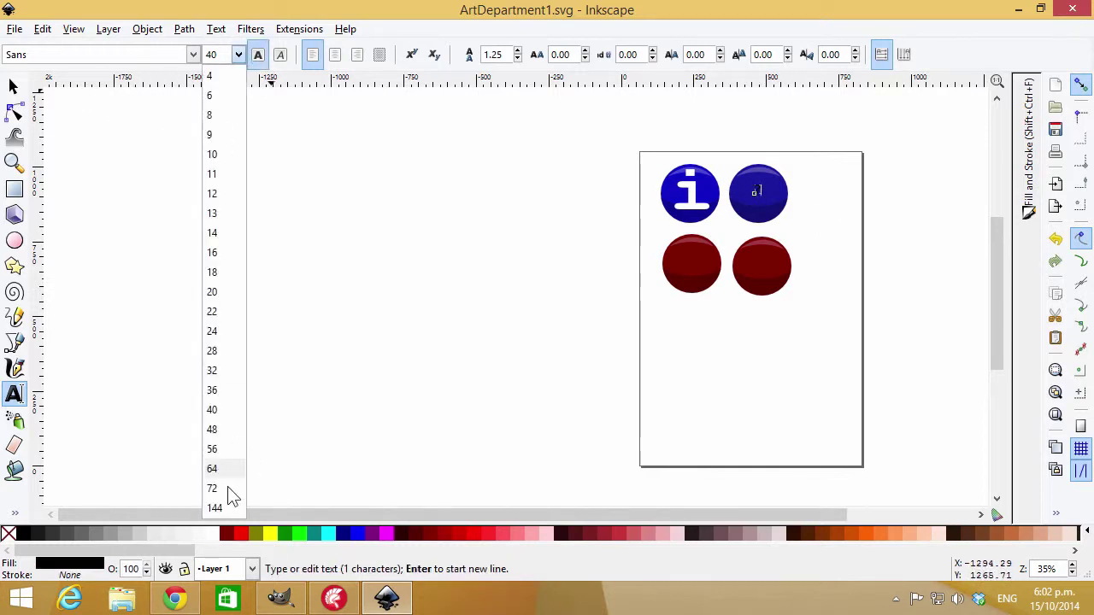
pyautogui.click(225, 507)
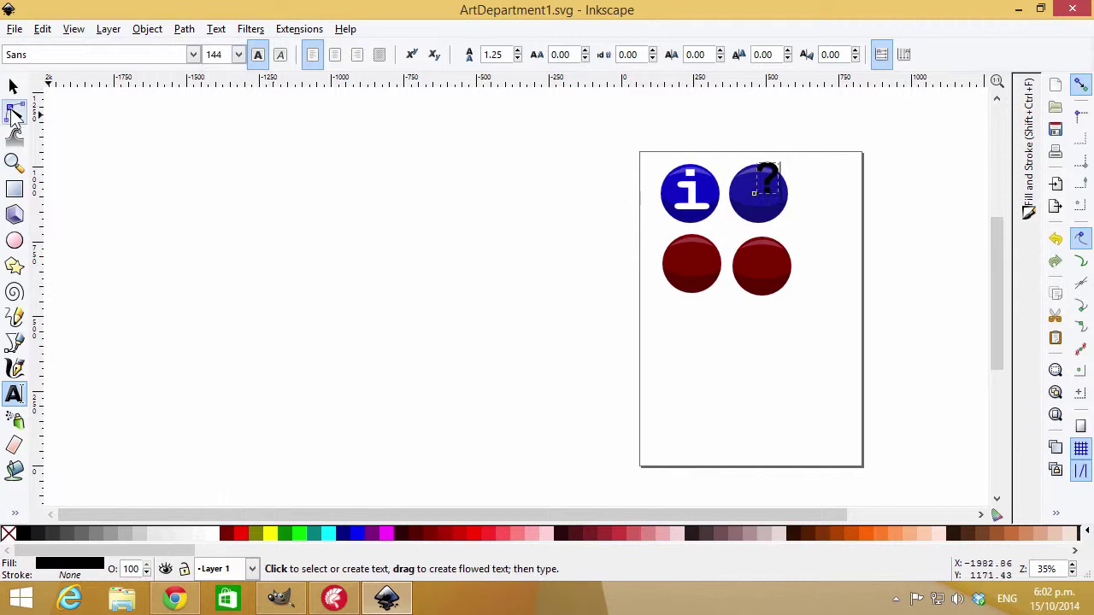
pyautogui.click(193, 55)
pyautogui.moveTo(195, 503); pyautogui.dragTo(196, 174)
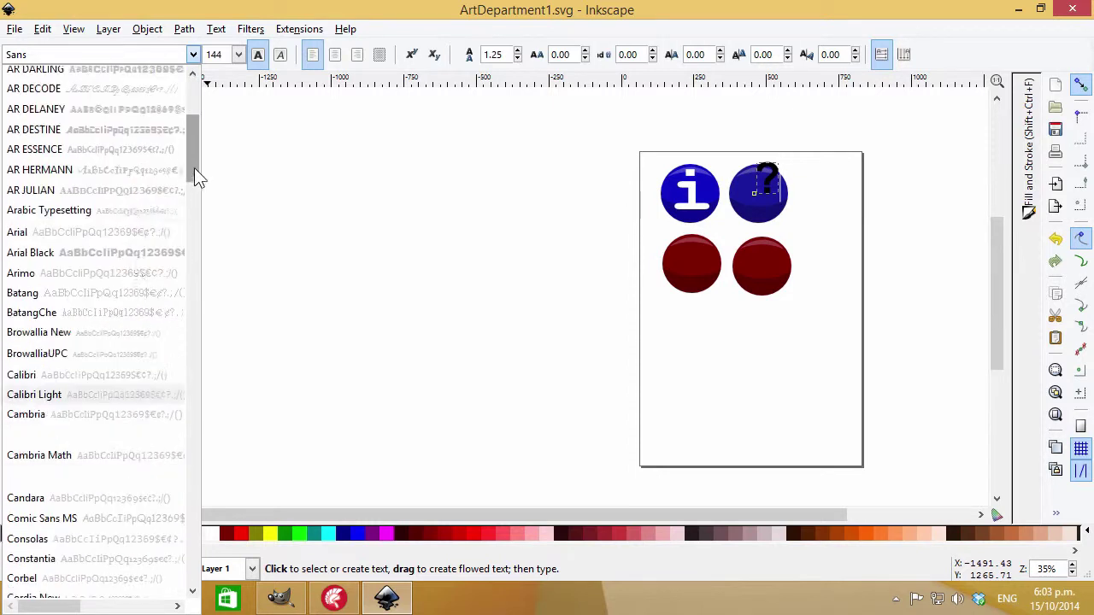
pyautogui.click(134, 260)
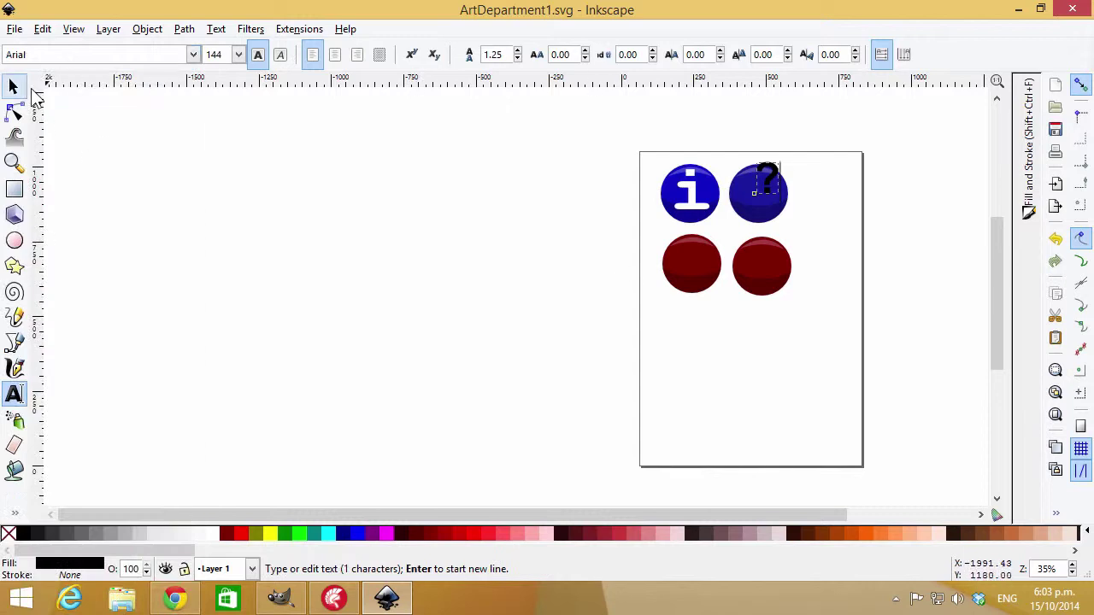
# Fill the "?" with white, enlarge it to about 114 by 158 px and centre it on the dark blue circle
pyautogui.click(14, 86)
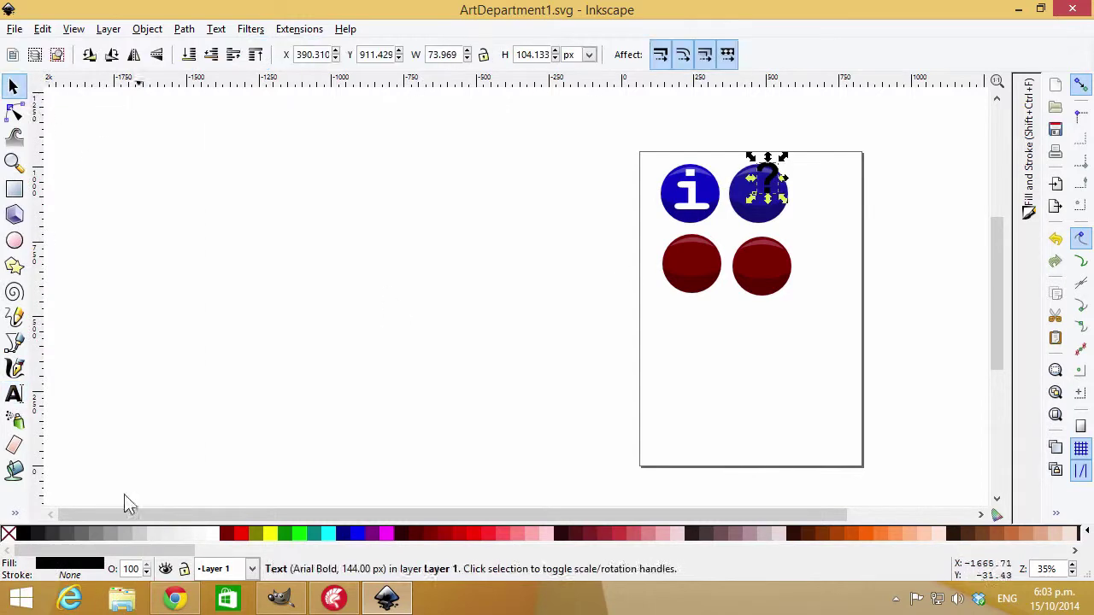
pyautogui.click(214, 534)
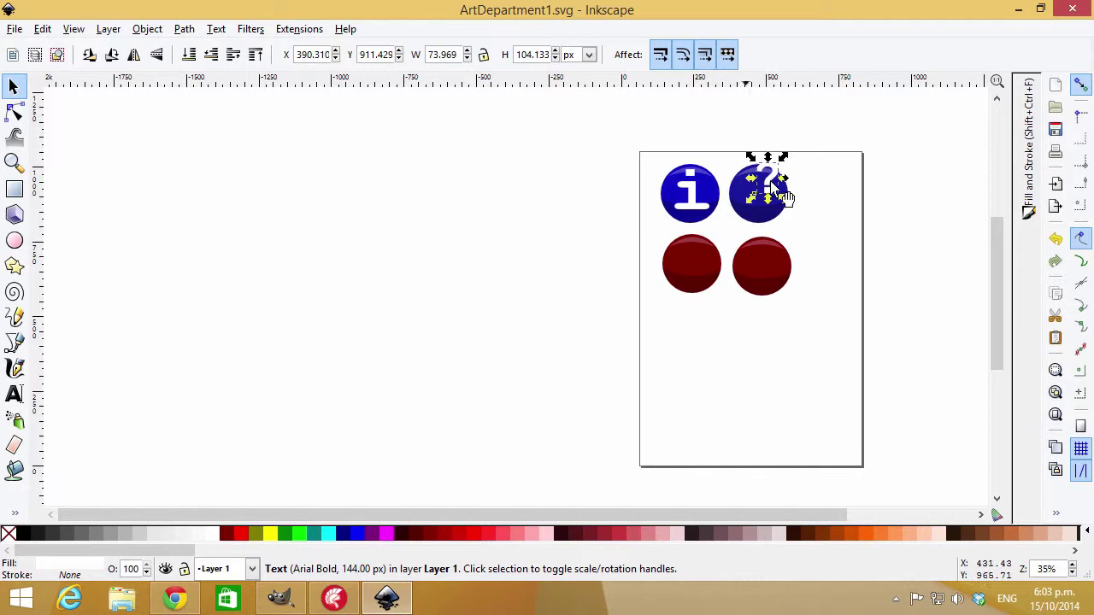
pyautogui.moveTo(784, 195)
pyautogui.mouseDown()
pyautogui.moveTo(776, 212)
pyautogui.moveTo(735, 225)
pyautogui.moveTo(780, 209)
pyautogui.mouseUp()
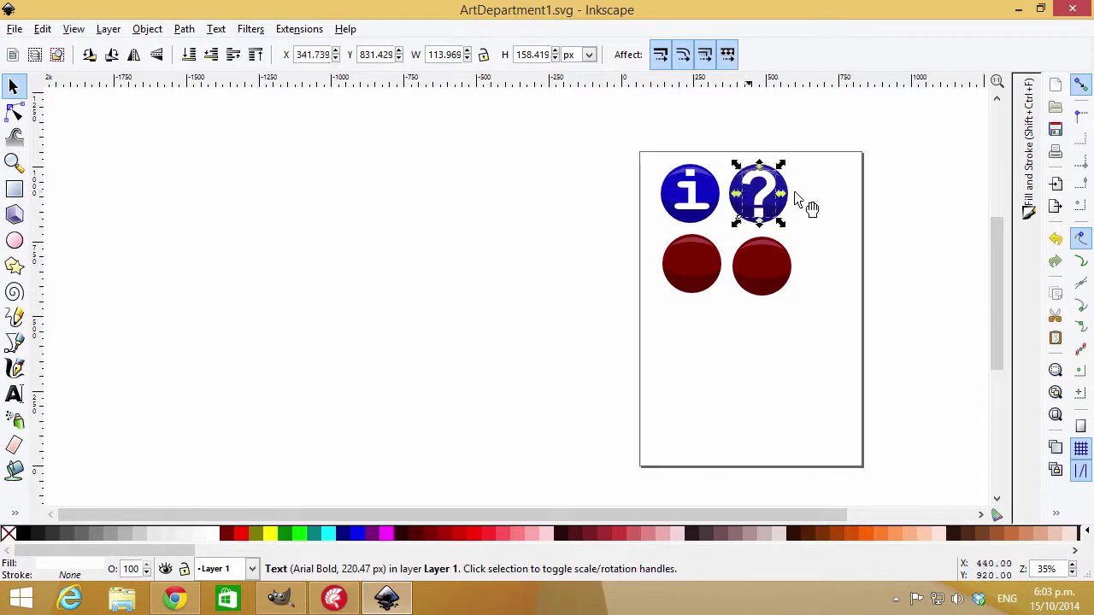
pyautogui.click(850, 188)
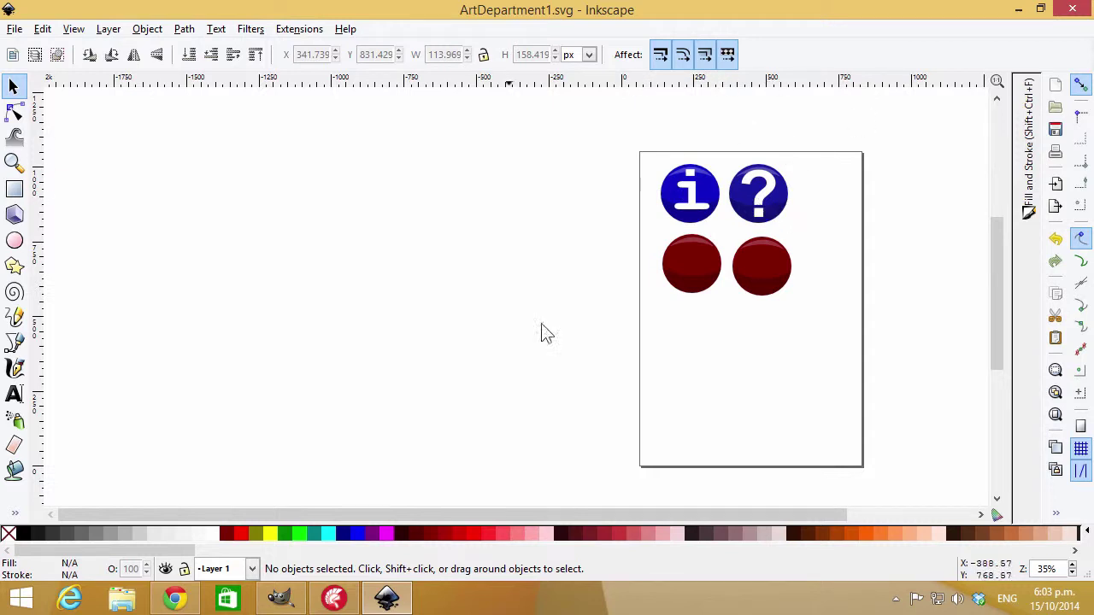
# Switch to Delphi to check the Useless App form's buttons, return to Inkscape and save the drawing
pyautogui.hotkey('alt', 'Tab')
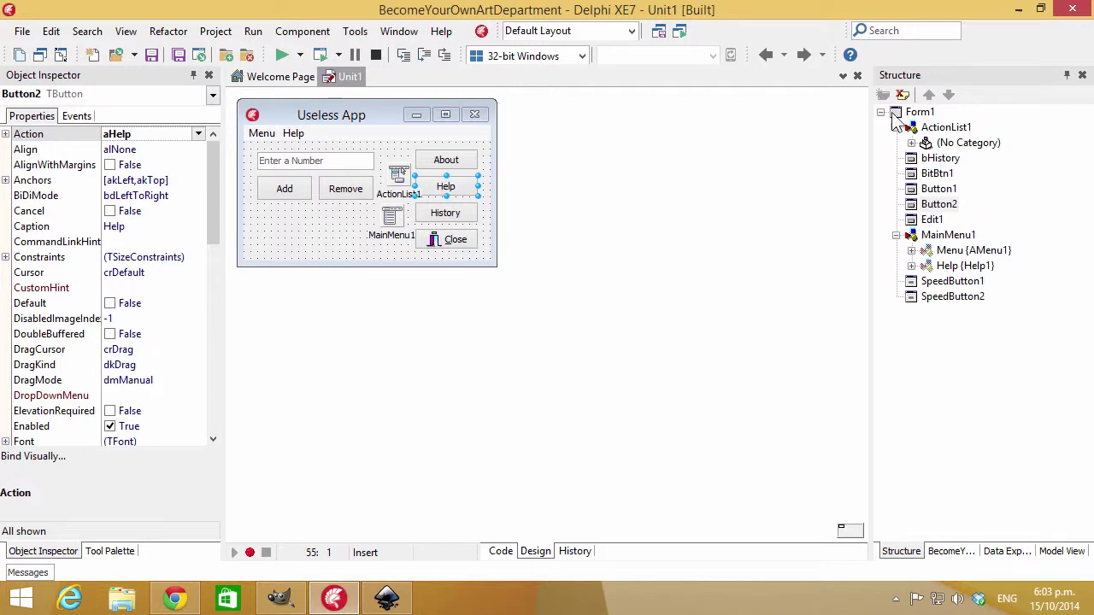
pyautogui.click(1019, 10)
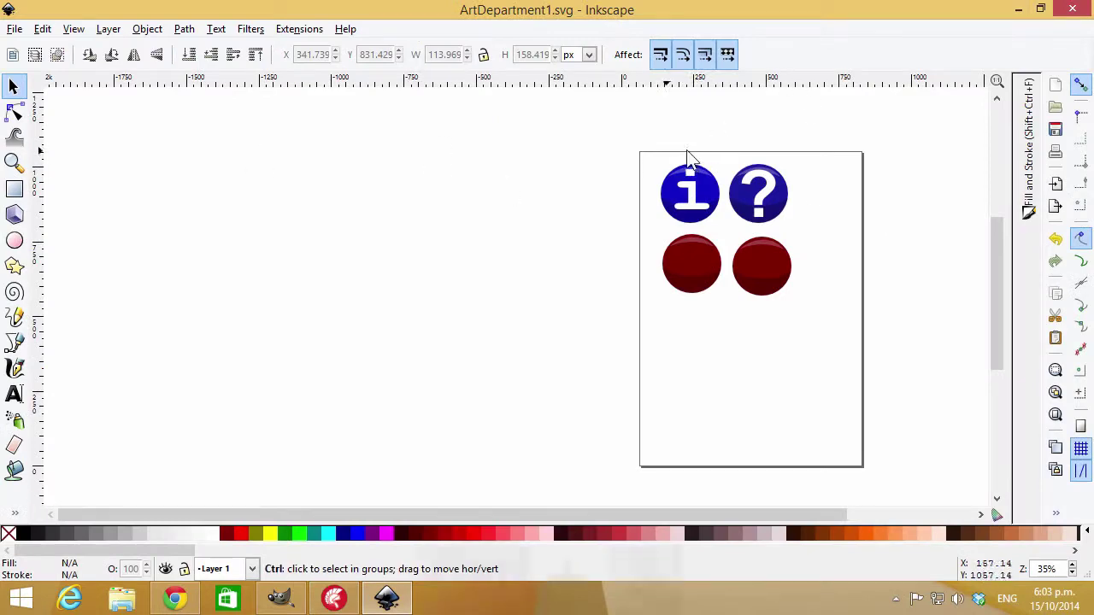
pyautogui.hotkey('ctrl', 's')
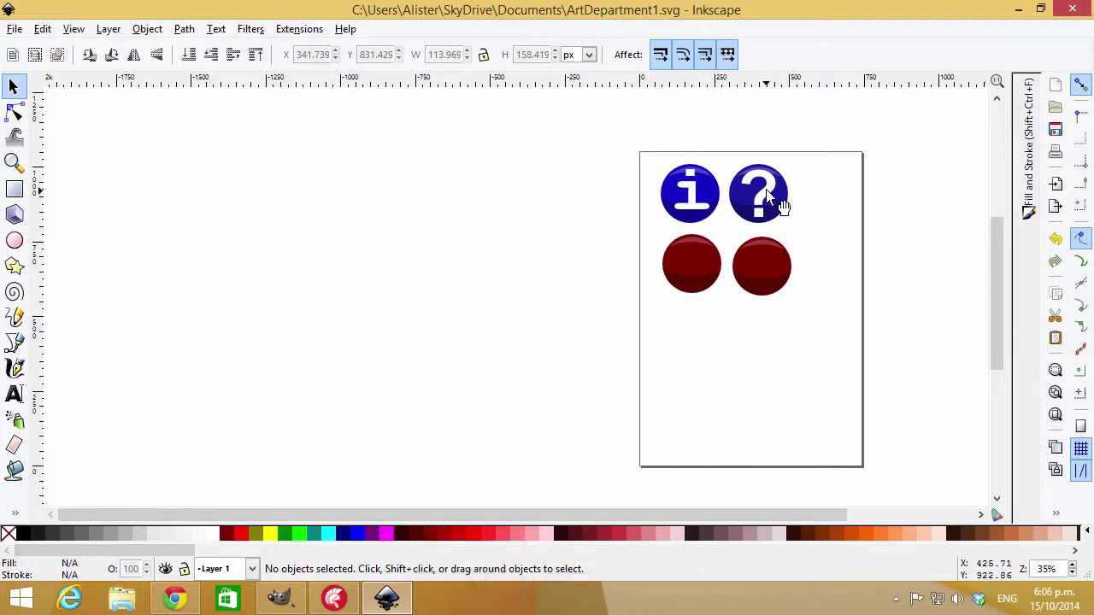
# Copy the white "?" and paste one copy onto each of the two red circles
pyautogui.click(779, 205)
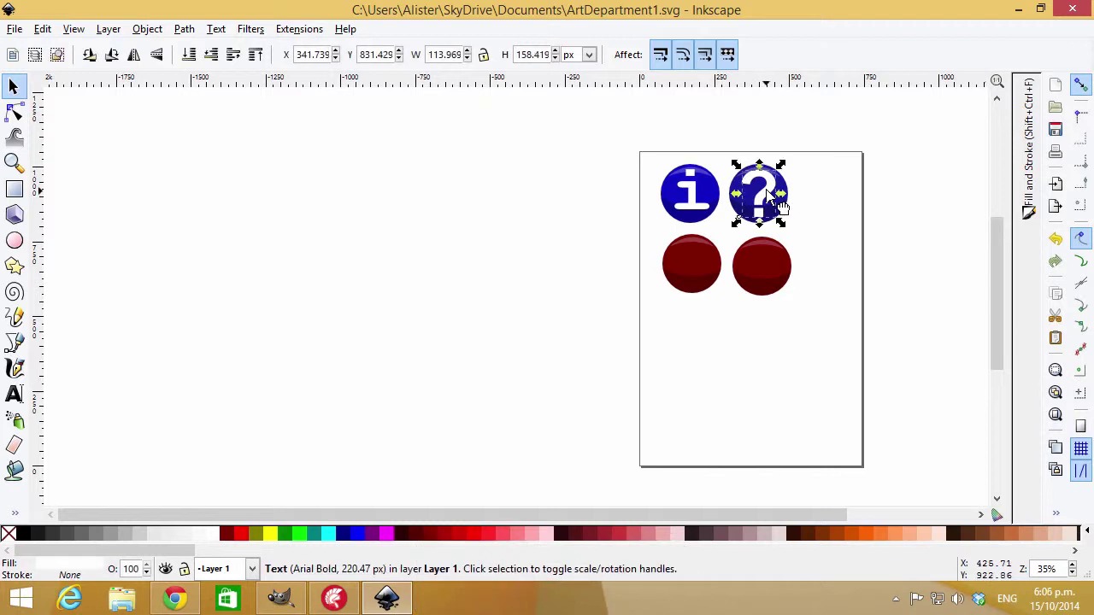
pyautogui.hotkey('ctrl', 'c')
pyautogui.hotkey('ctrl', 'v')
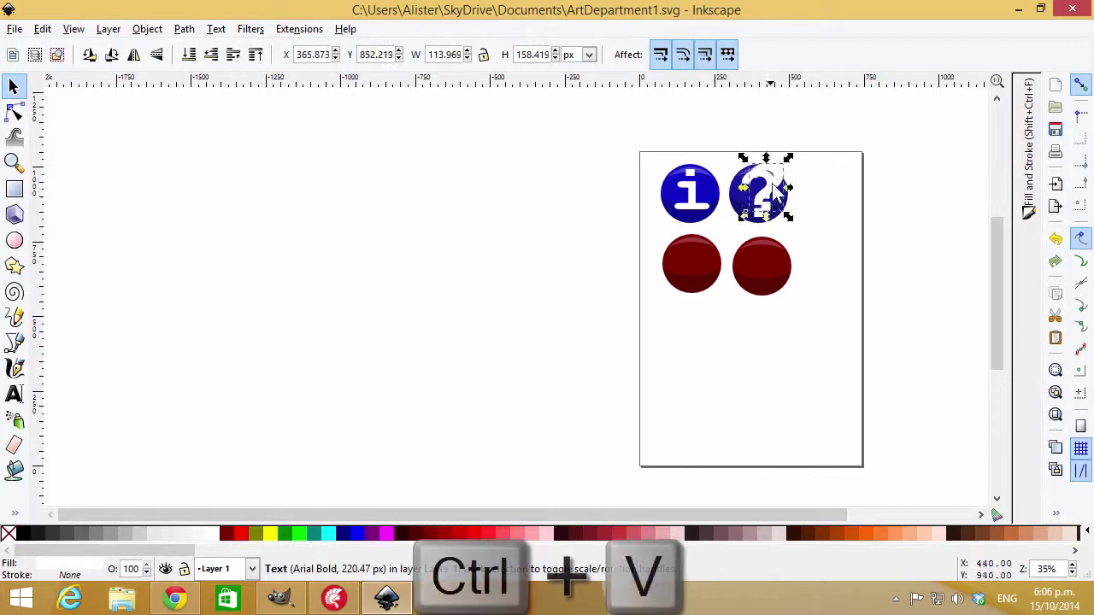
pyautogui.moveTo(774, 193); pyautogui.dragTo(699, 279)
pyautogui.hotkey('ctrl', 'v')
# Replace the "?" on the lower-left red circle with "+" and select it as an object
pyautogui.click(14, 393)
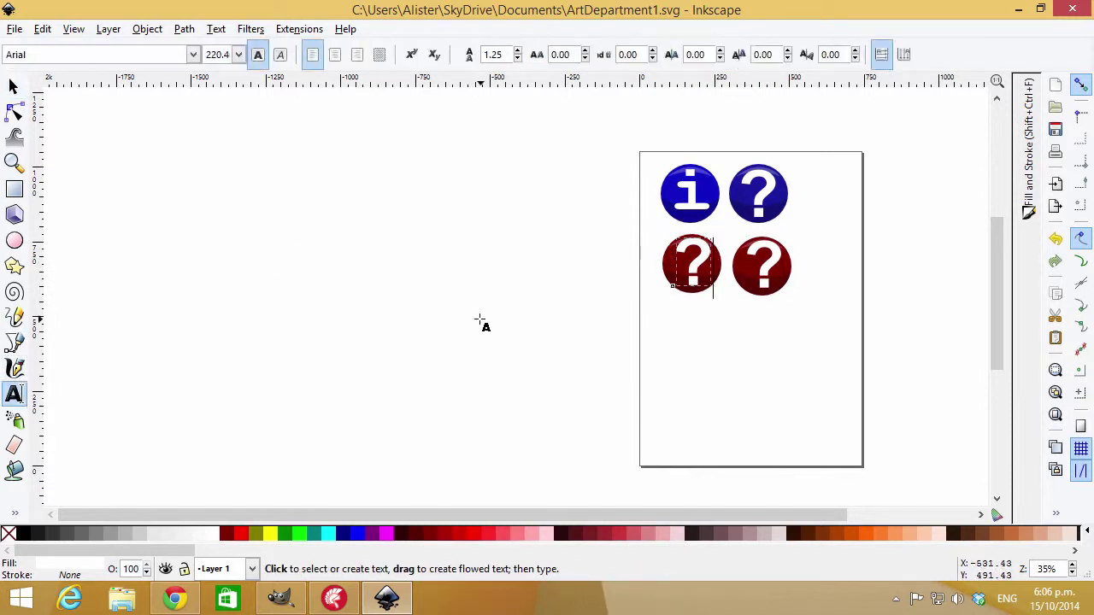
pyautogui.press('BackSpace')
pyautogui.write('+')
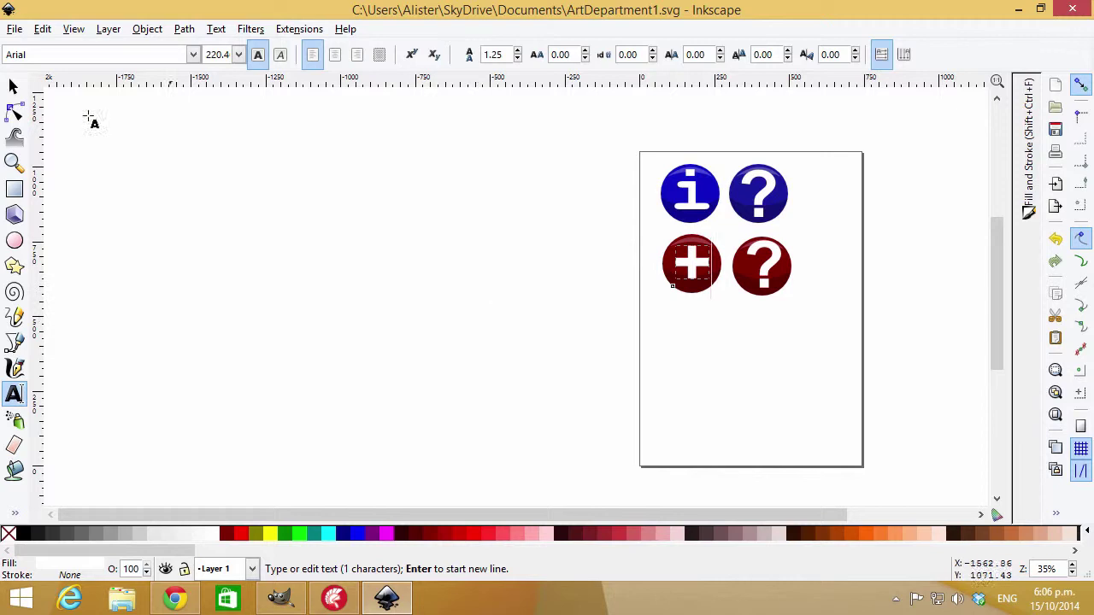
pyautogui.click(14, 86)
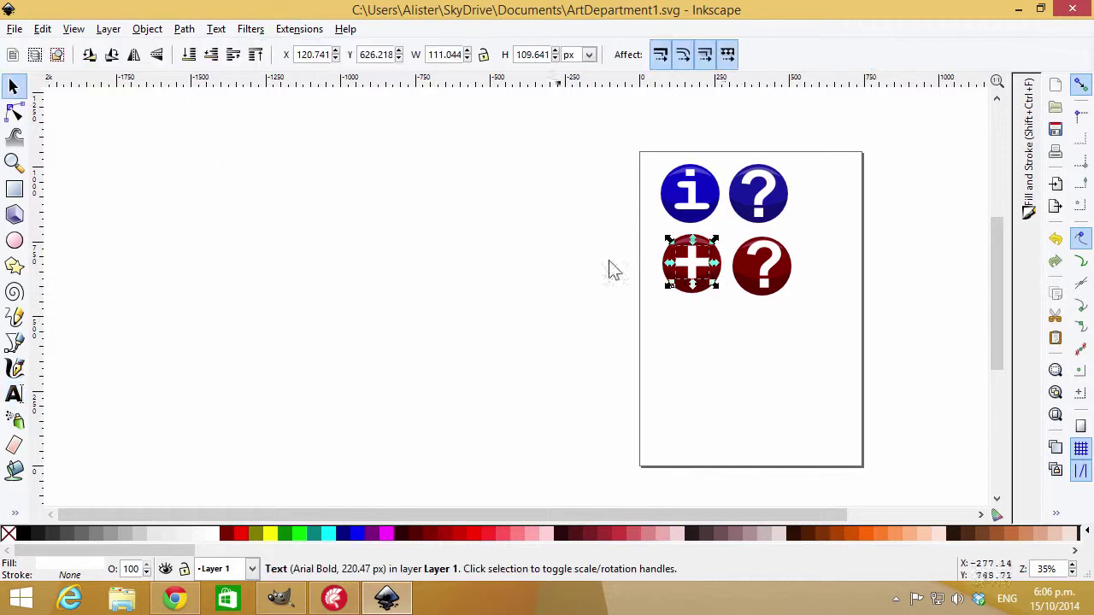
# Replace the "?" on the lower-right red circle with "-" and enlarge it to about 128 by 53 px
pyautogui.click(763, 272)
pyautogui.click(15, 394)
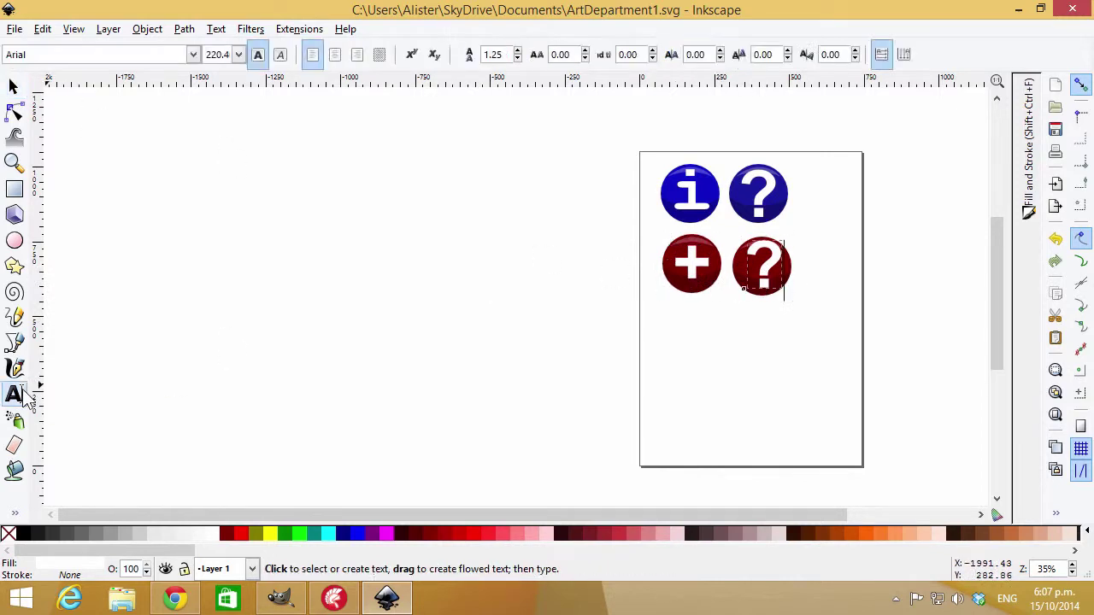
pyautogui.press('BackSpace')
pyautogui.write('-')
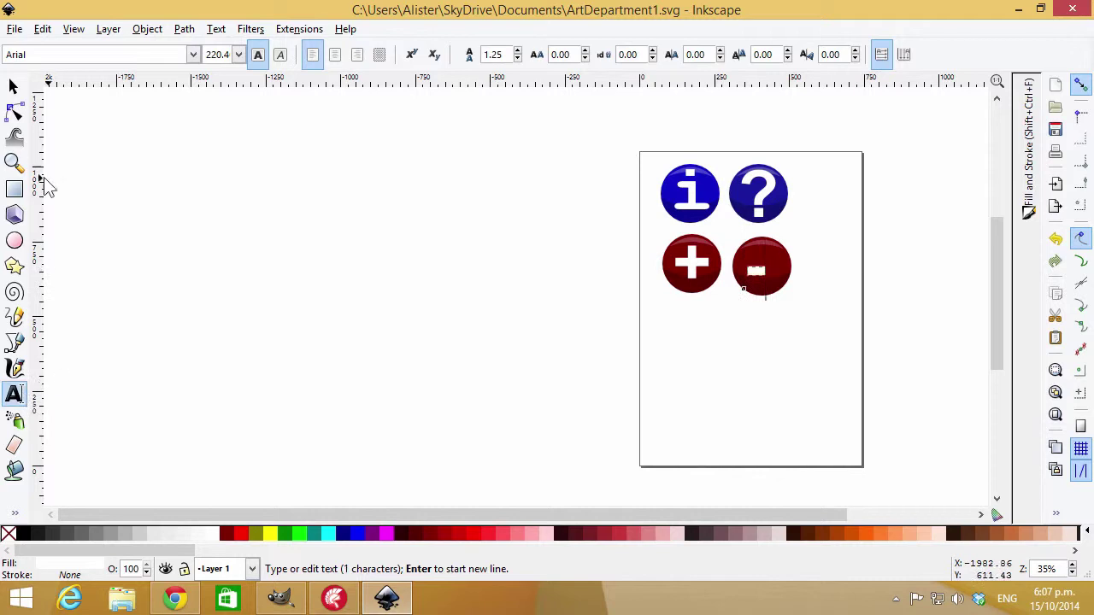
pyautogui.click(14, 86)
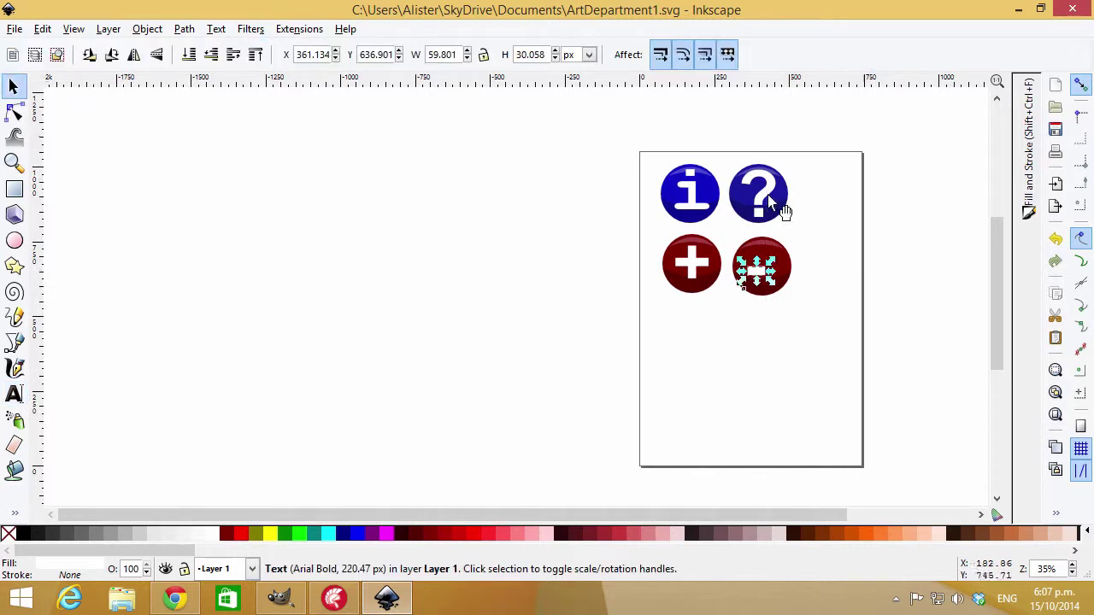
pyautogui.moveTo(777, 293)
pyautogui.mouseDown()
pyautogui.moveTo(803, 301)
pyautogui.moveTo(779, 275)
pyautogui.mouseUp()
pyautogui.click(780, 275)
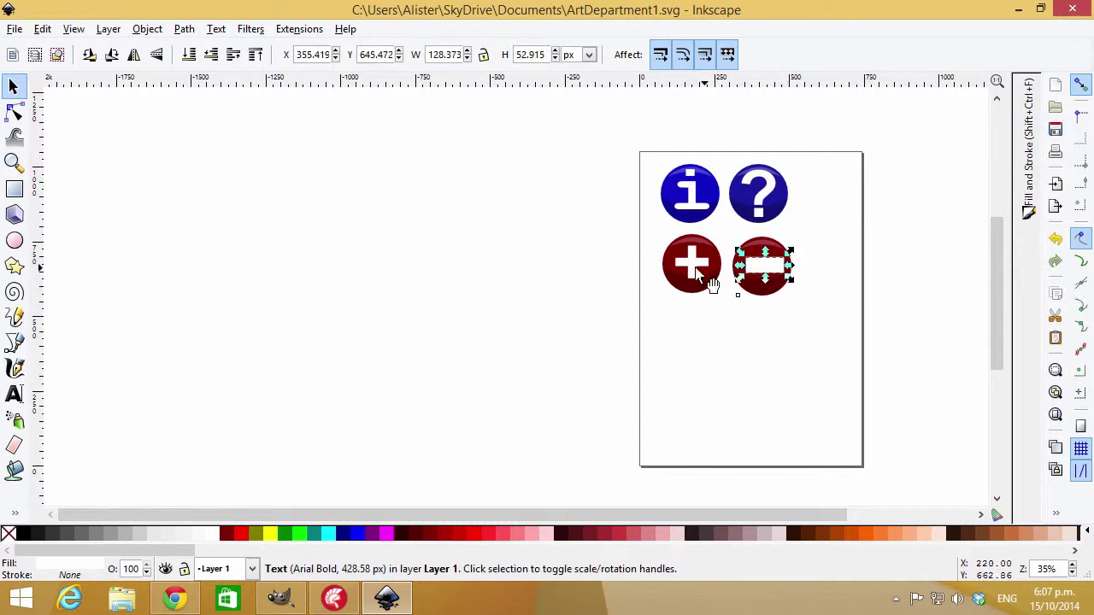
# Enlarge the "+" to about 157 by 155 px and centre it on the lower-left red circle
pyautogui.click(709, 278)
pyautogui.moveTo(723, 235); pyautogui.dragTo(736, 221)
pyautogui.moveTo(701, 267); pyautogui.dragTo(694, 276)
pyautogui.moveTo(723, 232); pyautogui.dragTo(699, 272)
pyautogui.click(896, 384)
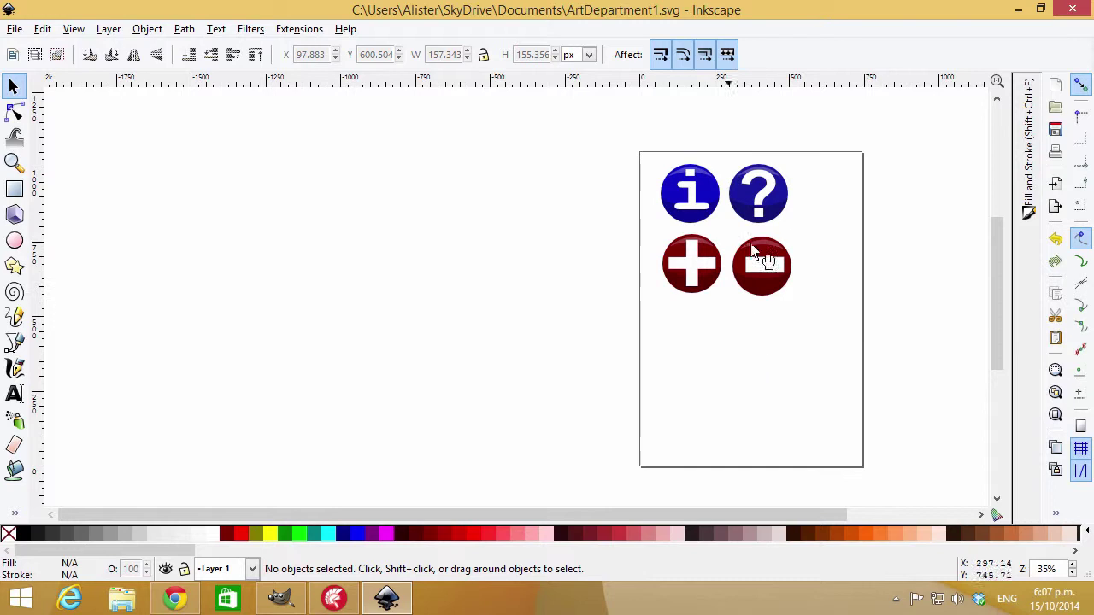
# Try to select the red circle beneath the "+"
pyautogui.click(681, 255)
pyautogui.click(675, 272)
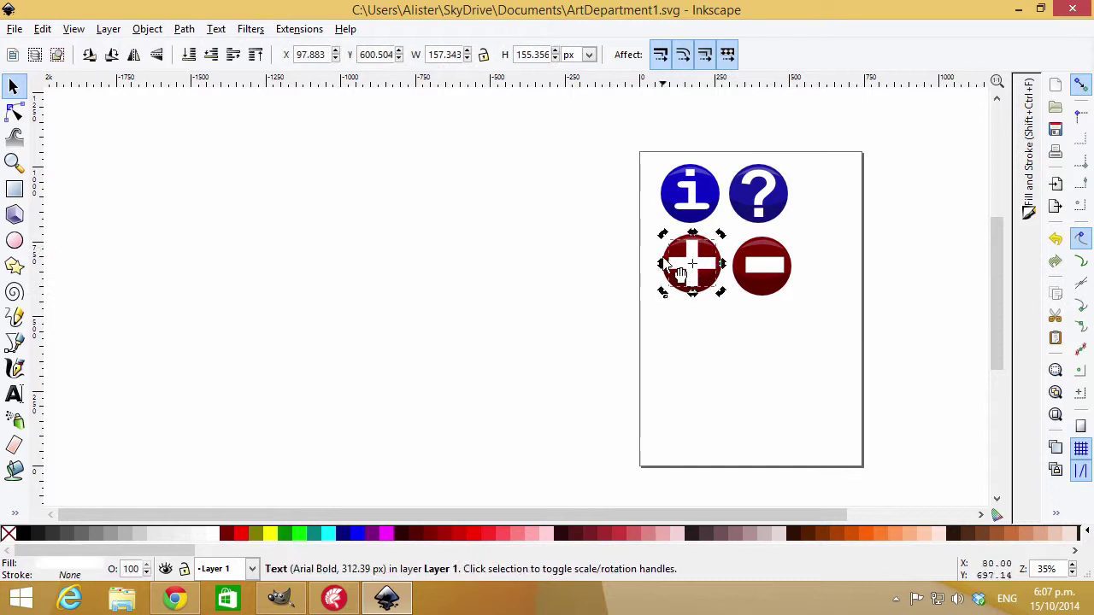
pyautogui.press('Escape')
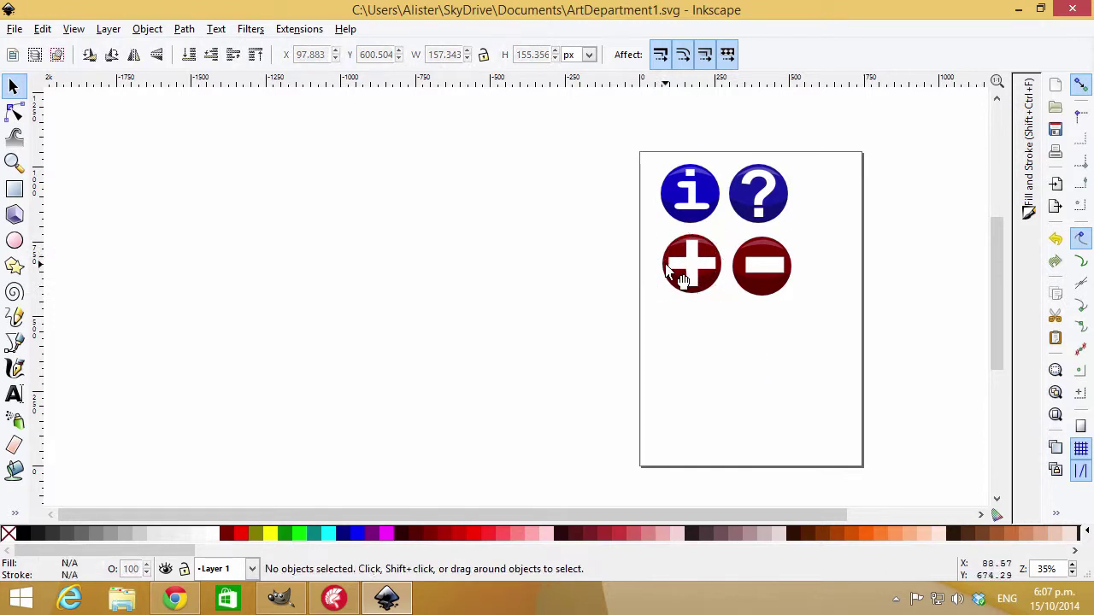
pyautogui.click(673, 268)
pyautogui.click(654, 280)
pyautogui.moveTo(680, 263); pyautogui.dragTo(688, 267)
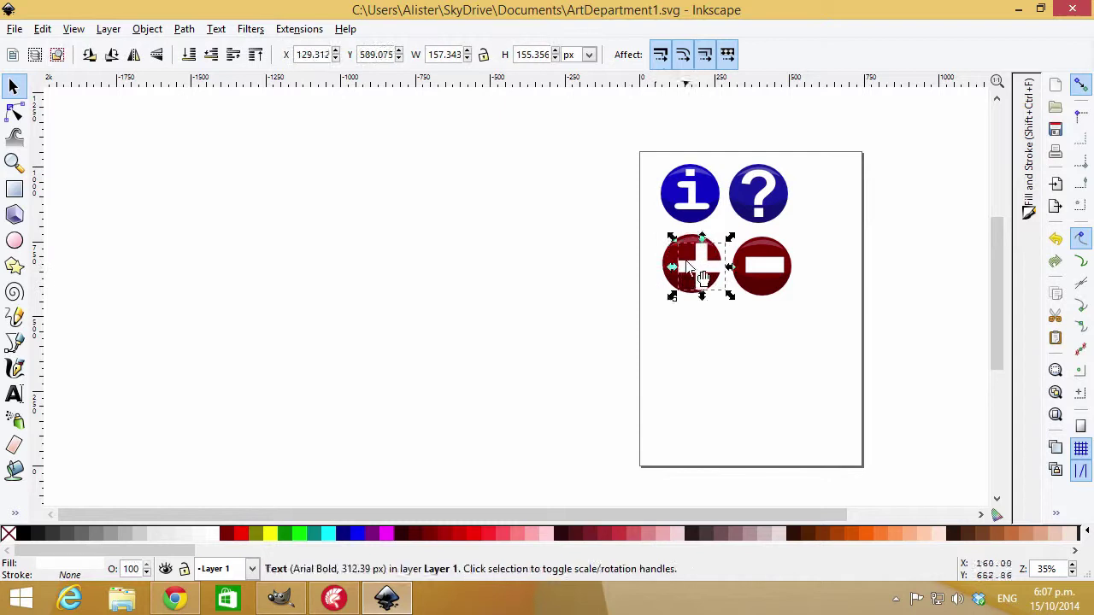
pyautogui.click(669, 263)
pyautogui.press('Escape')
pyautogui.click(687, 272)
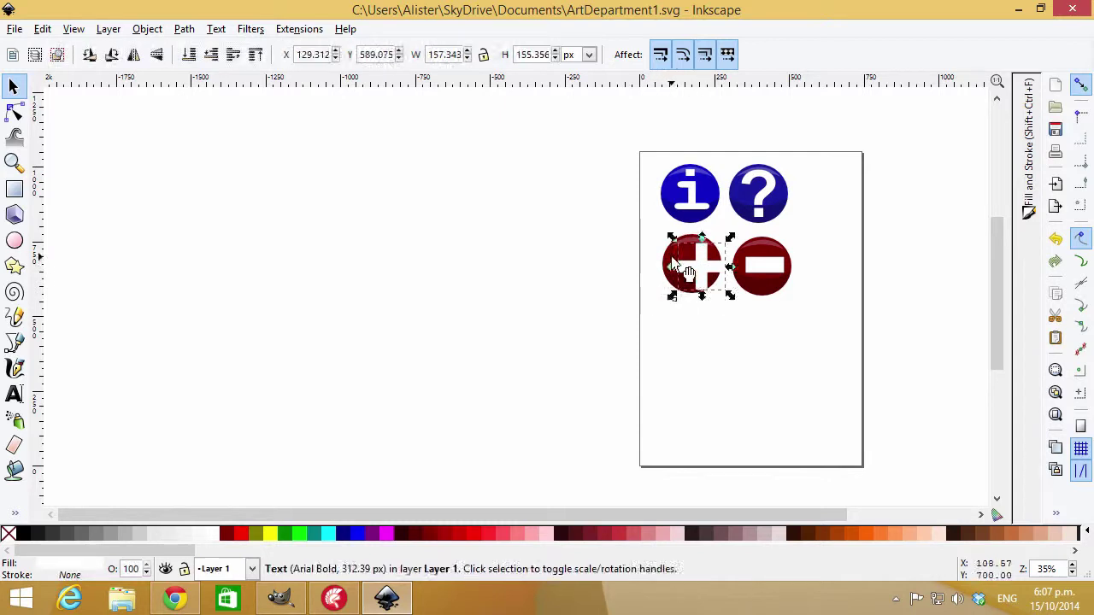
pyautogui.doubleClick(671, 263)
pyautogui.click(13, 86)
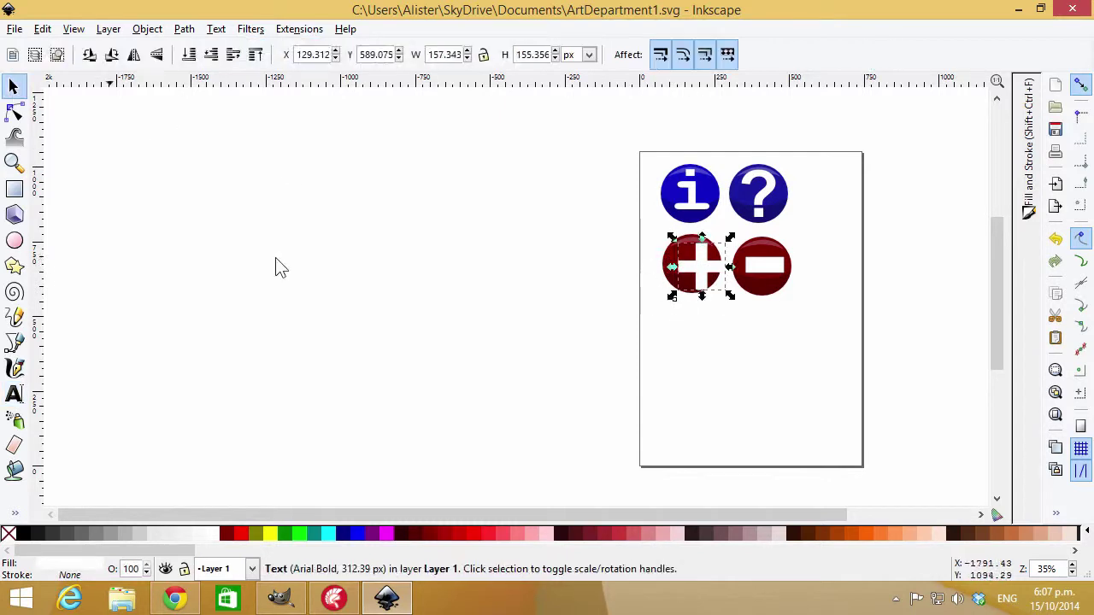
pyautogui.press('Escape')
# Move the "+" below its red circle and fill the circle's base ellipse inside the group with green
pyautogui.moveTo(706, 299); pyautogui.dragTo(702, 303)
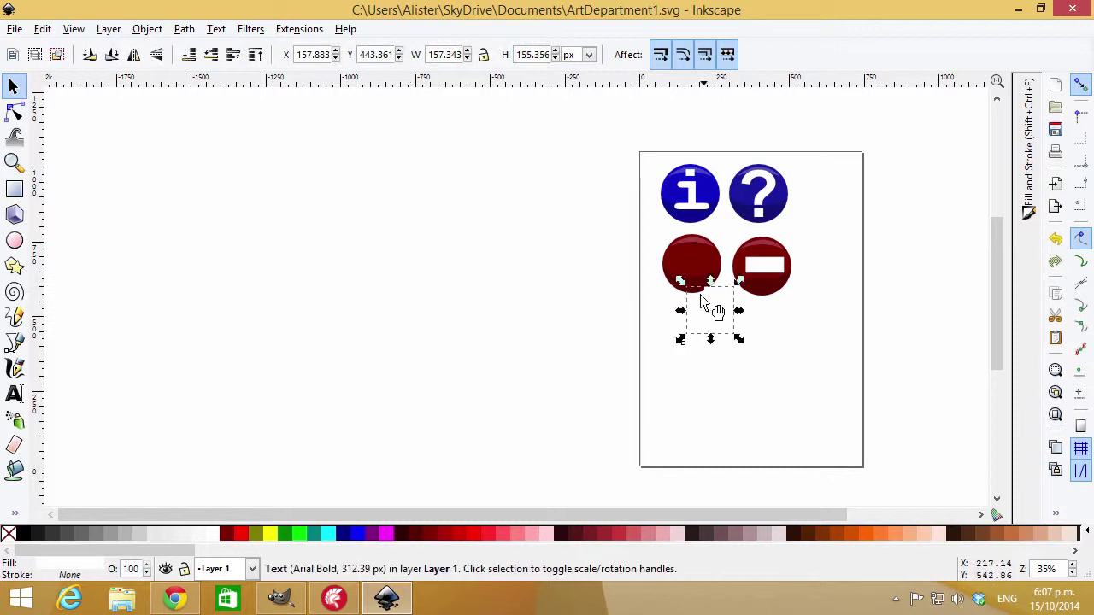
pyautogui.click(683, 265)
pyautogui.click(684, 265)
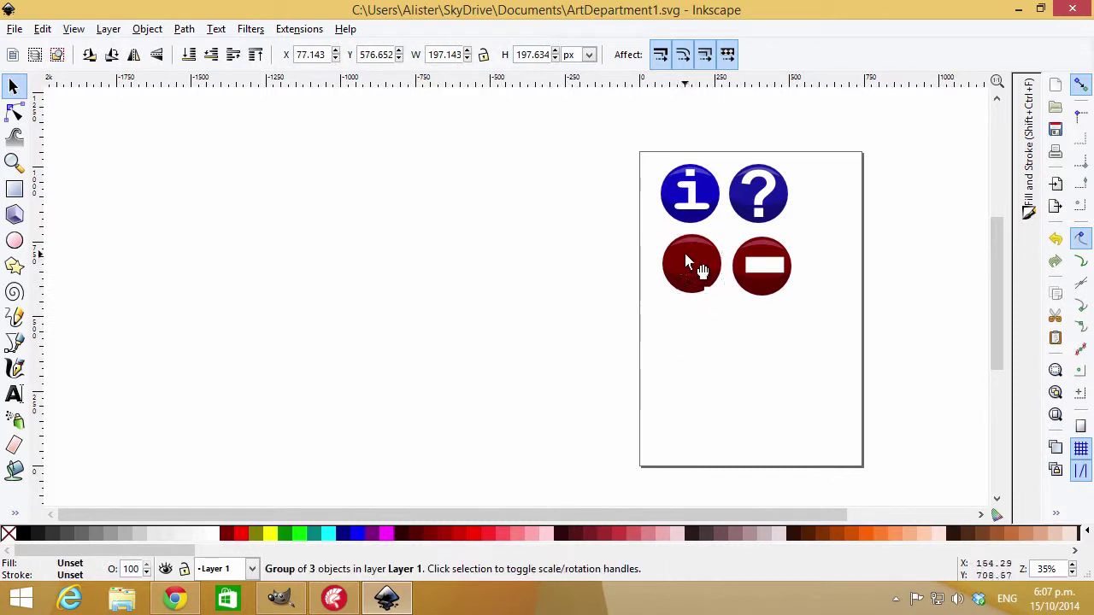
pyautogui.press('Escape')
pyautogui.doubleClick(684, 265)
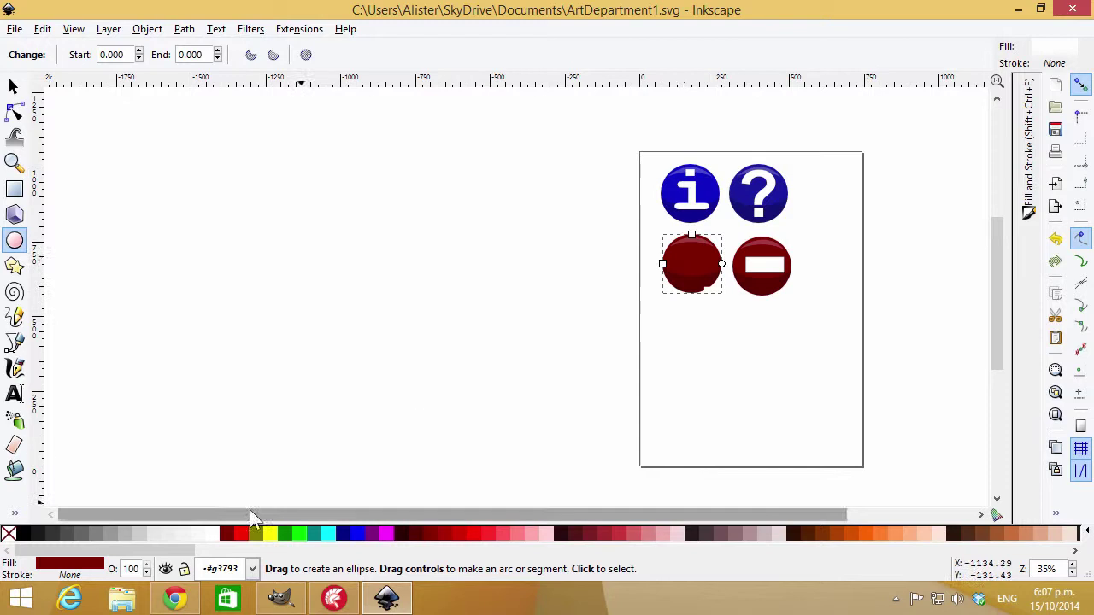
pyautogui.click(289, 536)
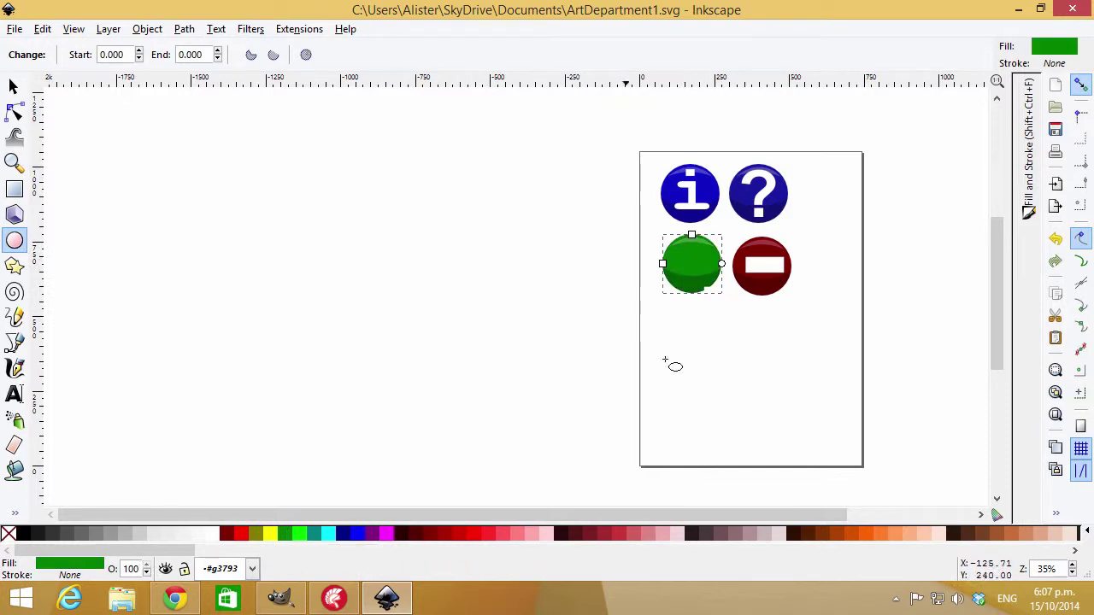
# Move the "+" back to the centre of the green circle and nudge the "-" to the centre of its dark red circle
pyautogui.click(11, 86)
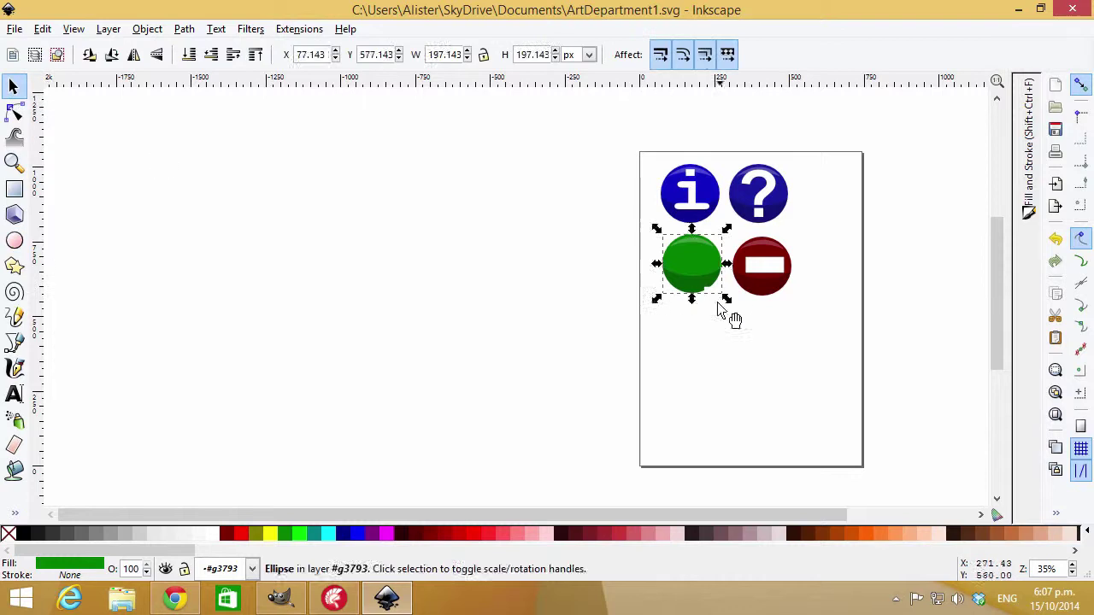
pyautogui.moveTo(723, 310); pyautogui.dragTo(695, 264)
pyautogui.moveTo(696, 255); pyautogui.dragTo(697, 253)
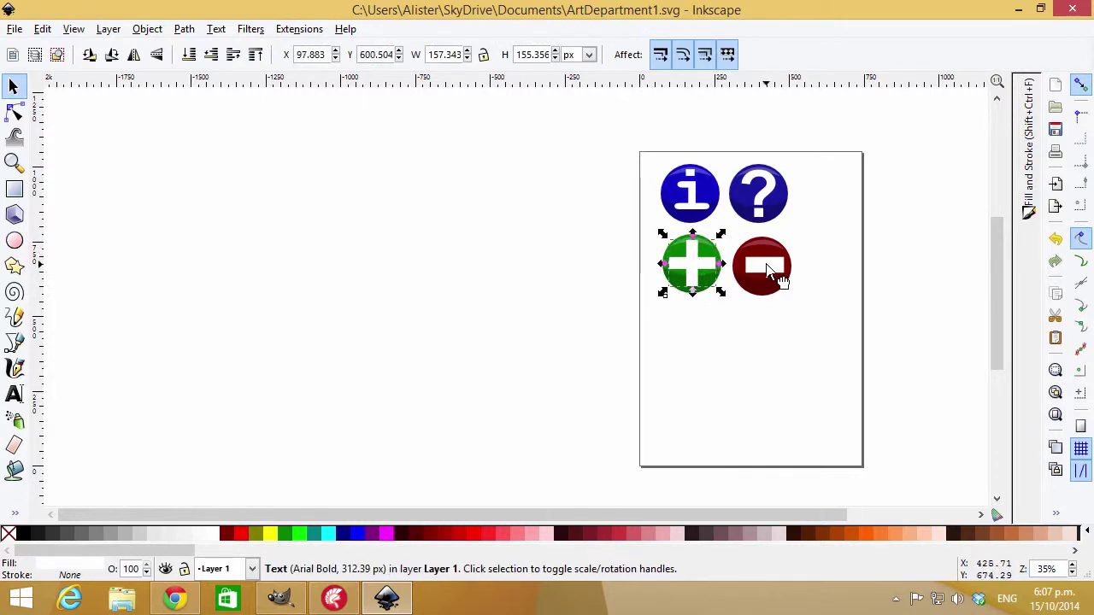
pyautogui.moveTo(767, 266); pyautogui.dragTo(766, 274)
pyautogui.click(775, 330)
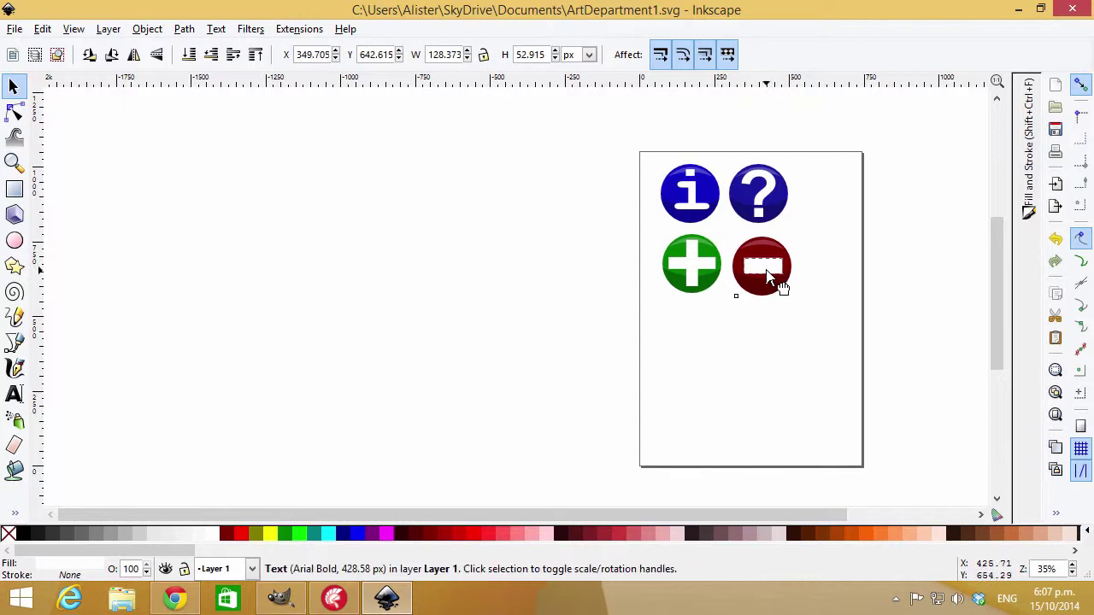
pyautogui.click(766, 372)
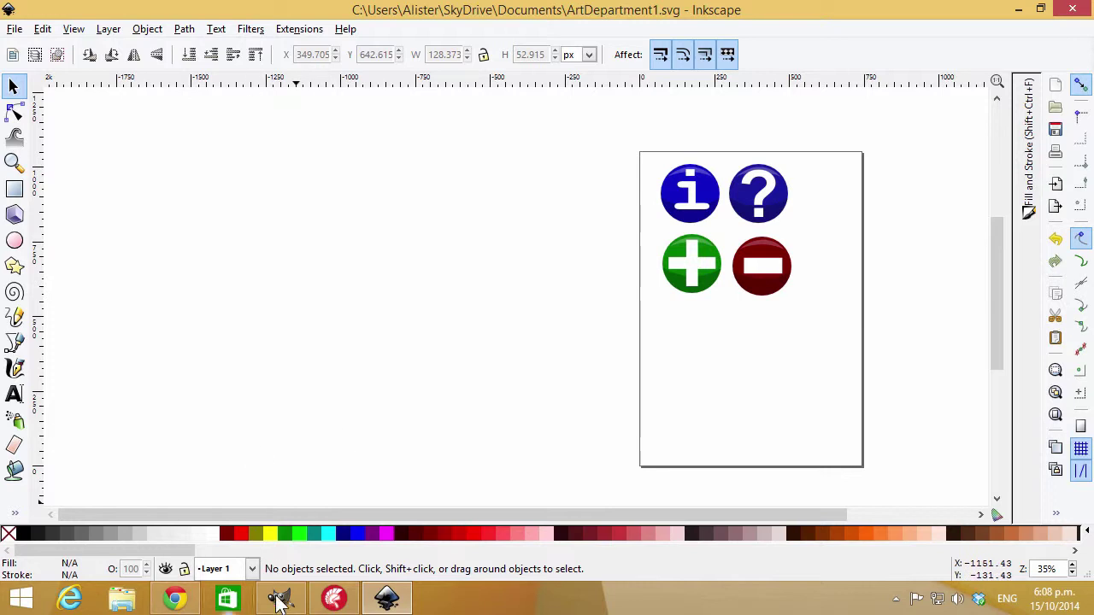
# Switch to Delphi to check the form's History and Close buttons, and return to Inkscape
pyautogui.click(333, 598)
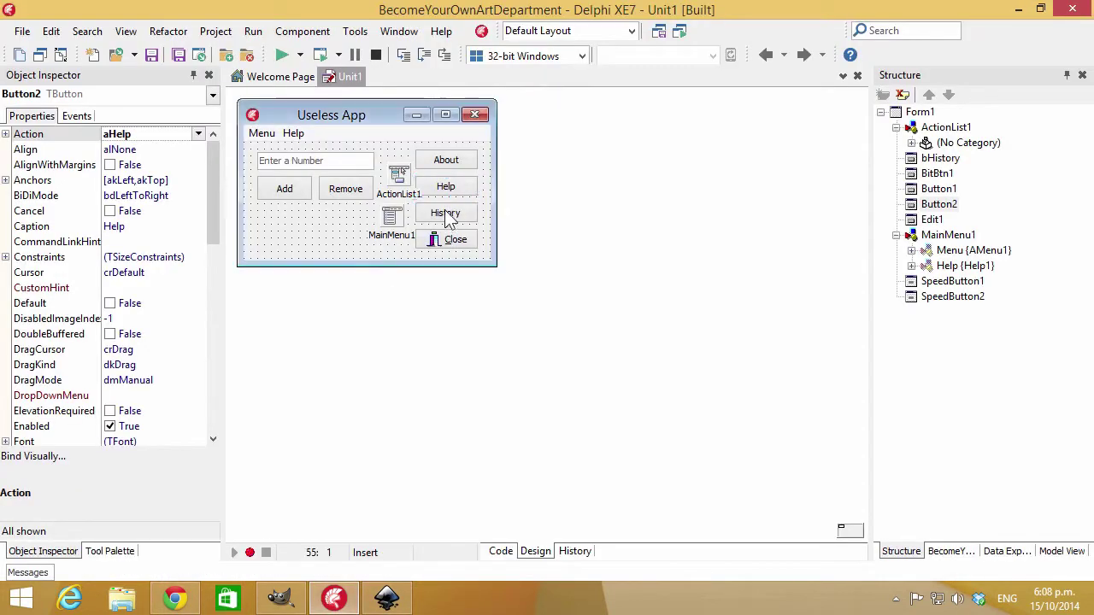
pyautogui.click(446, 213)
pyautogui.click(453, 239)
pyautogui.press('Up')
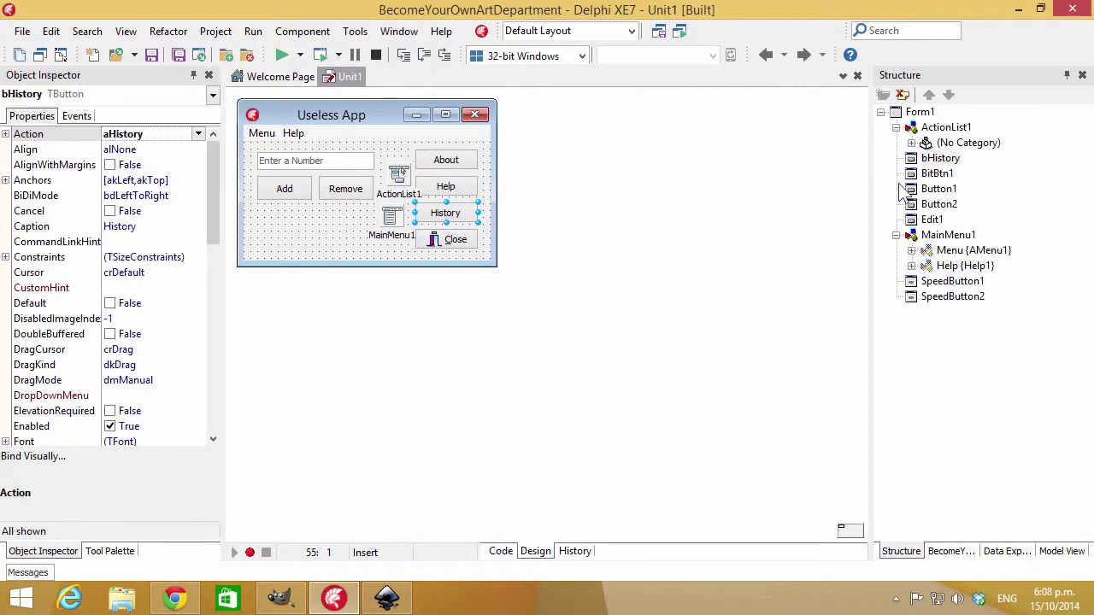
pyautogui.click(435, 245)
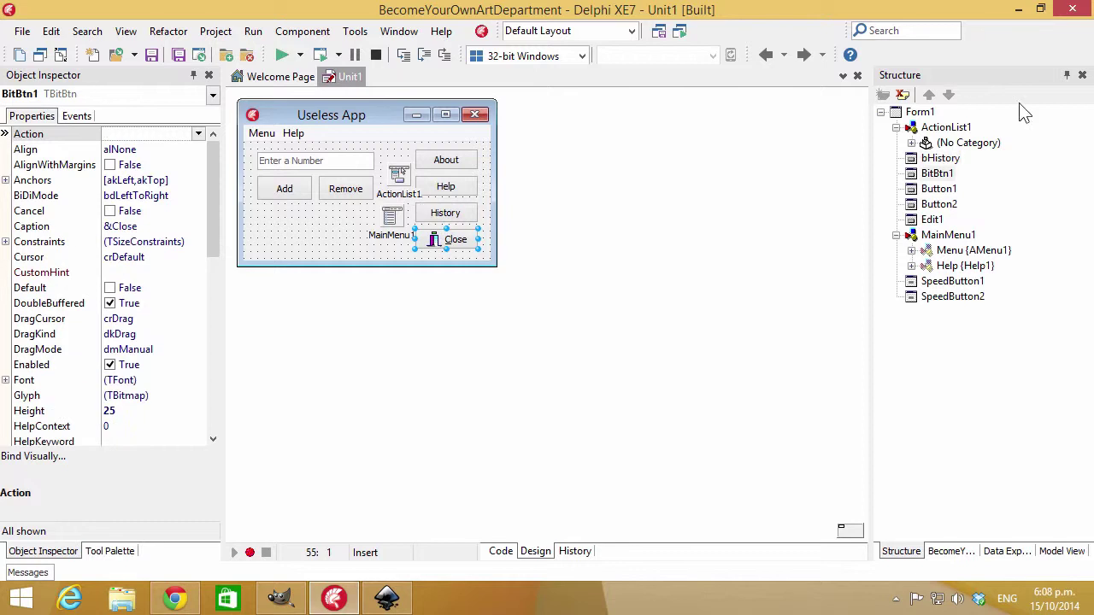
pyautogui.click(1018, 10)
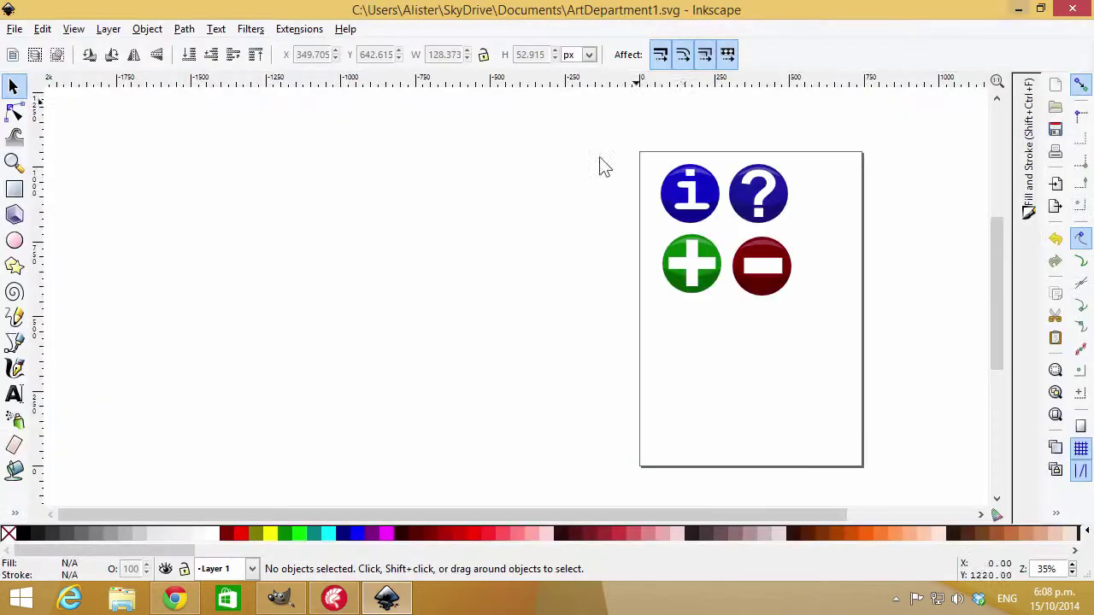
# Duplicate the dark red circle group without its "-" and place the copy below the green circle
pyautogui.click(792, 294)
pyautogui.click(787, 294)
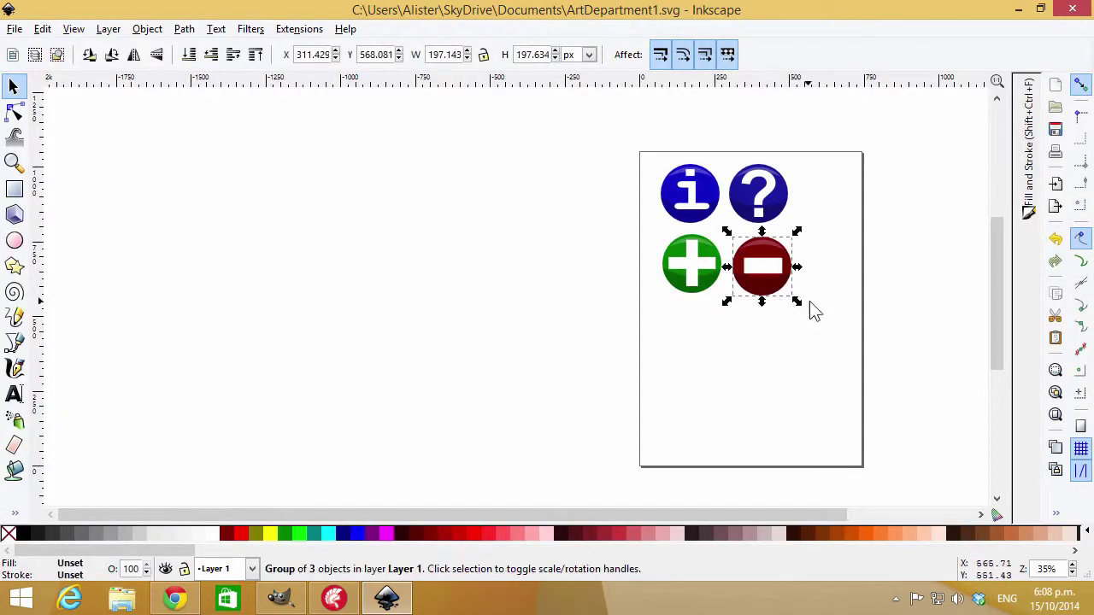
pyautogui.hotkey('ctrl', 'd')
pyautogui.moveTo(769, 273); pyautogui.dragTo(687, 337)
pyautogui.click(797, 350)
# Fill the base ellipse of the copied circle with red and darken it to b10000ff
pyautogui.click(691, 336)
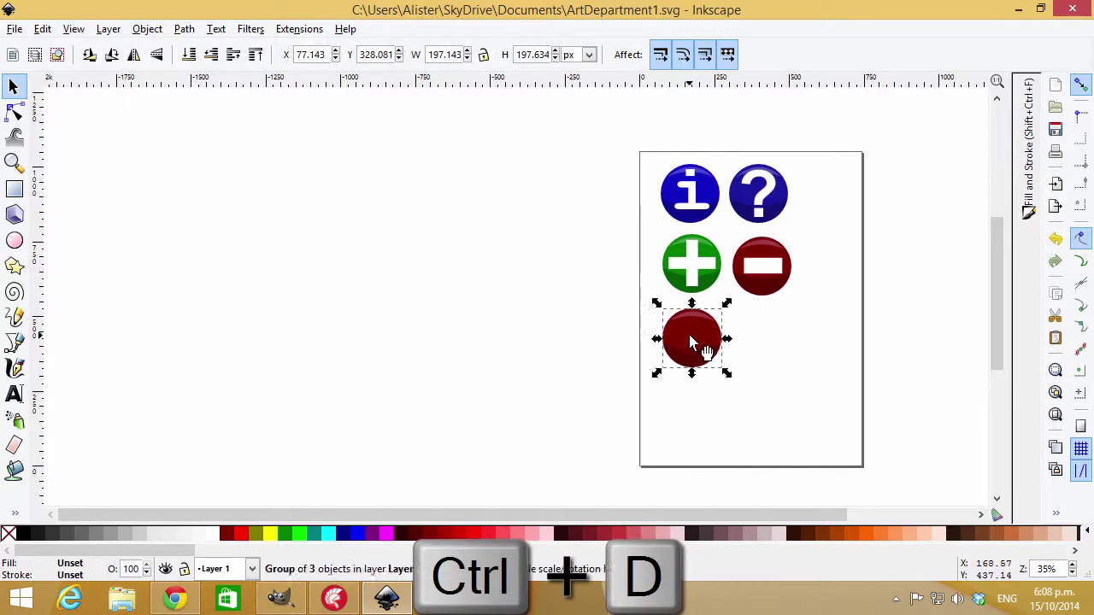
pyautogui.click(691, 337)
pyautogui.doubleClick(691, 340)
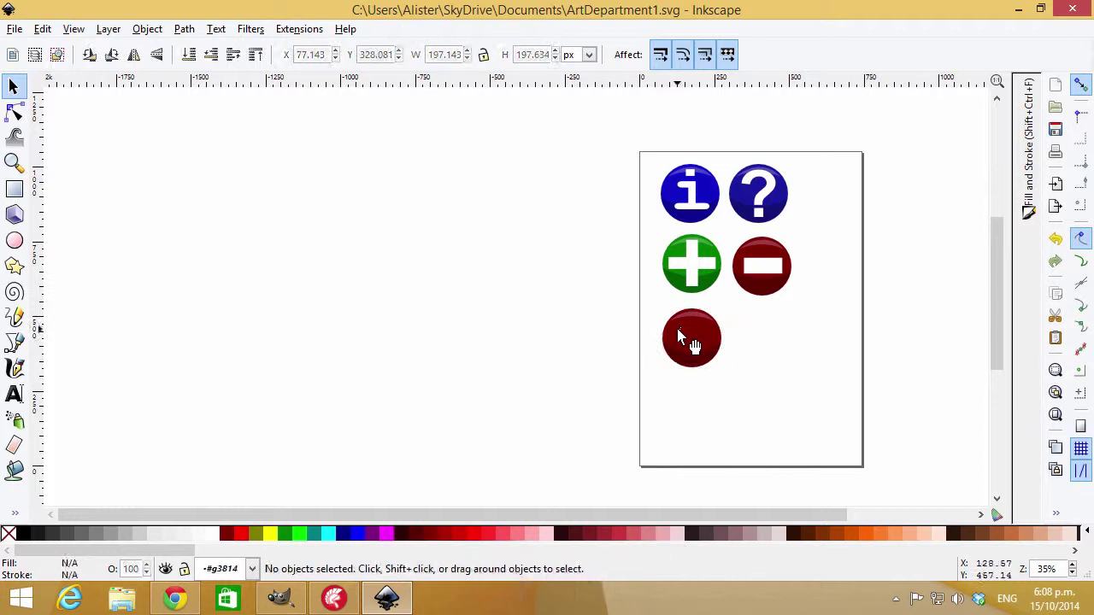
pyautogui.click(688, 340)
pyautogui.press('e')
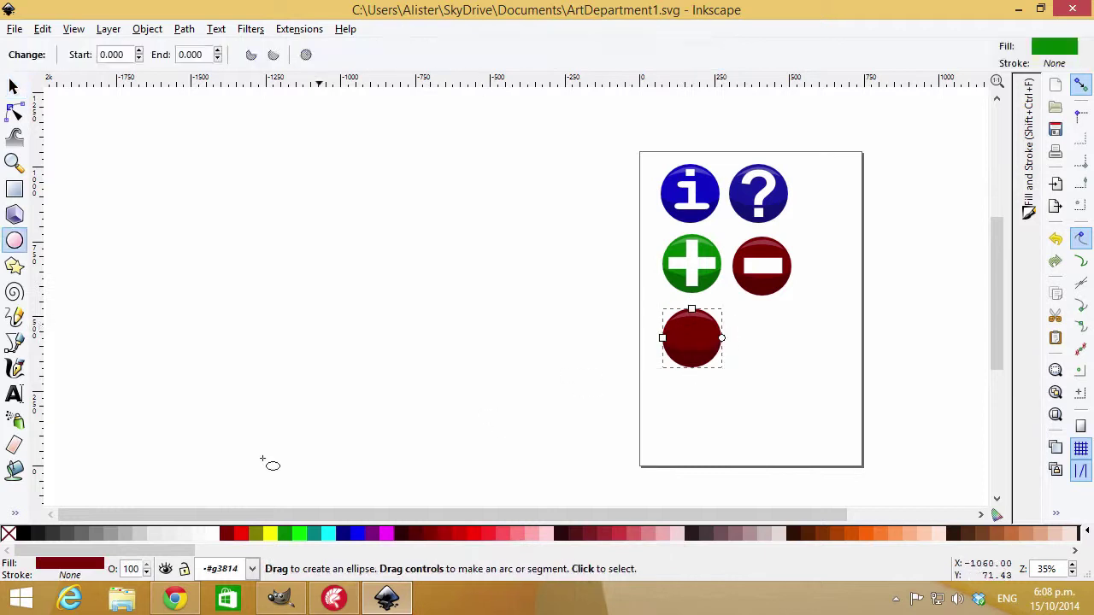
pyautogui.click(246, 533)
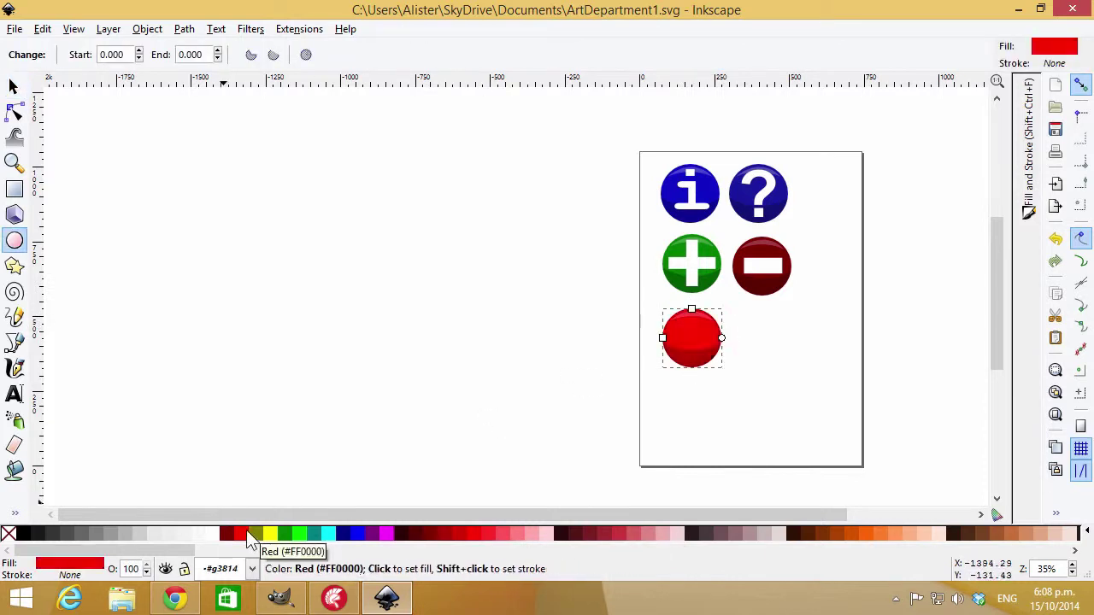
pyautogui.click(96, 564)
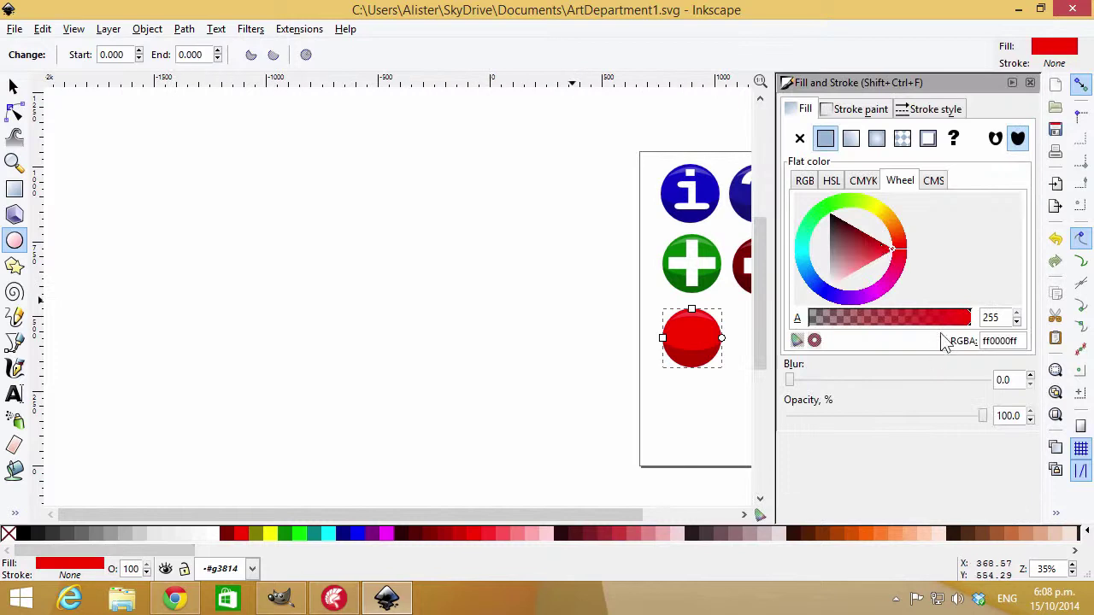
pyautogui.click(881, 245)
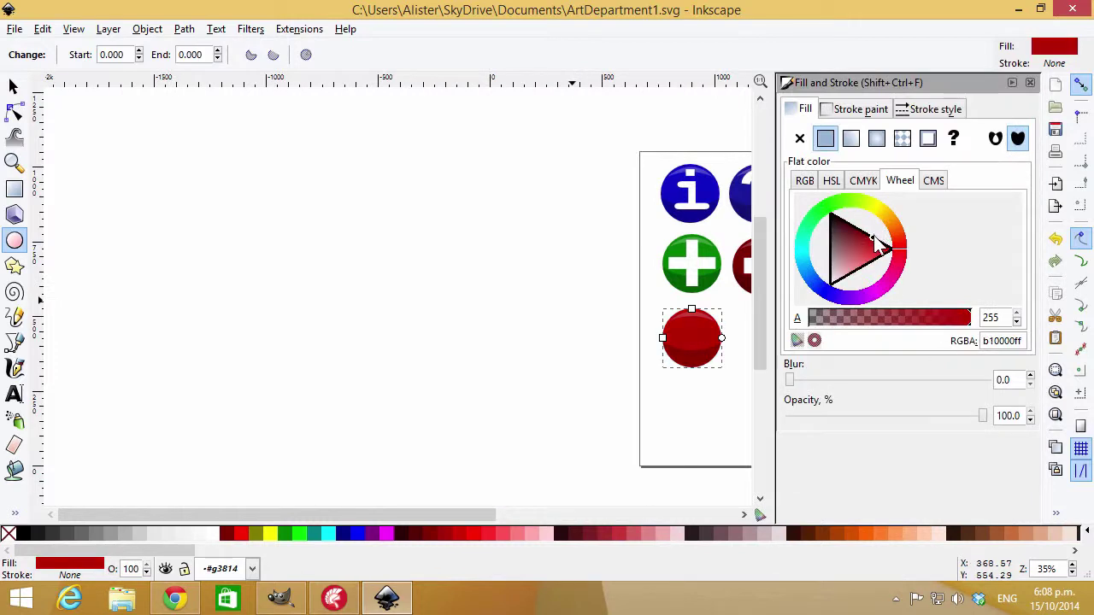
pyautogui.click(1012, 82)
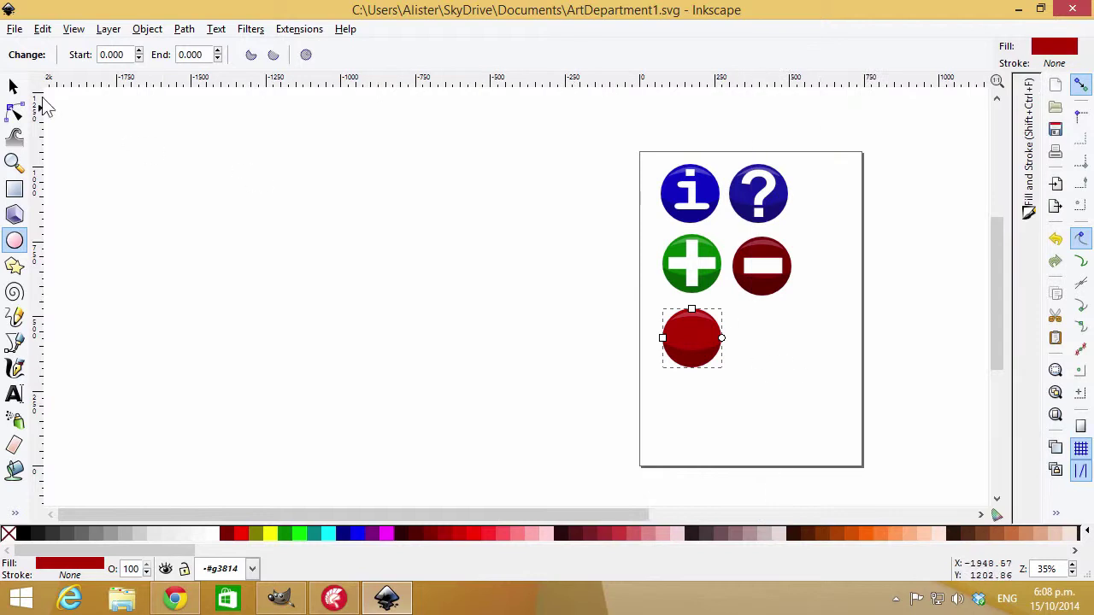
# Draw a rectangle about 89 by 106 px on the new red circle and give it a white stroke
pyautogui.click(13, 87)
pyautogui.click(699, 339)
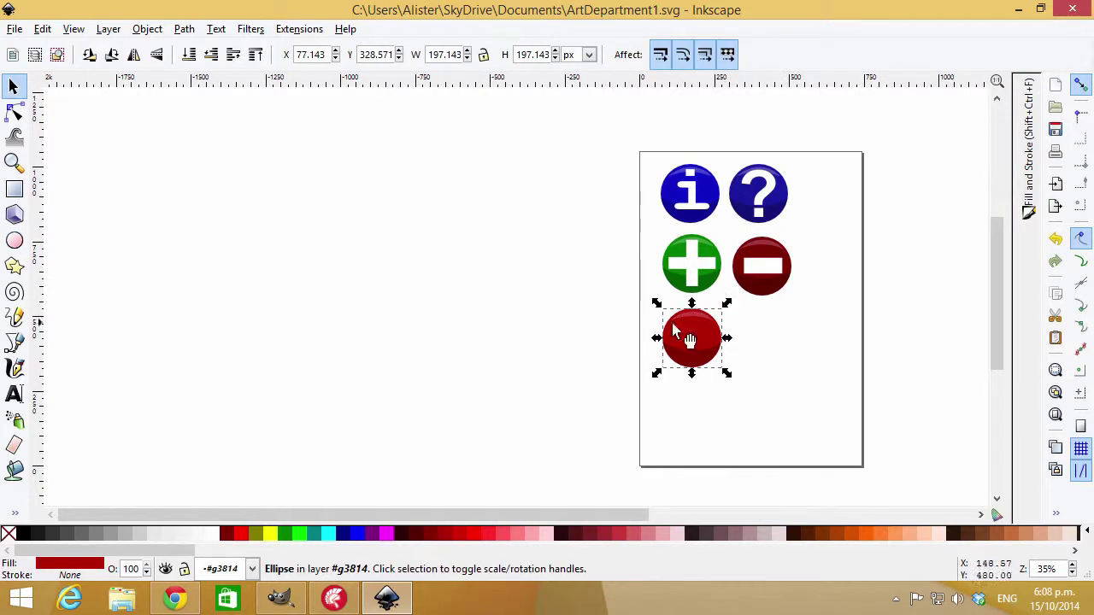
pyautogui.click(686, 350)
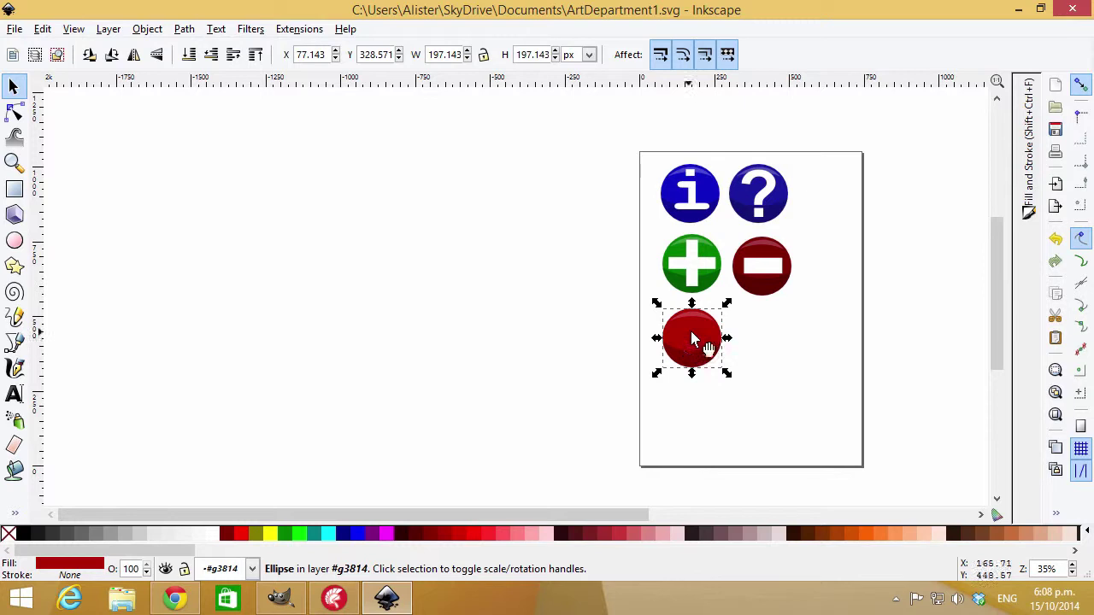
pyautogui.click(15, 189)
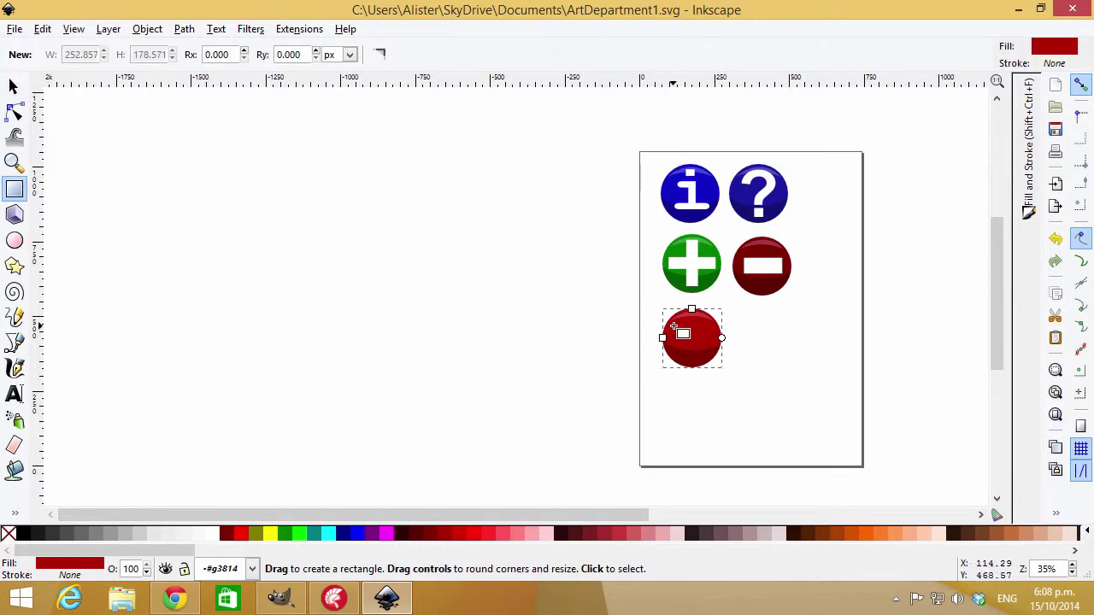
pyautogui.moveTo(675, 327); pyautogui.dragTo(701, 357)
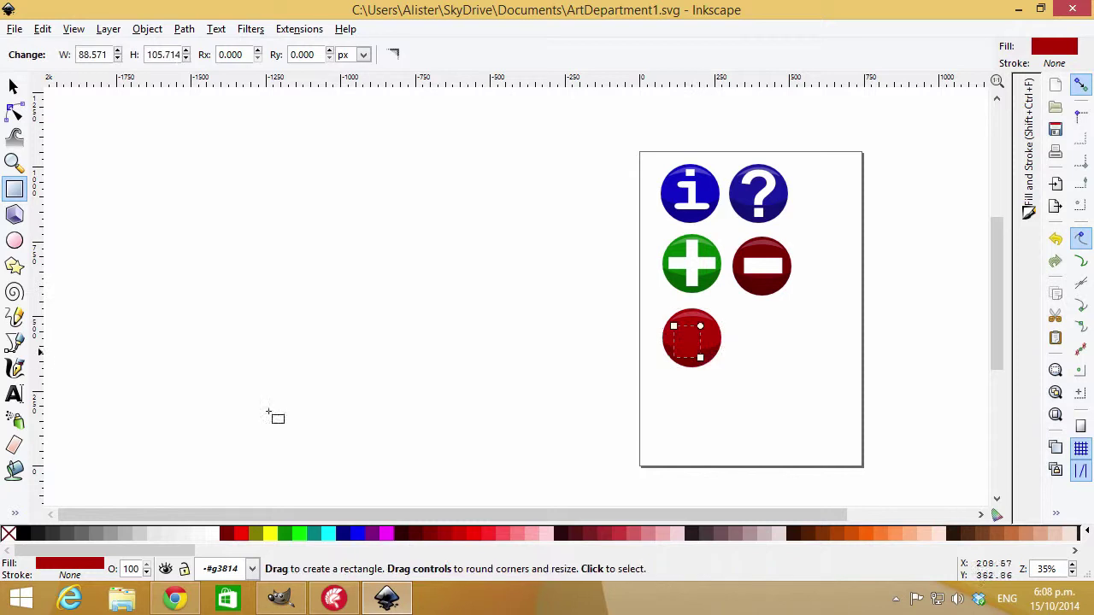
pyautogui.keyDown('shift'); pyautogui.click(214, 539); pyautogui.keyUp('shift')
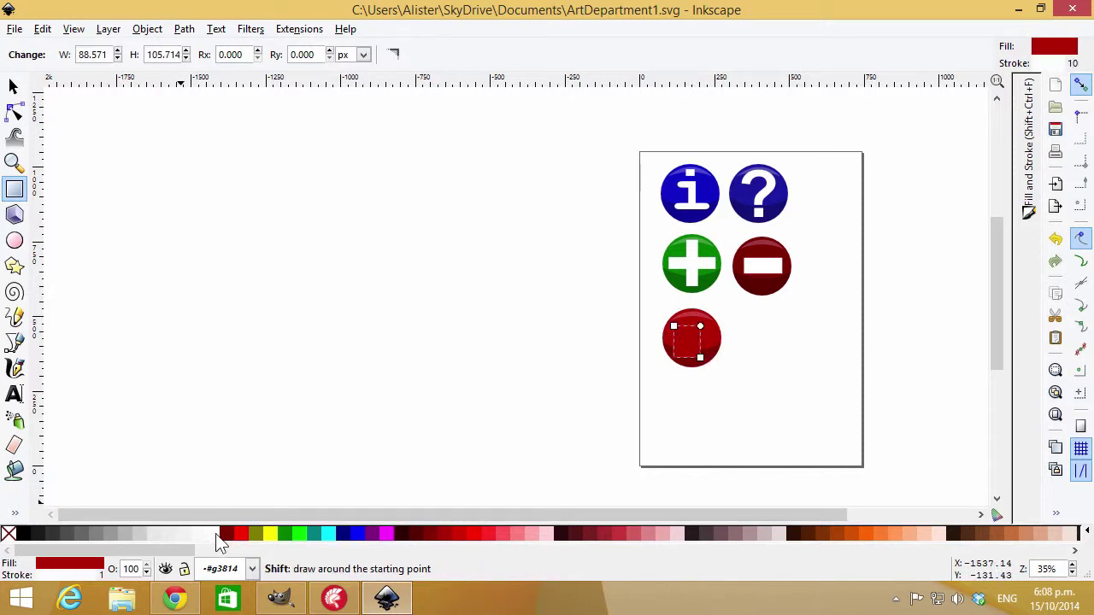
# Remove the rectangle's fill and set the width of its white stroke to 15 px
pyautogui.press('shift')
pyautogui.click(10, 534)
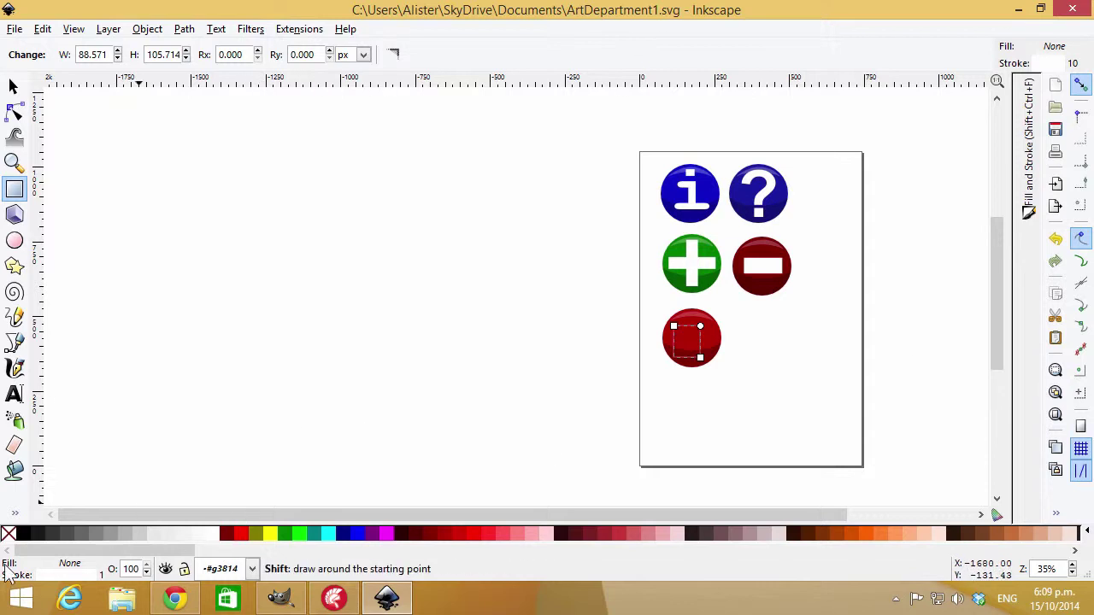
pyautogui.click(49, 575)
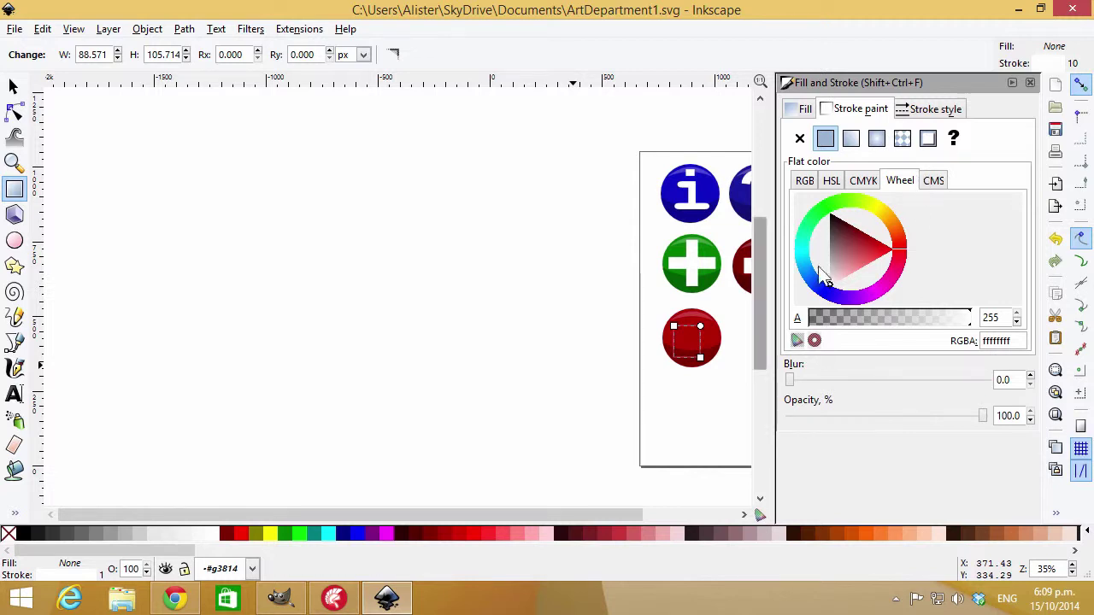
pyautogui.click(938, 111)
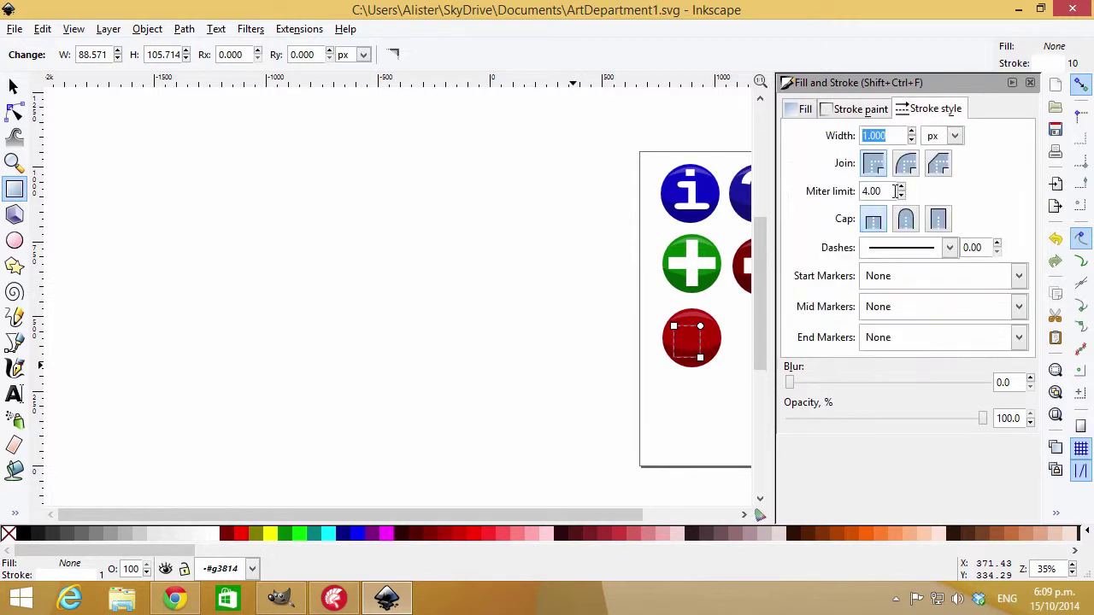
pyautogui.click(912, 131)
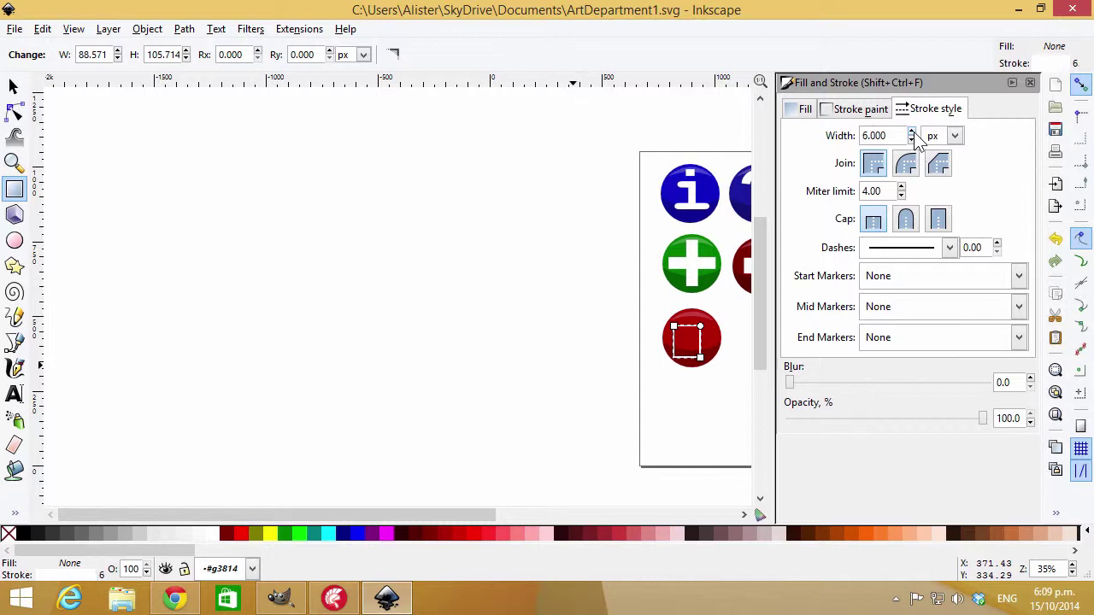
pyautogui.press('End')
pyautogui.write('10')
pyautogui.moveTo(896, 135); pyautogui.dragTo(813, 137)
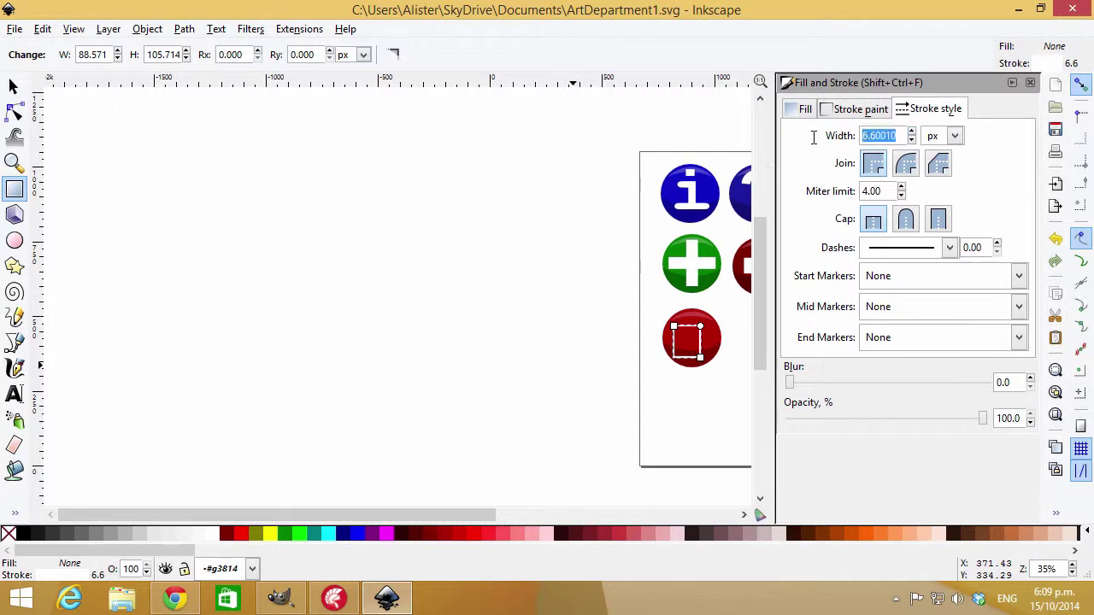
pyautogui.press('Tab')
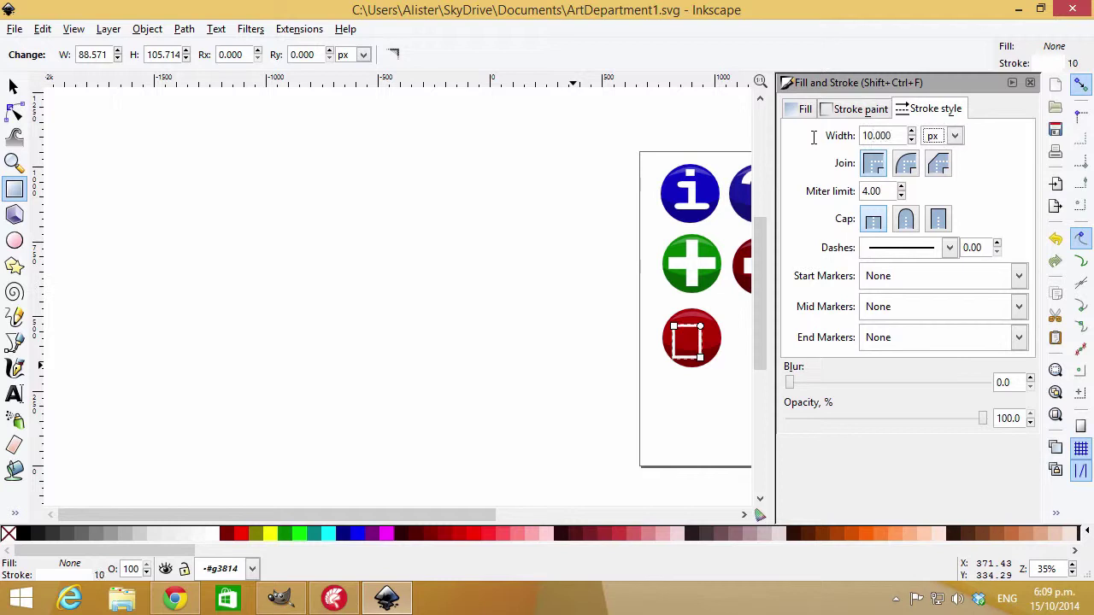
pyautogui.click(911, 131)
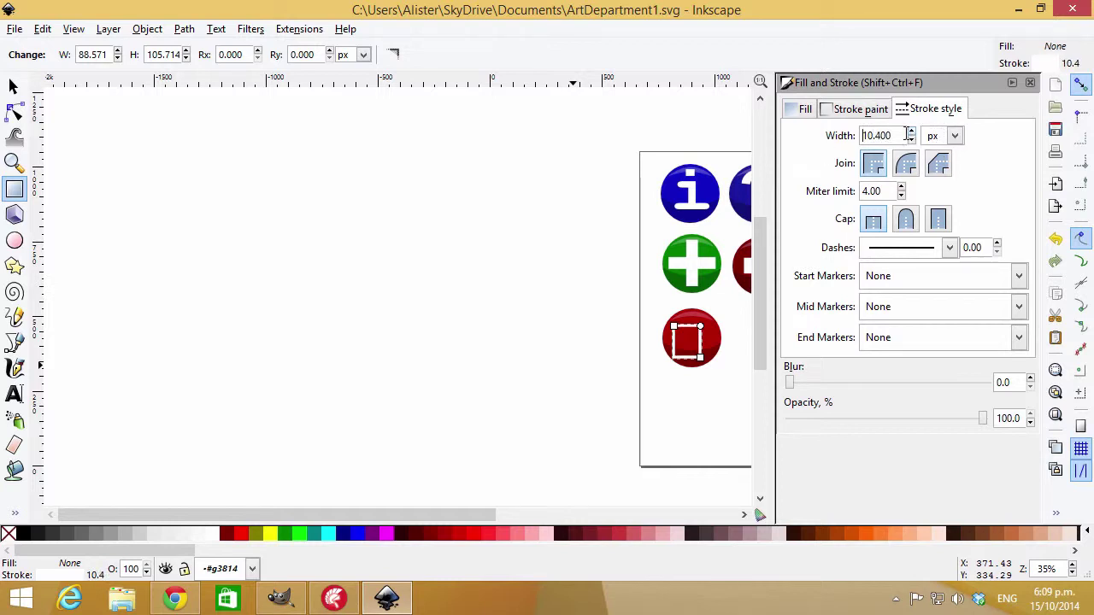
pyautogui.moveTo(894, 134); pyautogui.dragTo(810, 144)
pyautogui.write('15')
pyautogui.press('Tab')
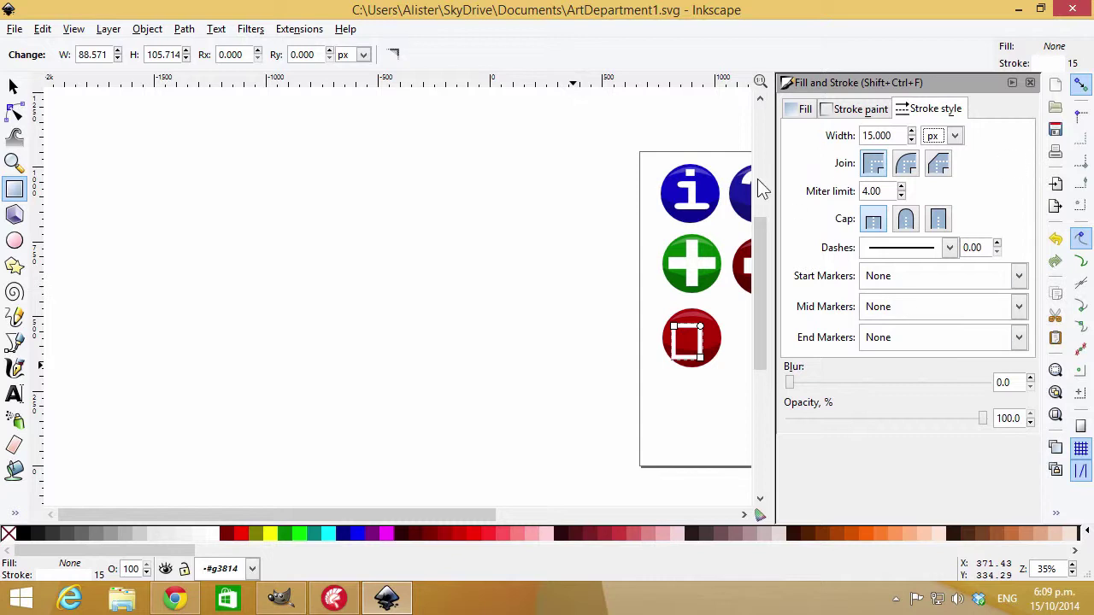
# Reposition and narrow the white-outlined rectangle on the red circle to about 79 by 119 px
pyautogui.moveTo(433, 515); pyautogui.dragTo(513, 504)
pyautogui.click(14, 87)
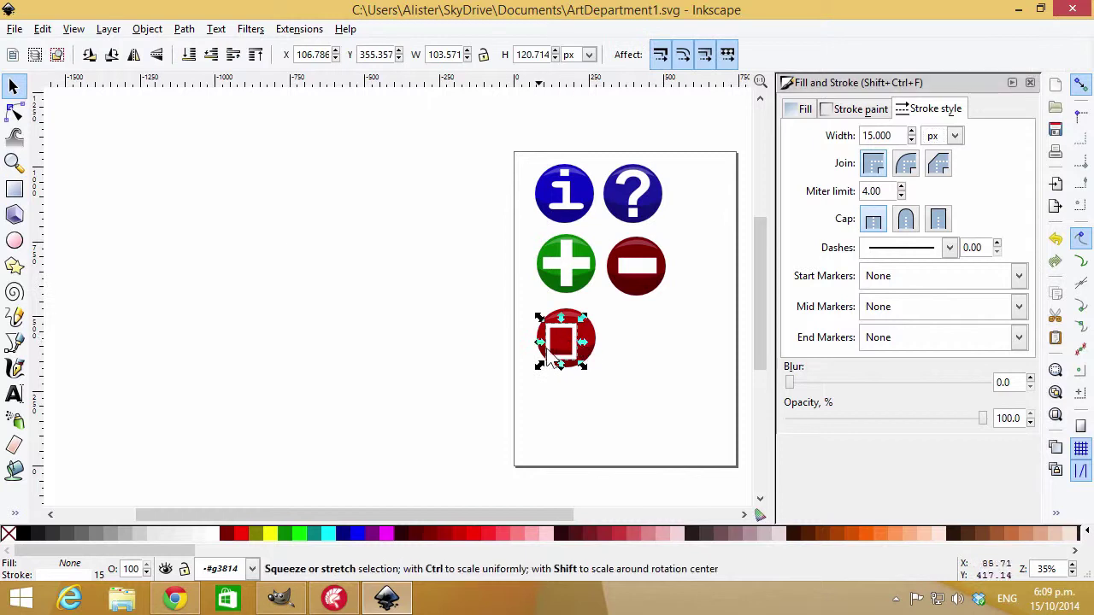
pyautogui.moveTo(566, 334)
pyautogui.mouseDown()
pyautogui.moveTo(575, 329)
pyautogui.moveTo(585, 345)
pyautogui.moveTo(575, 336)
pyautogui.mouseUp()
pyautogui.click(656, 361)
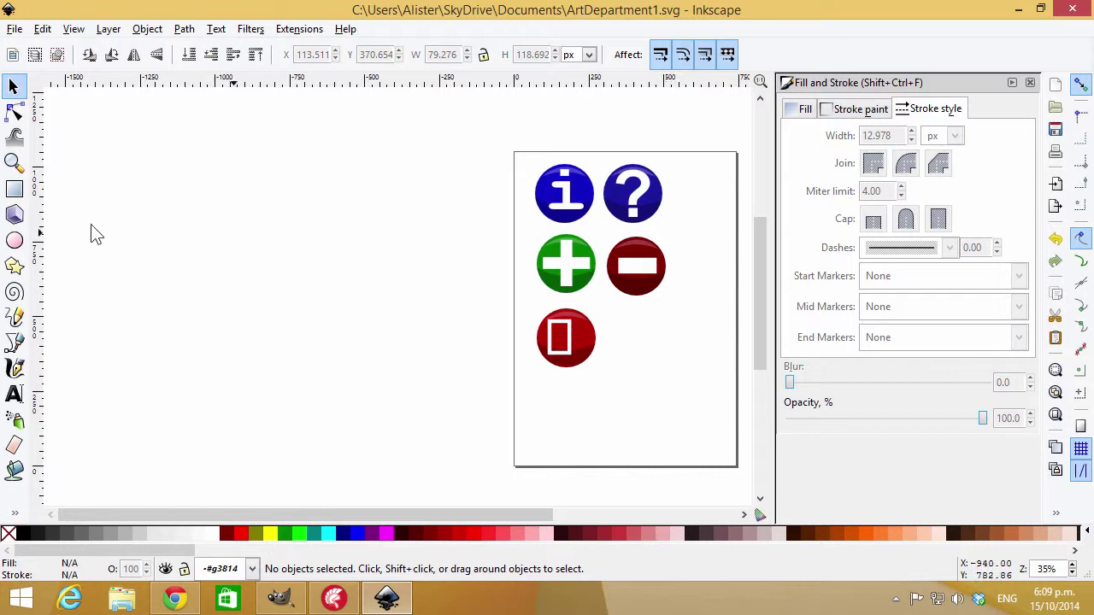
# Draw a straight horizontal line about 83 px long from the red circle's right part into the middle of the rectangle
pyautogui.click(14, 341)
pyautogui.click(581, 339)
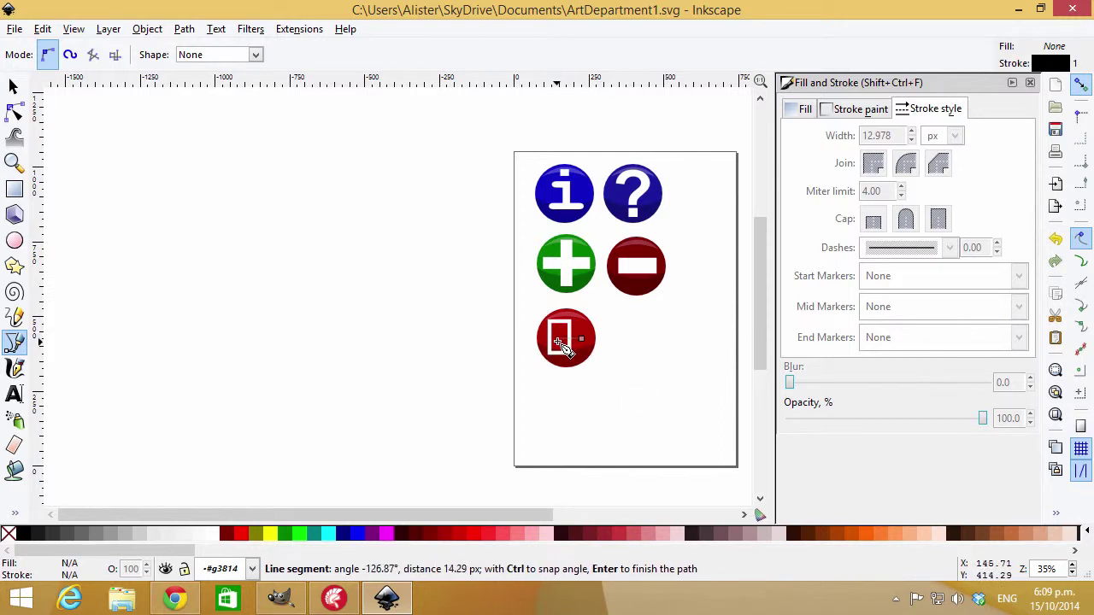
pyautogui.click(561, 340)
pyautogui.press('Escape')
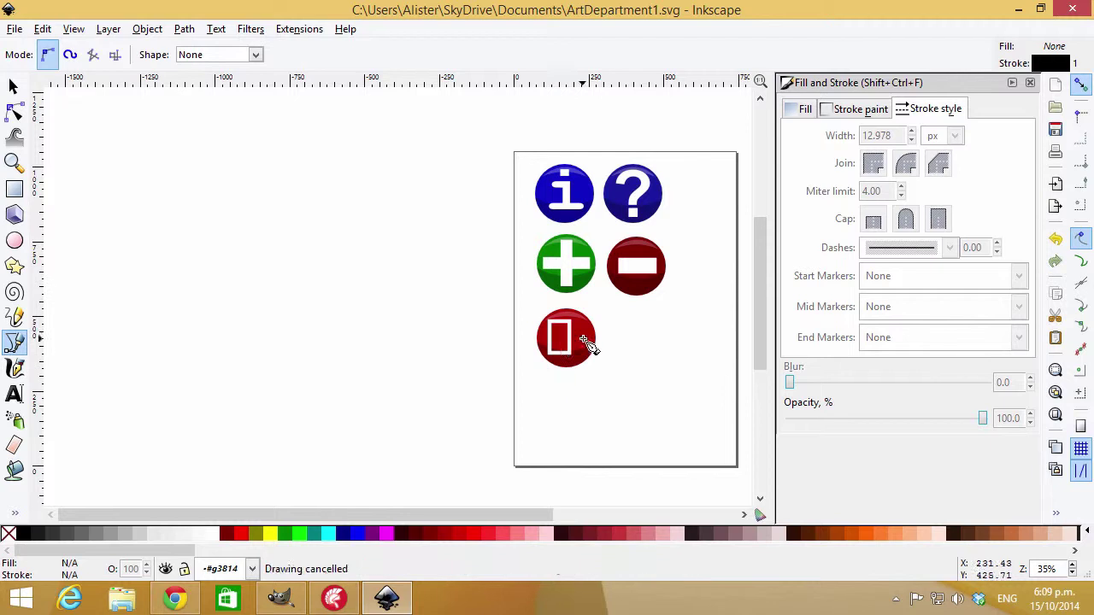
pyautogui.click(583, 340)
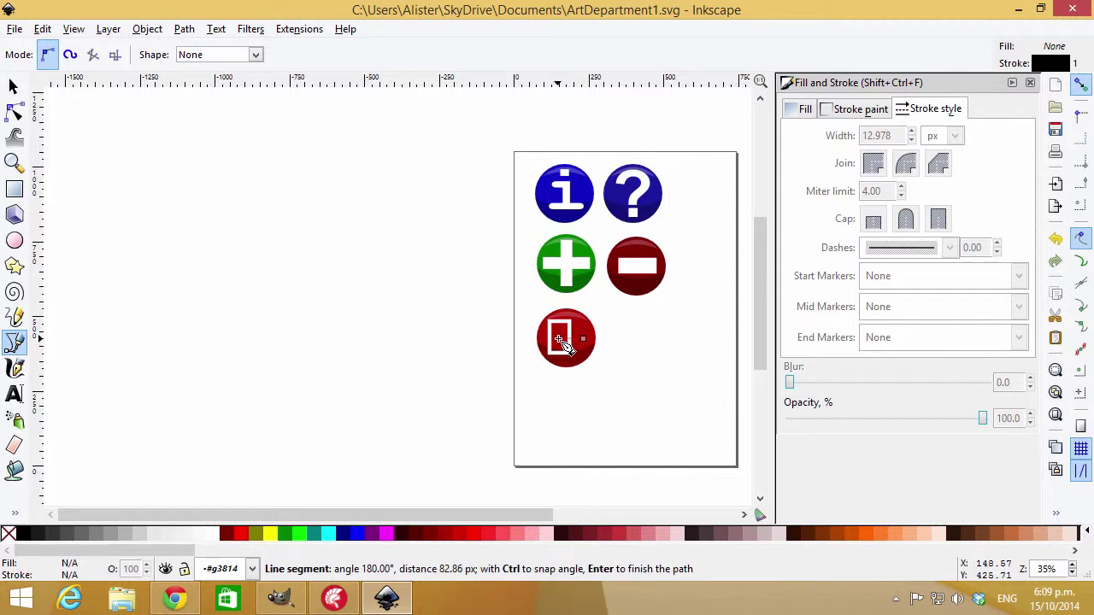
pyautogui.doubleClick(561, 340)
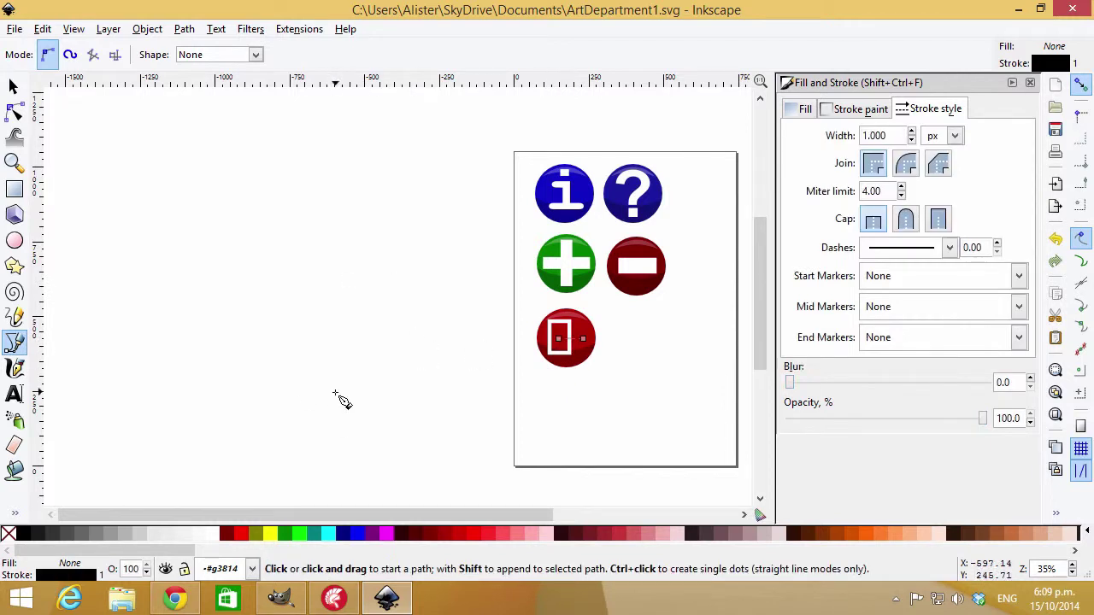
# Set the line's stroke width to 15 px and make its fill and stroke white
pyautogui.tripleClick(900, 135)
pyautogui.write('1')
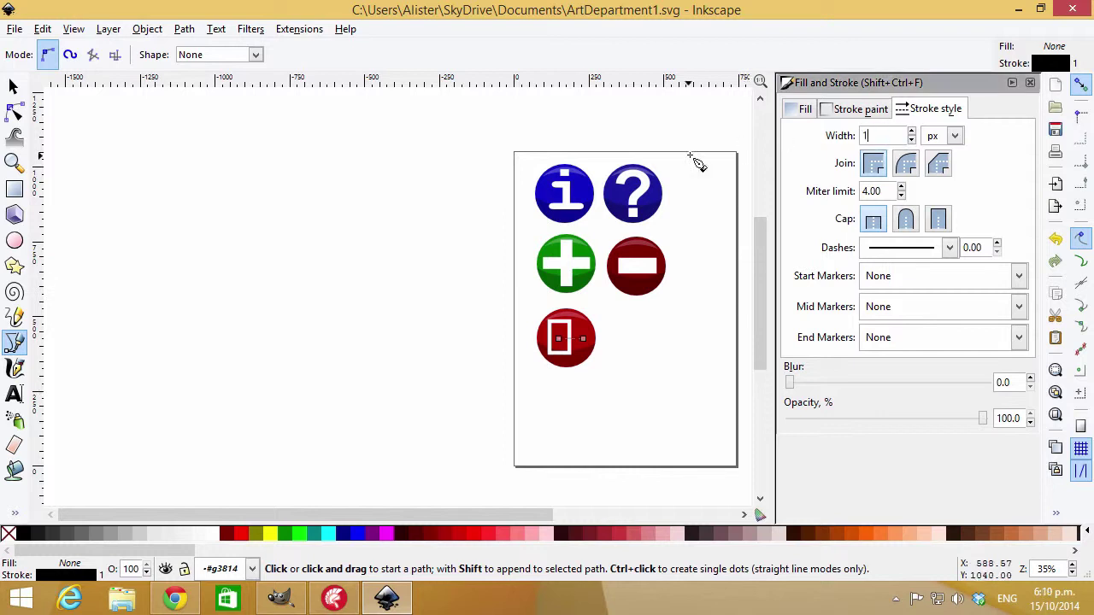
pyautogui.write('5')
pyautogui.press('Tab')
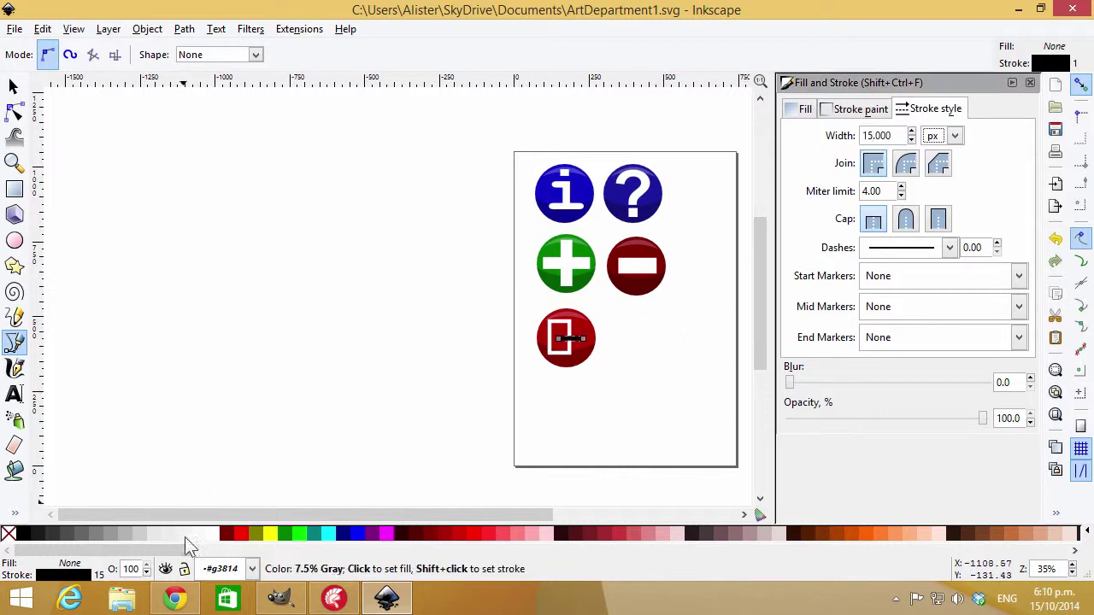
pyautogui.click(216, 533)
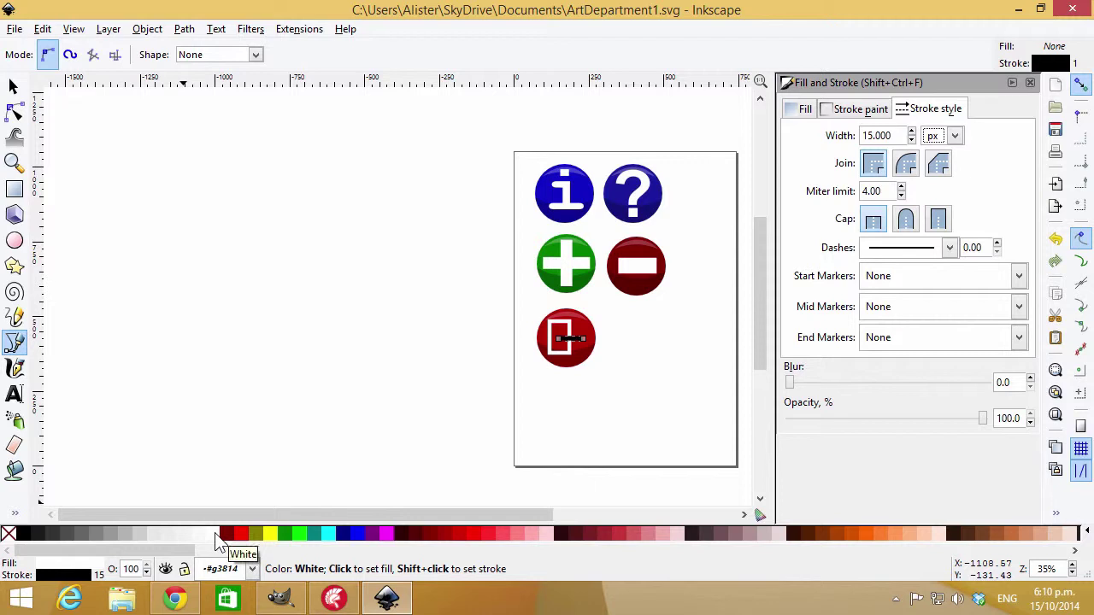
pyautogui.keyDown('shift'); pyautogui.click(217, 535); pyautogui.keyUp('shift')
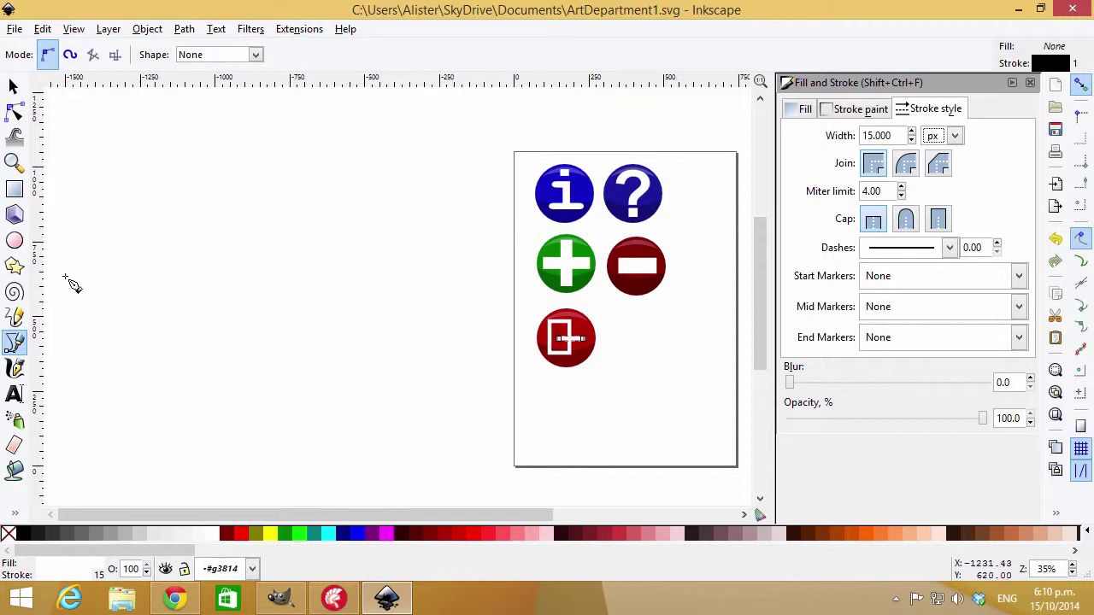
# Draw a white three-cornered polygon as a left-pointing arrowhead on the line's inner end and size it to about 24 by 41 px
pyautogui.keyDown('ctrl'); pyautogui.scroll(3, 589, 363); pyautogui.keyUp('ctrl')
pyautogui.keyDown('ctrl'); pyautogui.scroll(2, 579, 356); pyautogui.keyUp('ctrl')
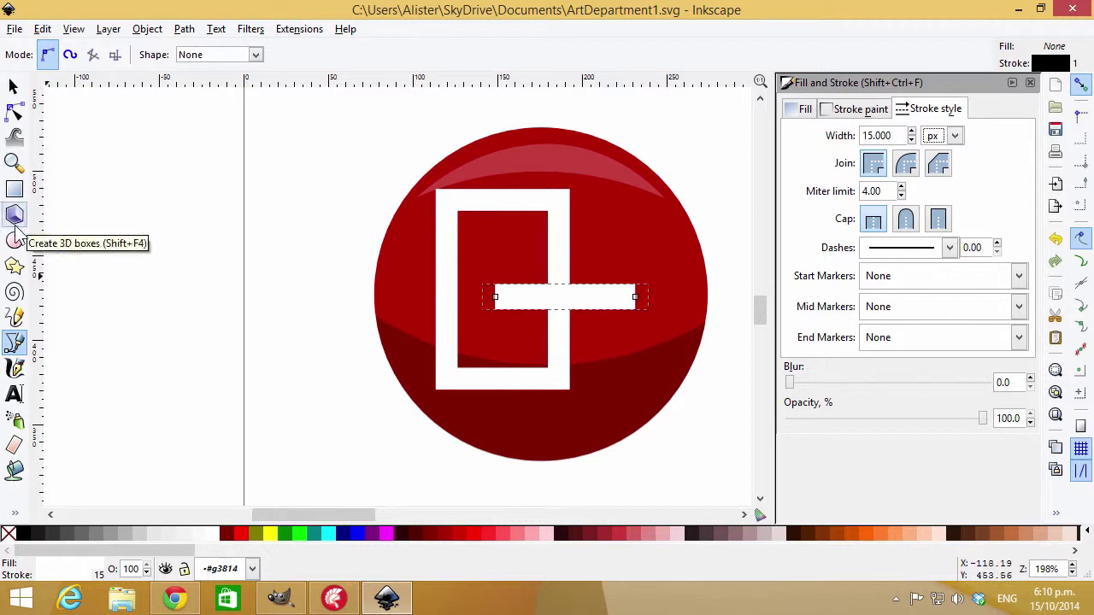
pyautogui.click(25, 270)
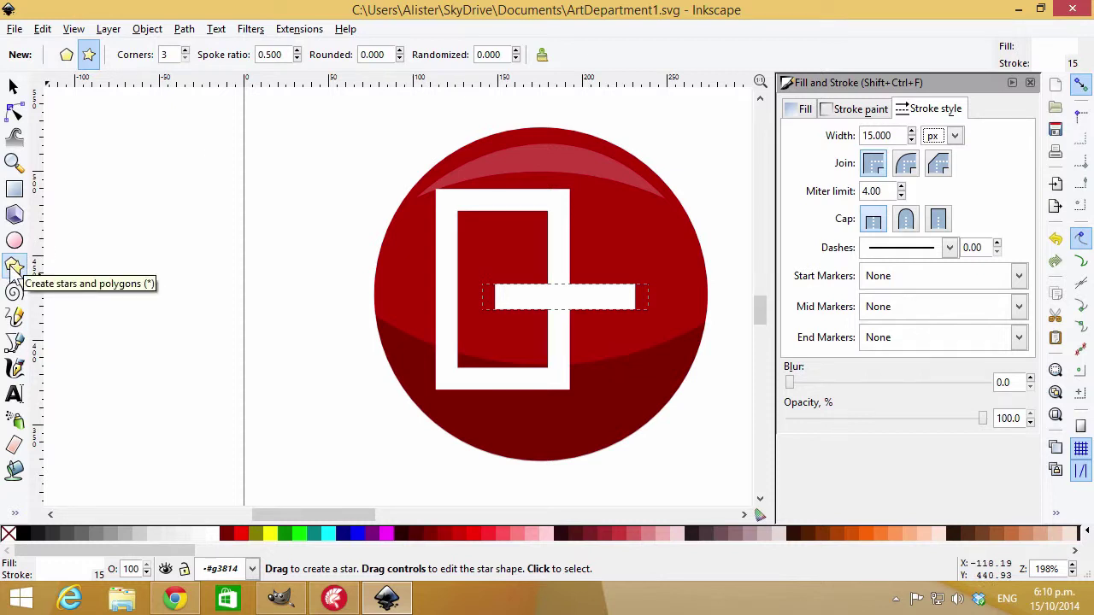
pyautogui.click(68, 55)
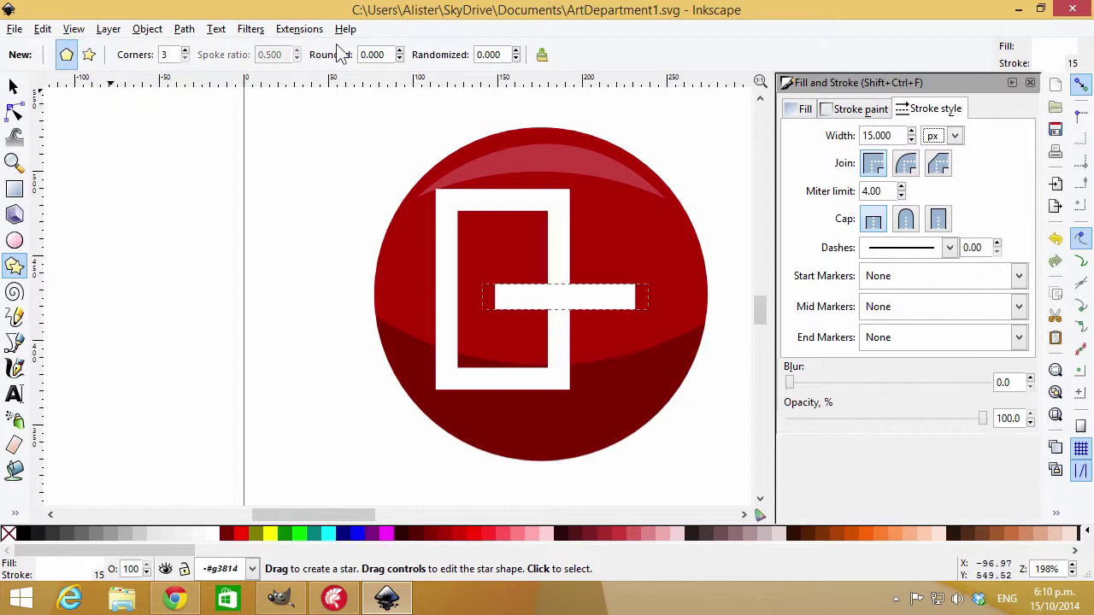
pyautogui.moveTo(489, 281)
pyautogui.mouseDown()
pyautogui.moveTo(510, 298)
pyautogui.moveTo(507, 312)
pyautogui.moveTo(503, 293)
pyautogui.mouseUp()
pyautogui.click(14, 86)
pyautogui.moveTo(444, 243); pyautogui.dragTo(476, 261)
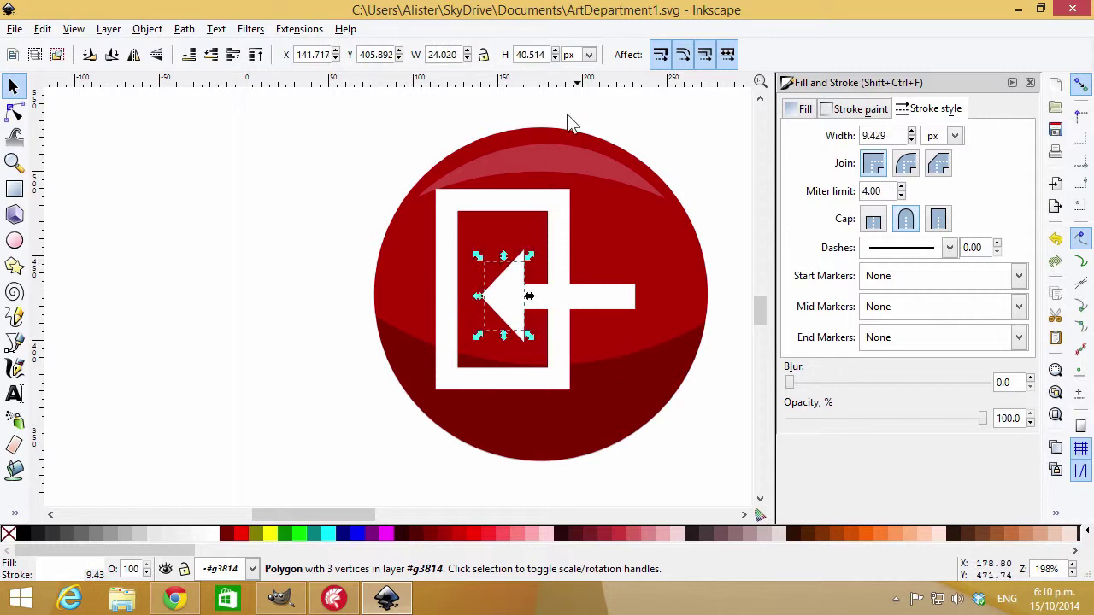
# Enlarge the white rectangle to about 95 by 146 px and stretch the arrow's shaft to about 118 by 17 px
pyautogui.click(555, 220)
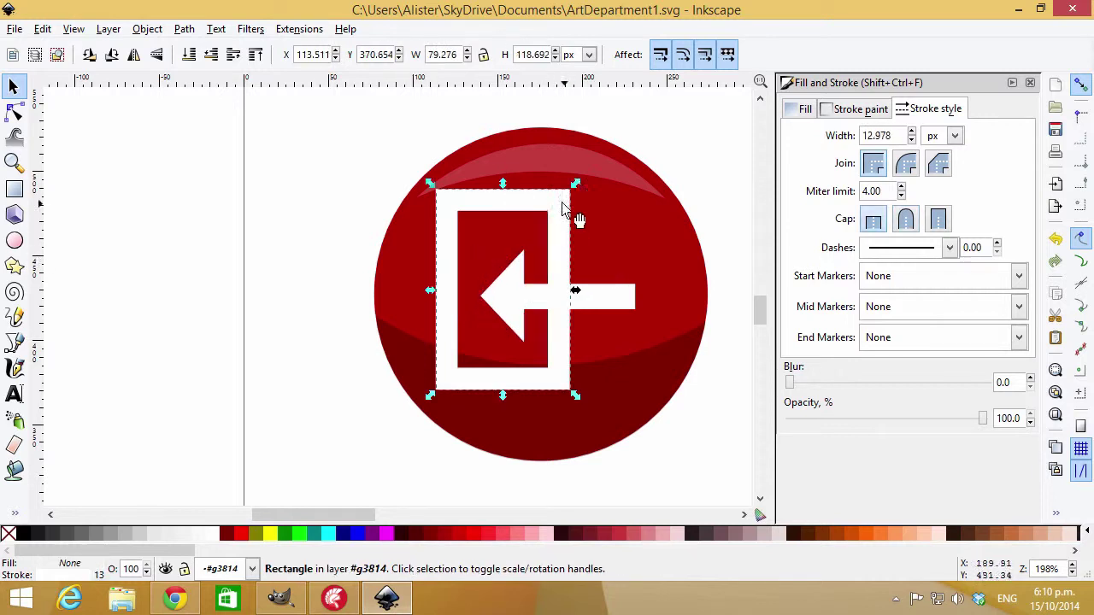
pyautogui.moveTo(577, 185); pyautogui.dragTo(599, 162)
pyautogui.moveTo(513, 394)
pyautogui.mouseDown()
pyautogui.moveTo(513, 414)
pyautogui.moveTo(517, 403)
pyautogui.mouseUp()
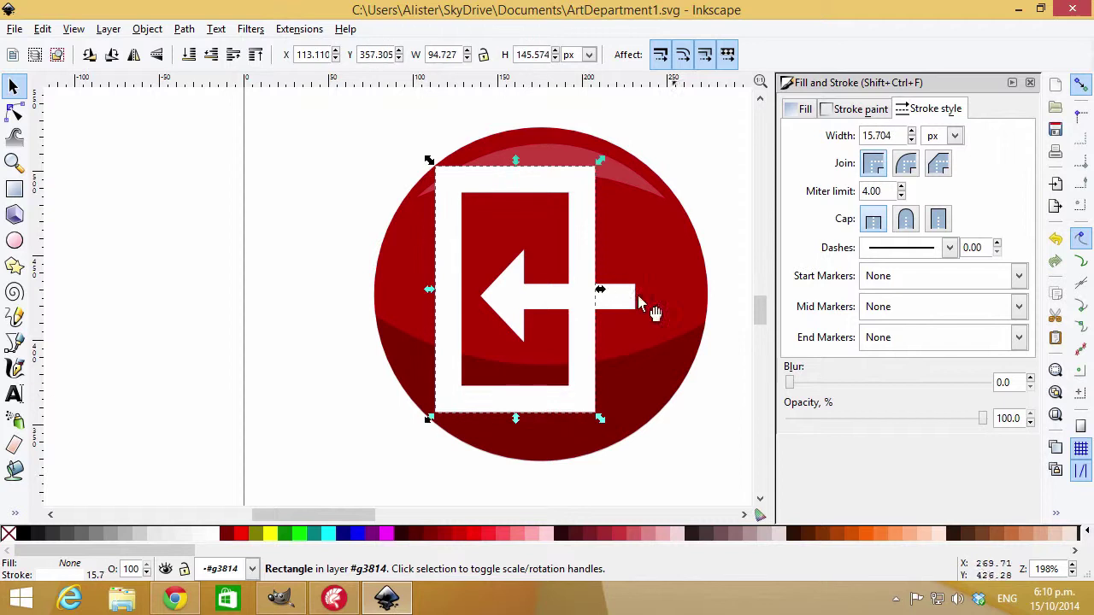
pyautogui.click(619, 307)
pyautogui.moveTo(646, 297); pyautogui.dragTo(687, 294)
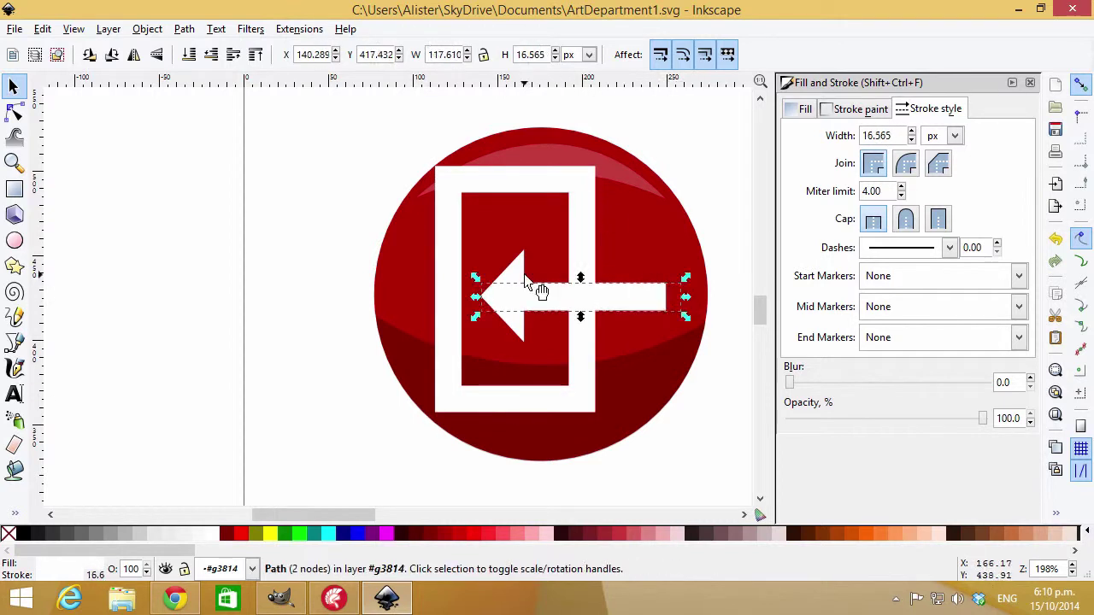
# Enlarge the triangular arrowhead to about 36 by 56 px and align it with the arrow's shaft
pyautogui.click(518, 279)
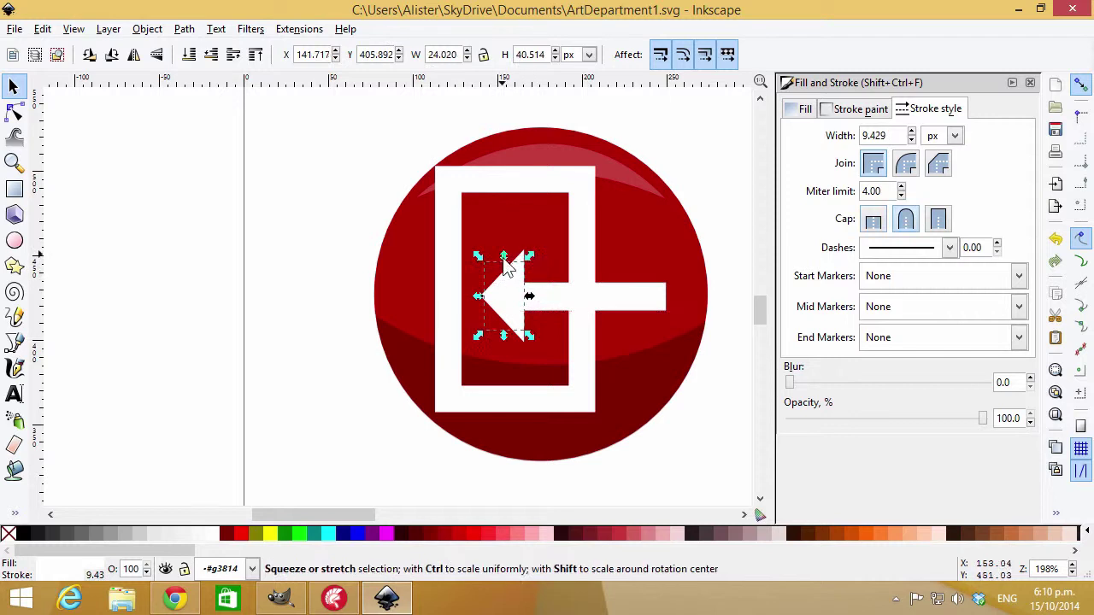
pyautogui.moveTo(510, 266); pyautogui.dragTo(508, 244)
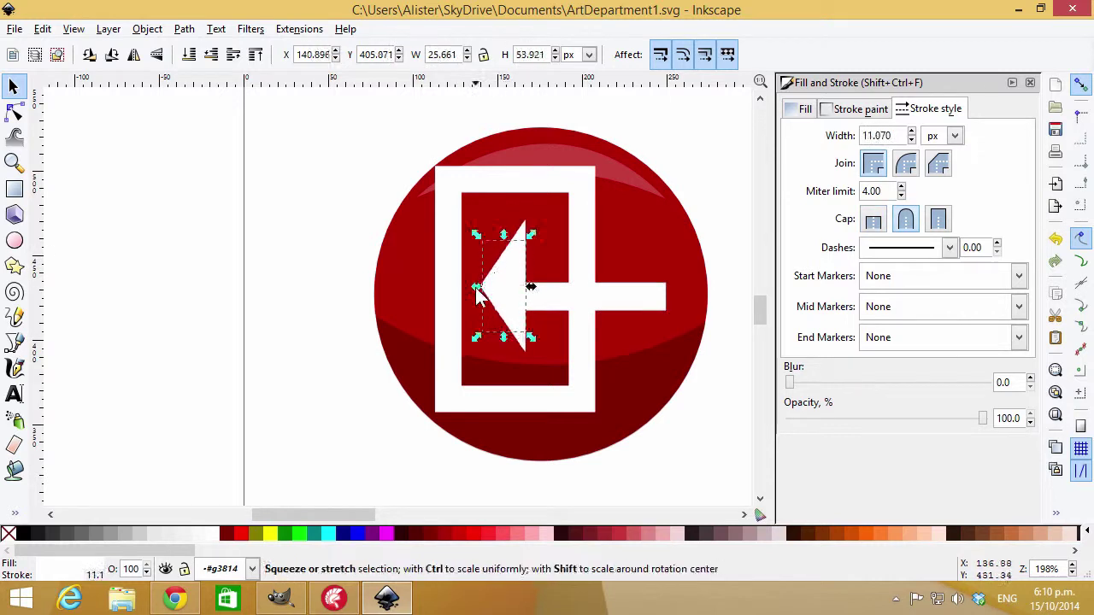
pyautogui.moveTo(481, 293); pyautogui.dragTo(470, 289)
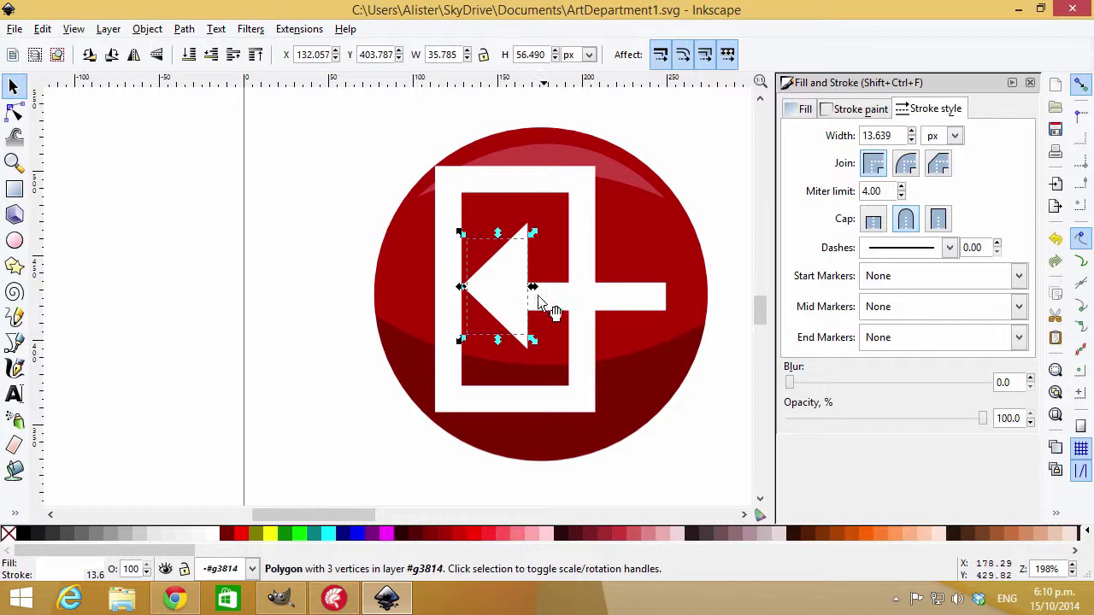
pyautogui.keyDown('ctrl'); pyautogui.scroll(-1, 552, 309); pyautogui.keyUp('ctrl')
pyautogui.keyDown('ctrl'); pyautogui.scroll(-1, 552, 309); pyautogui.keyUp('ctrl')
pyautogui.keyDown('ctrl'); pyautogui.scroll(-2, 540, 299); pyautogui.keyUp('ctrl')
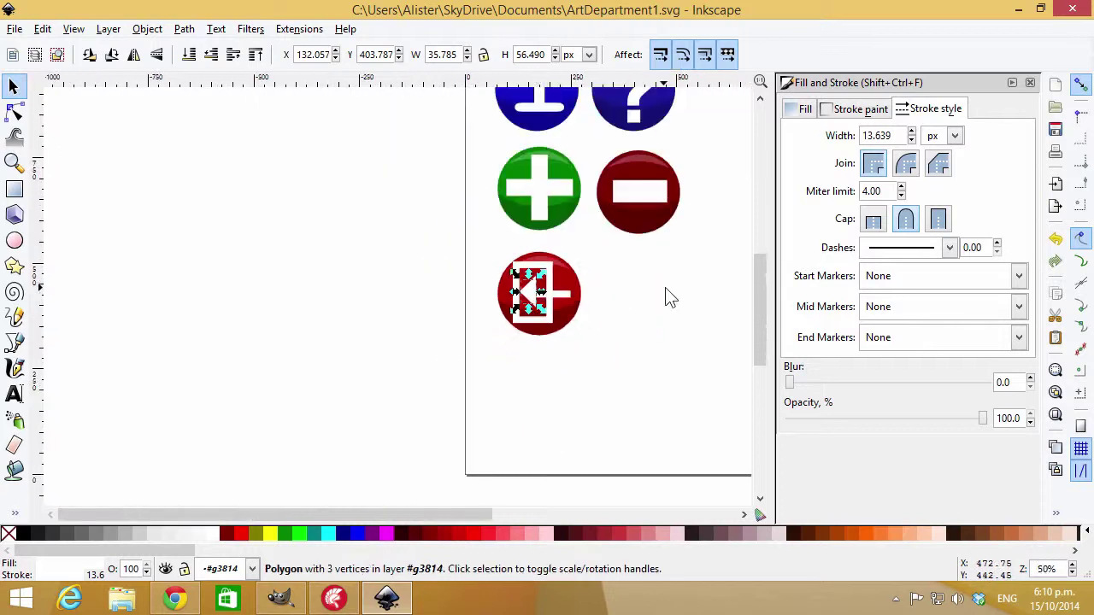
pyautogui.click(593, 311)
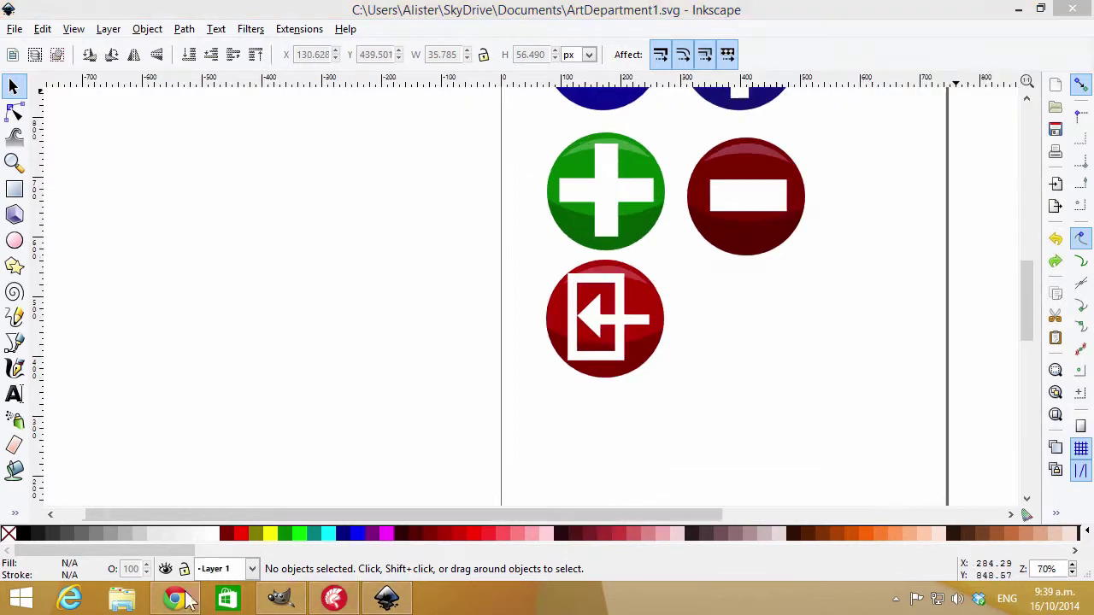
# Switch to Chrome, go to images.google.com and search for "history icon"
pyautogui.click(175, 598)
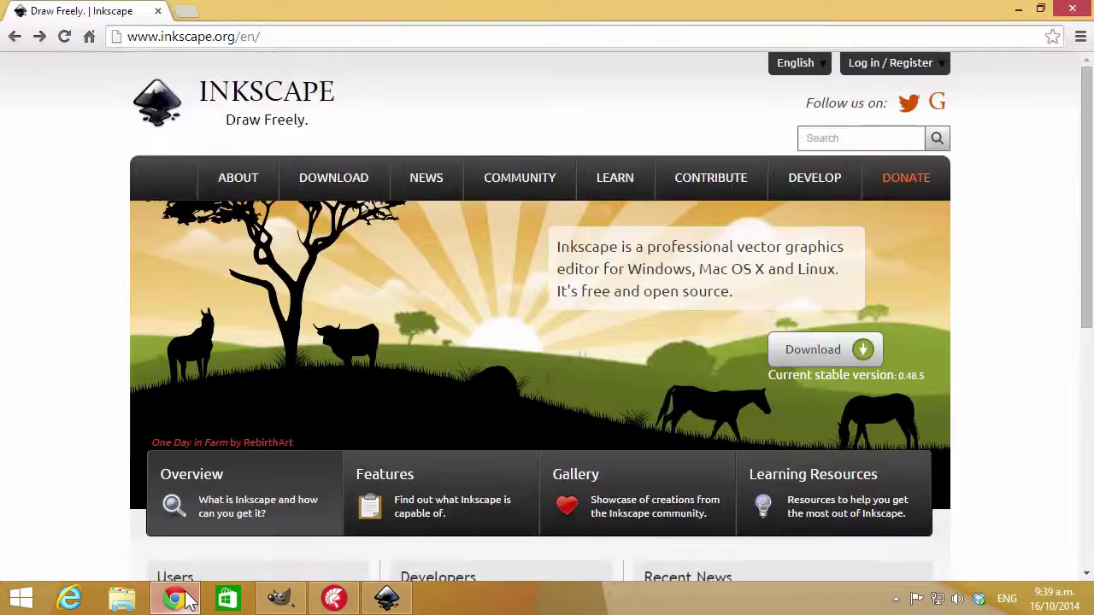
pyautogui.click(305, 38)
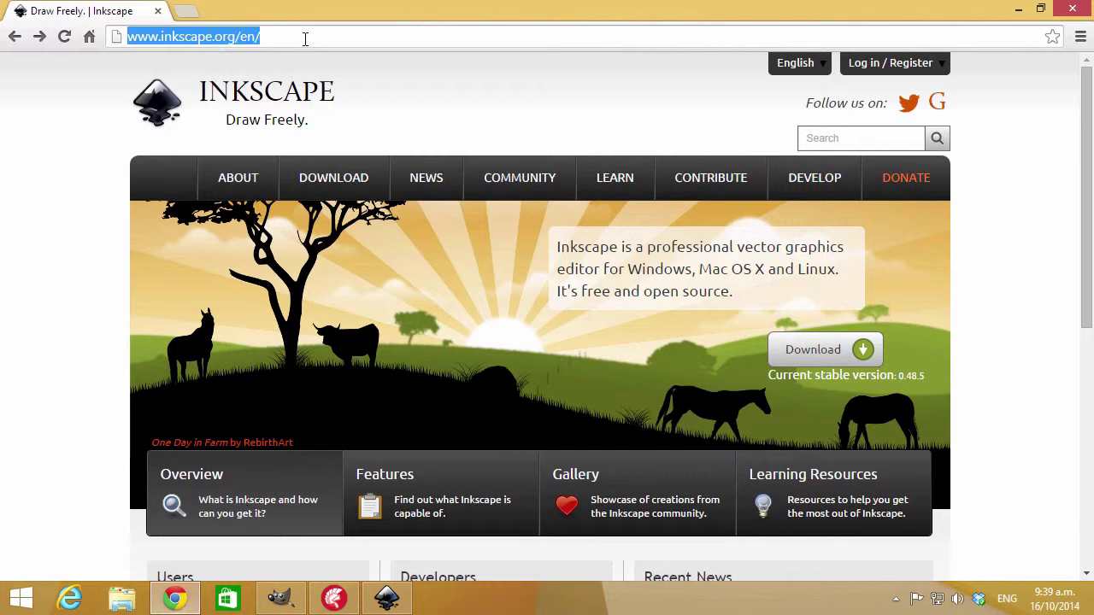
pyautogui.write('images.google.com')
pyautogui.press('Return')
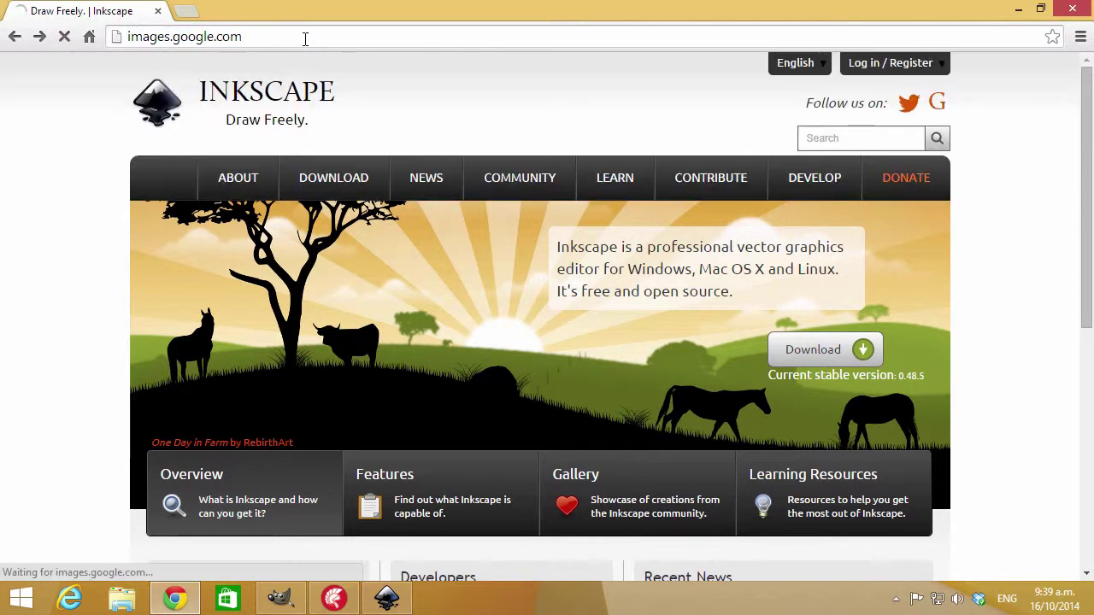
pyautogui.write('hi')
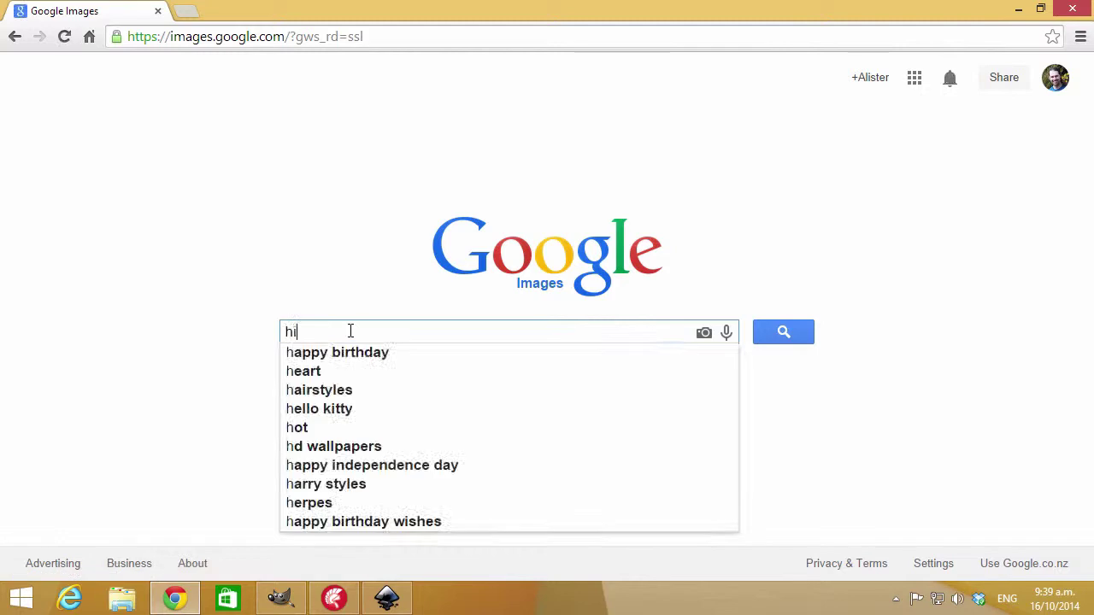
pyautogui.write('story icon')
pyautogui.press('Return')
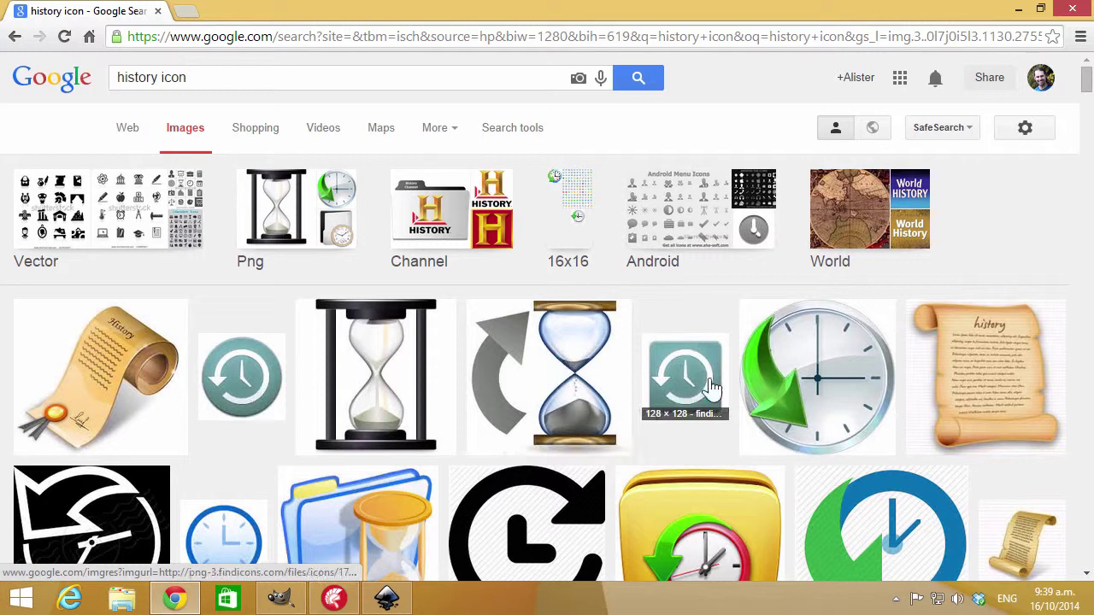
# Look over the history icon results and search Google Images for "footprint" instead
pyautogui.scroll(-5, 635, 403)
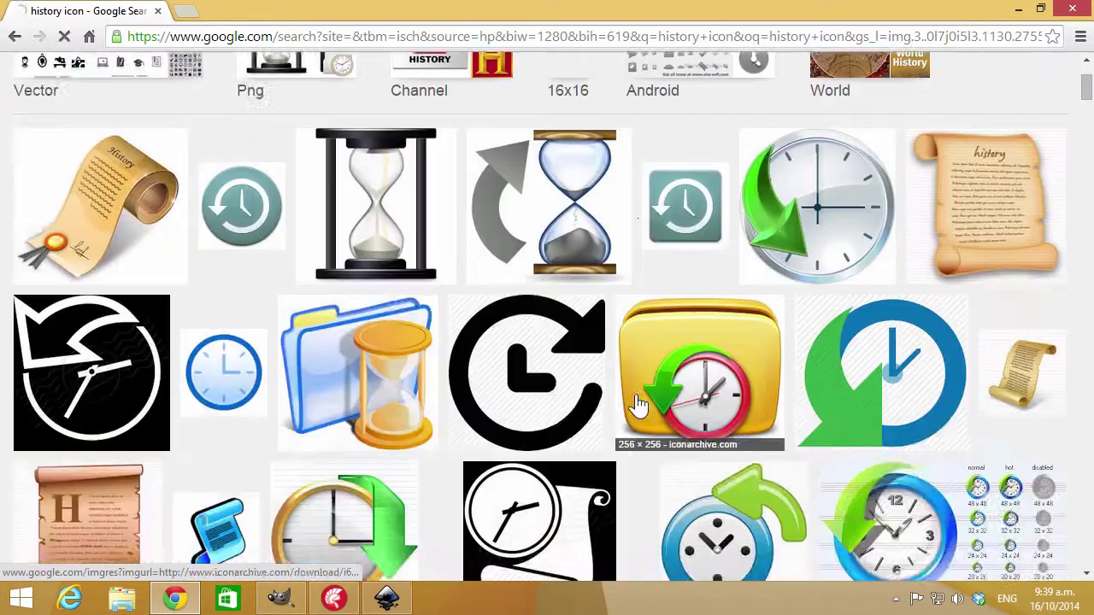
pyautogui.scroll(5, 628, 414)
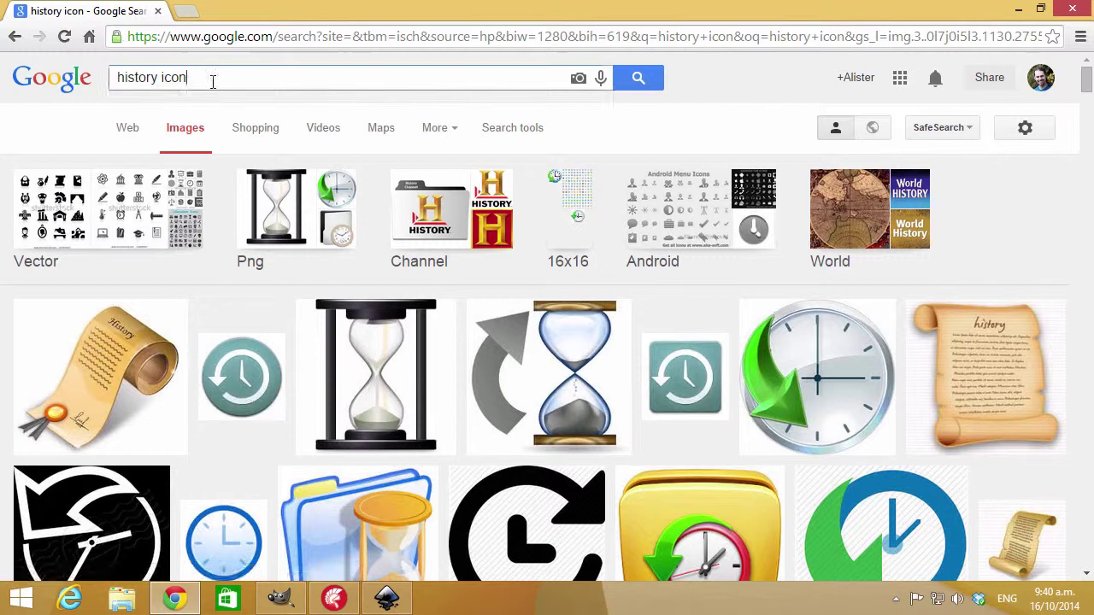
pyautogui.moveTo(210, 80); pyautogui.dragTo(89, 90)
pyautogui.write('footprint')
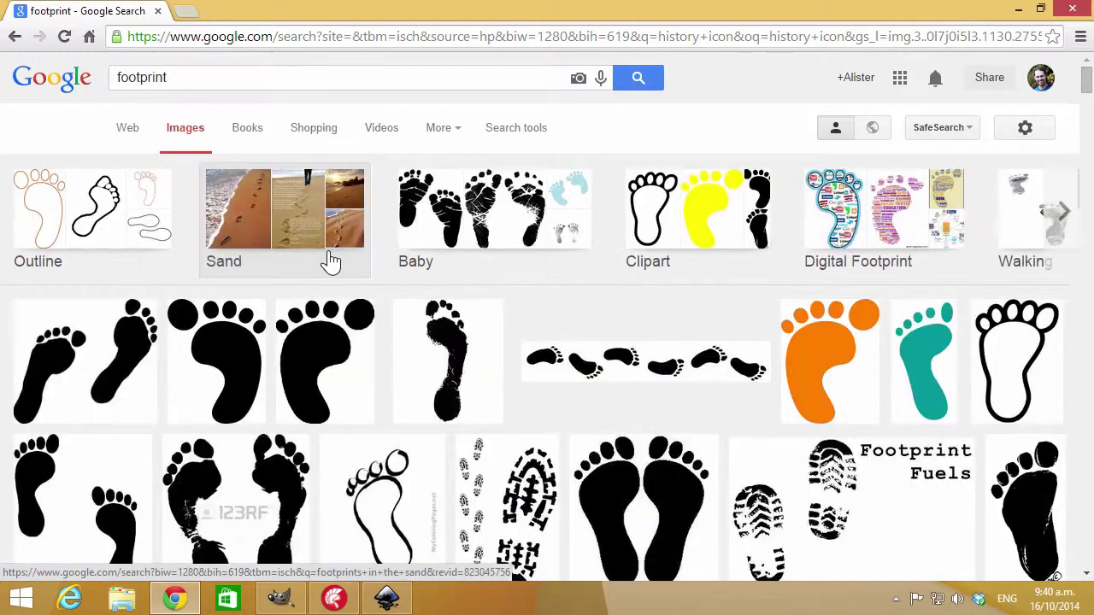
# Copy the photo of a single footprint in sand, switch to Inkscape and paste it in the empty space beside the red Close icon
pyautogui.scroll(-4, 408, 232)
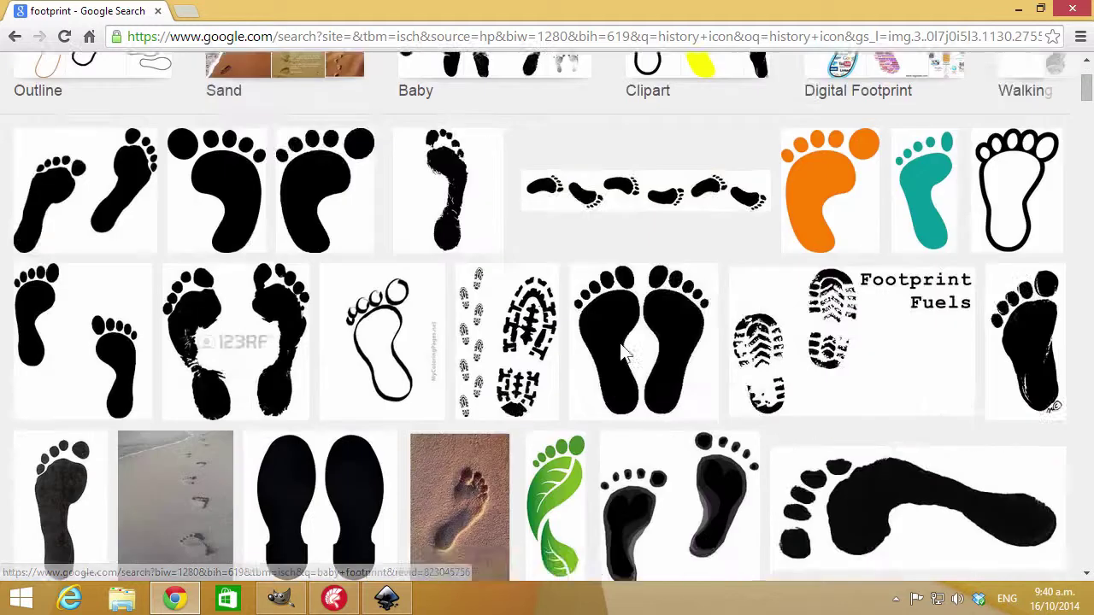
pyautogui.rightClick(455, 330)
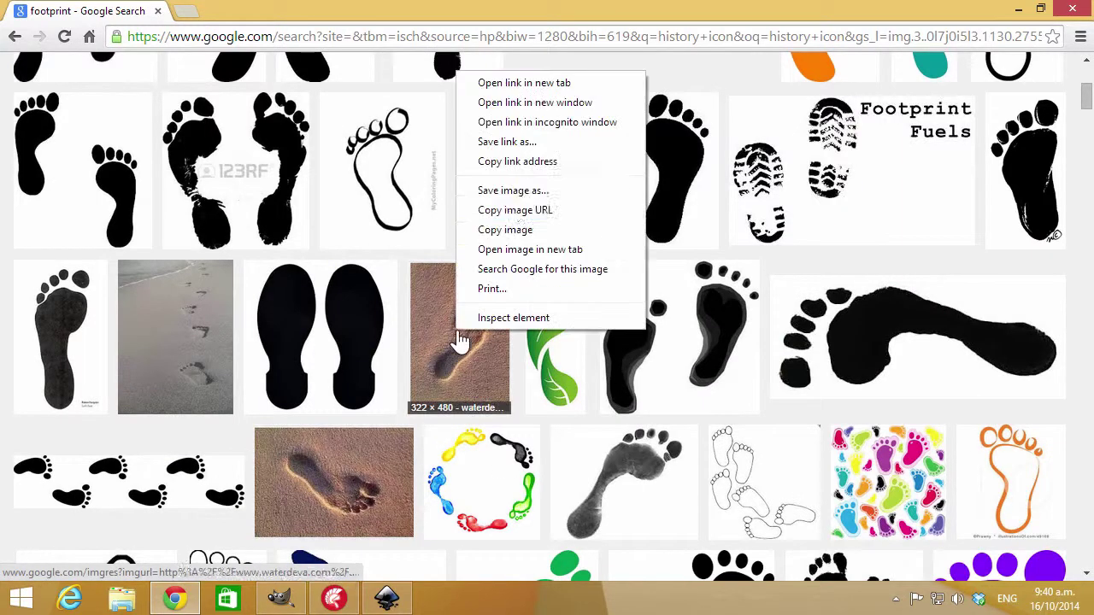
pyautogui.click(517, 229)
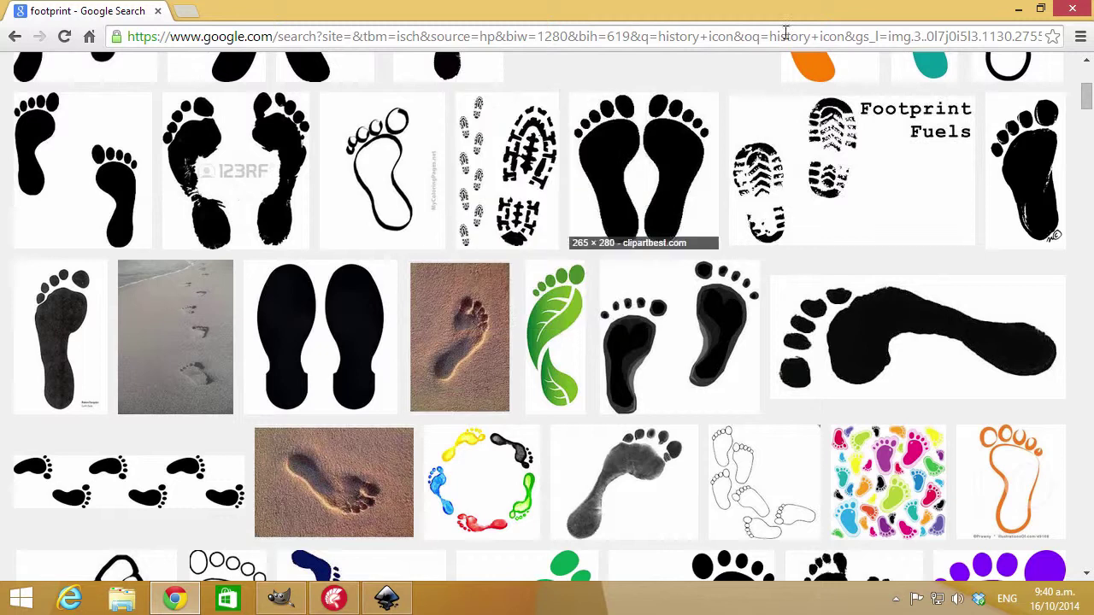
pyautogui.click(1017, 10)
pyautogui.hotkey('ctrl', 'v')
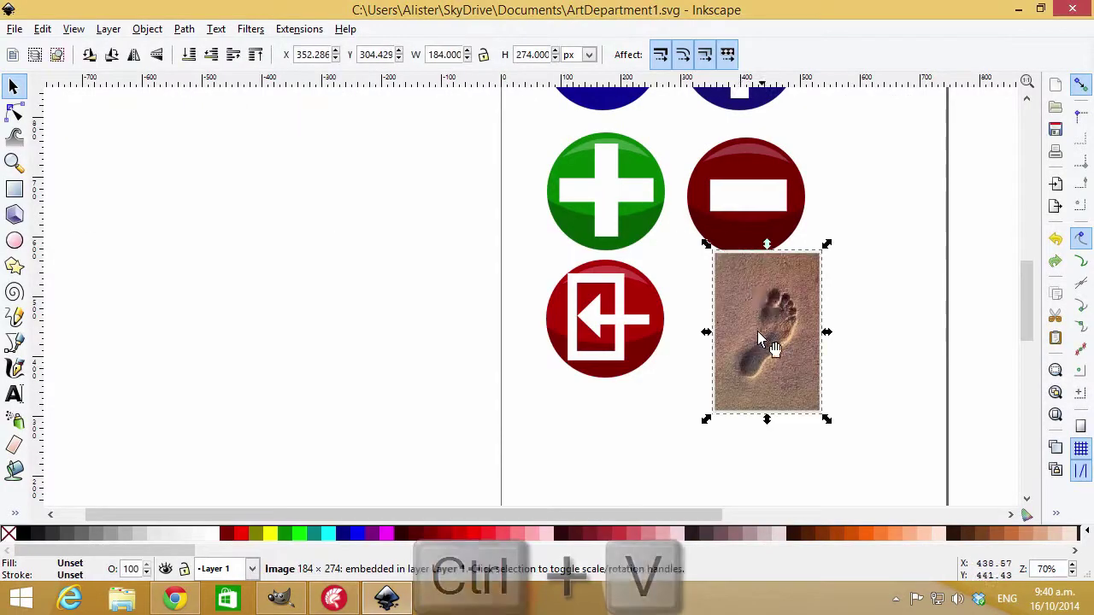
pyautogui.moveTo(757, 287); pyautogui.dragTo(785, 309)
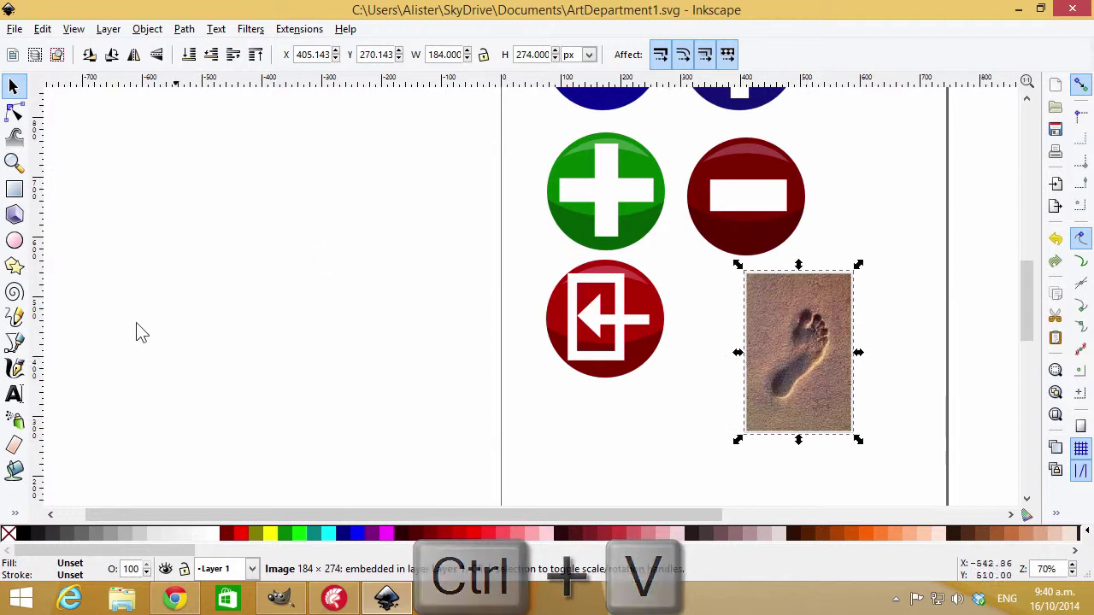
# Trace the photo's sole and heel, without the toes, with a closed straight-segment Bezier path
pyautogui.click(17, 344)
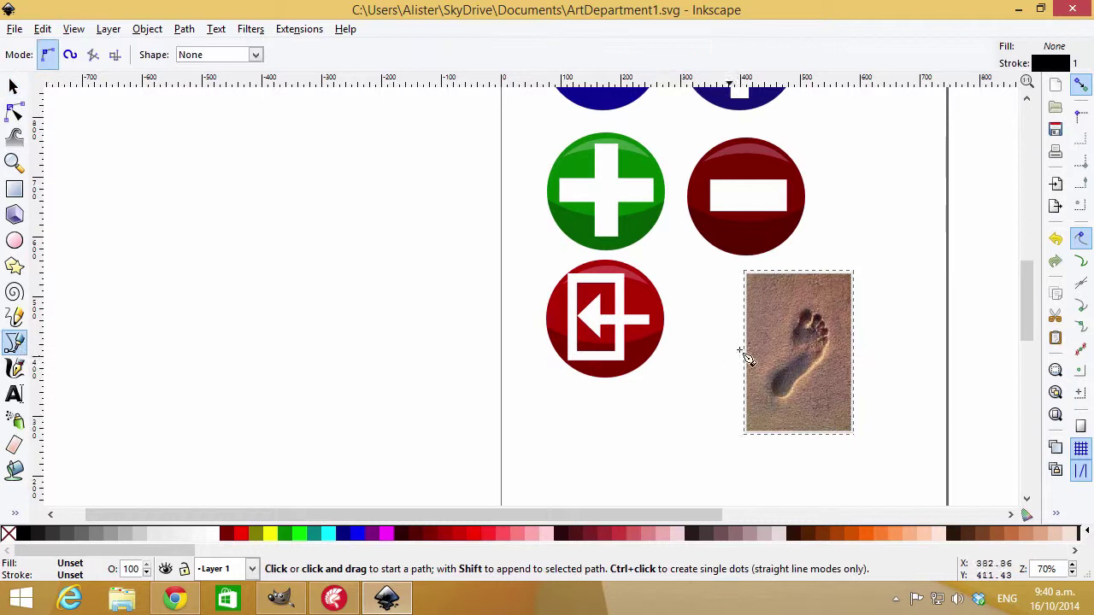
pyautogui.click(799, 325)
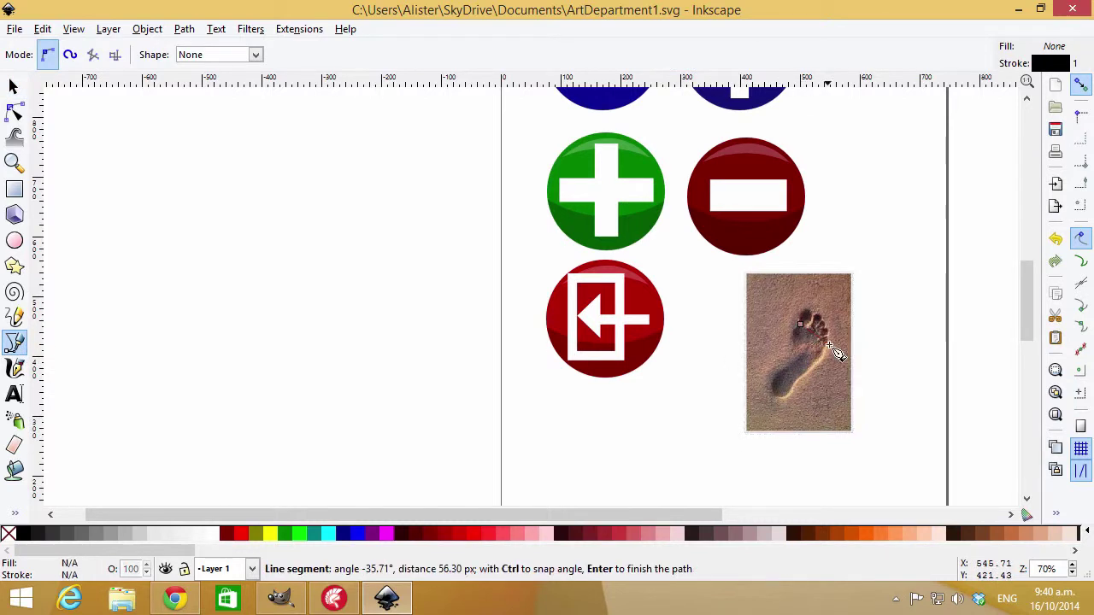
pyautogui.click(826, 346)
pyautogui.click(820, 361)
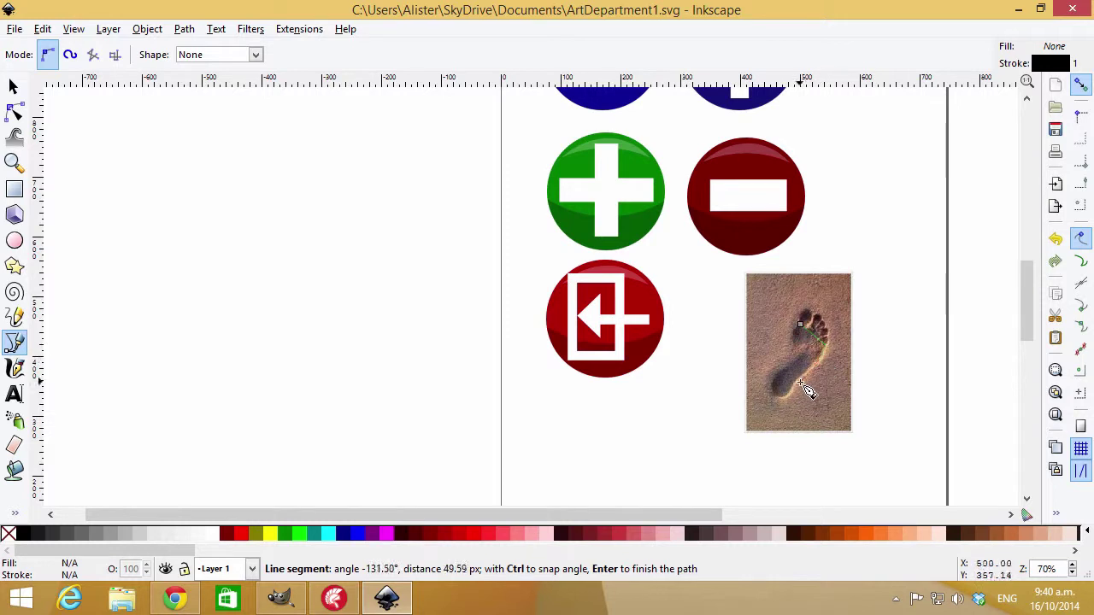
pyautogui.click(803, 389)
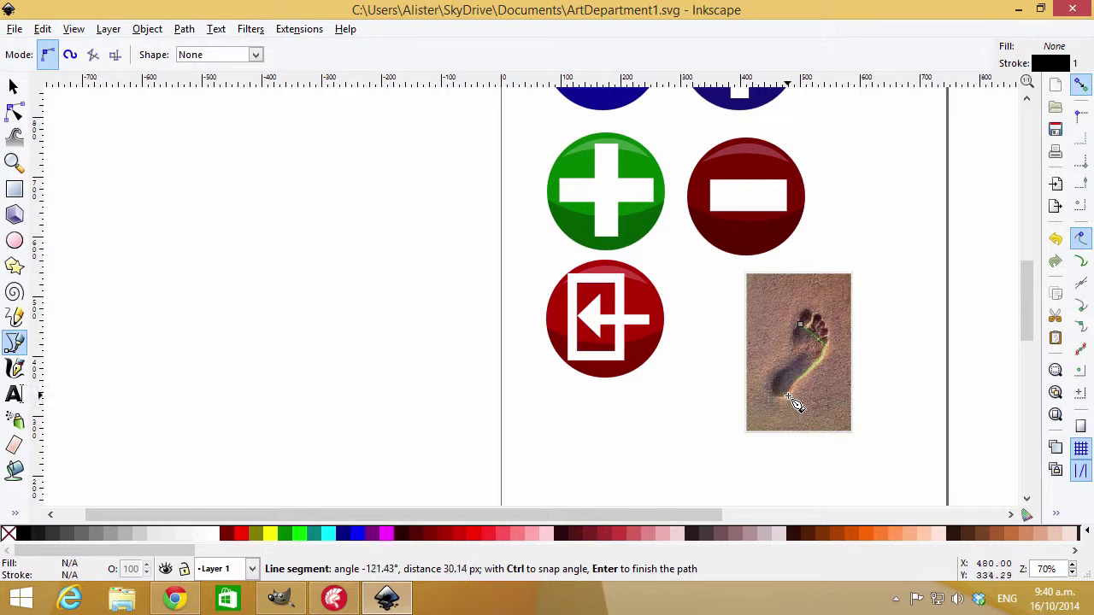
pyautogui.click(794, 398)
pyautogui.click(774, 396)
pyautogui.click(770, 382)
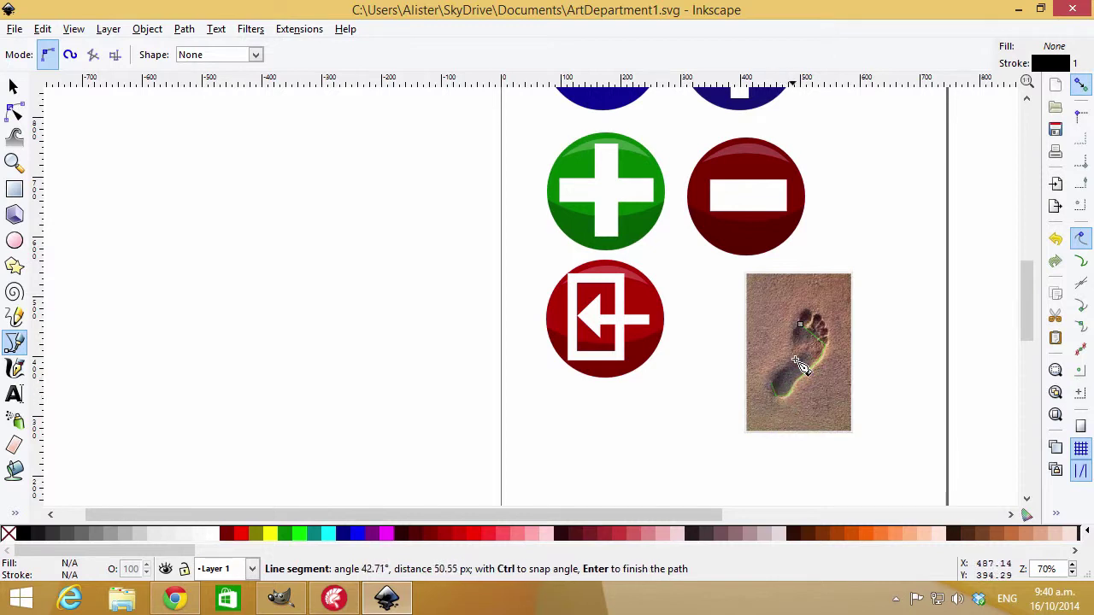
pyautogui.click(803, 353)
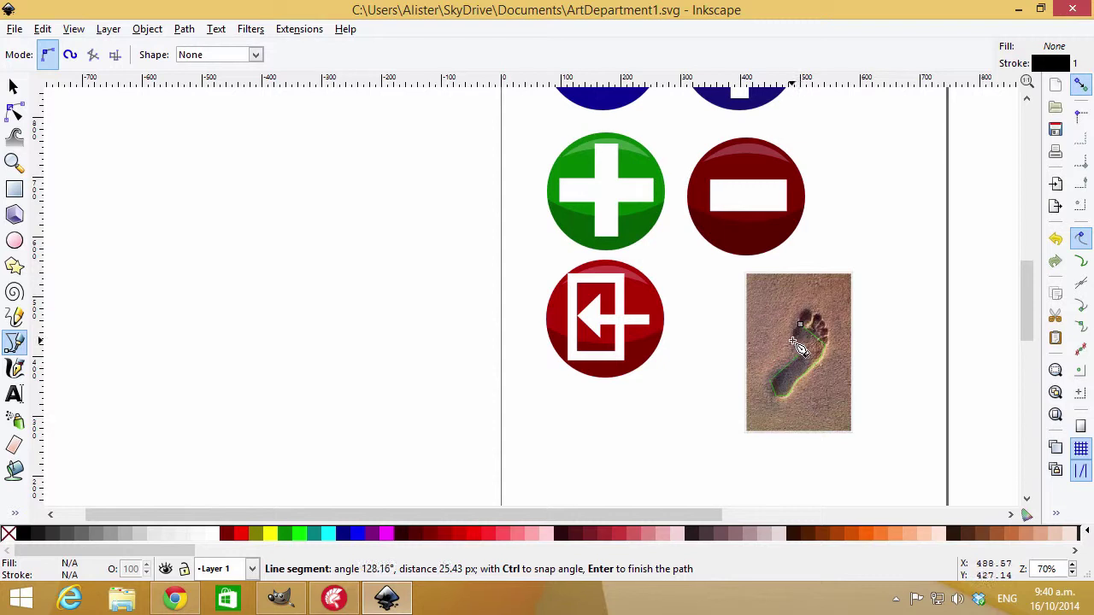
pyautogui.click(800, 326)
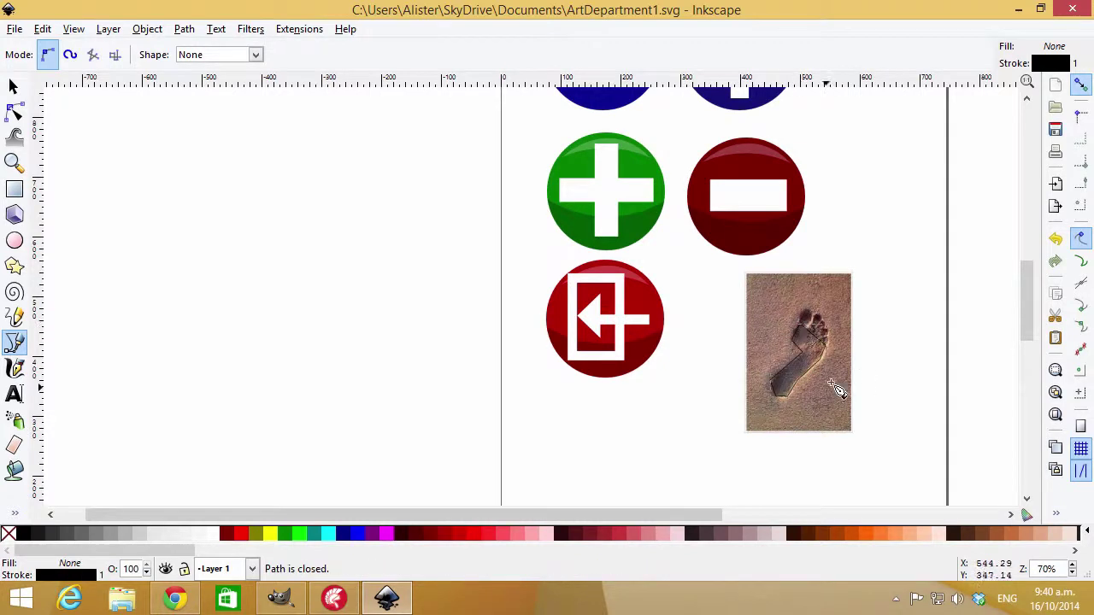
# Bend the straight segments of the sole outline into curves that follow the footprint in the photo
pyautogui.keyDown('ctrl'); pyautogui.scroll(3, 803, 365); pyautogui.keyUp('ctrl')
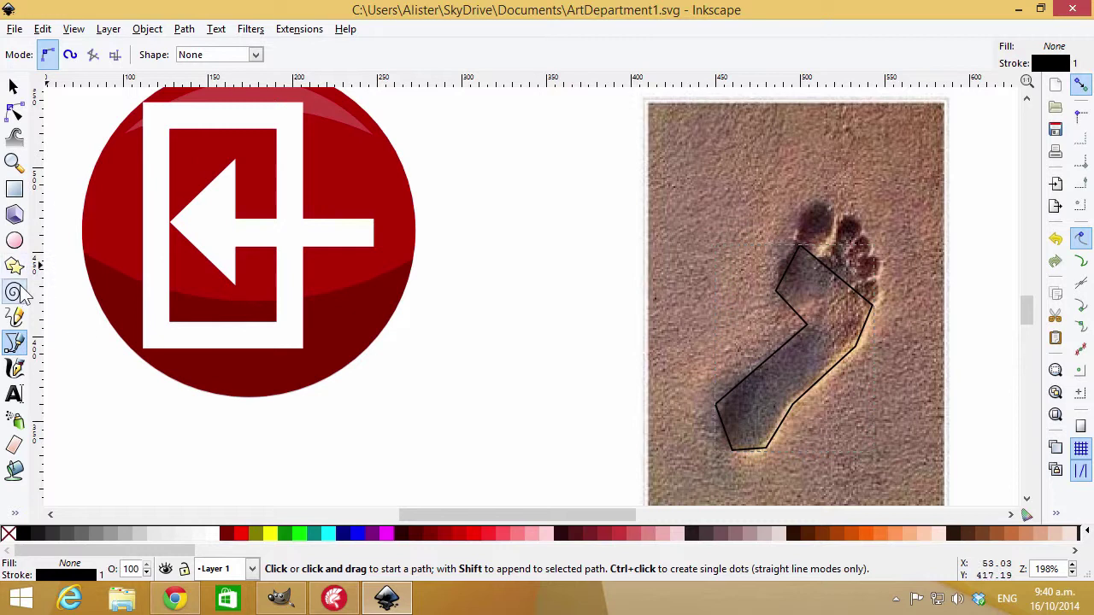
pyautogui.click(14, 112)
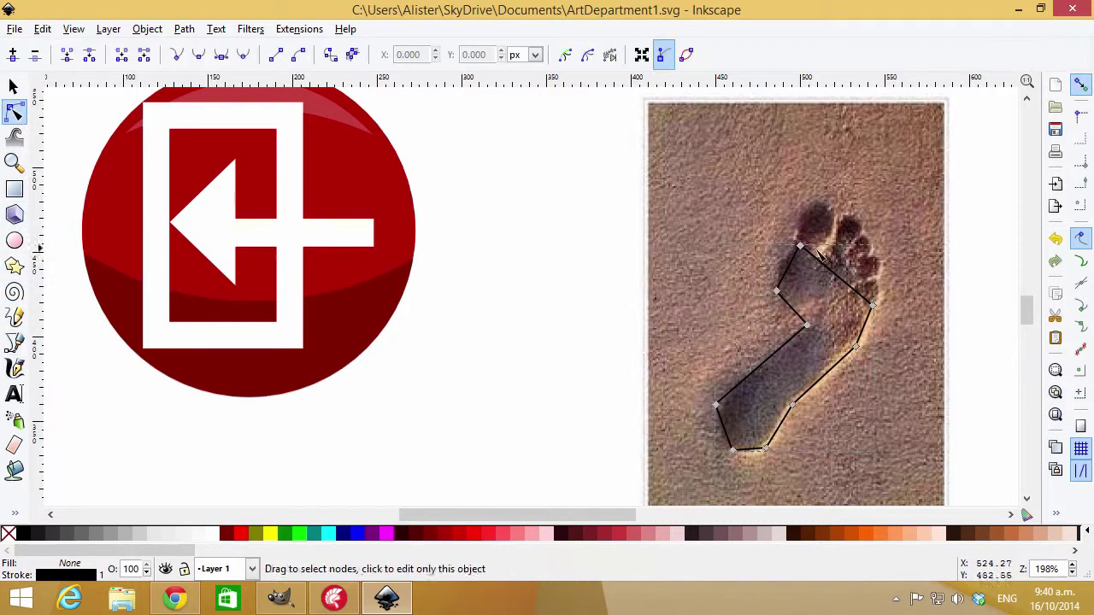
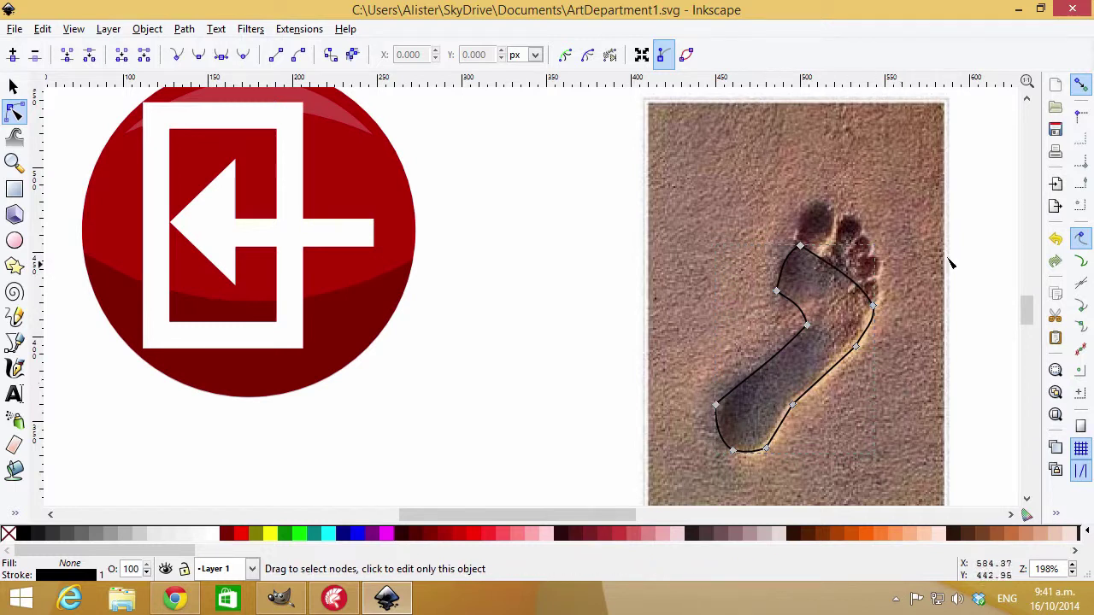
# Draw five black ellipses over the photo's toes, decreasing in size from the big toe to the little toe
pyautogui.click(23, 243)
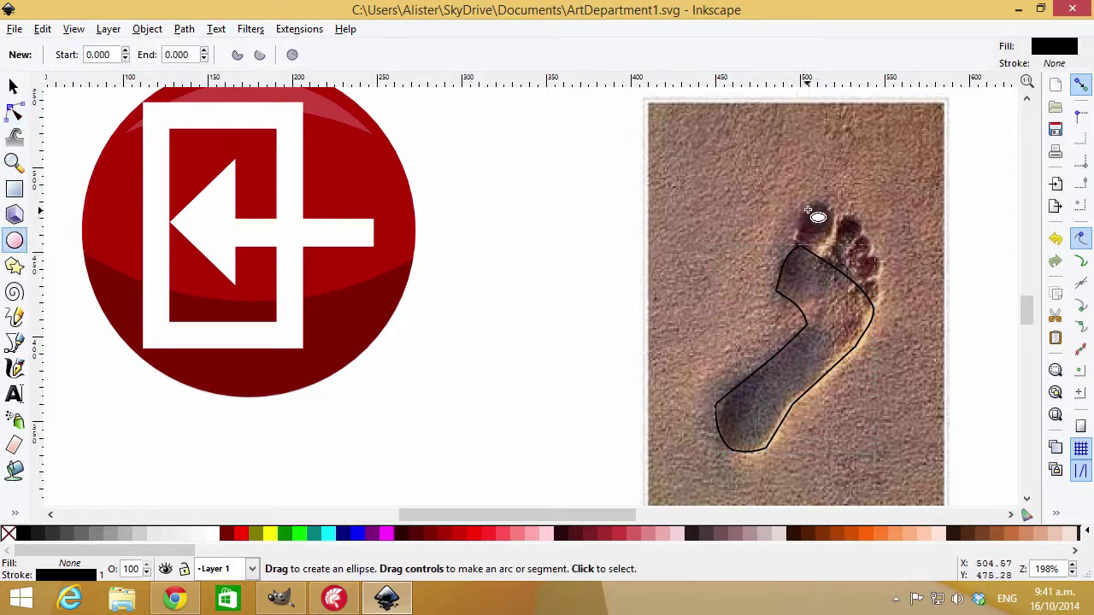
pyautogui.moveTo(807, 209); pyautogui.dragTo(889, 305)
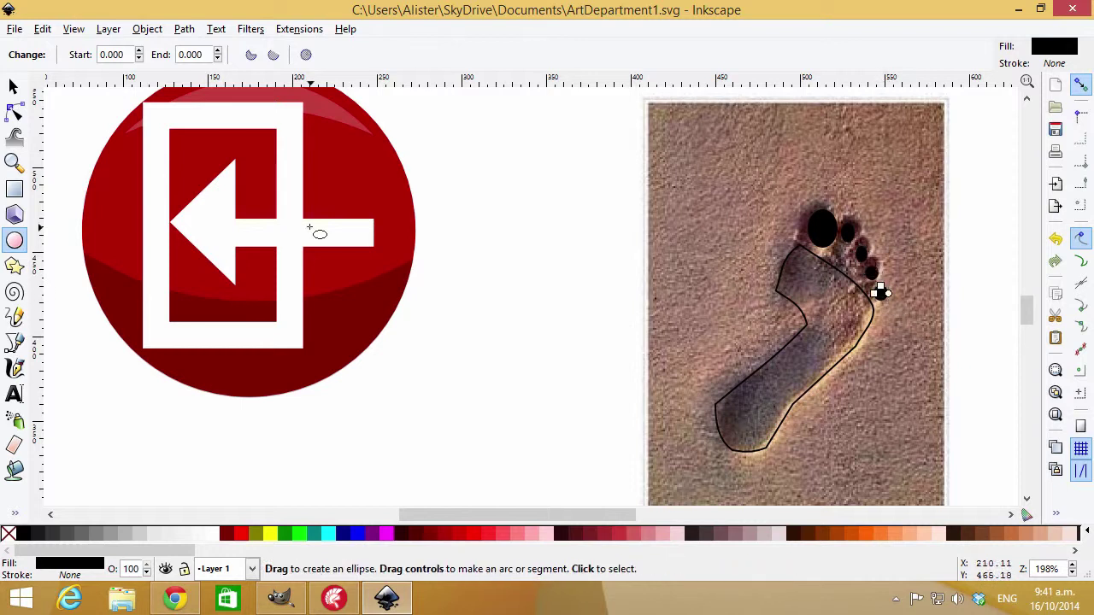
# Reposition the three largest toe ellipses, sizing the third toe to about 13 by 18 px and the big toe to about 19 by 27 px
pyautogui.press('s')
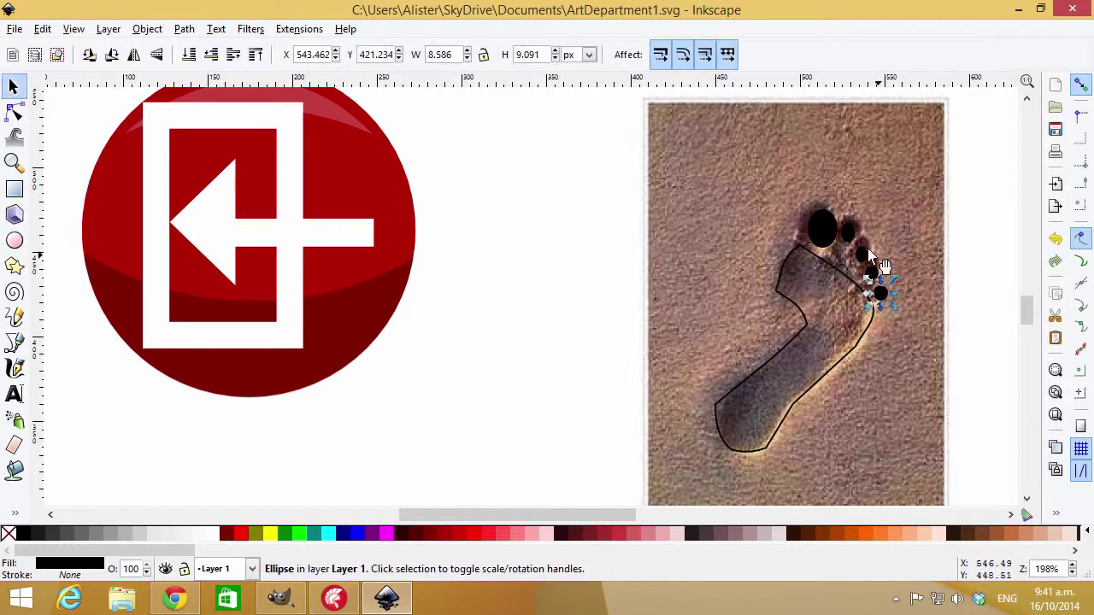
pyautogui.moveTo(813, 234); pyautogui.dragTo(883, 229)
pyautogui.click(848, 227)
pyautogui.click(866, 256)
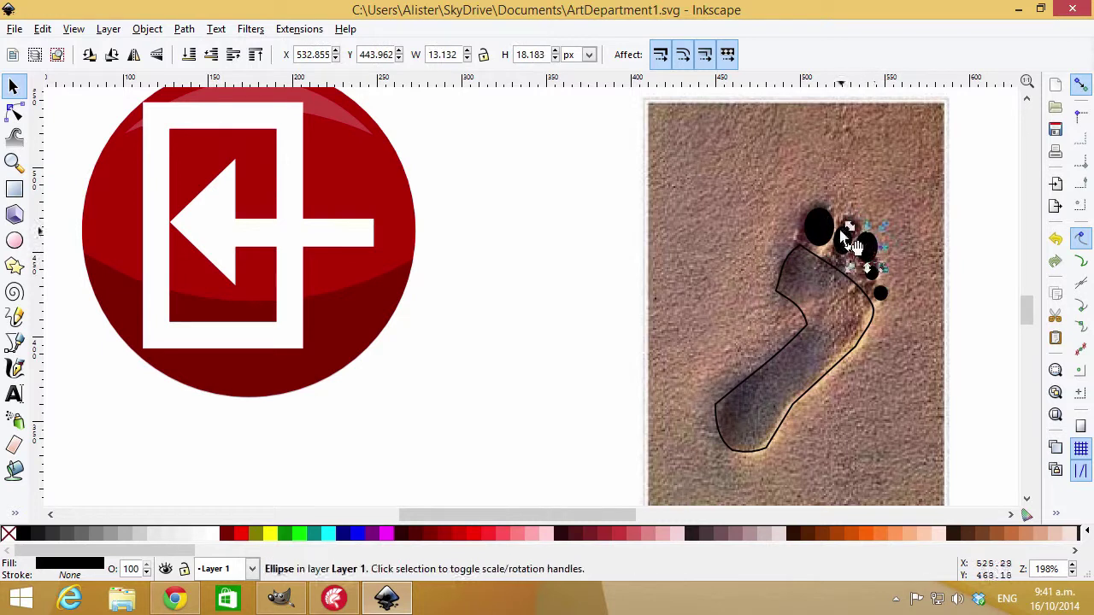
pyautogui.click(817, 226)
pyautogui.moveTo(792, 195); pyautogui.dragTo(801, 195)
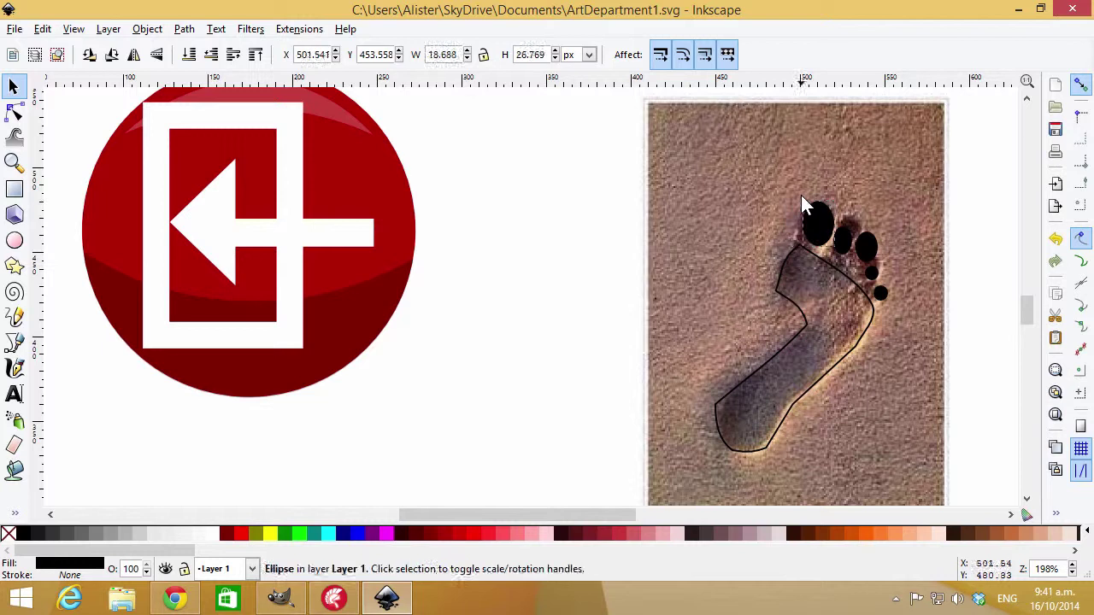
pyautogui.click(882, 275)
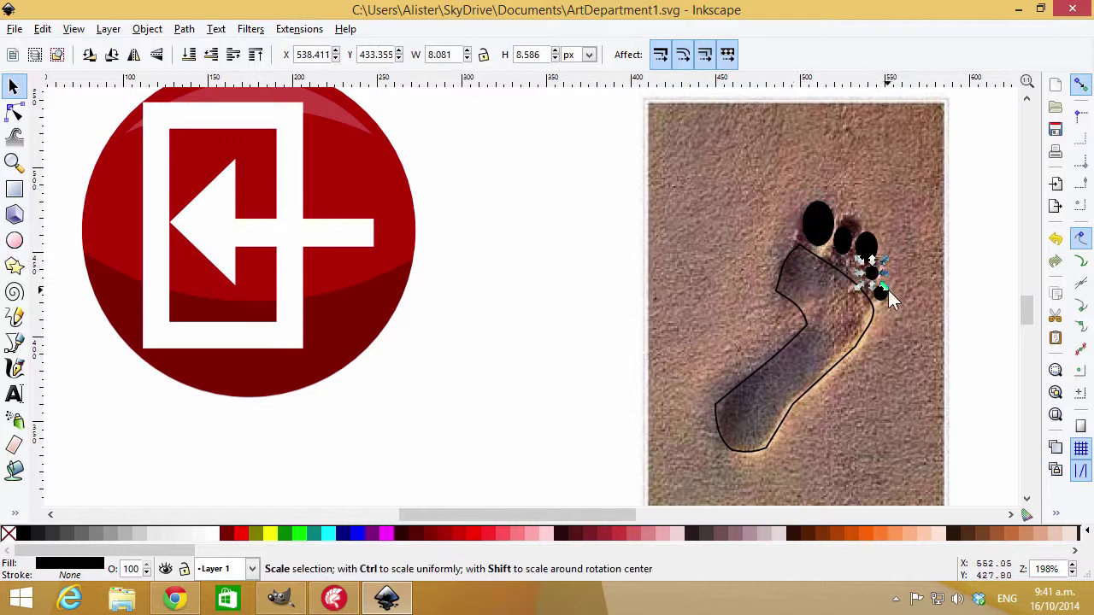
pyautogui.moveTo(890, 290); pyautogui.dragTo(899, 290)
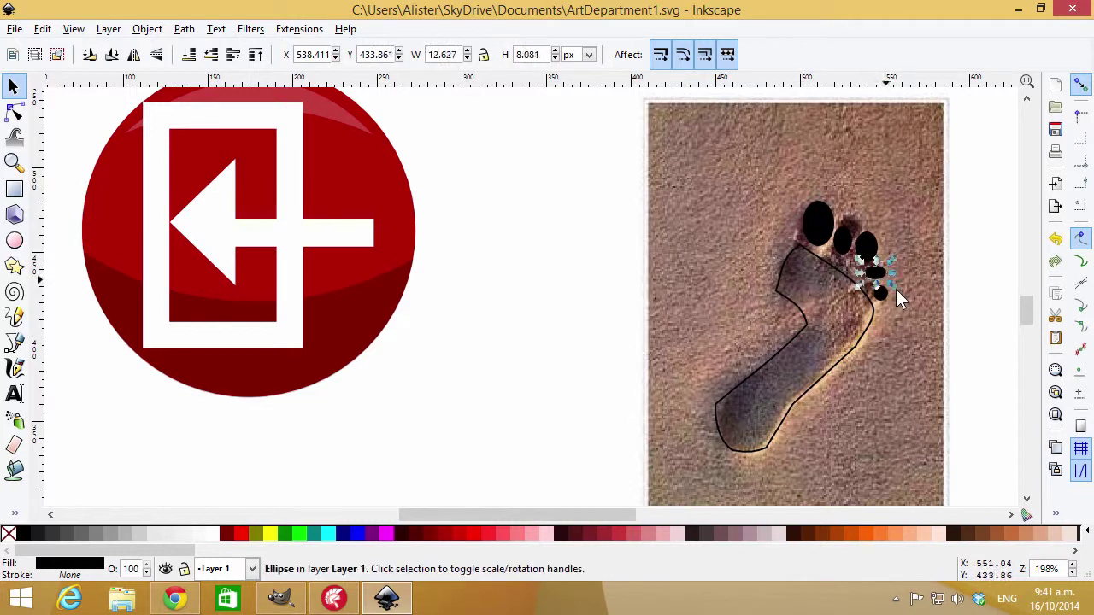
pyautogui.hotkey('ctrl', 'z')
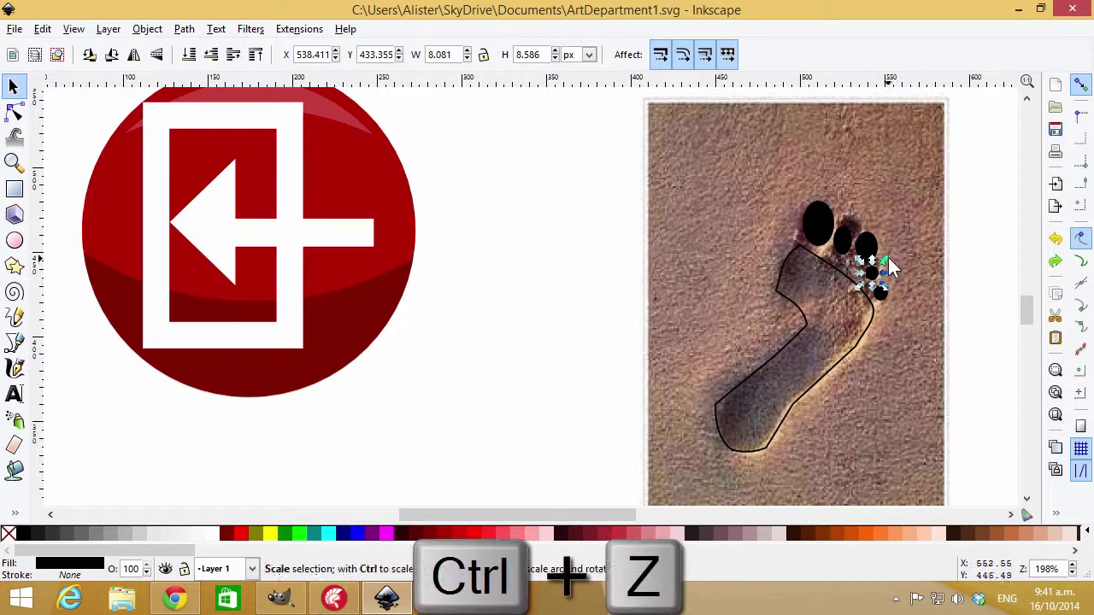
pyautogui.hotkey('ctrl', 'z')
pyautogui.hotkey('ctrl', 'z')
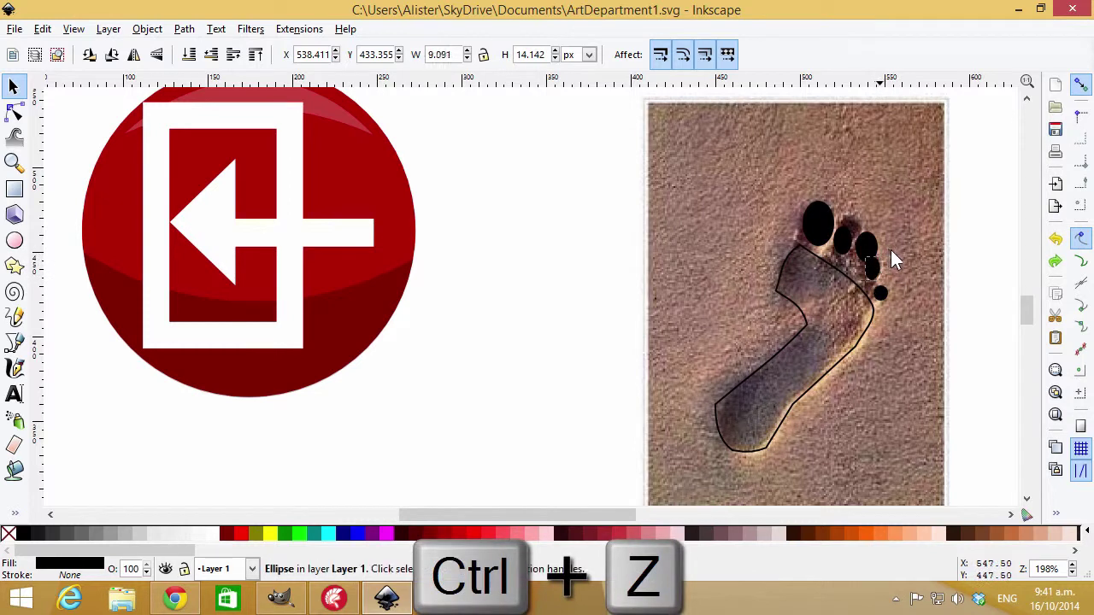
# Lengthen the fourth toe to about 10 by 14 px and shift the two smallest toes slightly outward
pyautogui.moveTo(894, 287); pyautogui.dragTo(903, 291)
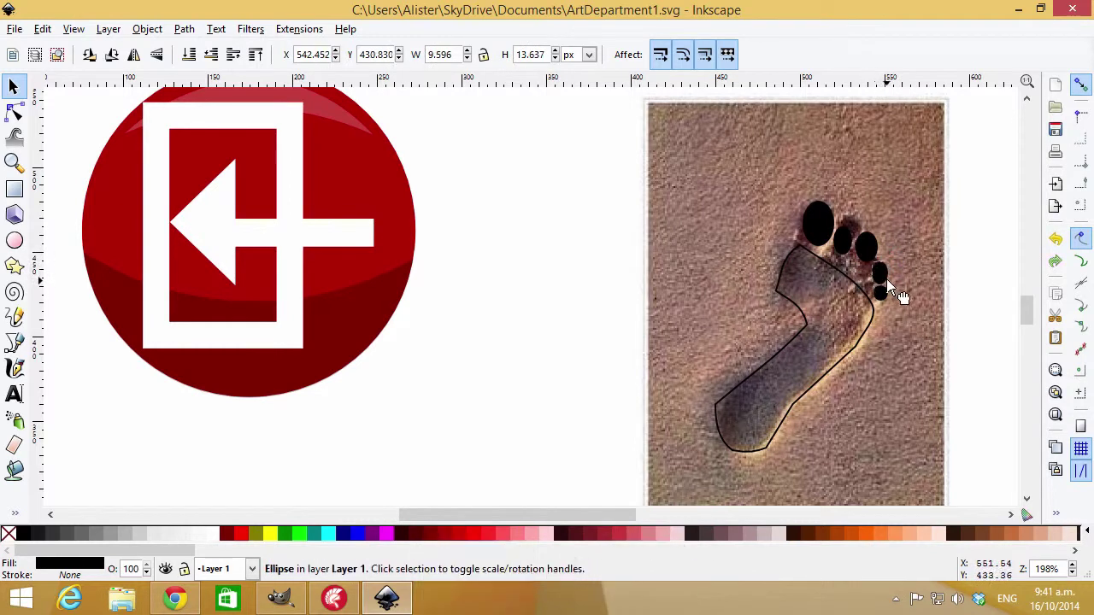
pyautogui.click(882, 294)
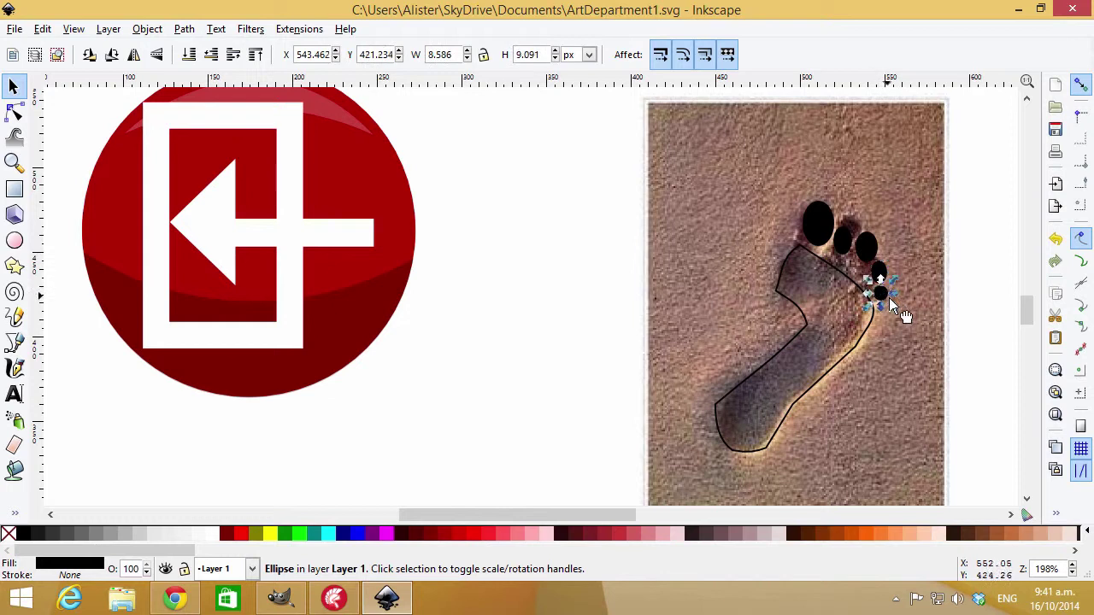
pyautogui.moveTo(883, 296); pyautogui.dragTo(874, 254)
pyautogui.hotkey('ctrl', 'z')
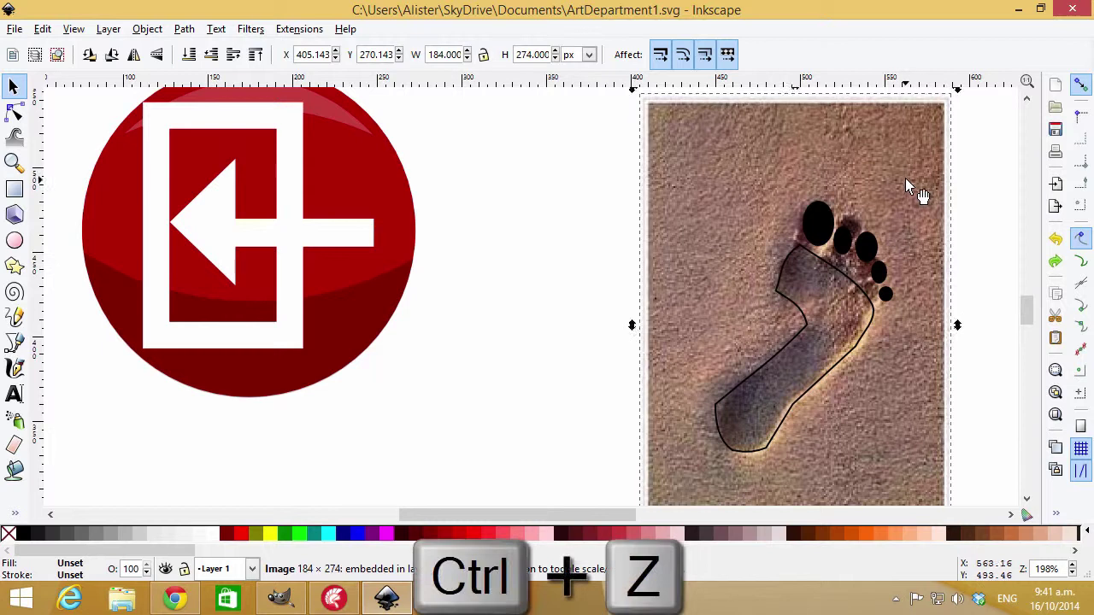
# Delete the footprint photo and rotate the five toe ellipses together slightly clockwise
pyautogui.hotkey('ctrl', 'z')
pyautogui.moveTo(773, 168); pyautogui.dragTo(940, 314)
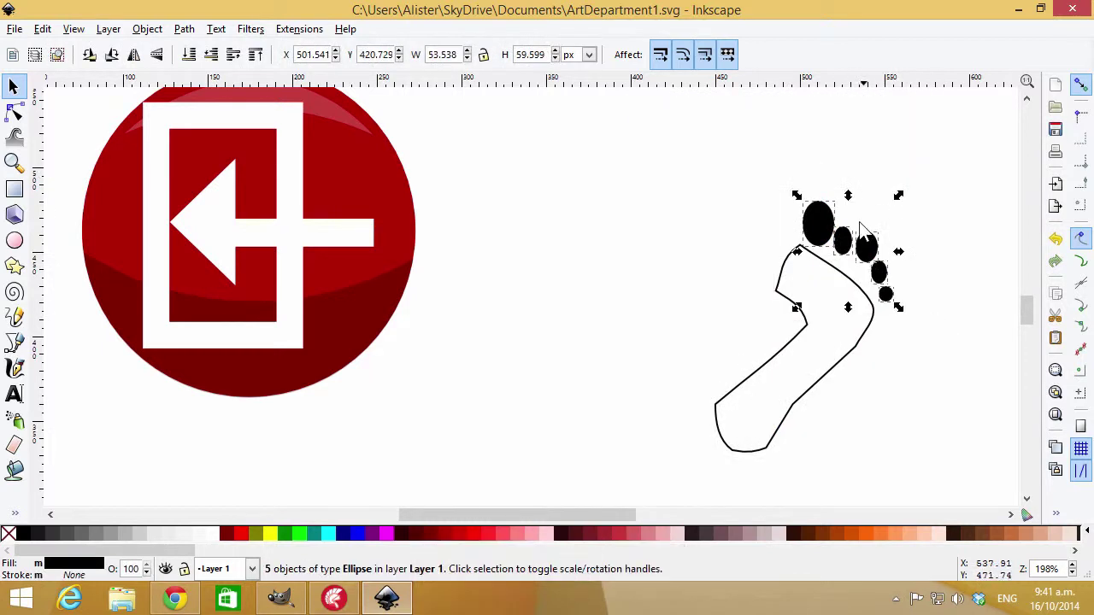
pyautogui.click(842, 241)
pyautogui.moveTo(900, 198); pyautogui.dragTo(919, 227)
pyautogui.press('Escape')
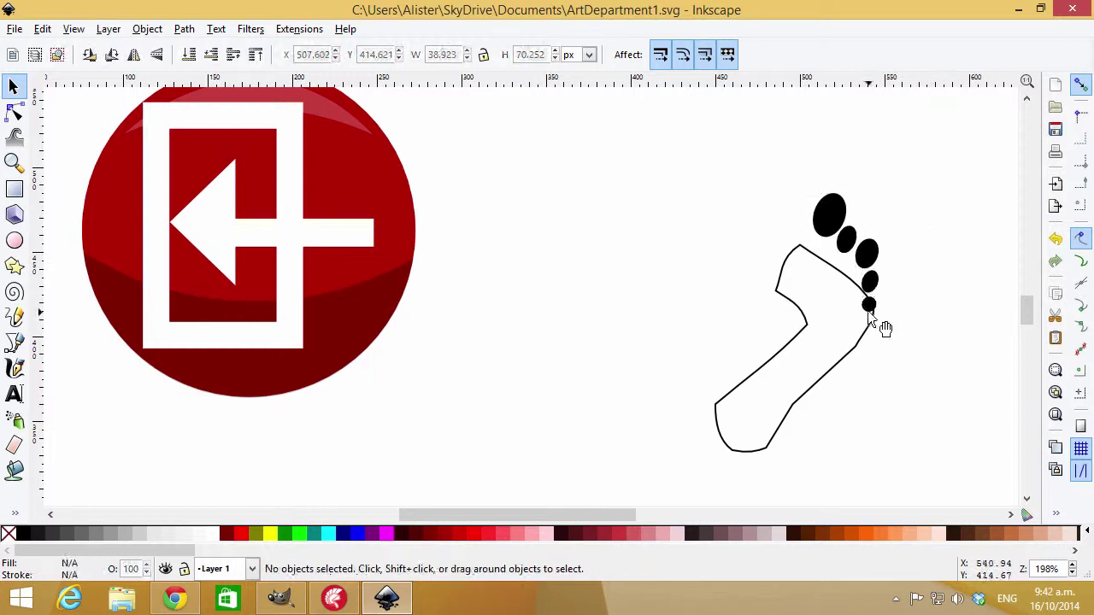
# Move the individual toe ellipses so they sit evenly spaced along the front edge of the sole outline
pyautogui.moveTo(889, 301)
pyautogui.mouseDown()
pyautogui.moveTo(898, 312)
pyautogui.moveTo(891, 287)
pyautogui.mouseUp()
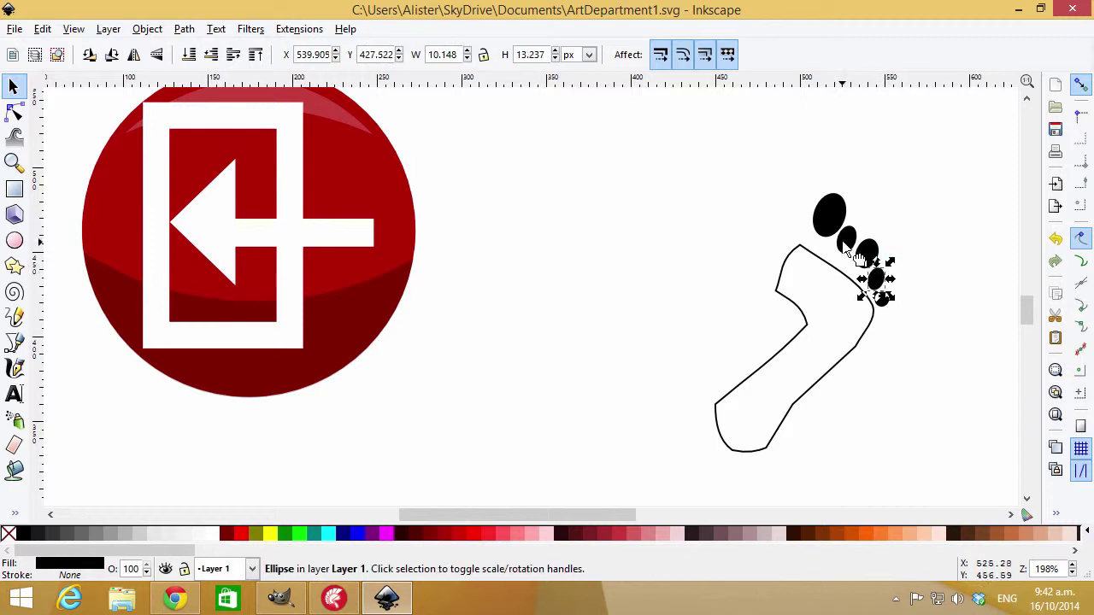
pyautogui.moveTo(830, 221); pyautogui.dragTo(821, 228)
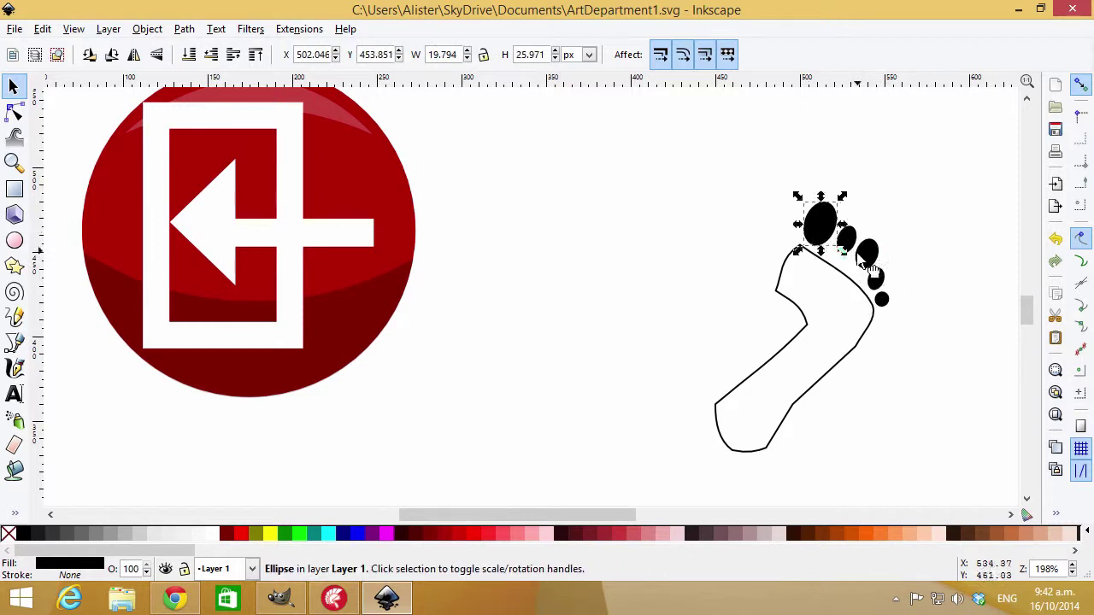
pyautogui.moveTo(868, 265); pyautogui.dragTo(841, 243)
pyautogui.hotkey('ctrl', 'z')
# Fill the sole outline of the footprint with solid black
pyautogui.click(900, 365)
pyautogui.click(858, 344)
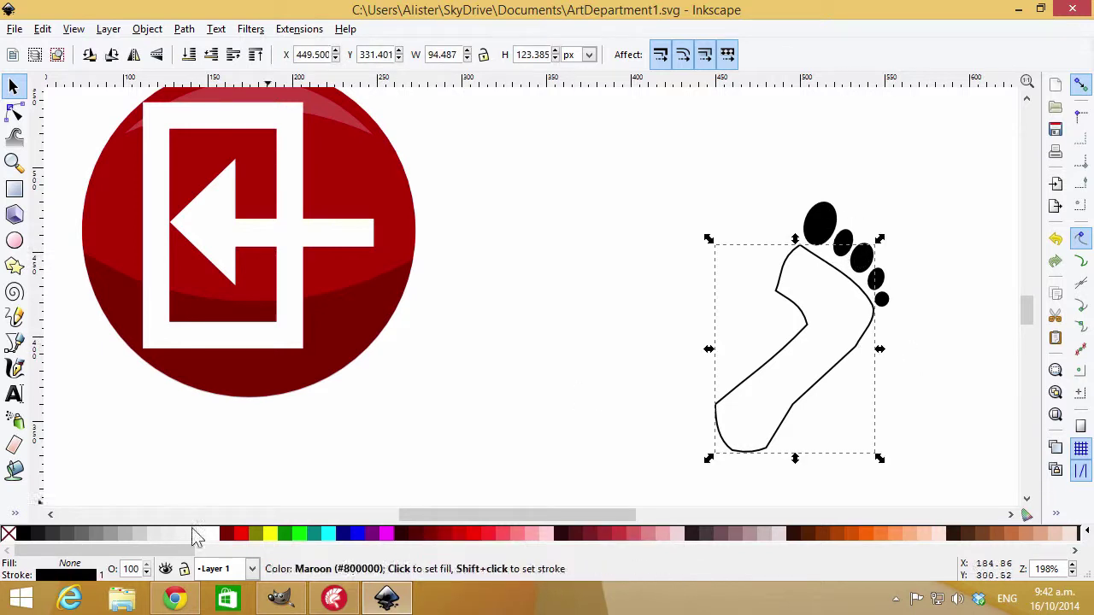
pyautogui.click(22, 534)
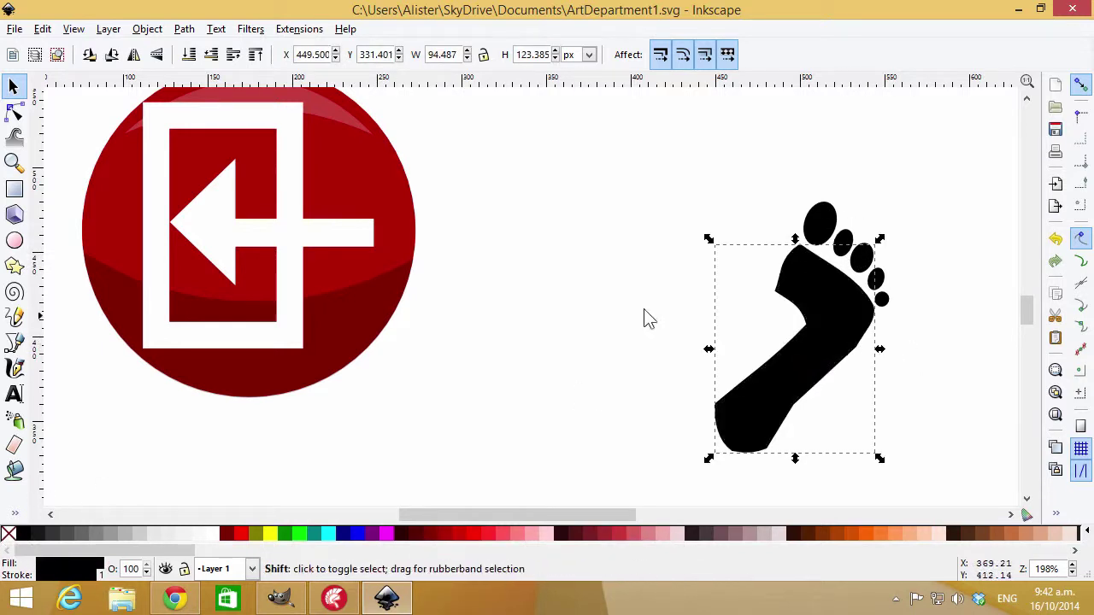
# Edit the sole's nodes and adjust both handles of the corner below the big-toe ball to round that bulge
pyautogui.click(620, 339)
pyautogui.click(791, 303)
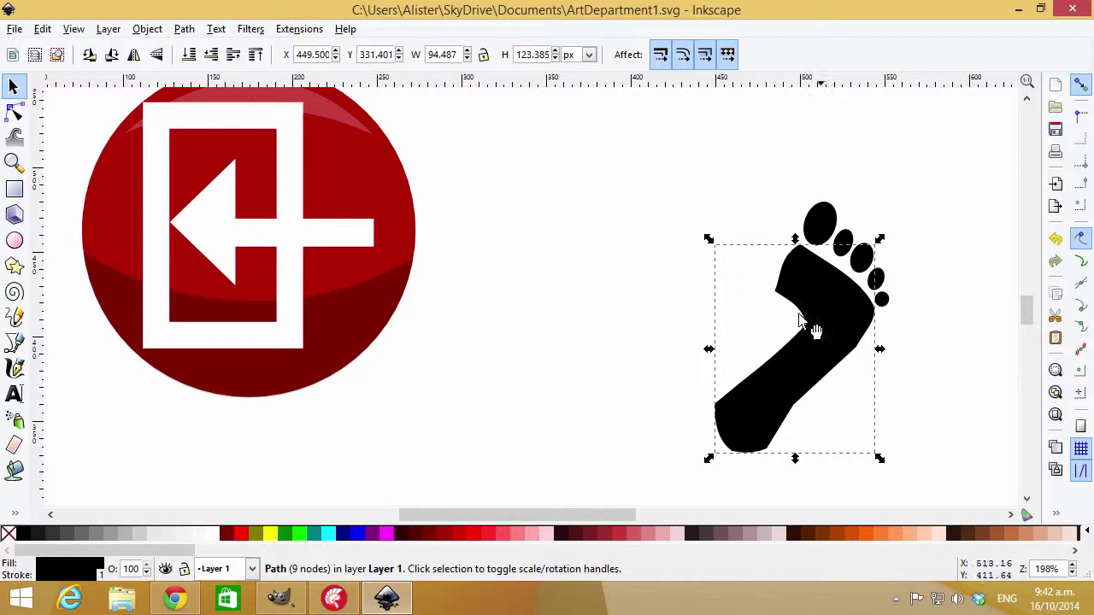
pyautogui.click(764, 288)
pyautogui.click(778, 295)
pyautogui.scroll(3, 786, 308)
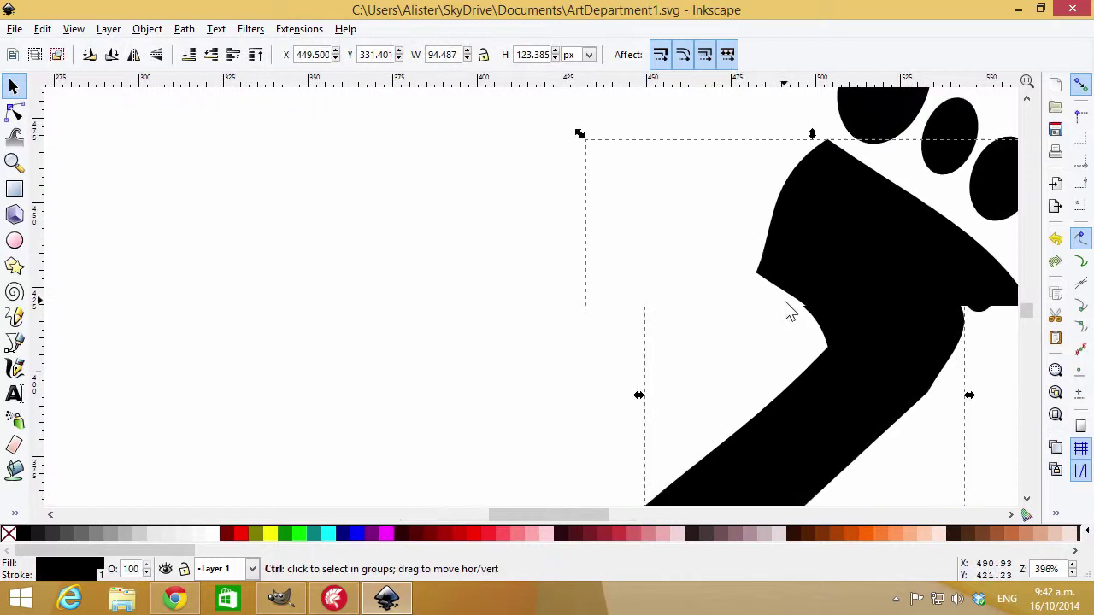
pyautogui.click(14, 111)
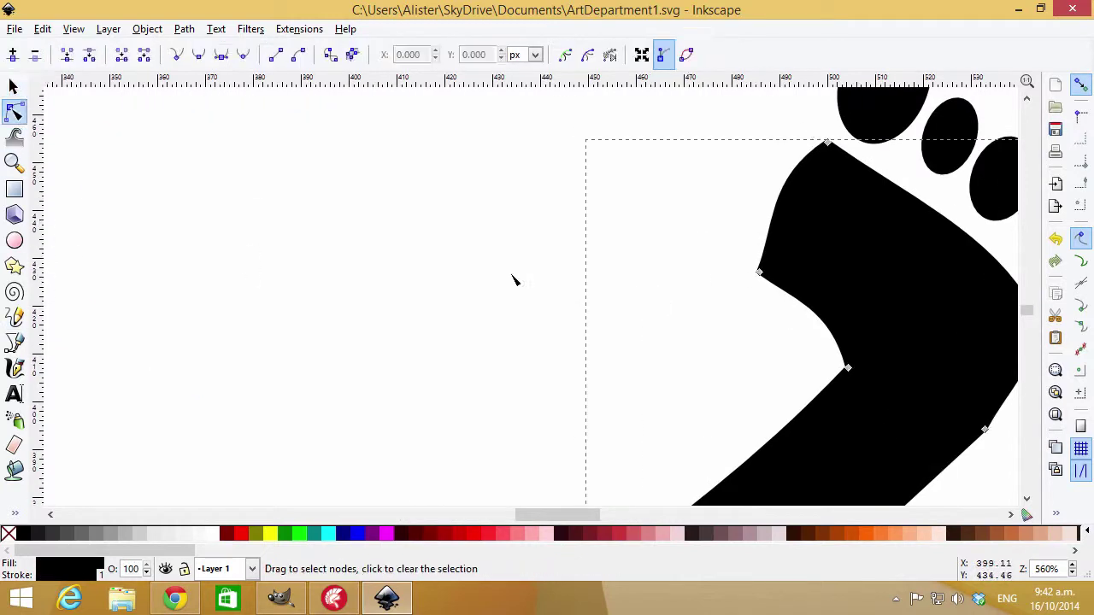
pyautogui.click(758, 274)
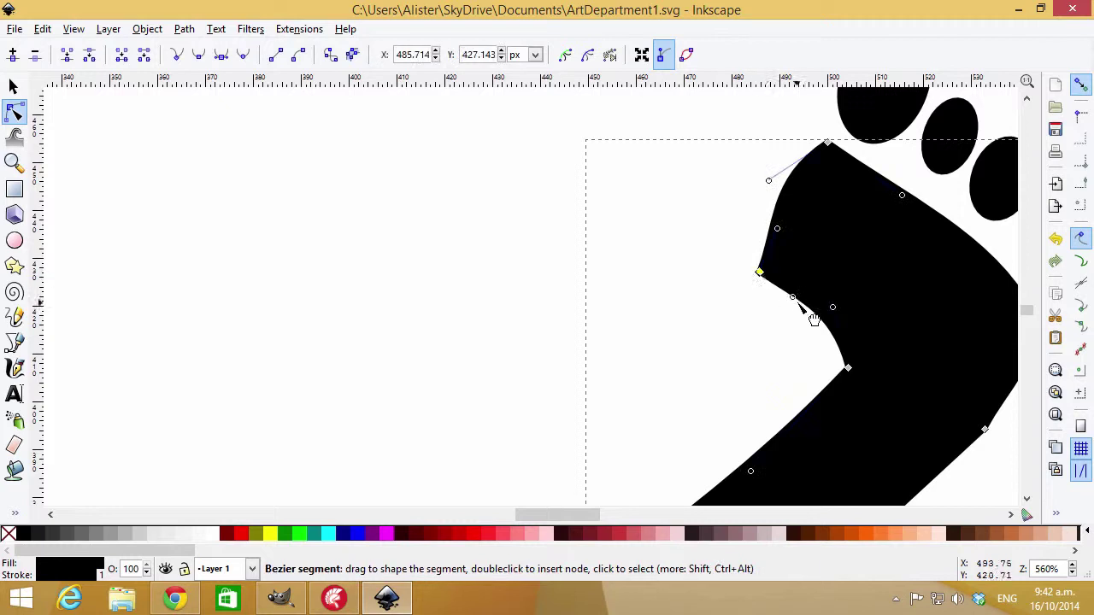
pyautogui.moveTo(795, 301); pyautogui.dragTo(782, 309)
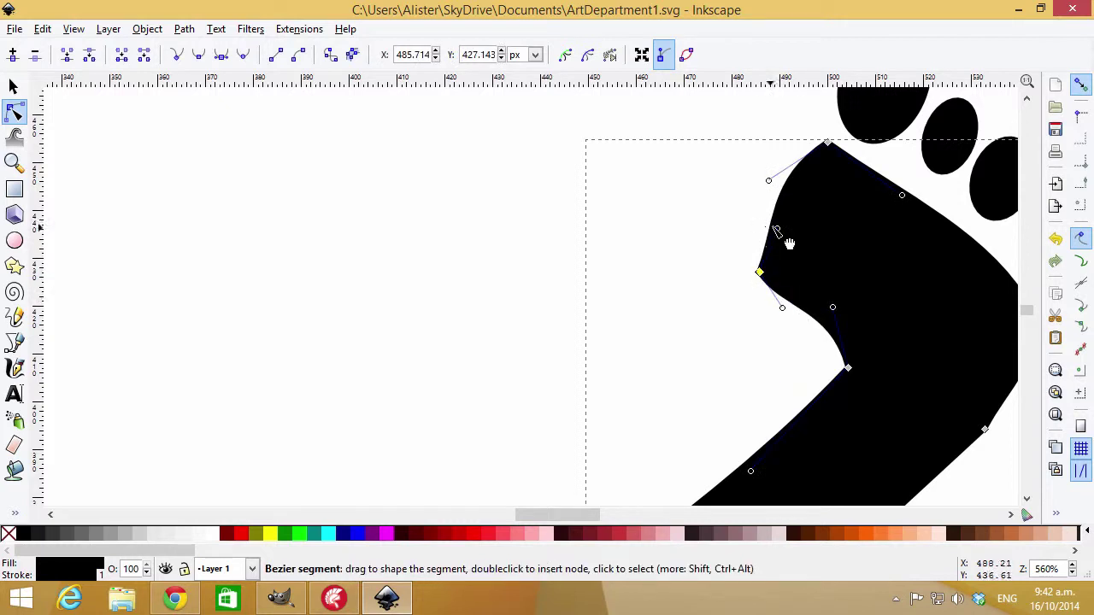
pyautogui.moveTo(774, 233); pyautogui.dragTo(750, 252)
# Reshape the curves around the inner arch node and bow the sole's front edge outward toward the toes
pyautogui.moveTo(833, 307); pyautogui.dragTo(857, 337)
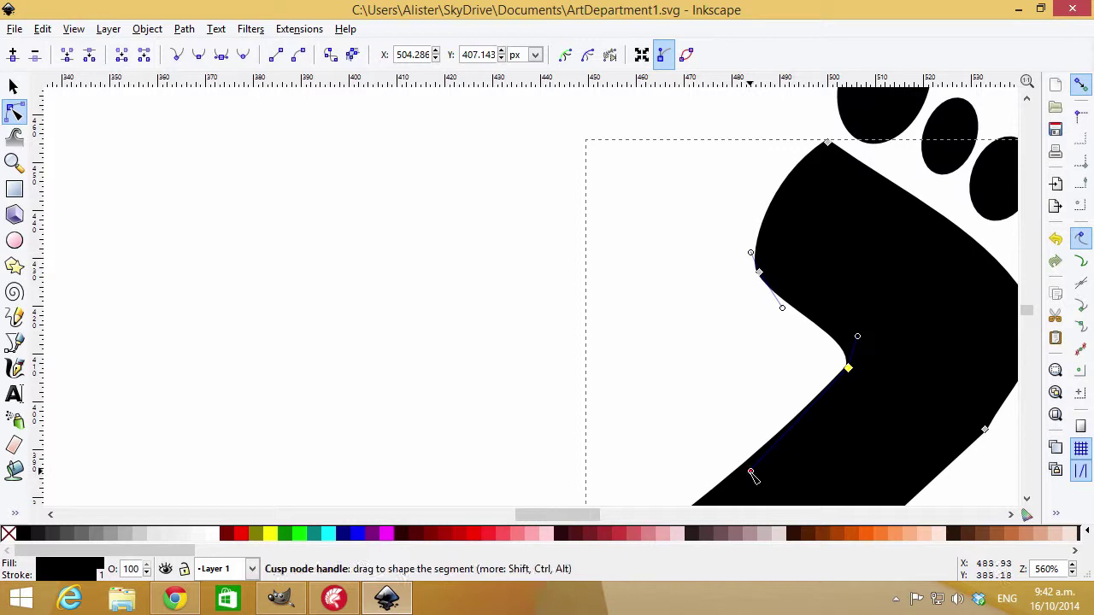
pyautogui.moveTo(751, 472); pyautogui.dragTo(812, 429)
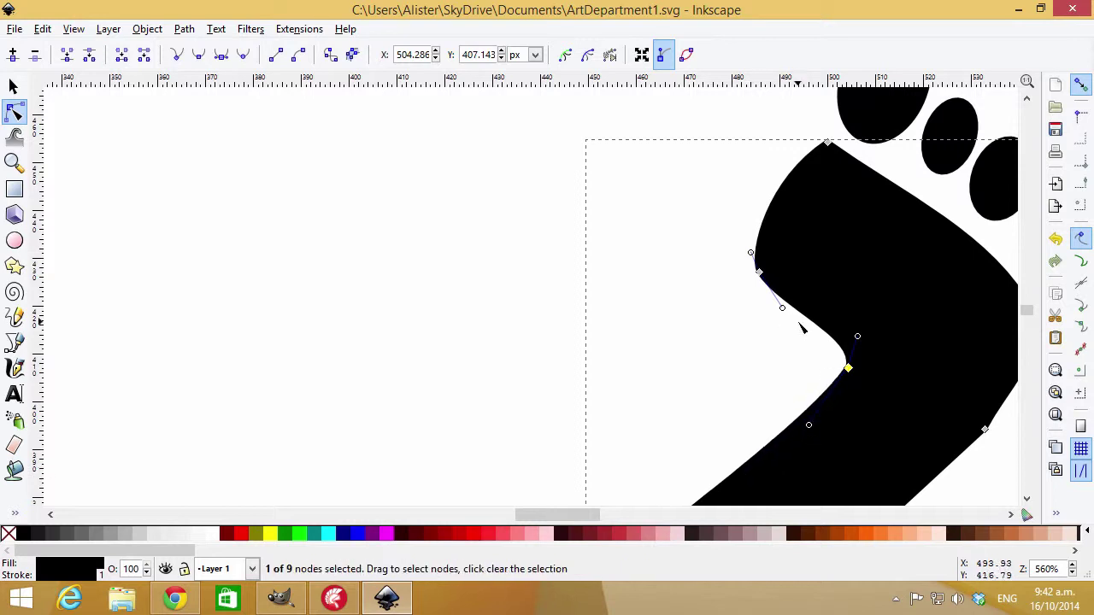
pyautogui.scroll(-2, 803, 325)
pyautogui.scroll(2, 801, 321)
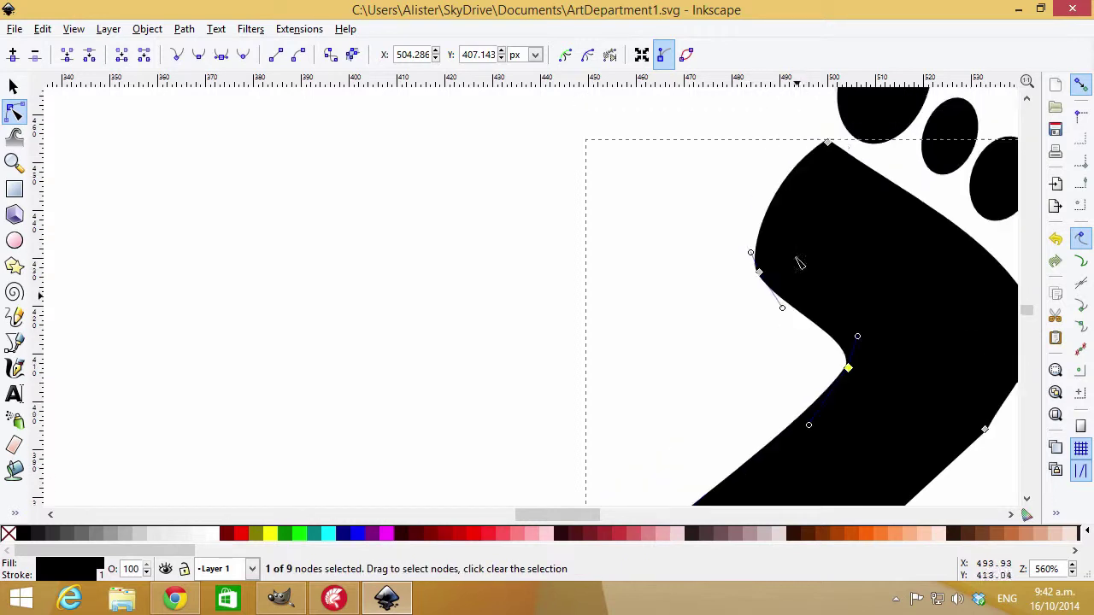
pyautogui.click(828, 143)
pyautogui.moveTo(902, 196); pyautogui.dragTo(905, 160)
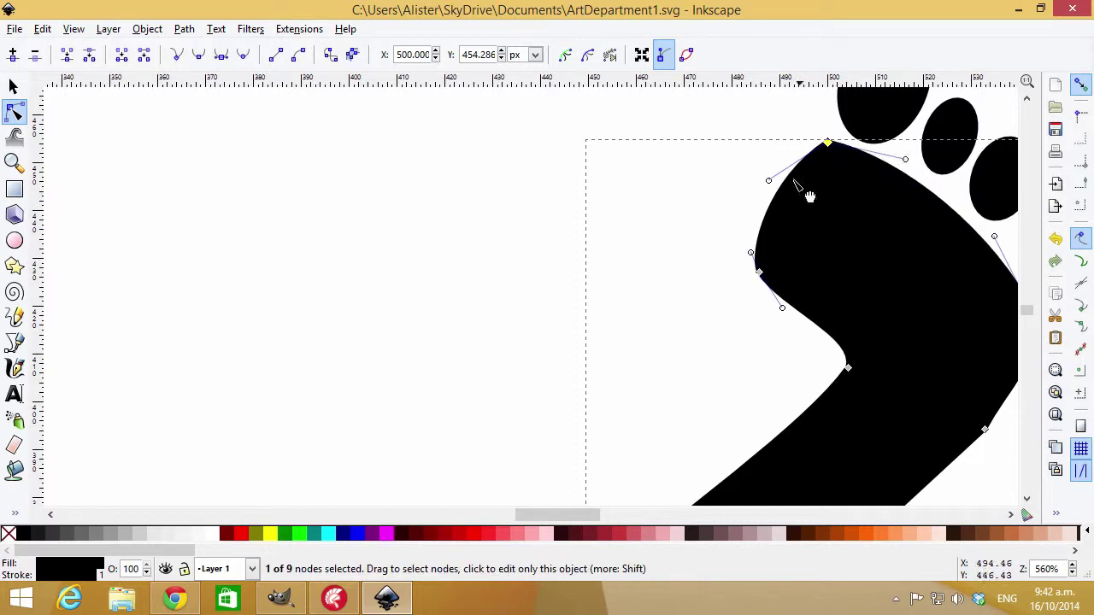
pyautogui.keyDown('ctrl'); pyautogui.scroll(-3, 863, 223); pyautogui.keyUp('ctrl')
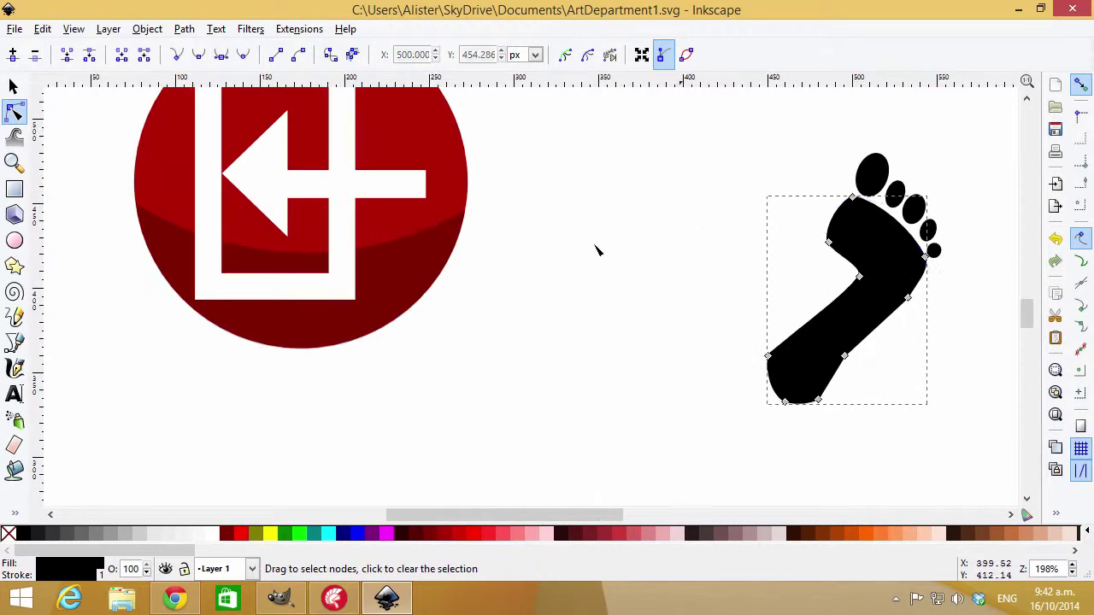
# Group the sole and its five toe ellipses into one footprint object
pyautogui.click(13, 86)
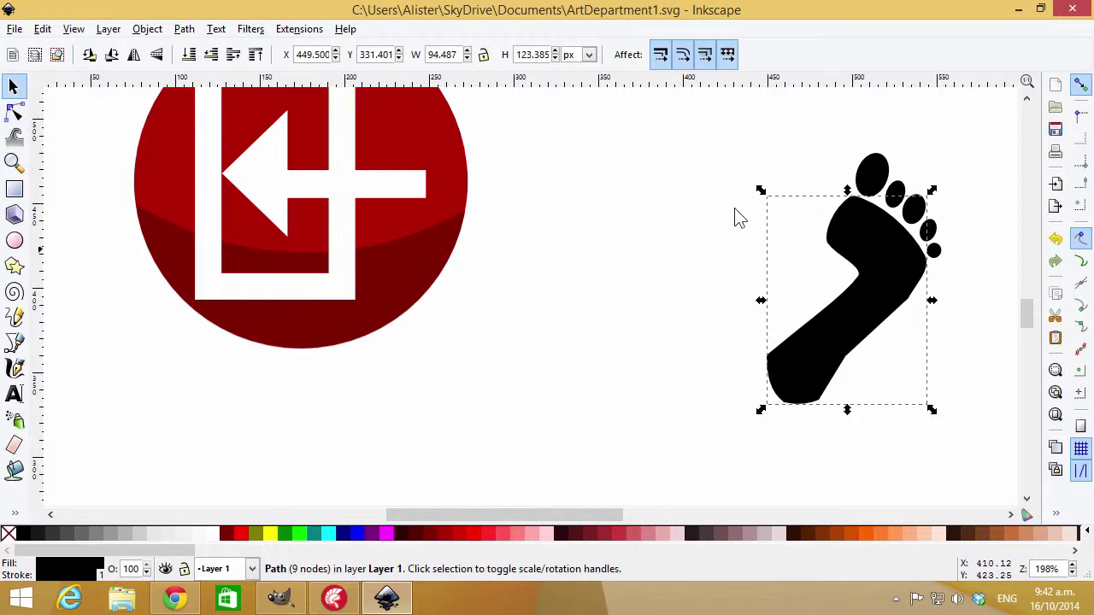
pyautogui.click(708, 147)
pyautogui.moveTo(682, 113); pyautogui.dragTo(993, 473)
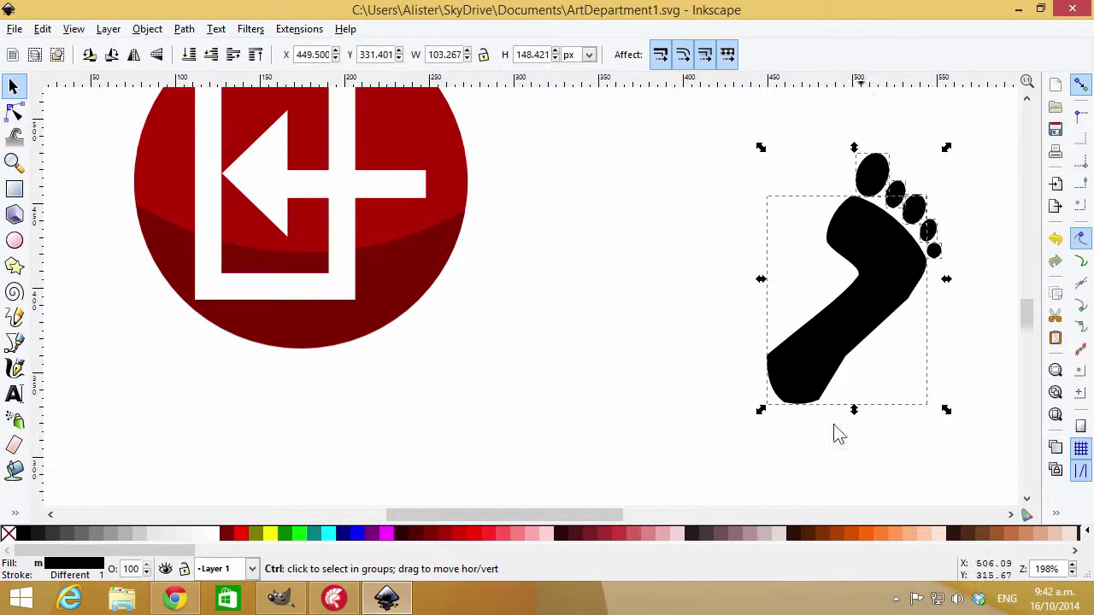
pyautogui.hotkey('ctrl', 'g')
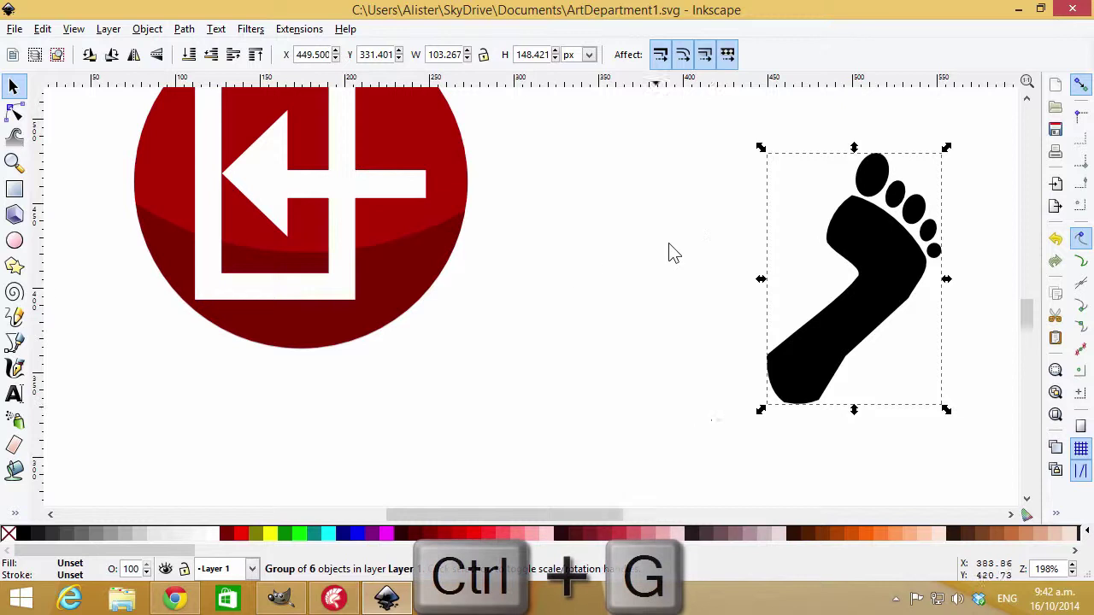
# Duplicate the dark red glossy circle behind the minus sign and place the copy directly below it, beside the exit icon
pyautogui.scroll(-1, 669, 249)
pyautogui.keyDown('ctrl'); pyautogui.scroll(-1, 670, 249); pyautogui.keyUp('ctrl')
pyautogui.keyDown('ctrl'); pyautogui.scroll(-2, 663, 254); pyautogui.keyUp('ctrl')
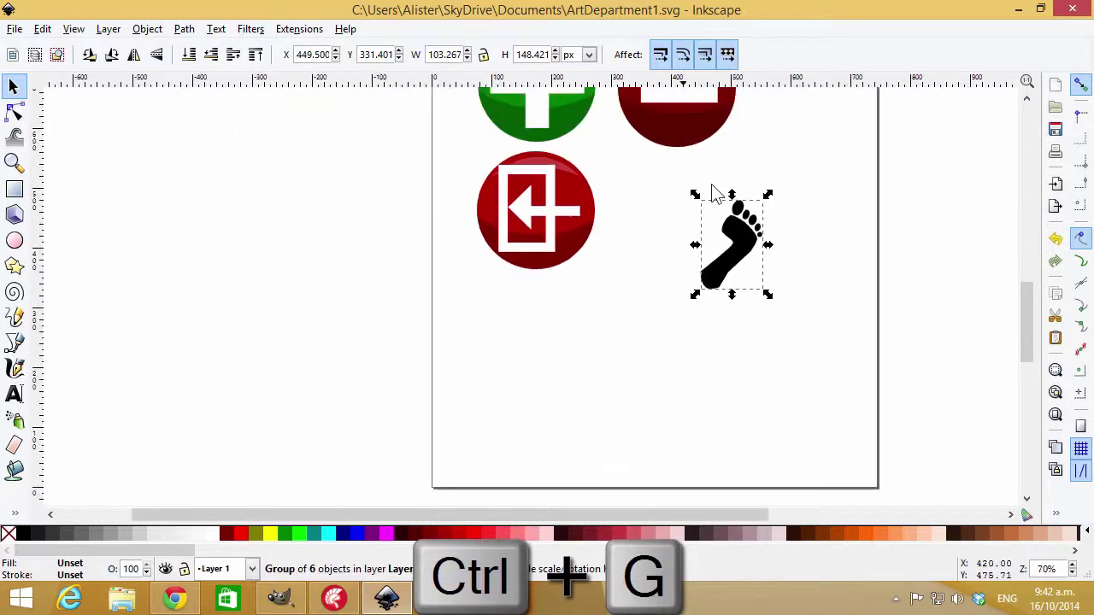
pyautogui.click(676, 177)
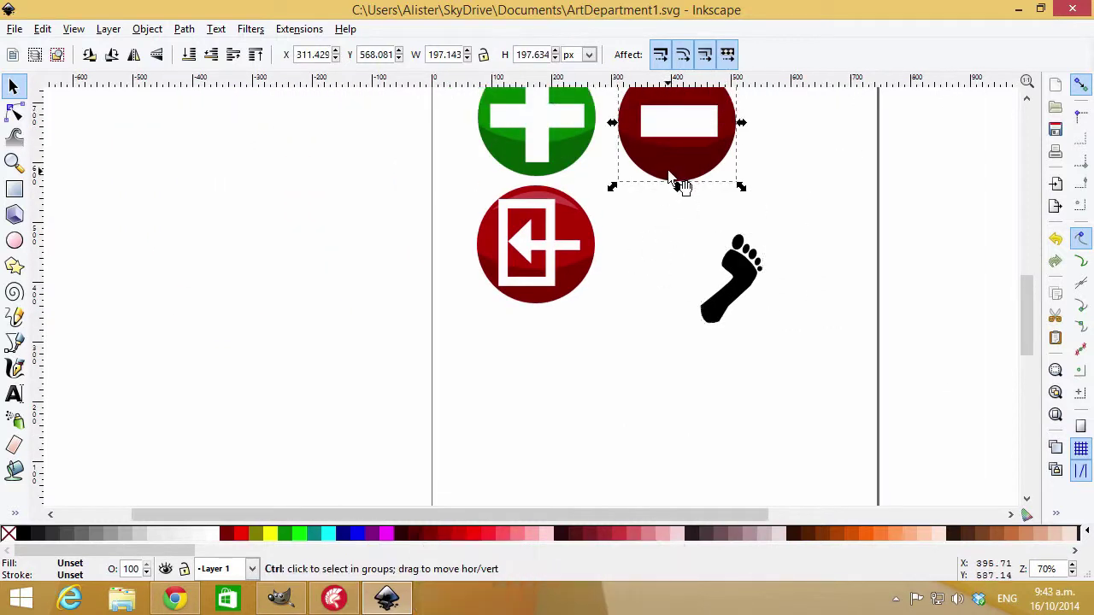
pyautogui.hotkey('ctrl', 'd')
pyautogui.moveTo(684, 231); pyautogui.dragTo(686, 305)
pyautogui.moveTo(683, 305); pyautogui.dragTo(680, 305)
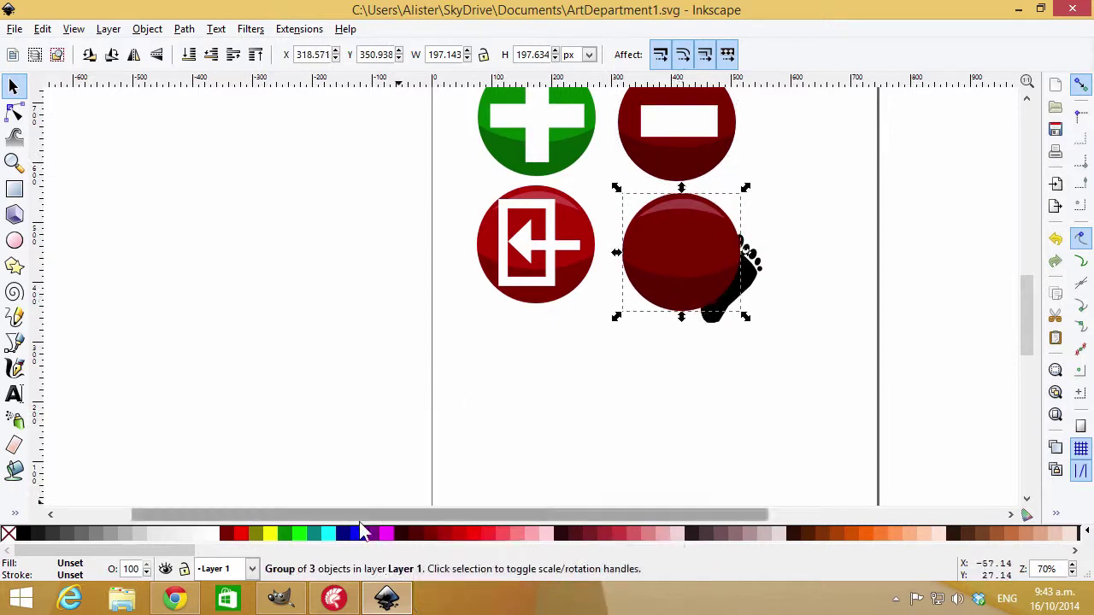
# Recolour only the base circle inside the duplicated button group to teal, keeping its glossy highlight and shading
pyautogui.click(316, 532)
pyautogui.hotkey('ctrl', 'z')
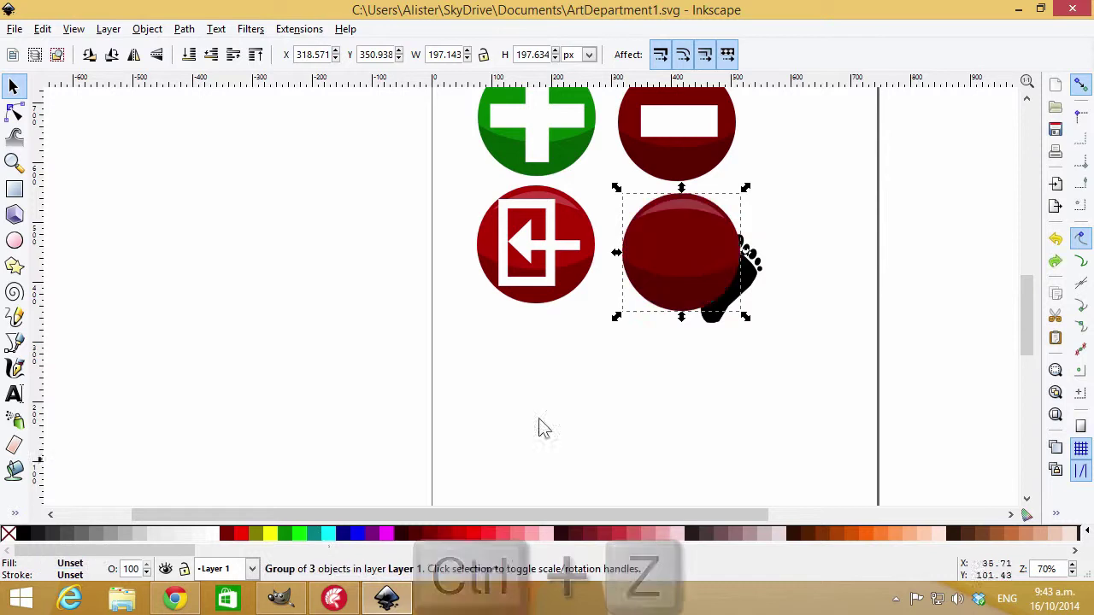
pyautogui.doubleClick(686, 236)
pyautogui.click(659, 236)
pyautogui.press('e')
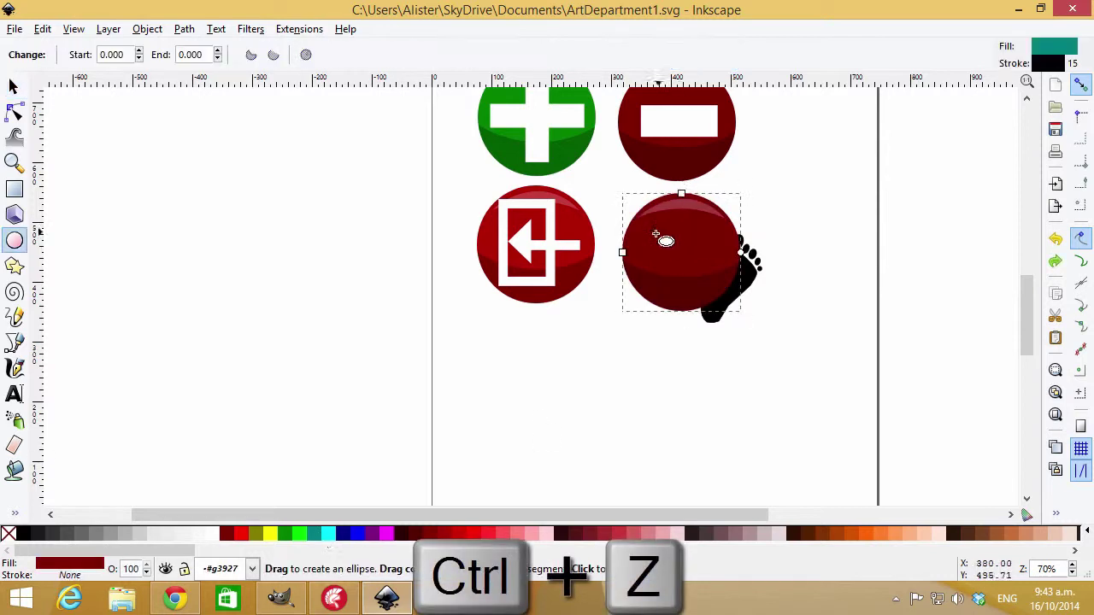
pyautogui.click(331, 531)
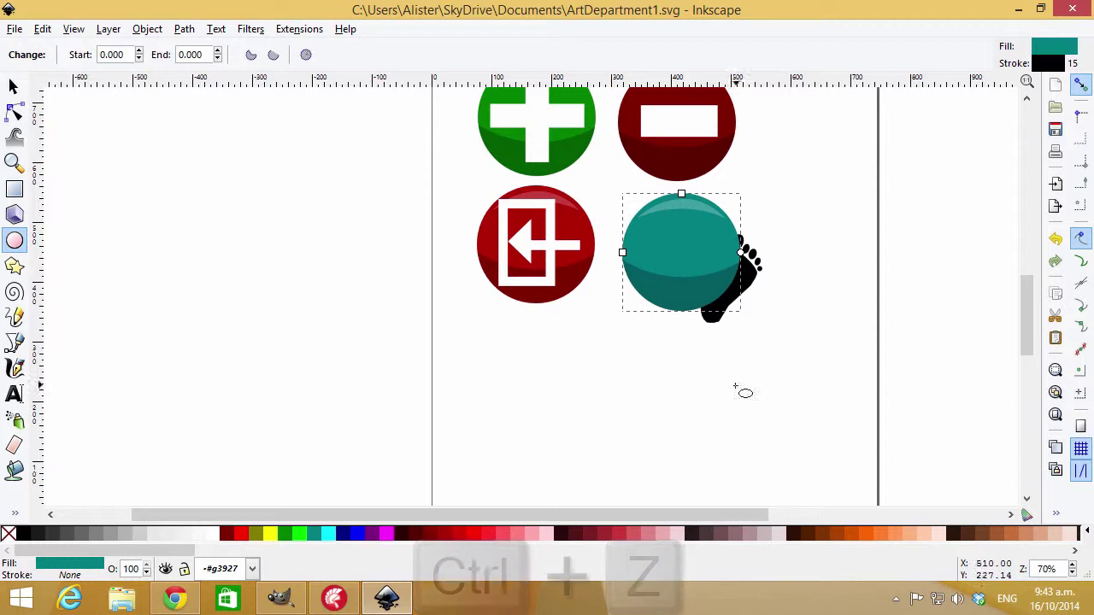
pyautogui.click(14, 87)
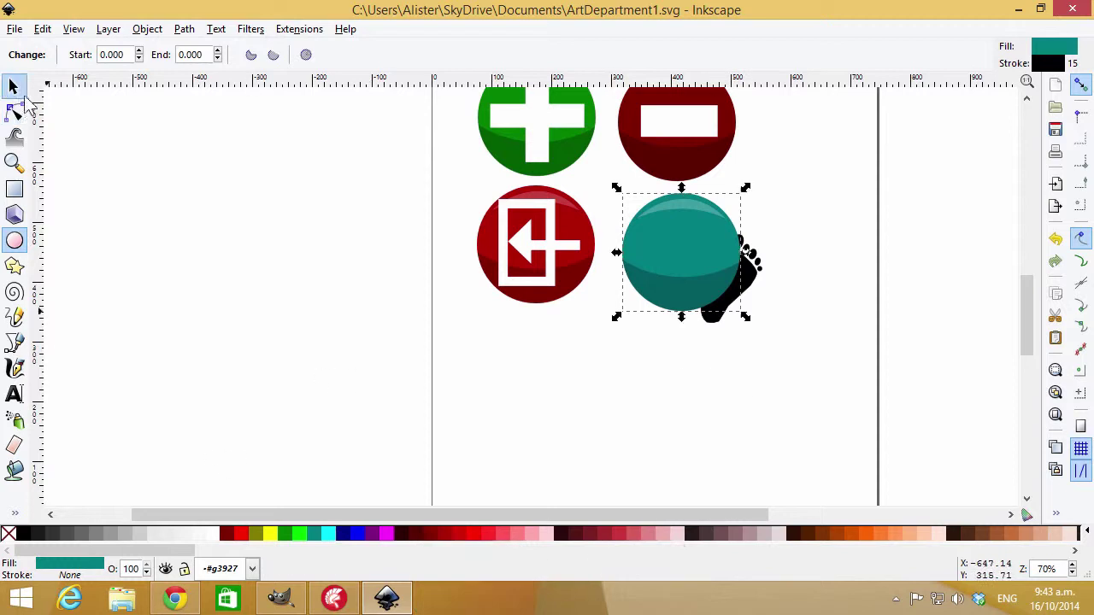
# Move the footprint group onto the teal button and raise it above the circle
pyautogui.click(755, 279)
pyautogui.click(760, 285)
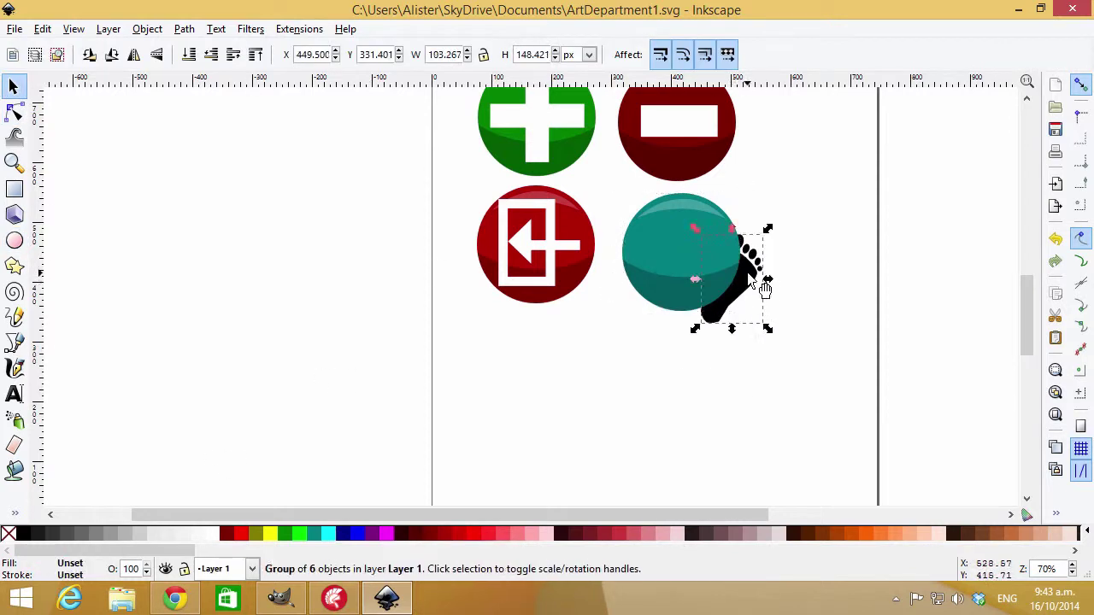
pyautogui.moveTo(760, 285); pyautogui.dragTo(691, 261)
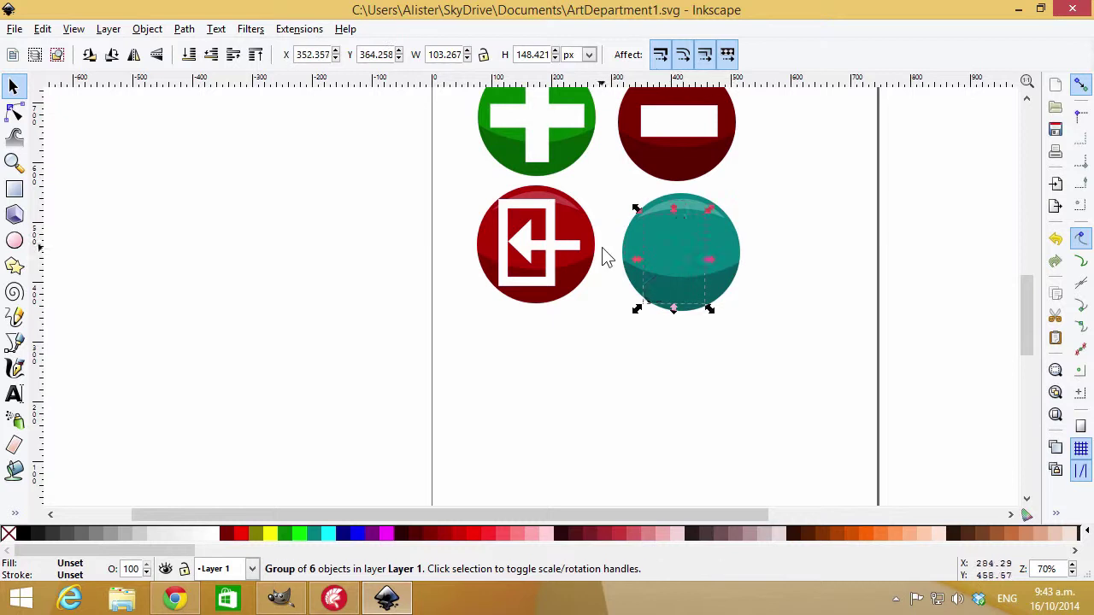
pyautogui.press('pageup')
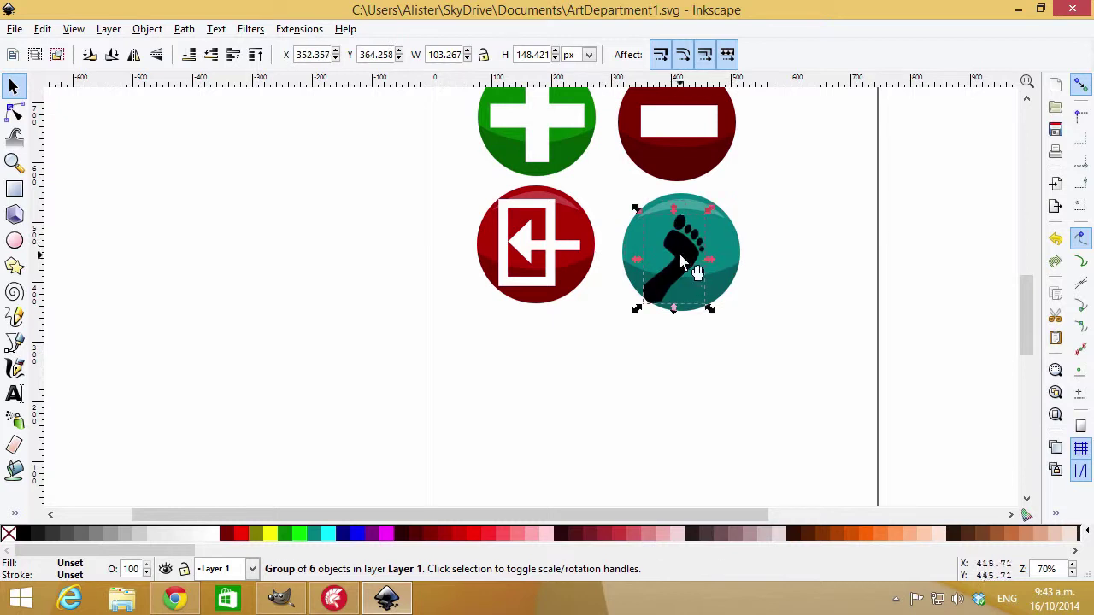
# Reposition the footprint on the teal button and enlarge it to about 130 by 174 px
pyautogui.moveTo(699, 271); pyautogui.dragTo(712, 254)
pyautogui.moveTo(723, 205); pyautogui.dragTo(730, 200)
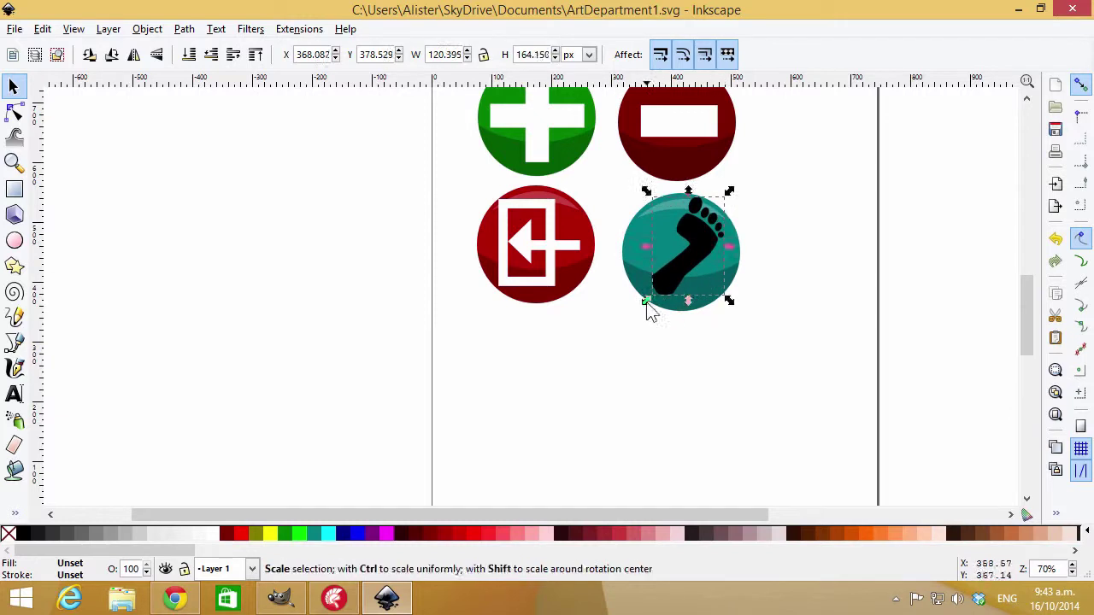
pyautogui.moveTo(647, 314); pyautogui.dragTo(644, 316)
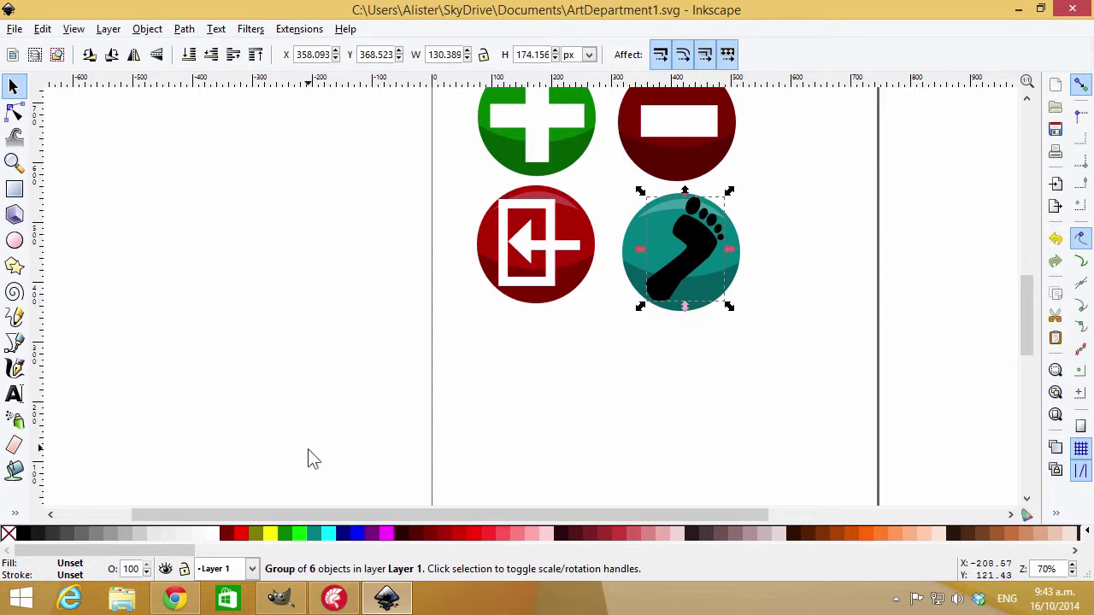
# Fill the footprint with white and remove its outline
pyautogui.click(215, 534)
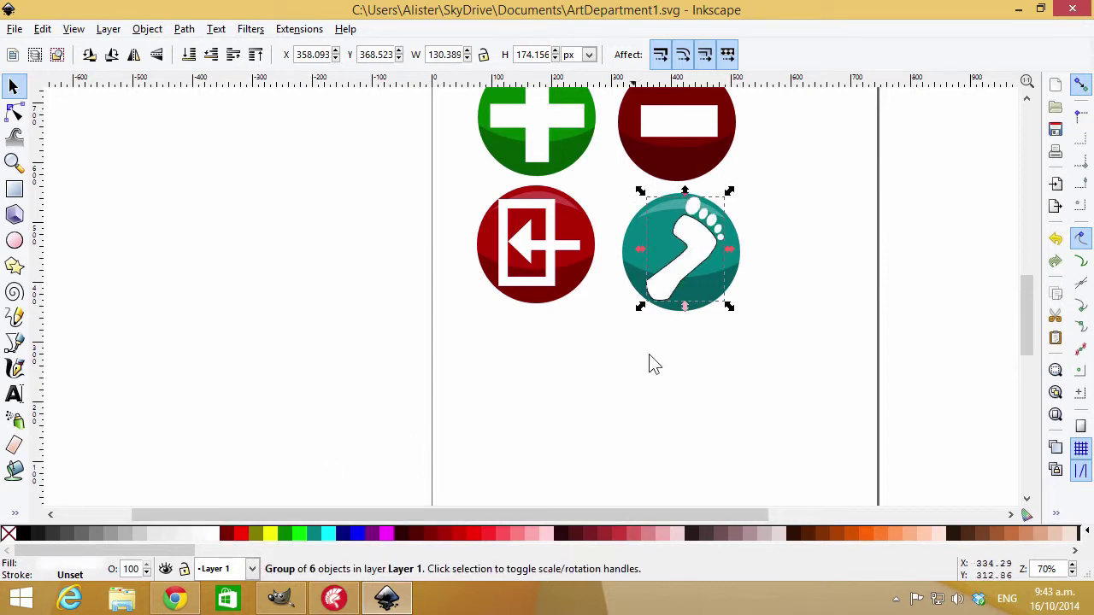
pyautogui.keyDown('shift'); pyautogui.click(9, 534); pyautogui.keyUp('shift')
pyautogui.click(750, 207)
pyautogui.keyDown('ctrl'); pyautogui.scroll(-3, 710, 240); pyautogui.keyUp('ctrl')
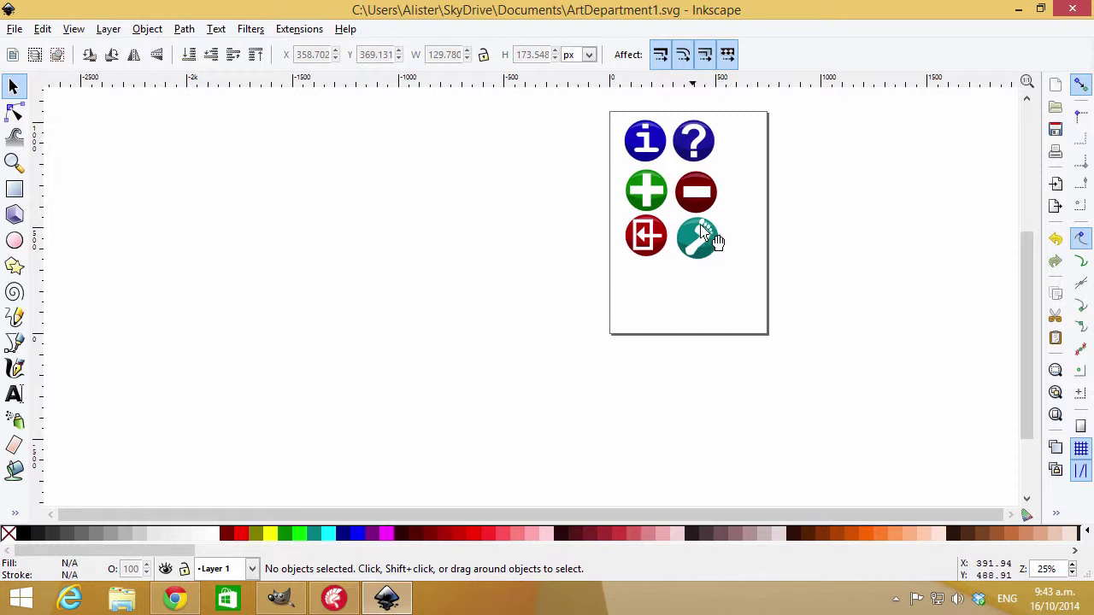
pyautogui.press('ctrl')
pyautogui.scroll(1, 731, 261)
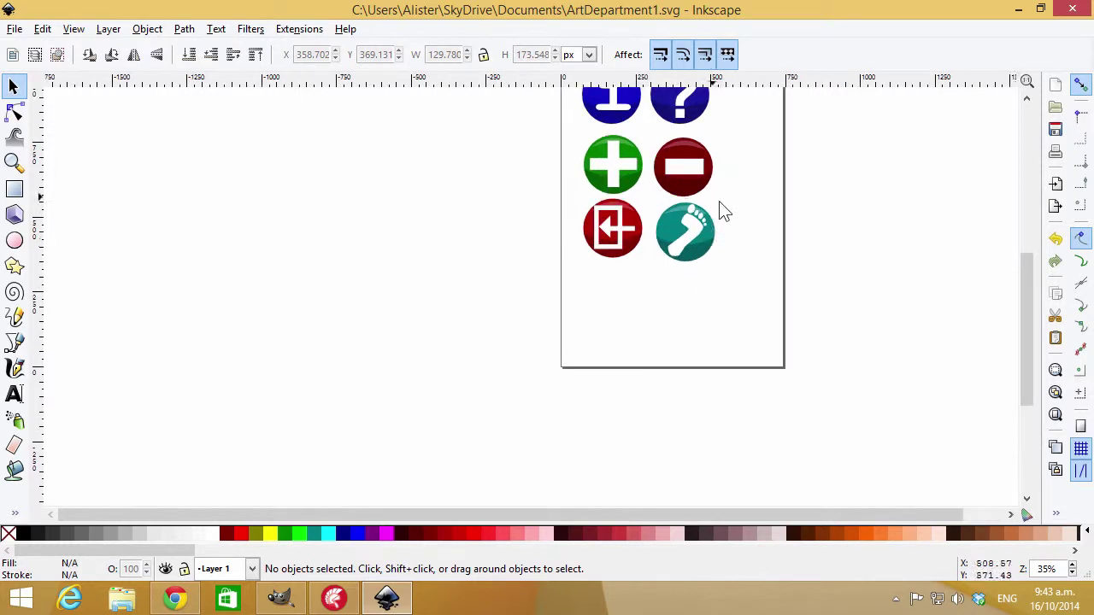
pyautogui.scroll(2, 1023, 286)
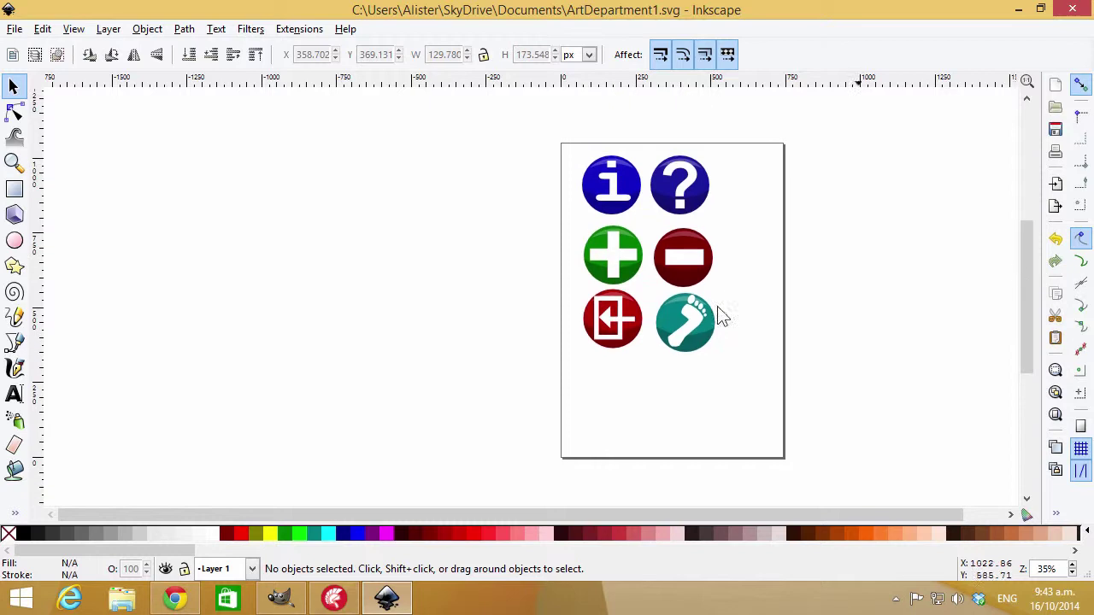
pyautogui.click(335, 599)
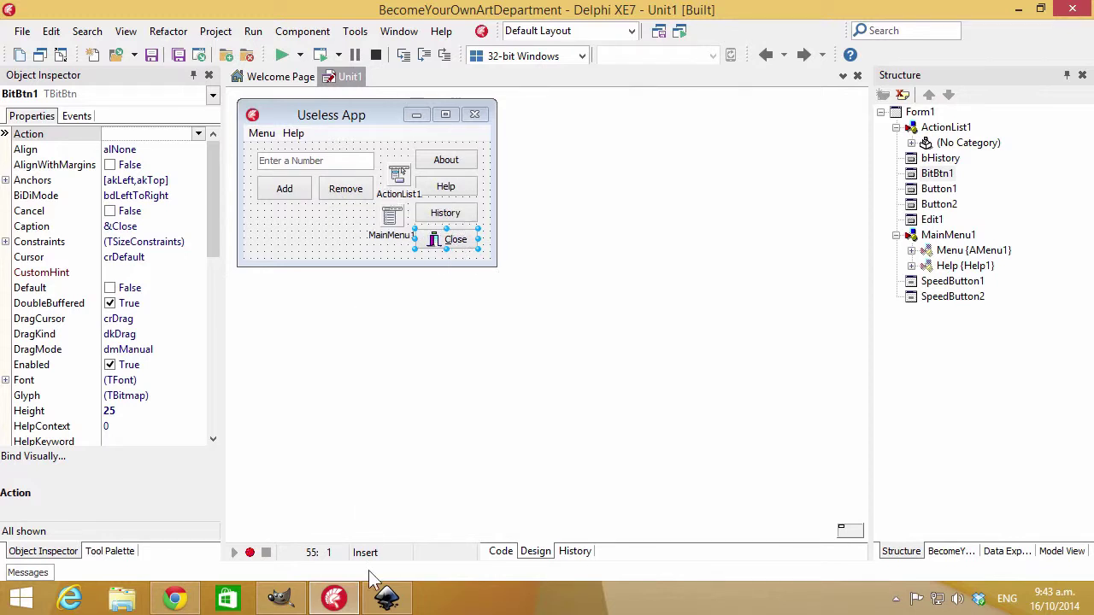
pyautogui.click(387, 597)
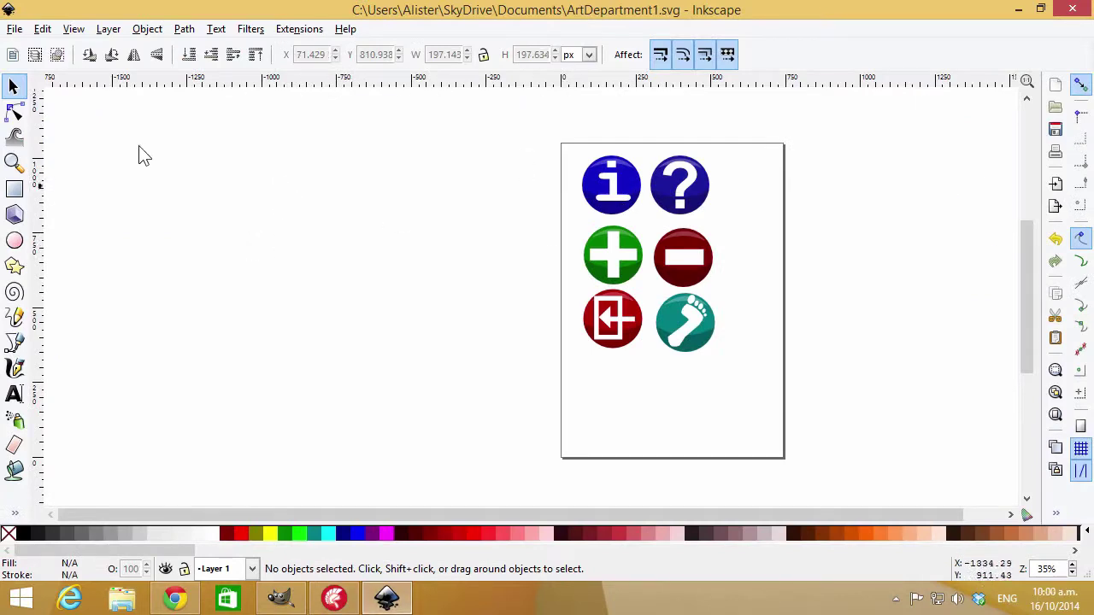
pyautogui.click(609, 325)
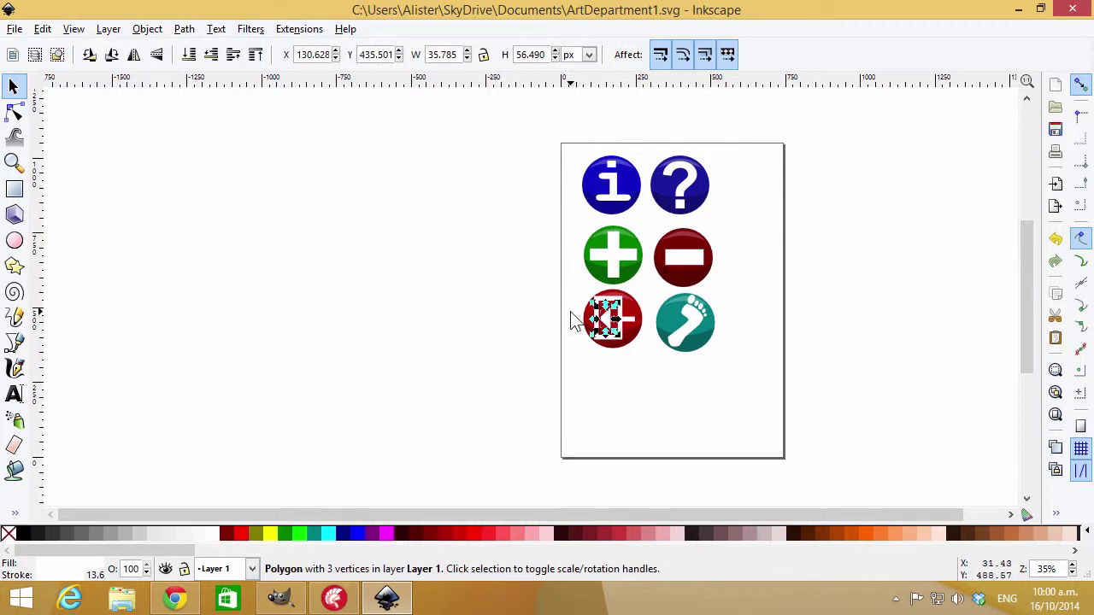
pyautogui.click(512, 302)
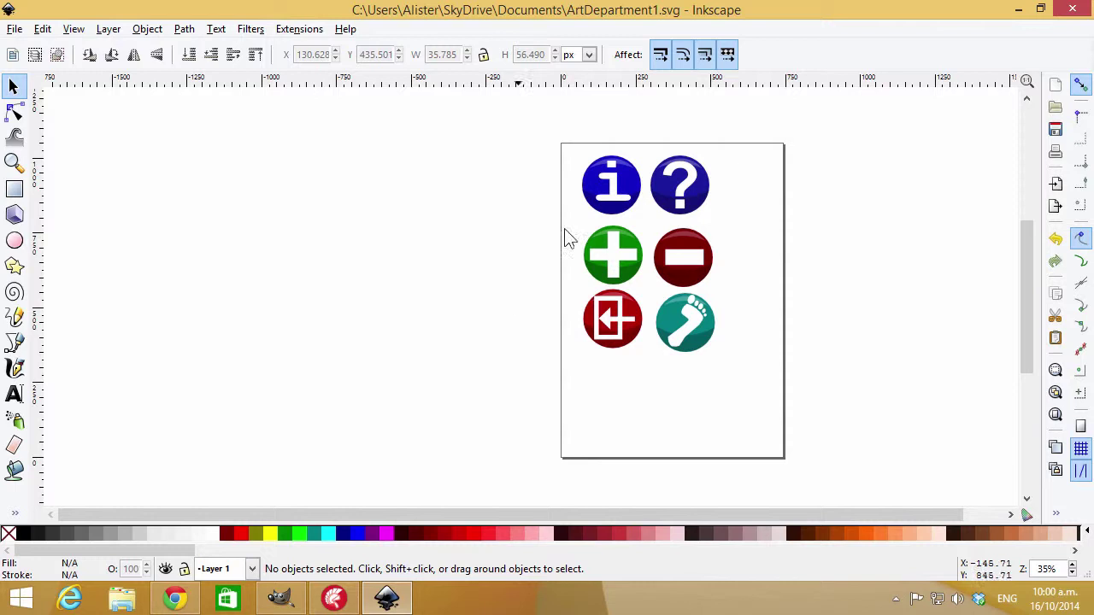
# Export only the blue info icon as a 16 by 16 pixel bitmap named about 16.png in the Pictures icons folder
pyautogui.click(608, 185)
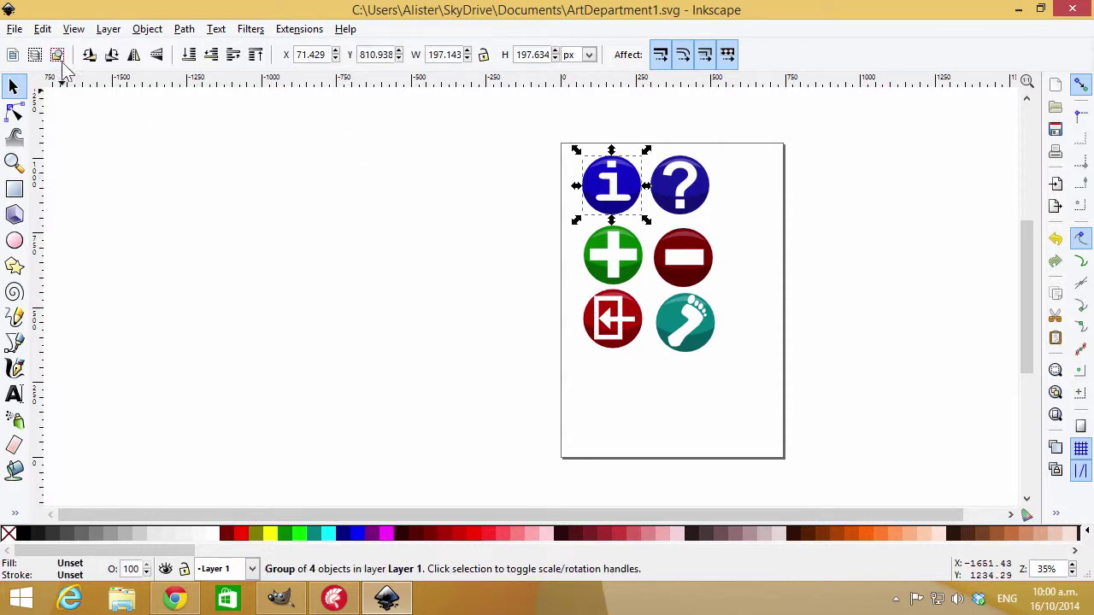
pyautogui.click(16, 29)
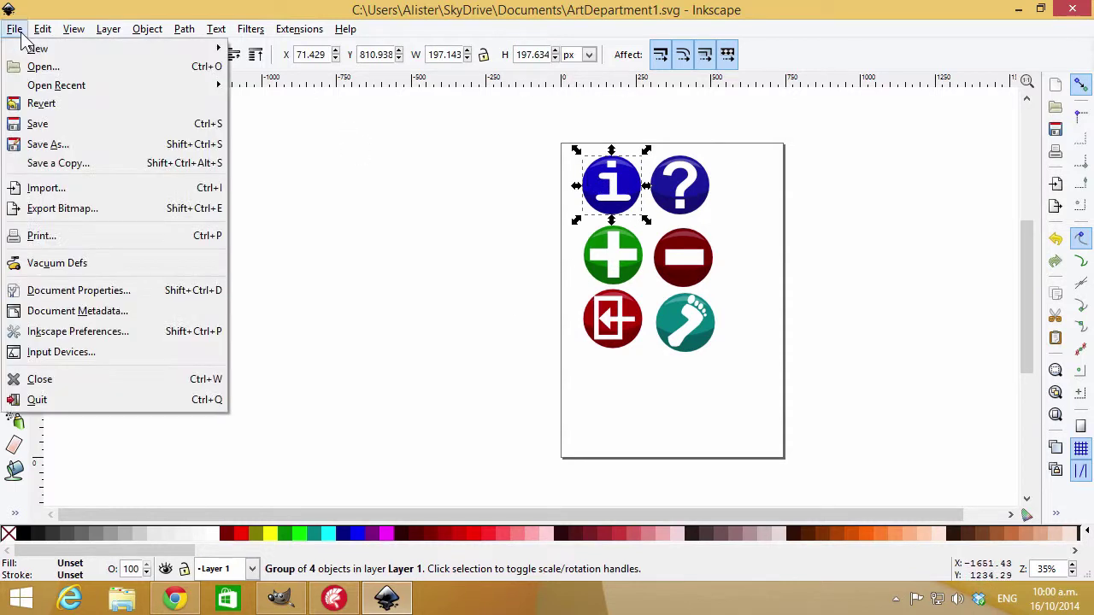
pyautogui.click(90, 213)
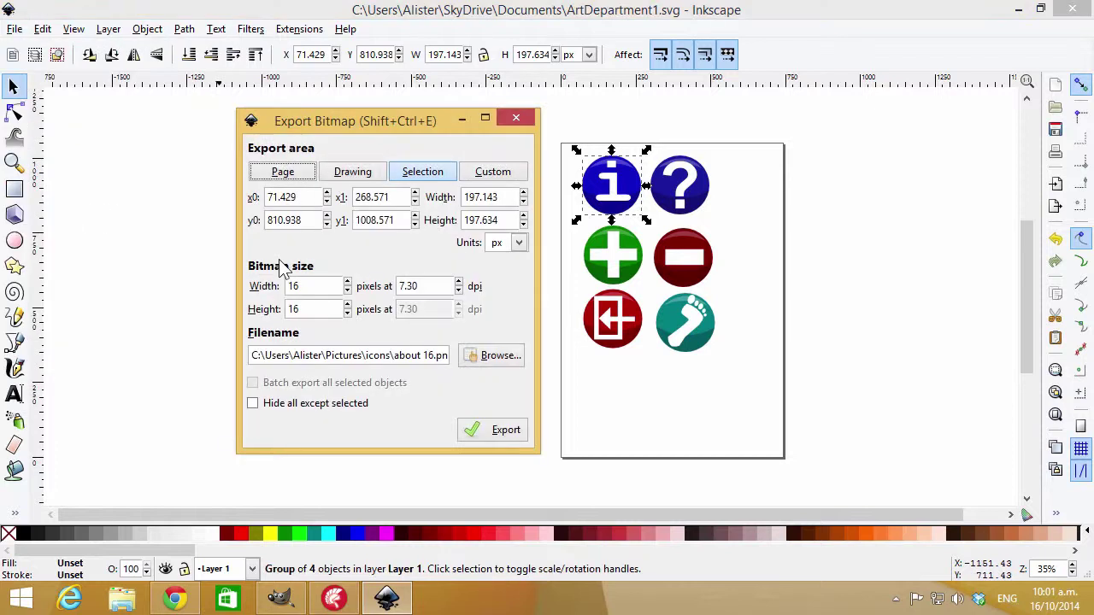
pyautogui.click(316, 285)
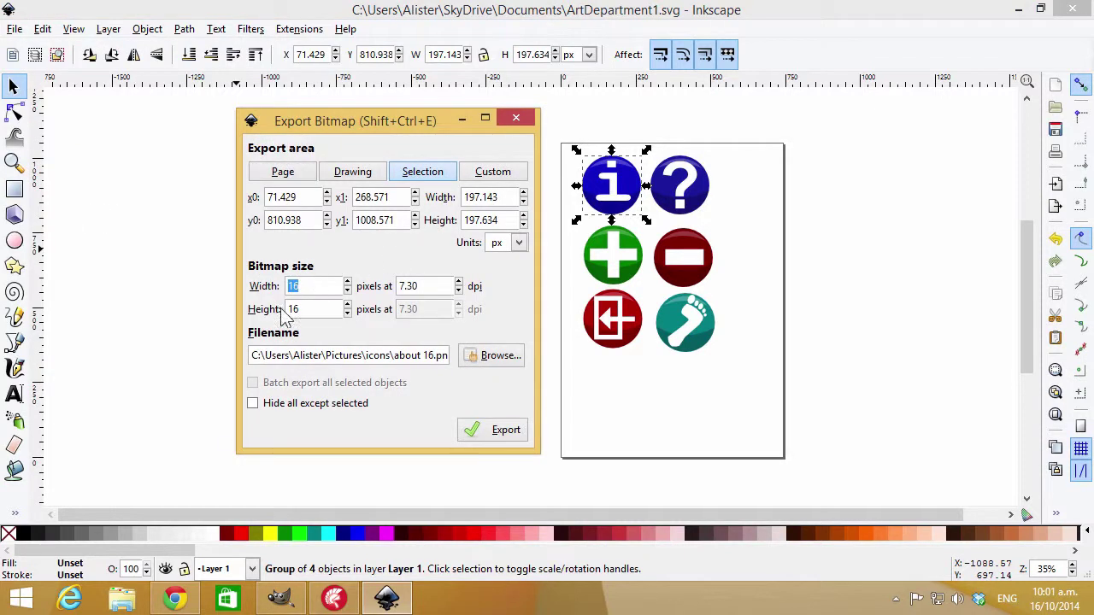
pyautogui.moveTo(399, 355); pyautogui.dragTo(250, 355)
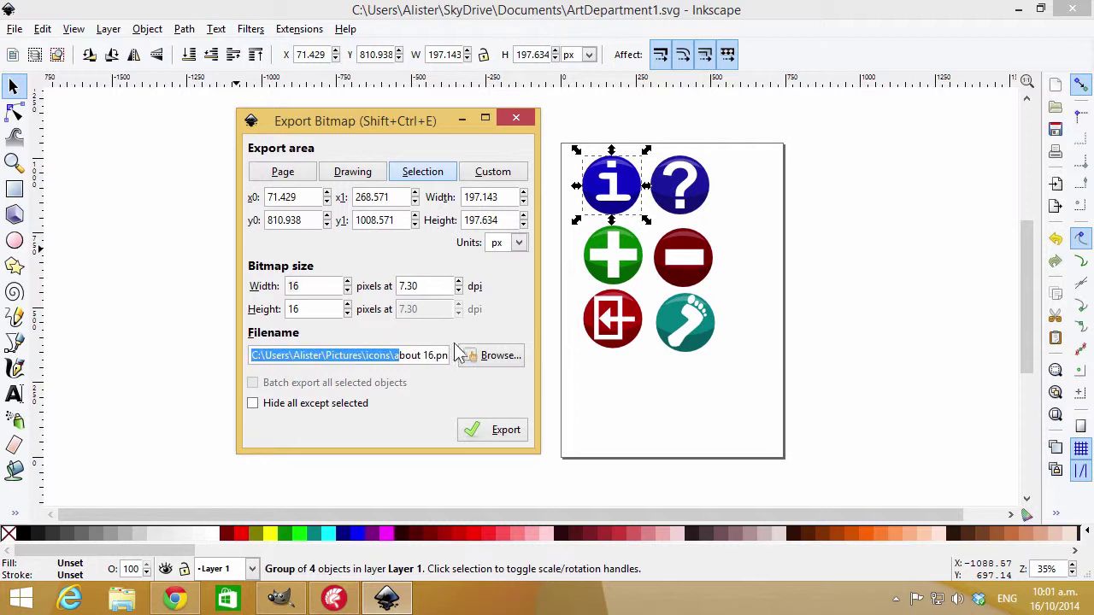
pyautogui.click(505, 430)
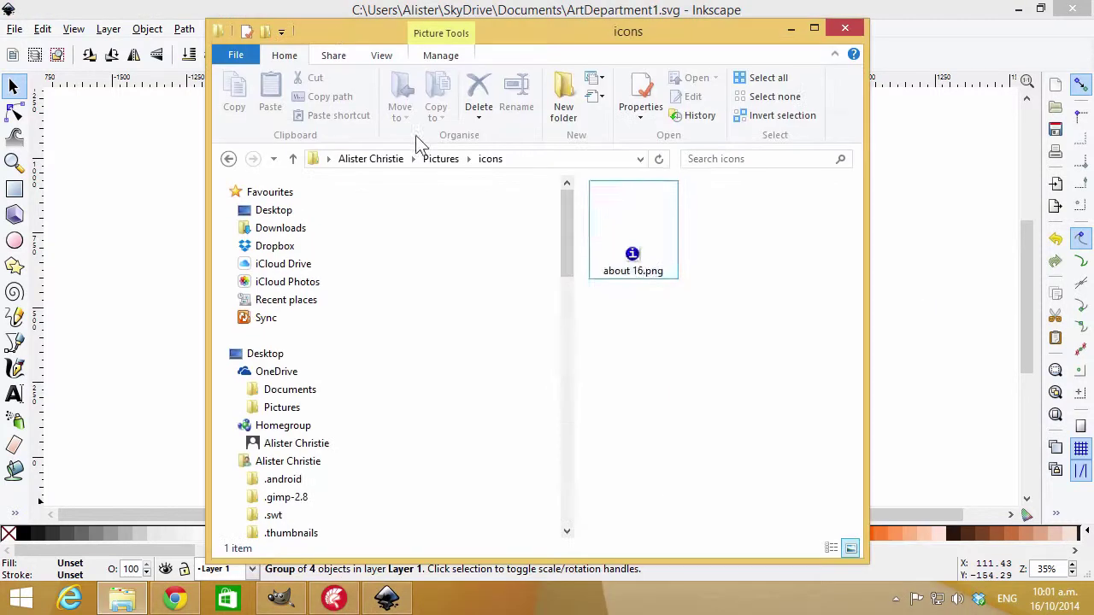
# Check the image dimensions and bit depth of about 16.png in its file properties
pyautogui.click(658, 260)
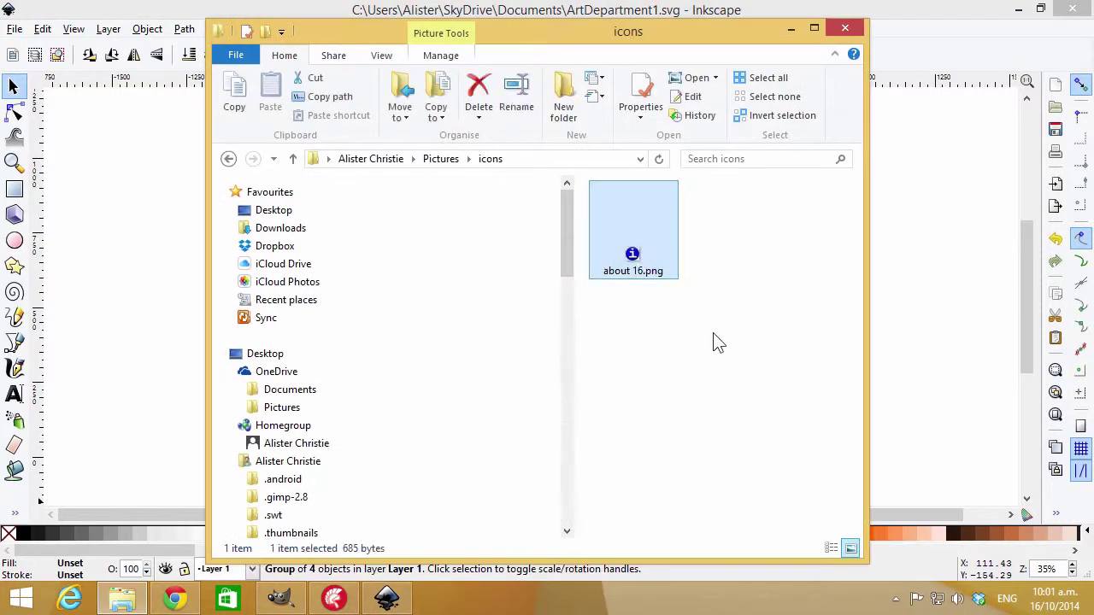
pyautogui.rightClick(631, 250)
pyautogui.click(675, 569)
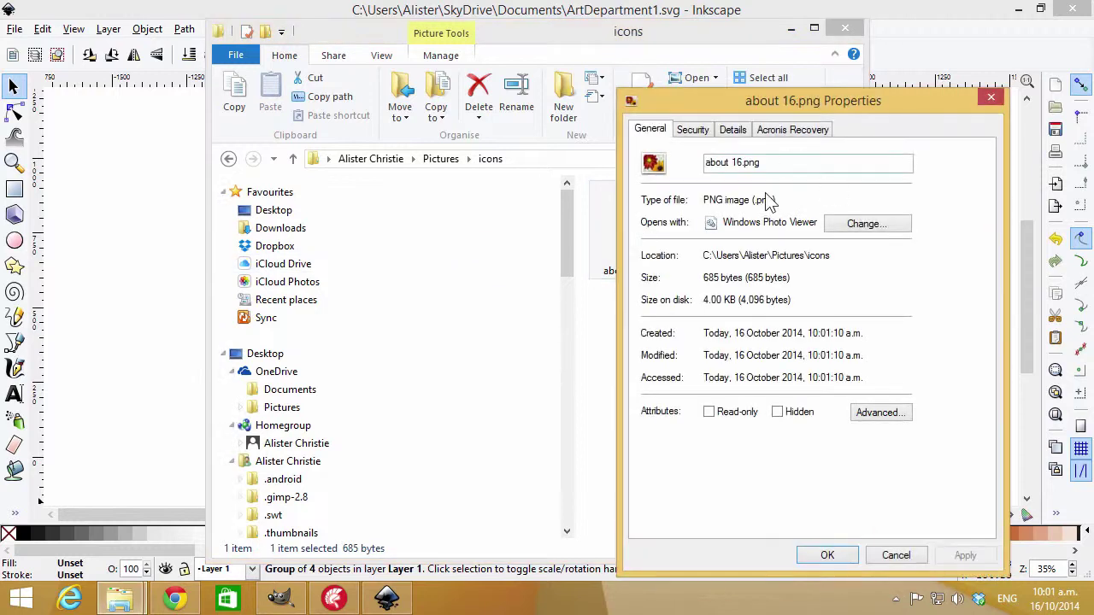
pyautogui.click(732, 131)
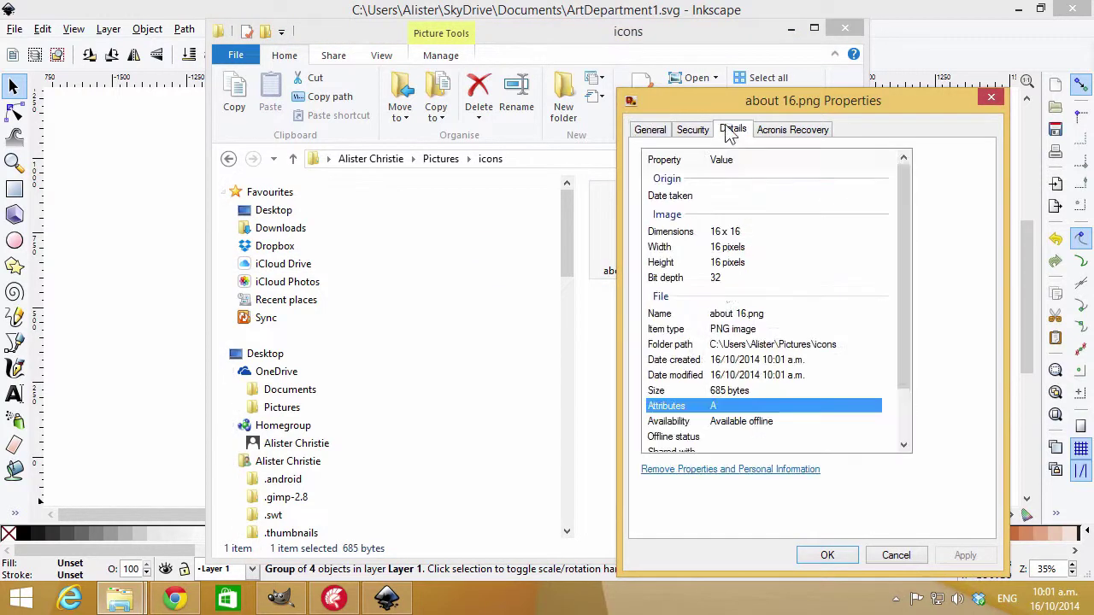
pyautogui.click(720, 280)
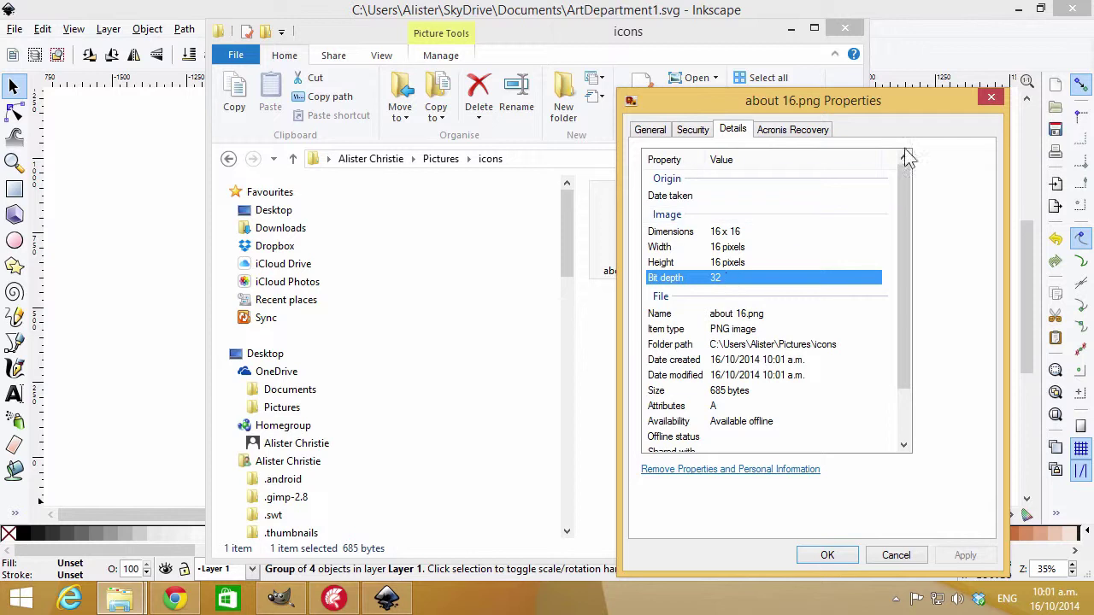
pyautogui.click(988, 98)
pyautogui.moveTo(639, 259)
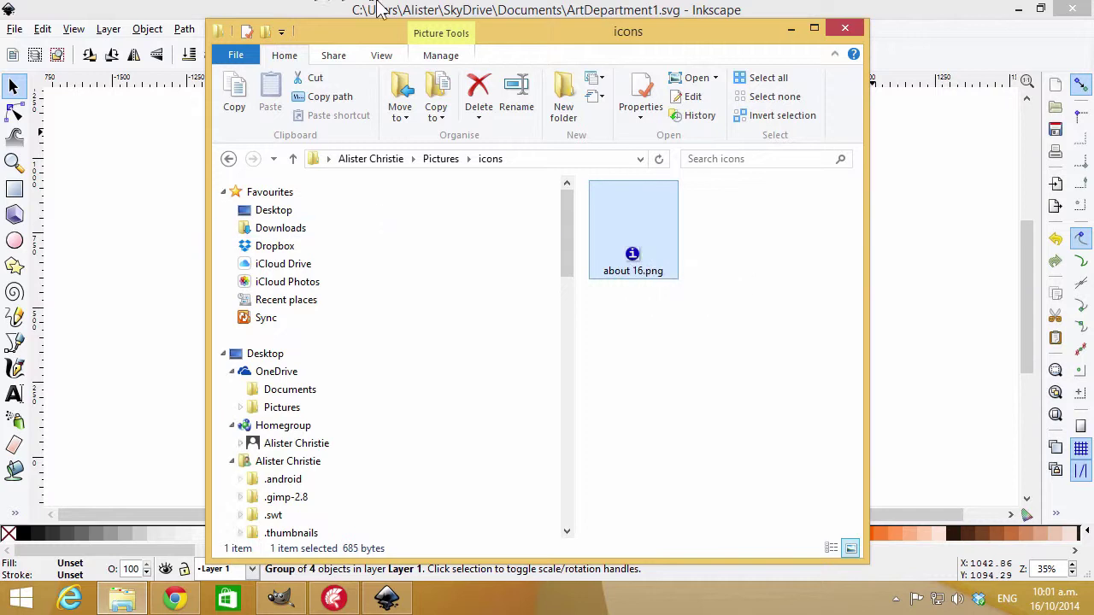
# Switch to Delphi and add a new data module to the BecomeYourOwnArtDepartment project
pyautogui.click(334, 598)
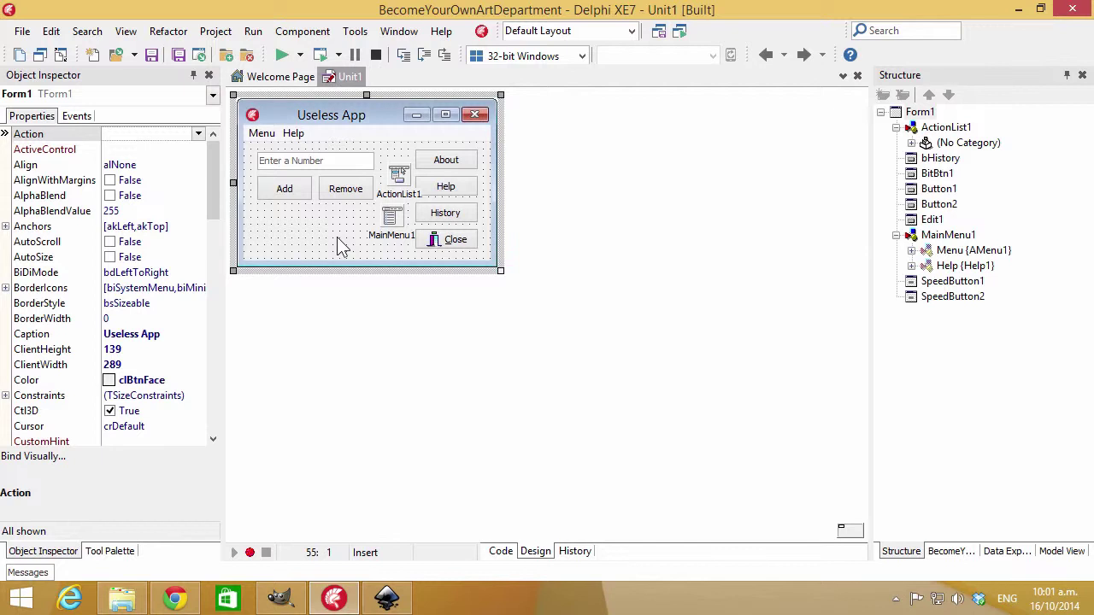
pyautogui.click(463, 166)
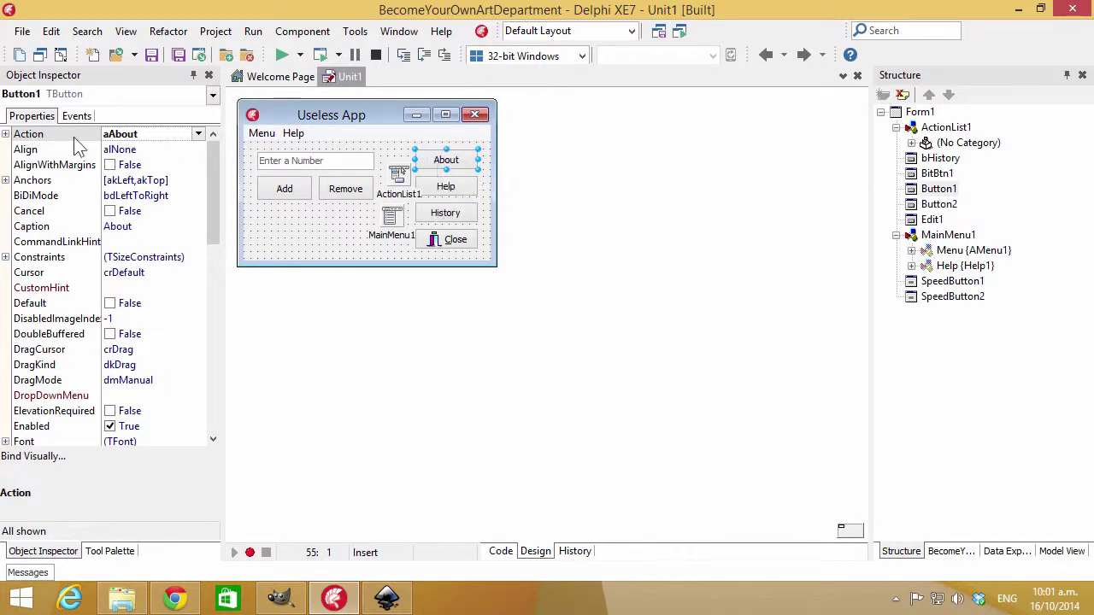
pyautogui.click(23, 30)
pyautogui.moveTo(215, 30)
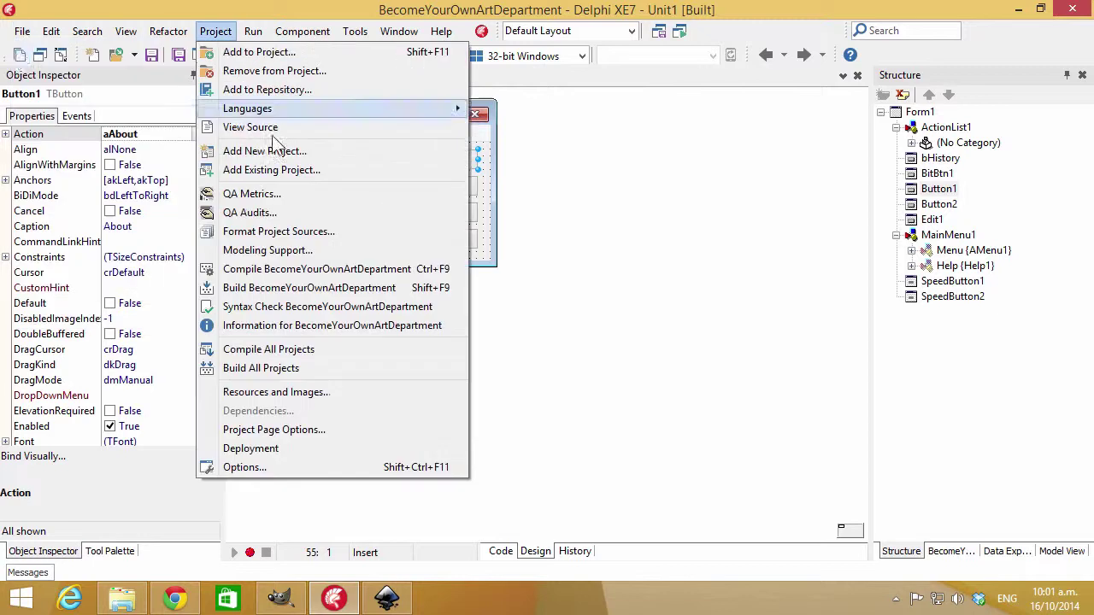
pyautogui.moveTo(22, 30)
pyautogui.moveTo(48, 51)
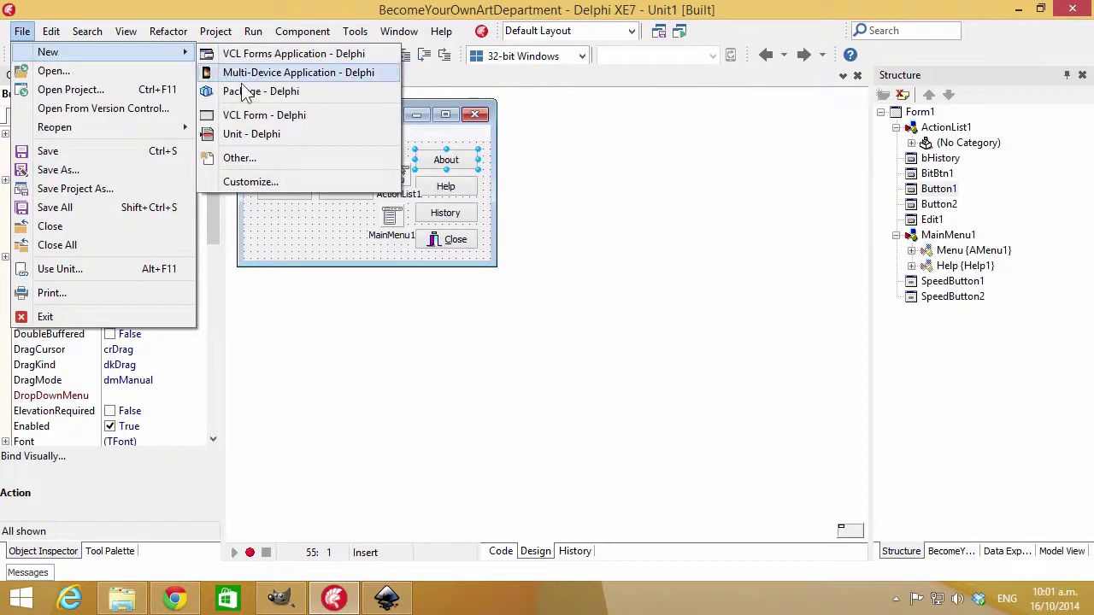
pyautogui.click(261, 154)
pyautogui.press('Escape')
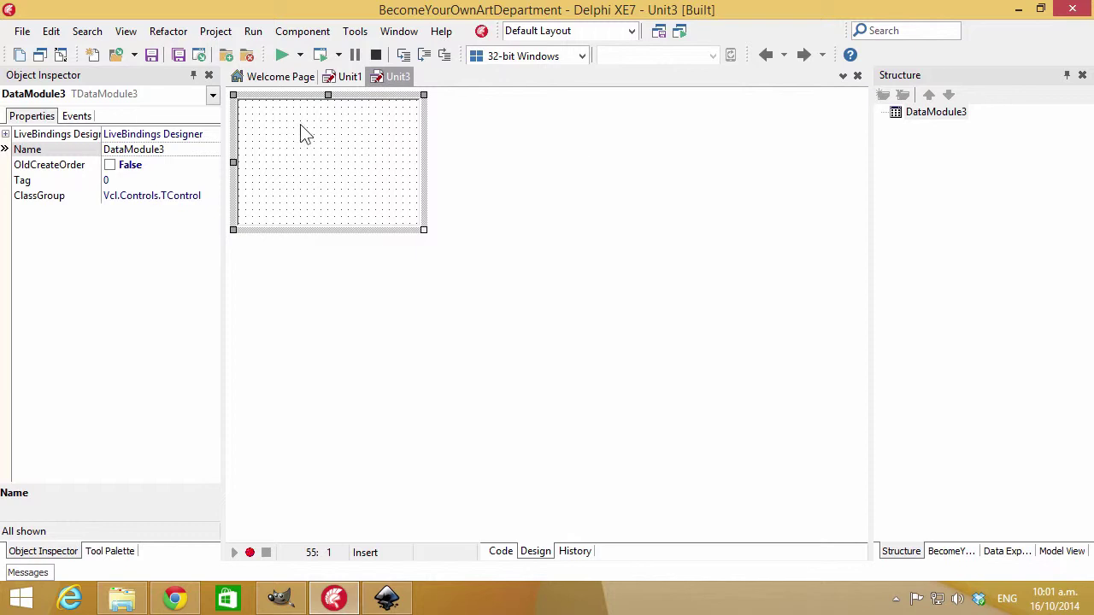
# Add a TImageList component to the new data module
pyautogui.hotkey('ctrl', 'alt', 'p')
pyautogui.write('imagel')
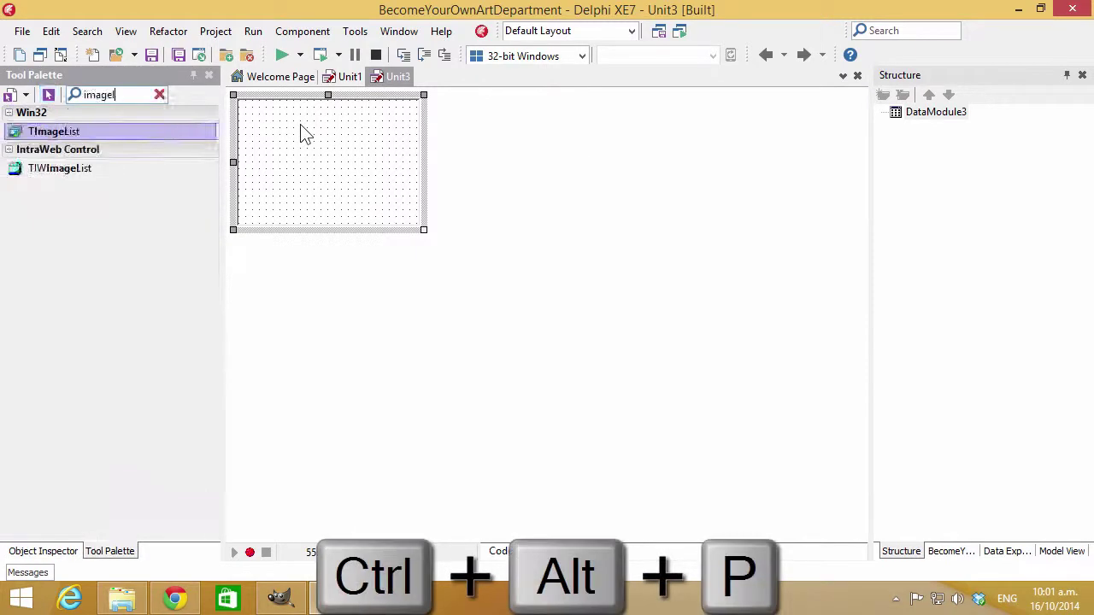
pyautogui.press('Return')
# Set the image list's ColorDepth property to cd32Bit
pyautogui.press('F11')
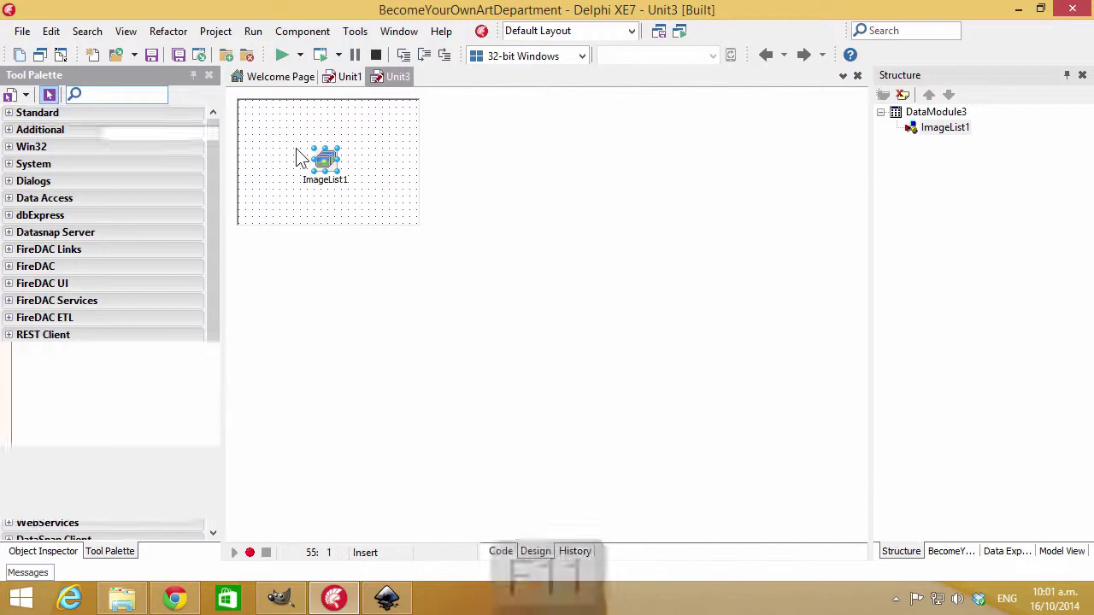
pyautogui.click(185, 184)
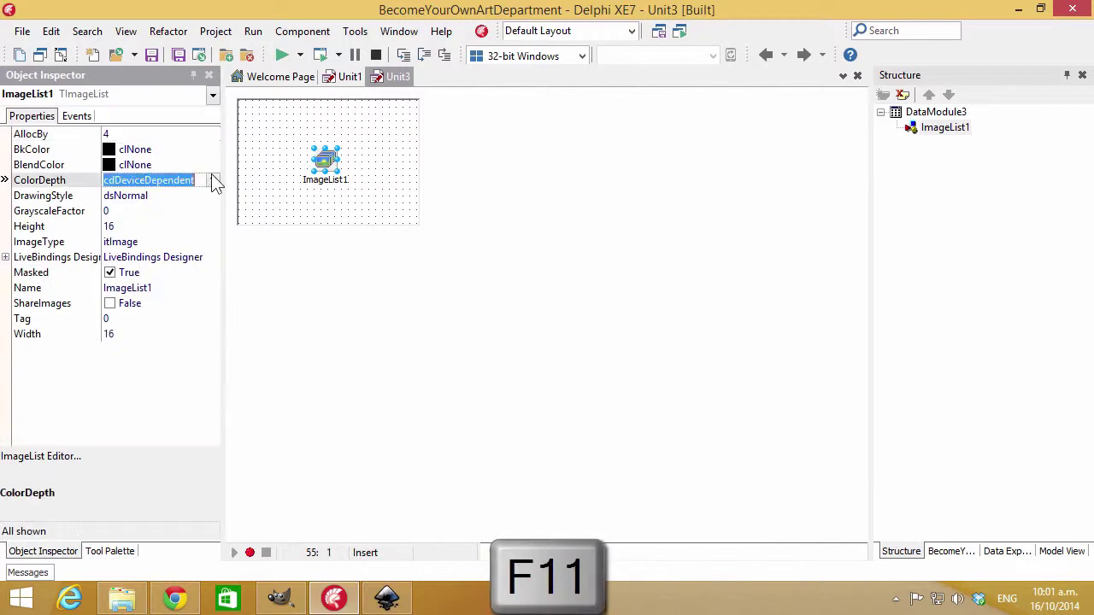
pyautogui.click(212, 182)
pyautogui.click(168, 223)
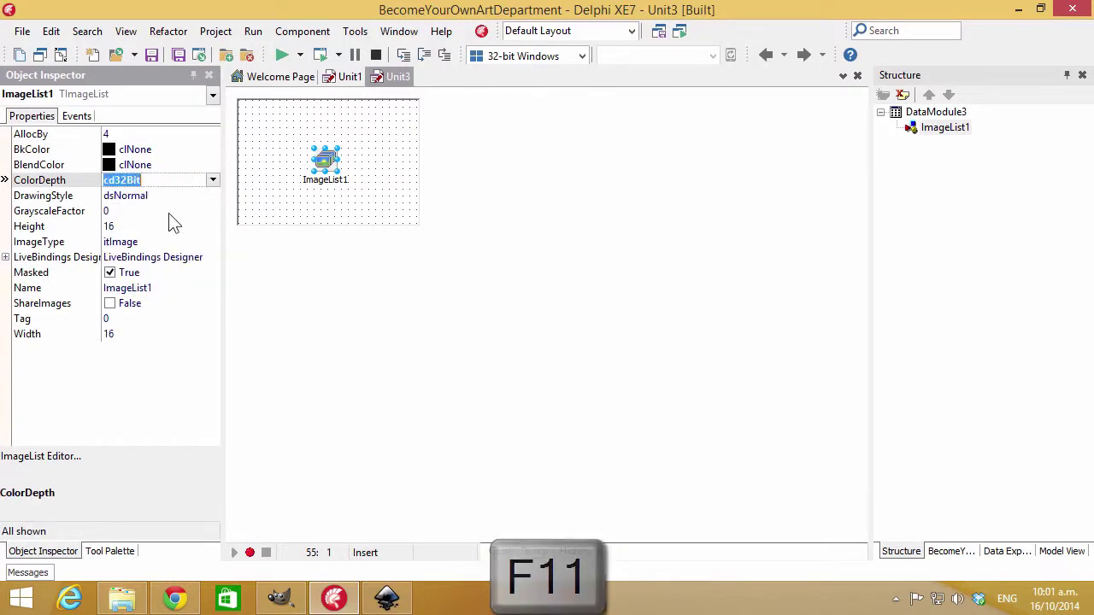
# Add the About icon from the icons folder of the Pictures library to the image list and accept it
pyautogui.doubleClick(326, 161)
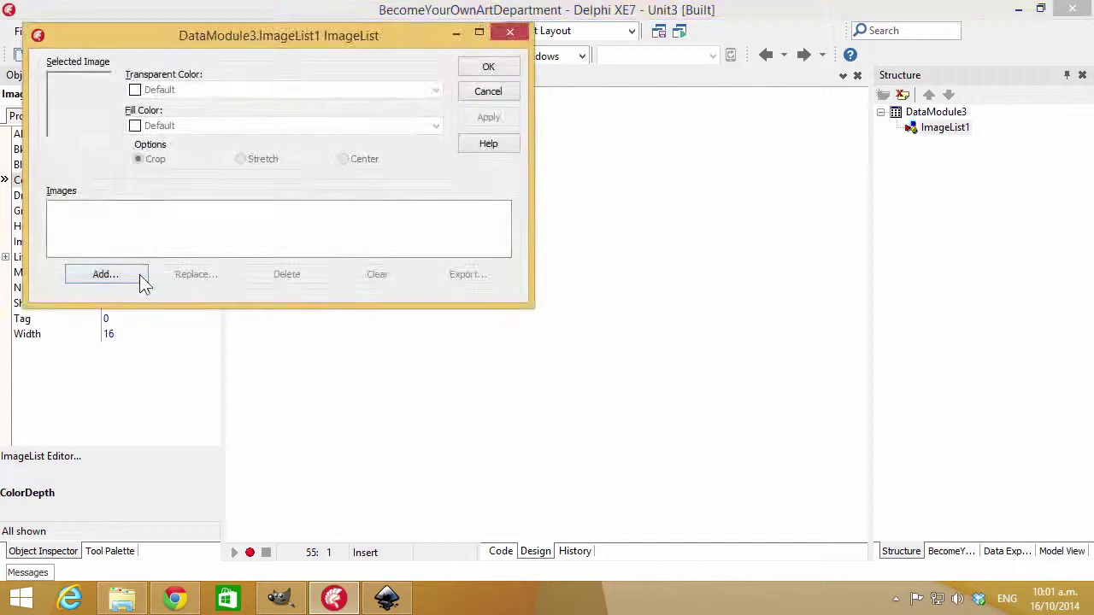
pyautogui.click(140, 274)
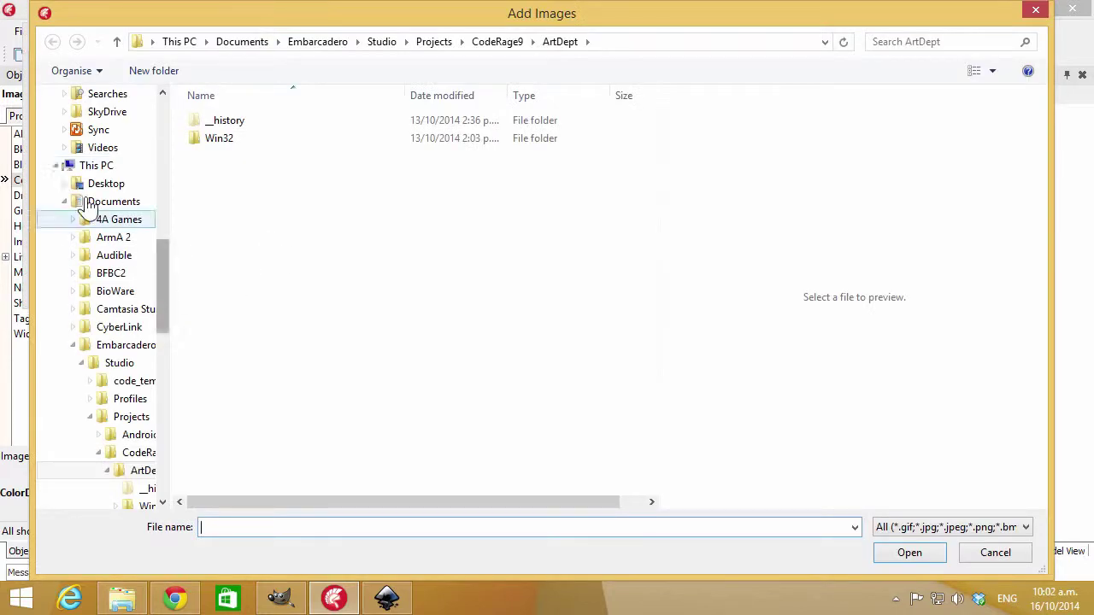
pyautogui.click(59, 167)
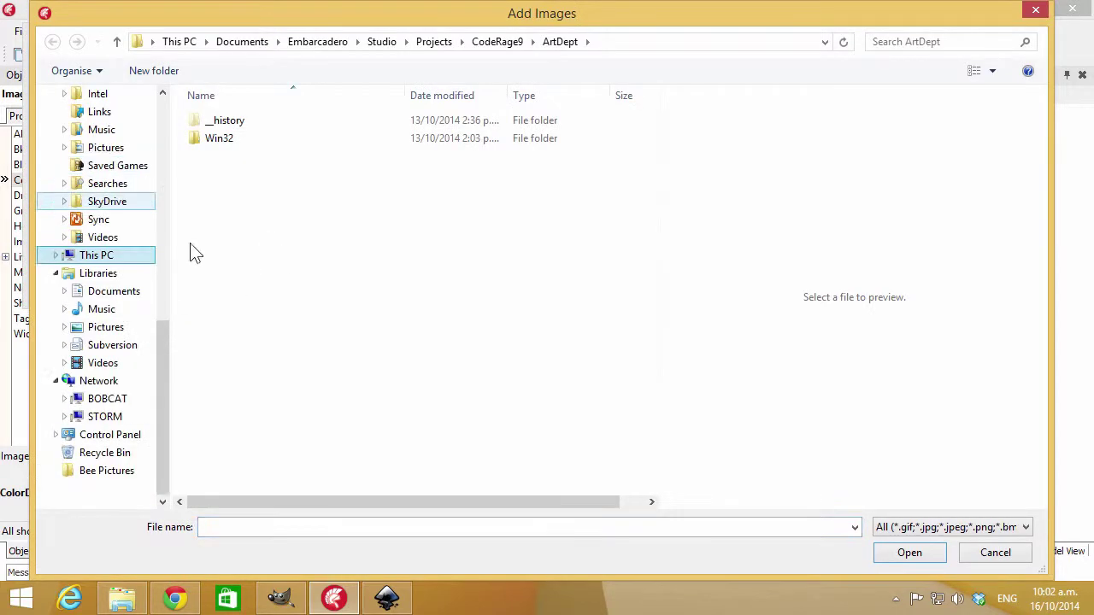
pyautogui.click(132, 331)
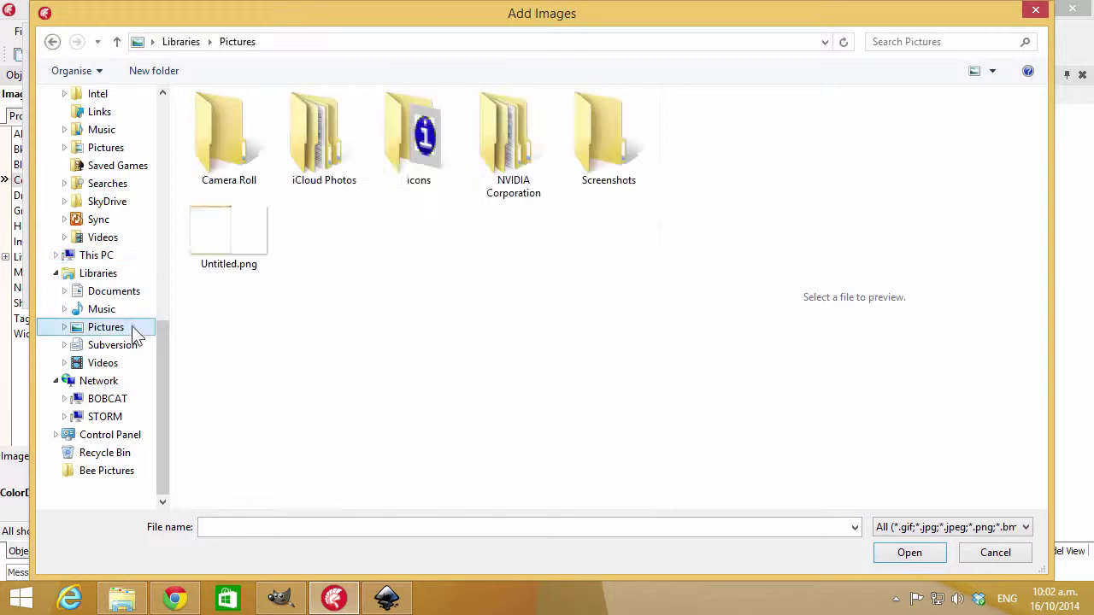
pyautogui.doubleClick(407, 162)
pyautogui.doubleClick(227, 164)
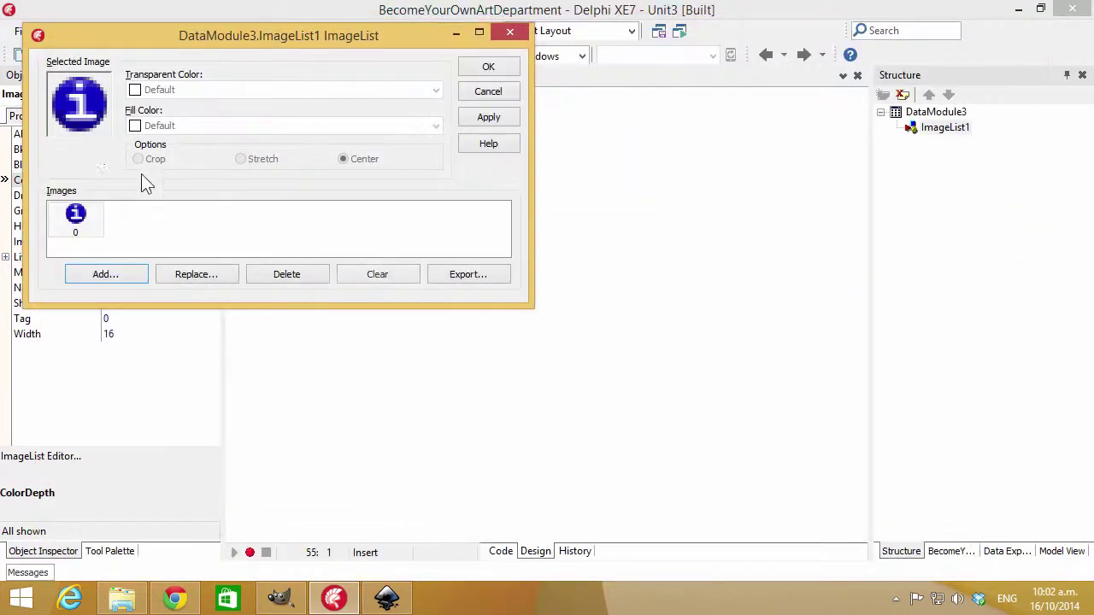
pyautogui.click(503, 73)
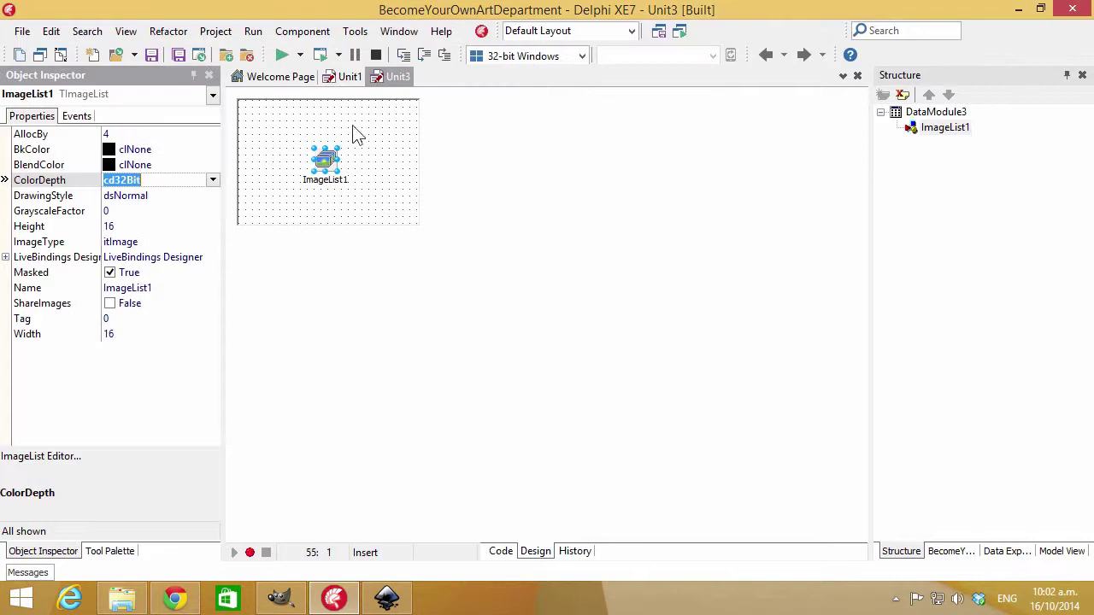
# Rename the data module to dmImages and its image list to il16
pyautogui.click(367, 167)
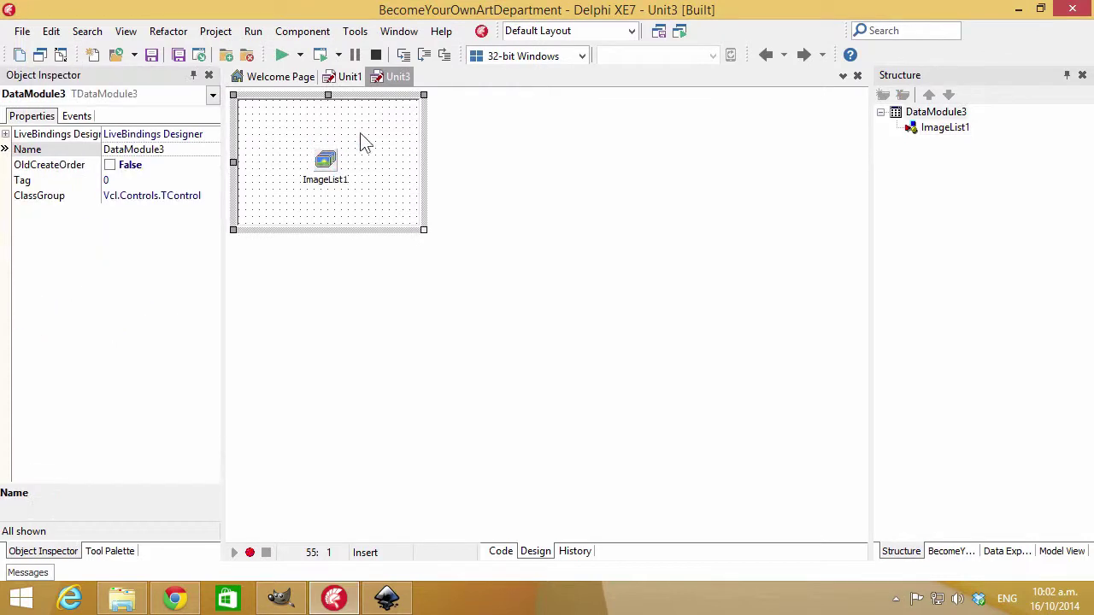
pyautogui.click(202, 154)
pyautogui.write('dmImages')
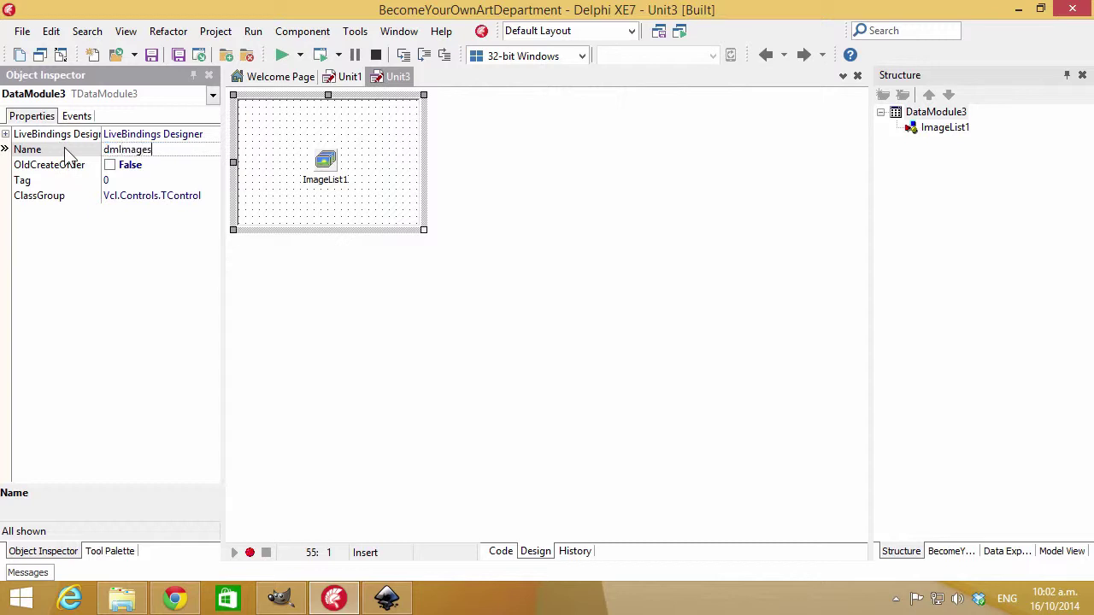
pyautogui.press('Return')
pyautogui.click(323, 159)
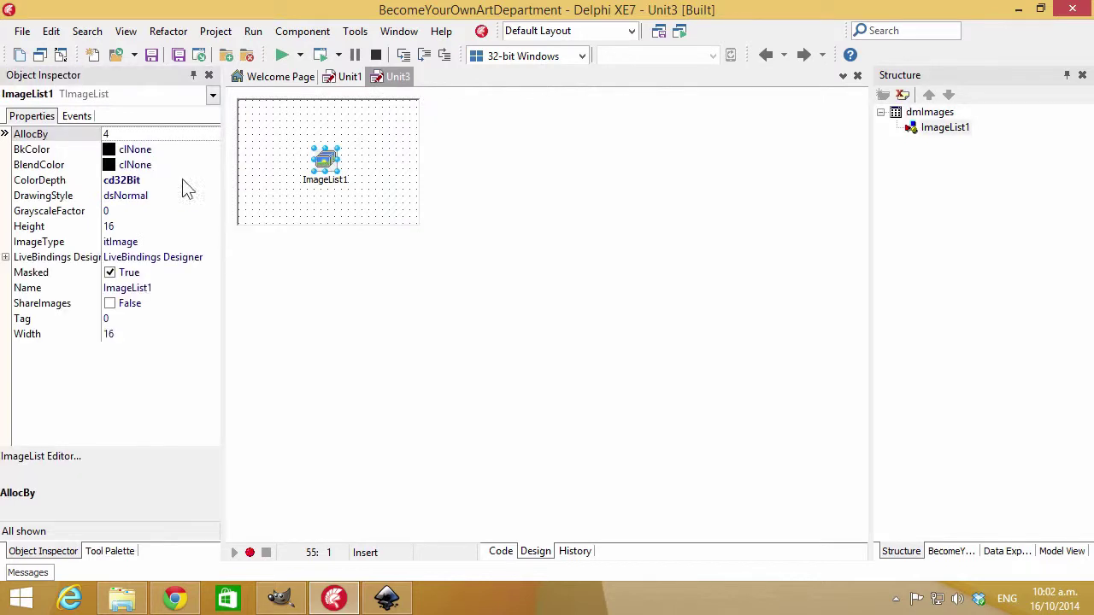
pyautogui.click(150, 289)
pyautogui.write('il16')
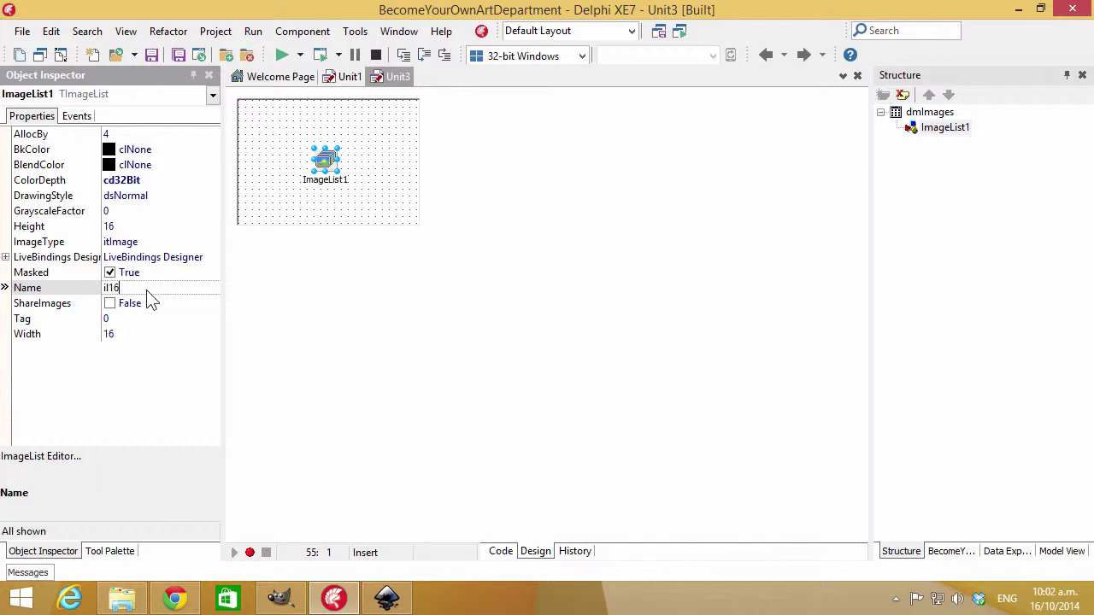
pyautogui.press('Return')
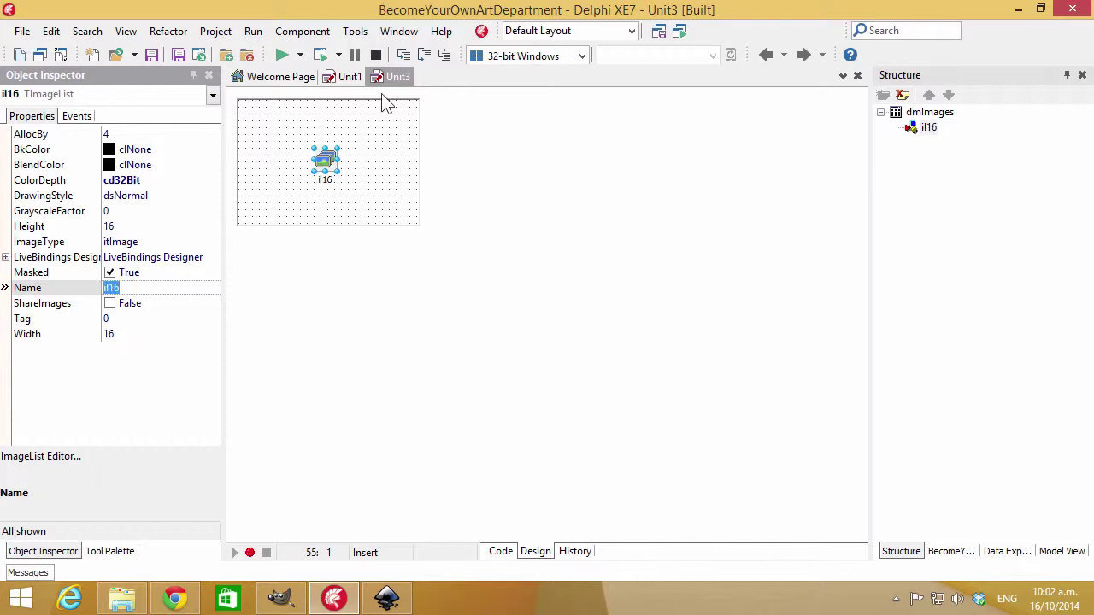
# Make the main form in Unit1 use Unit3.pas in its implementation section
pyautogui.click(338, 78)
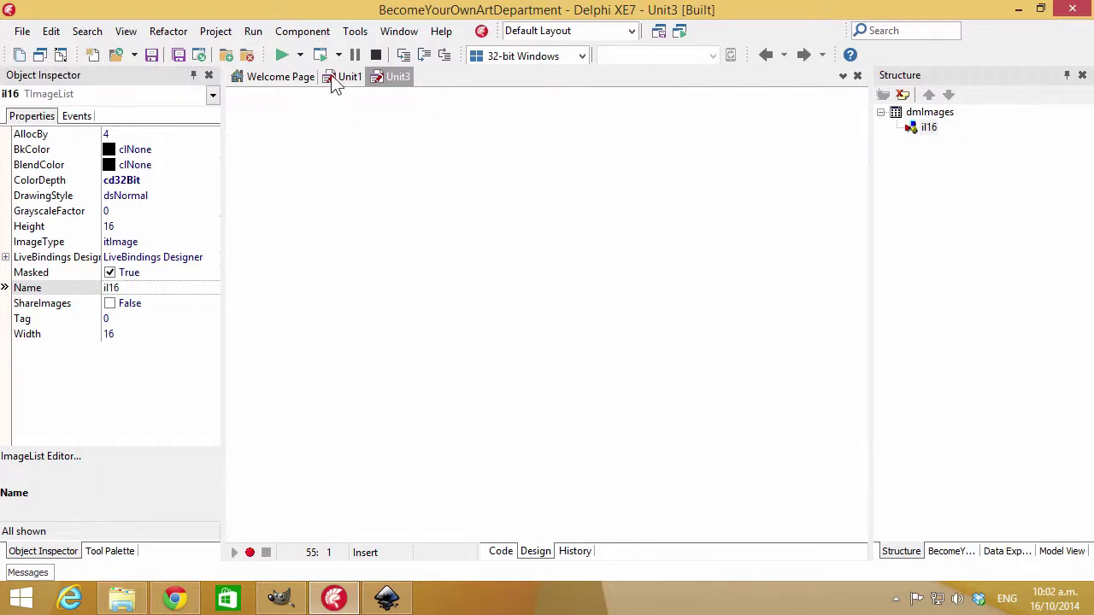
pyautogui.click(370, 239)
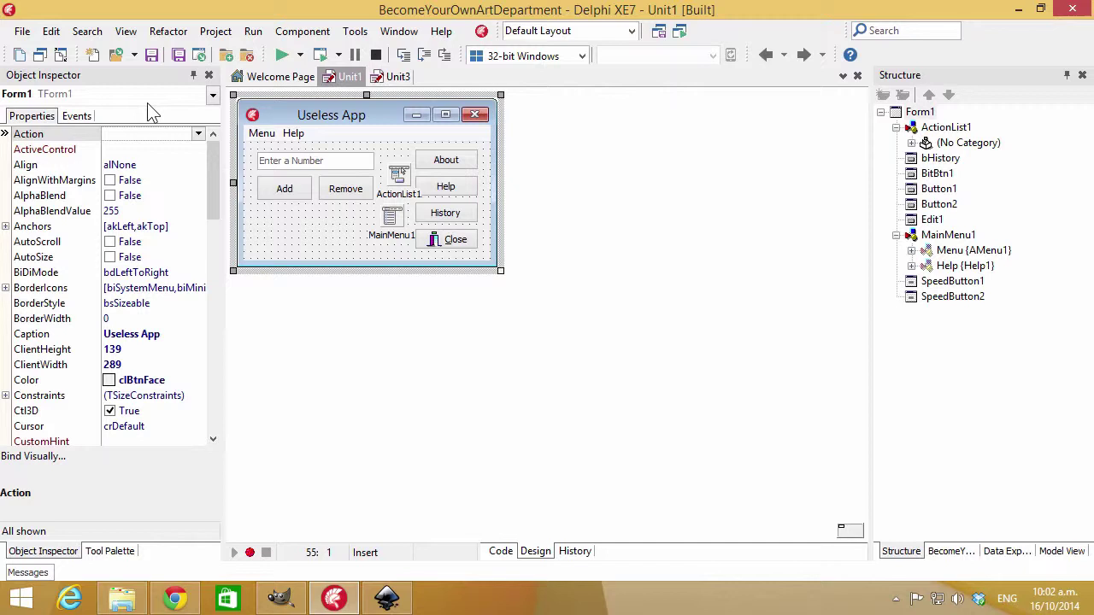
pyautogui.click(12, 34)
pyautogui.click(87, 267)
pyautogui.click(431, 176)
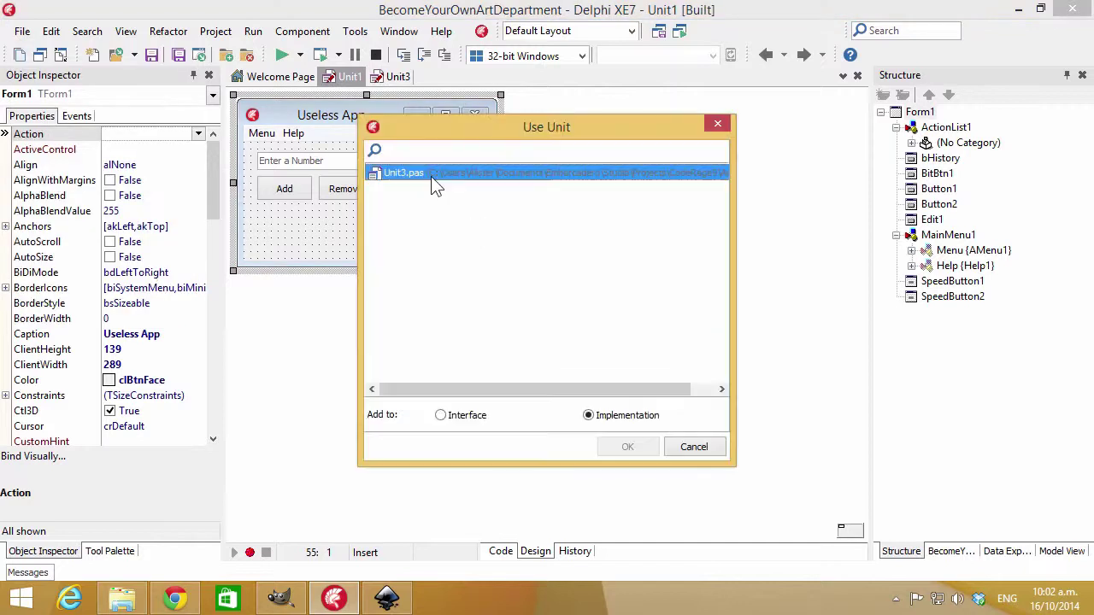
pyautogui.doubleClick(431, 176)
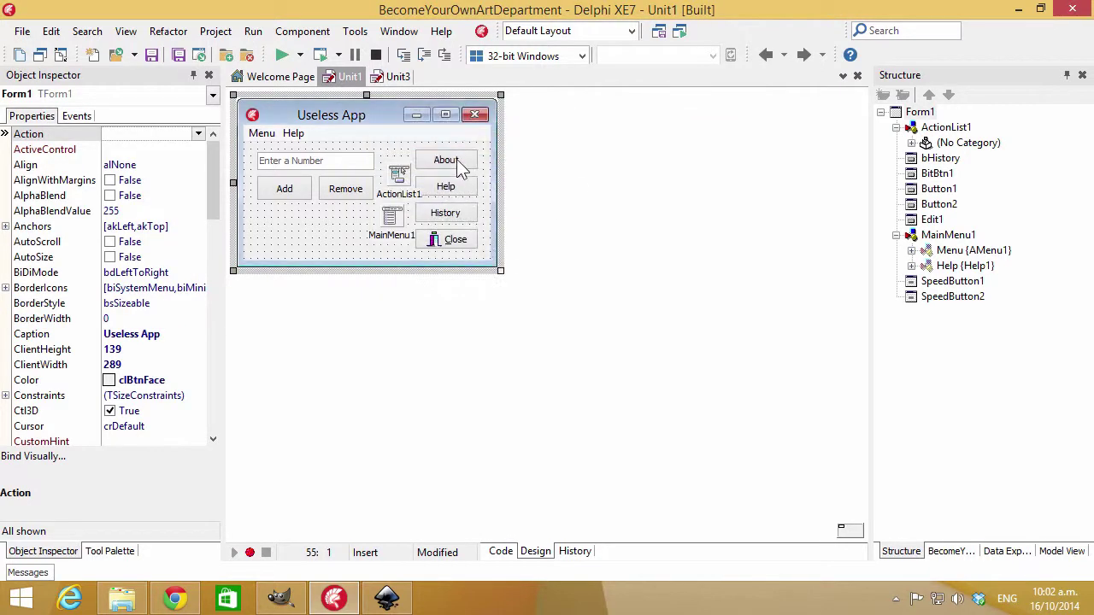
# Set the About button's Images property to dmImages.il16 and its ImageIndex to 0
pyautogui.click(457, 160)
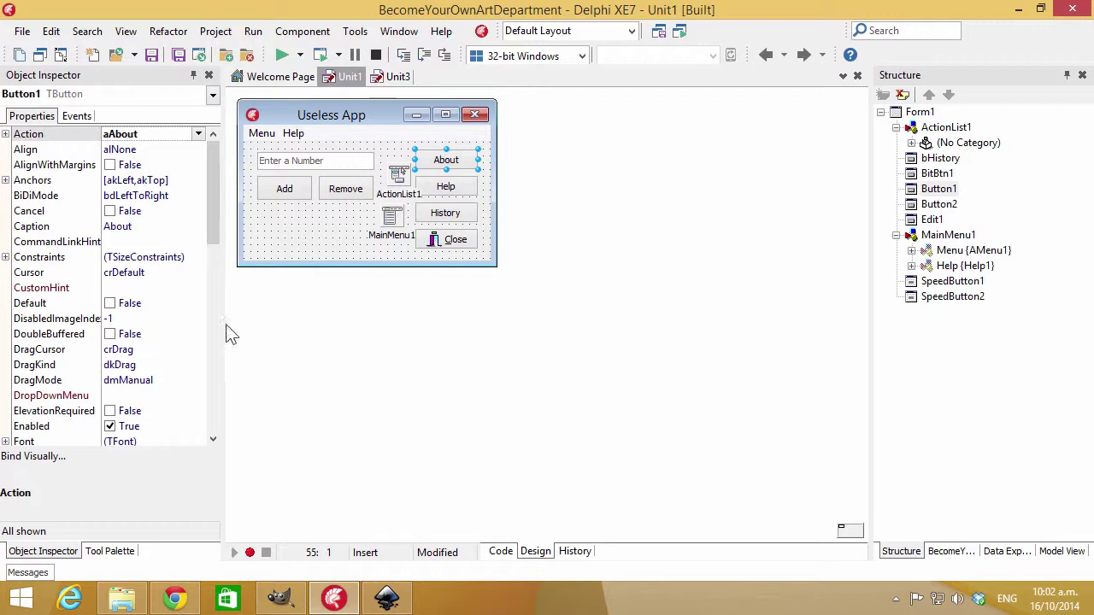
pyautogui.moveTo(217, 221); pyautogui.dragTo(235, 333)
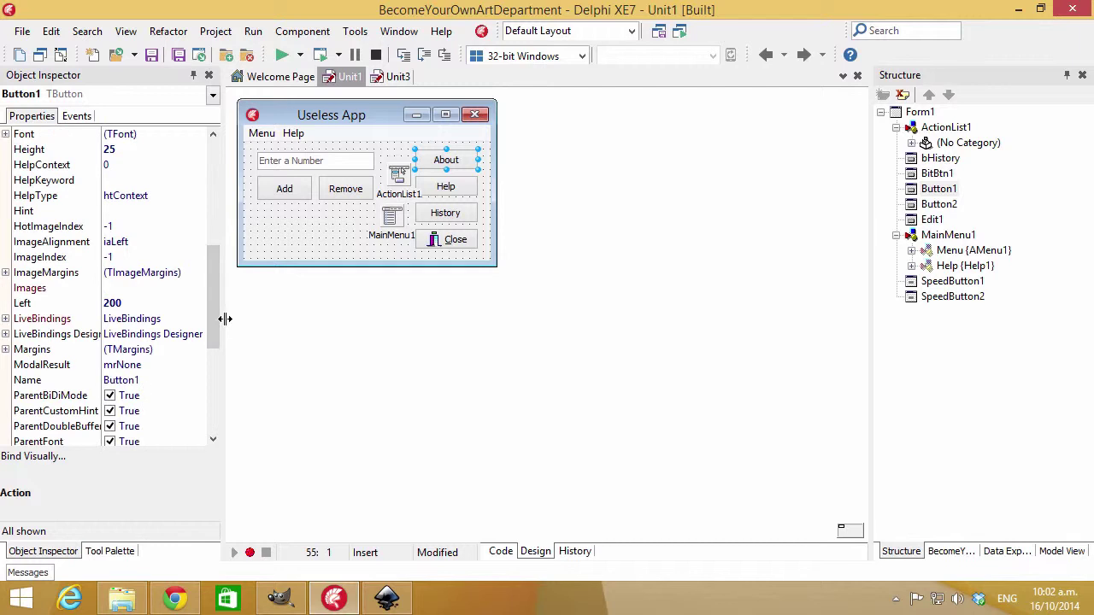
pyautogui.doubleClick(147, 287)
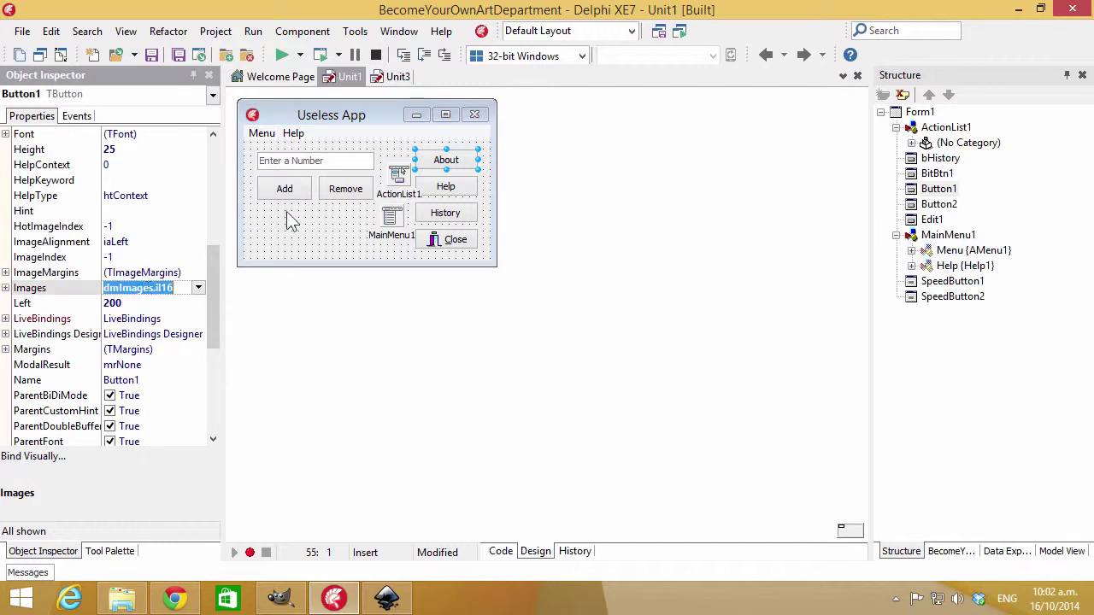
pyautogui.click(153, 257)
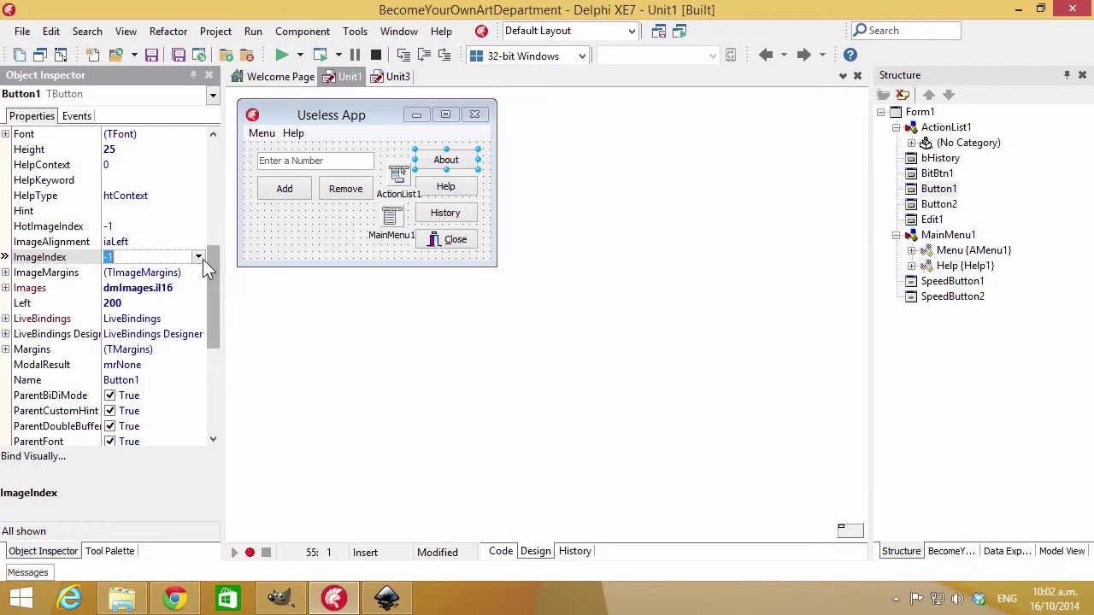
pyautogui.click(199, 258)
pyautogui.click(146, 280)
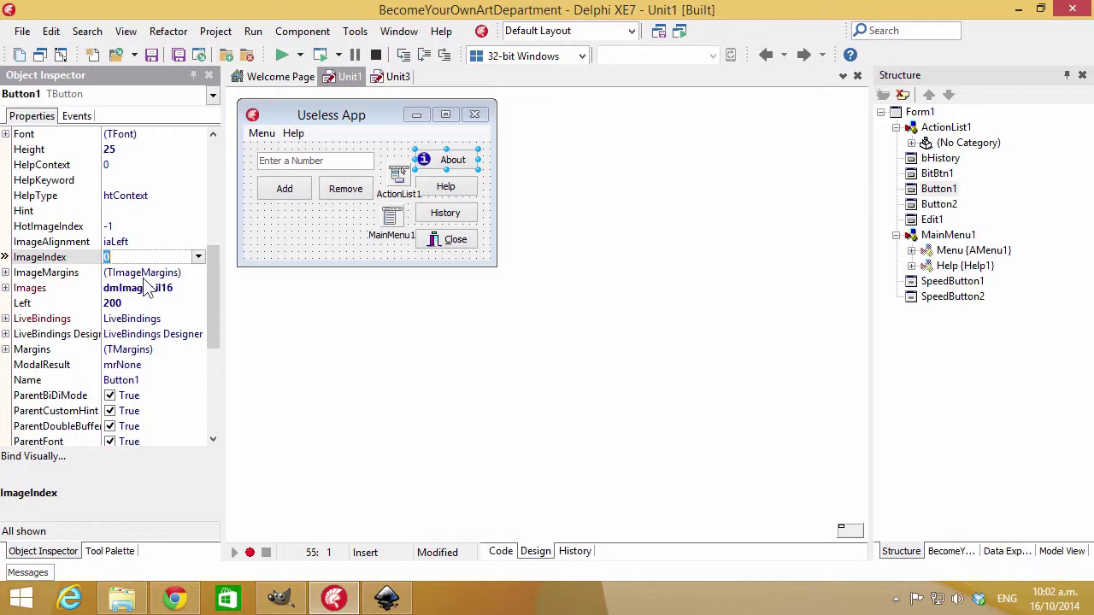
pyautogui.click(305, 249)
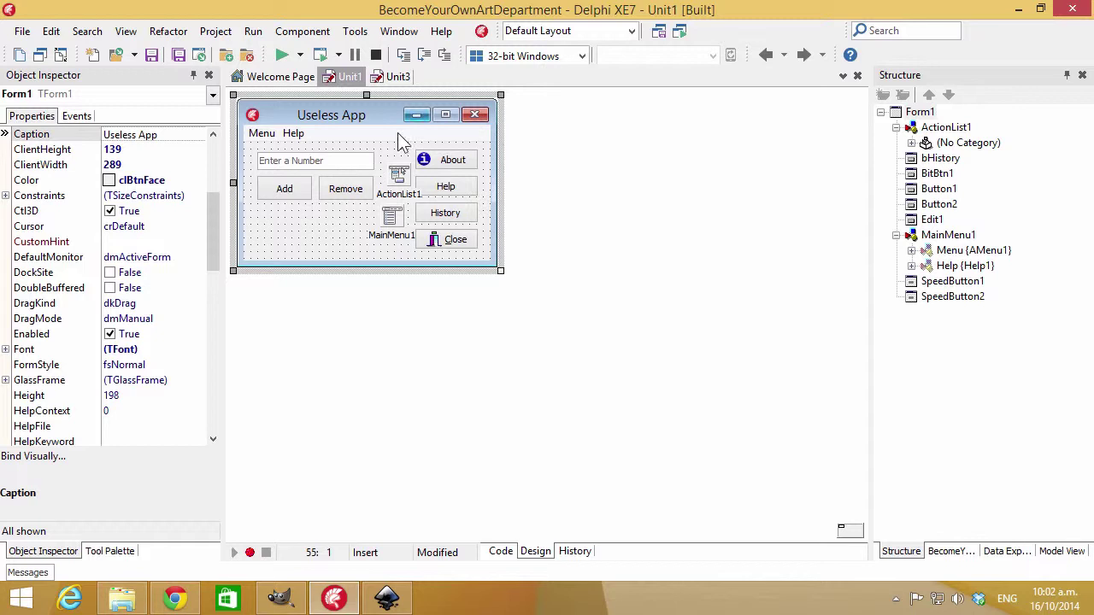
# Review the icons in the data module's il16 image list and return to the Unit1 form
pyautogui.click(397, 77)
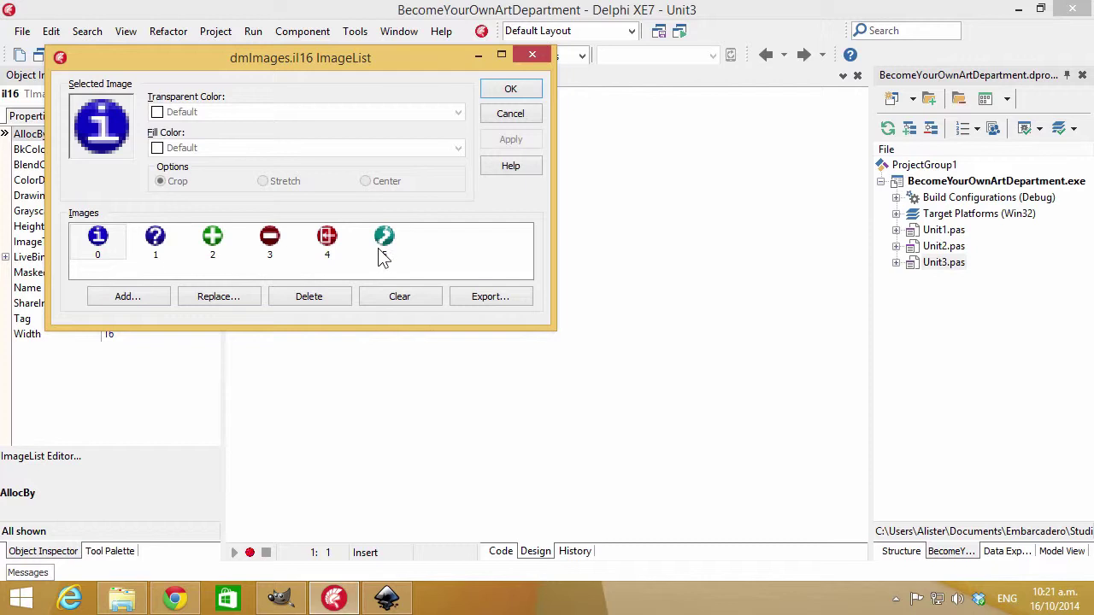
pyautogui.click(513, 90)
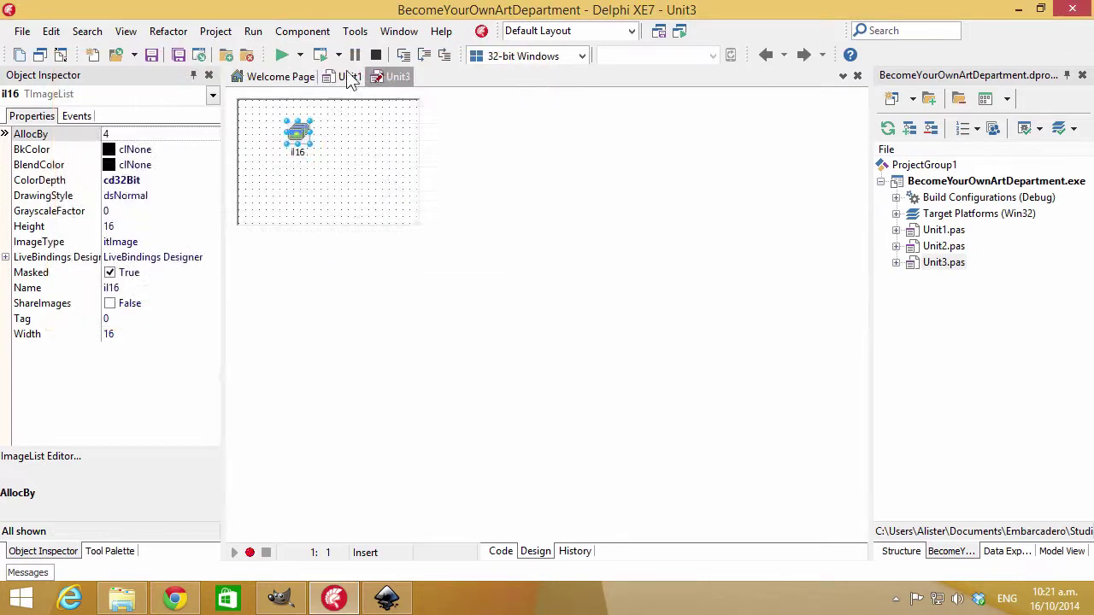
pyautogui.click(346, 77)
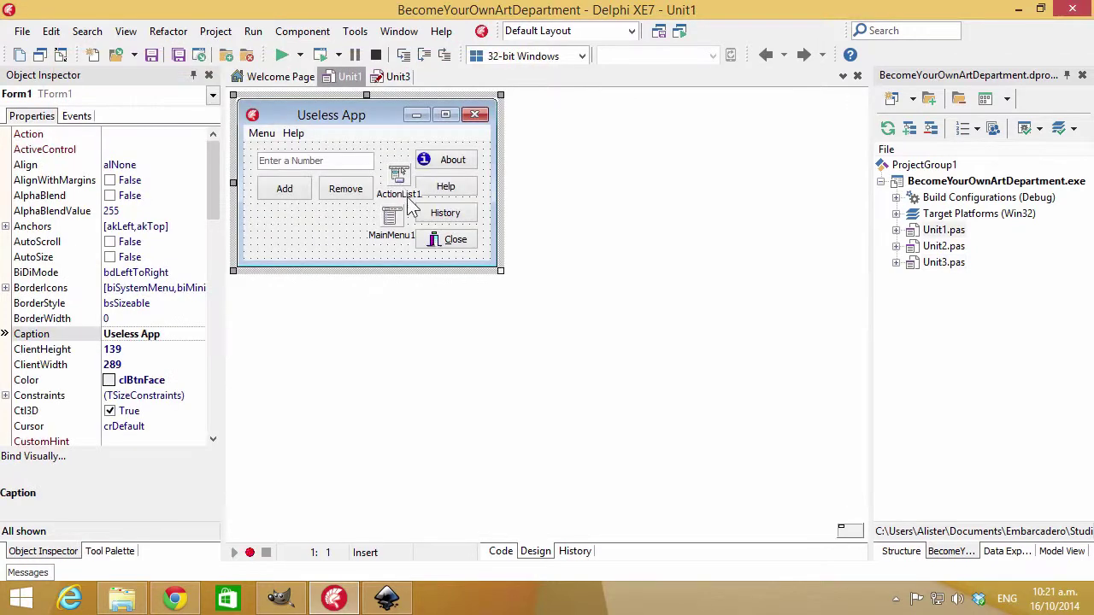
# Assign dmImages.il16 as the Images property of MainMenu1, ActionList1 and the History and Help buttons together
pyautogui.click(393, 220)
pyautogui.keyDown('shift'); pyautogui.click(398, 176); pyautogui.keyUp('shift')
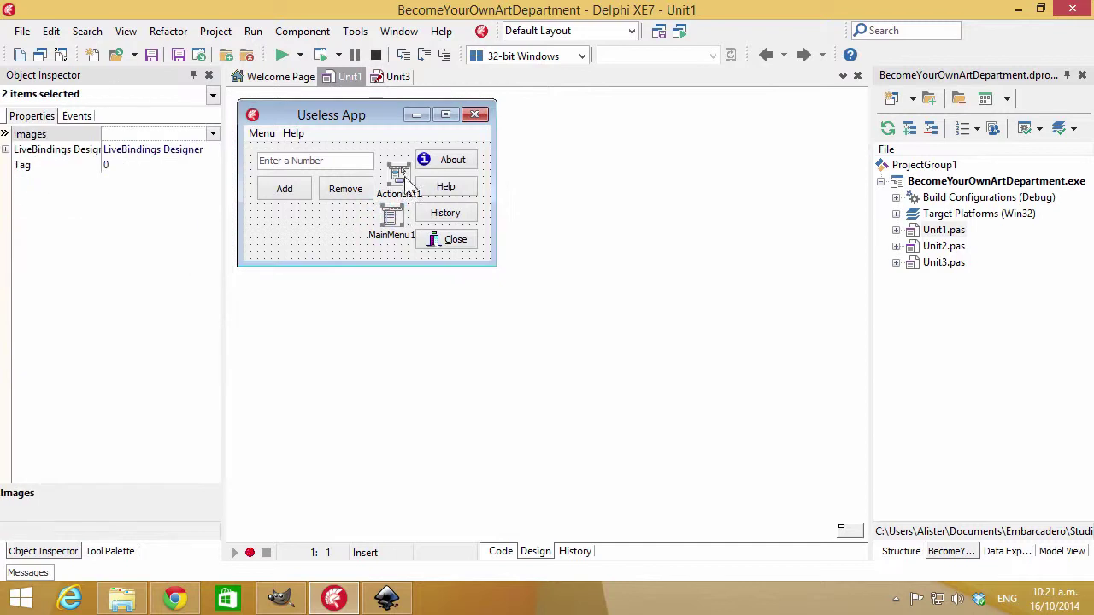
pyautogui.keyDown('shift'); pyautogui.click(450, 213); pyautogui.keyUp('shift')
pyautogui.keyDown('shift'); pyautogui.click(457, 191); pyautogui.keyUp('shift')
pyautogui.doubleClick(184, 134)
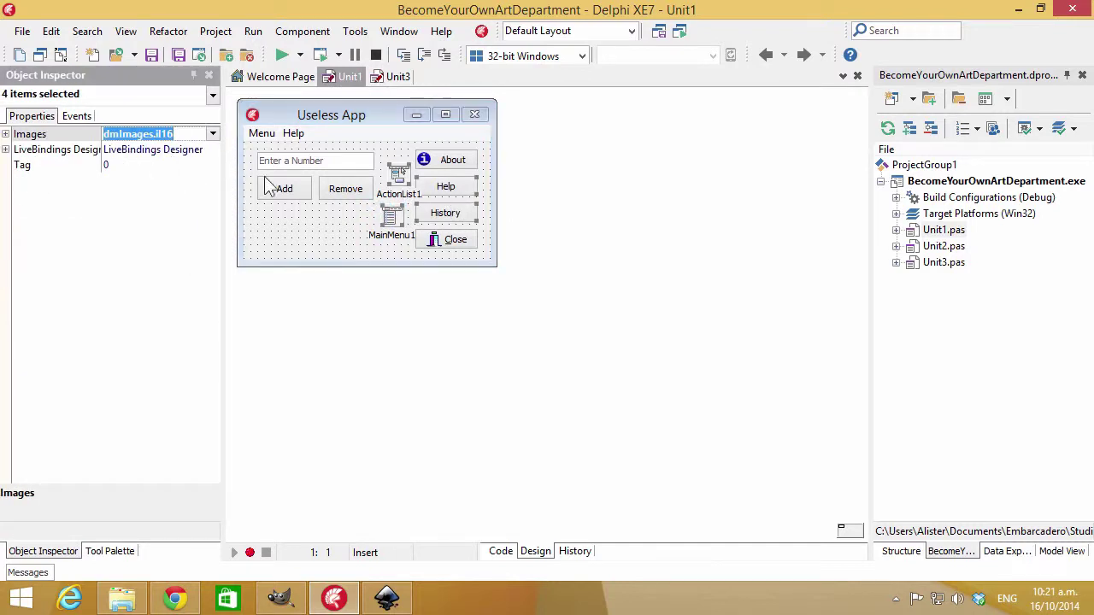
pyautogui.click(338, 238)
# In ActionList1, set the ImageIndex of the aHelp action to 1 and of the aAbout action to 0
pyautogui.doubleClick(398, 172)
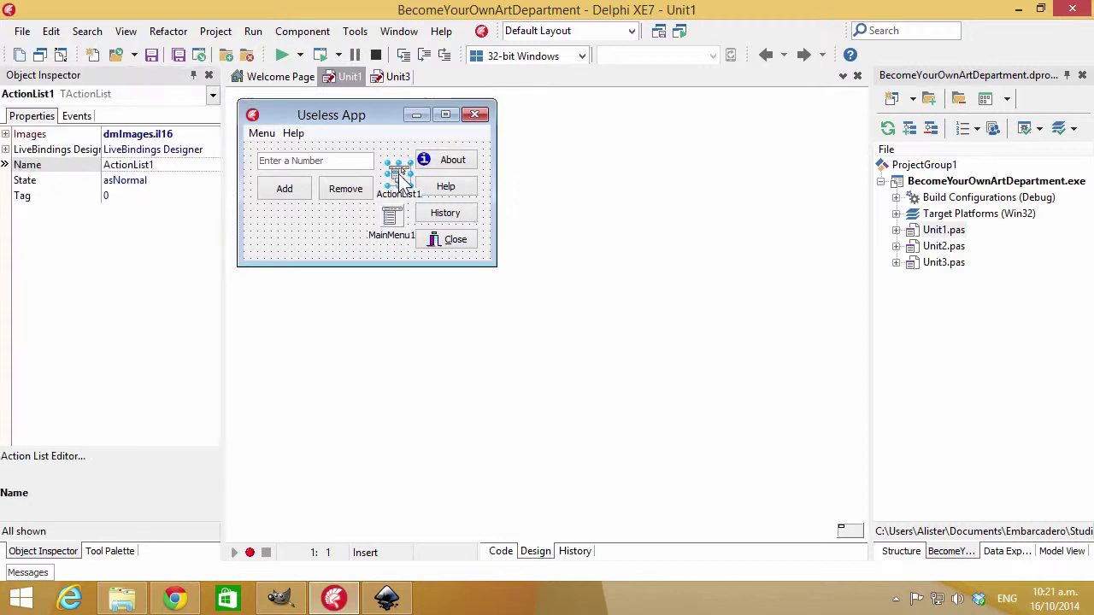
pyautogui.click(384, 333)
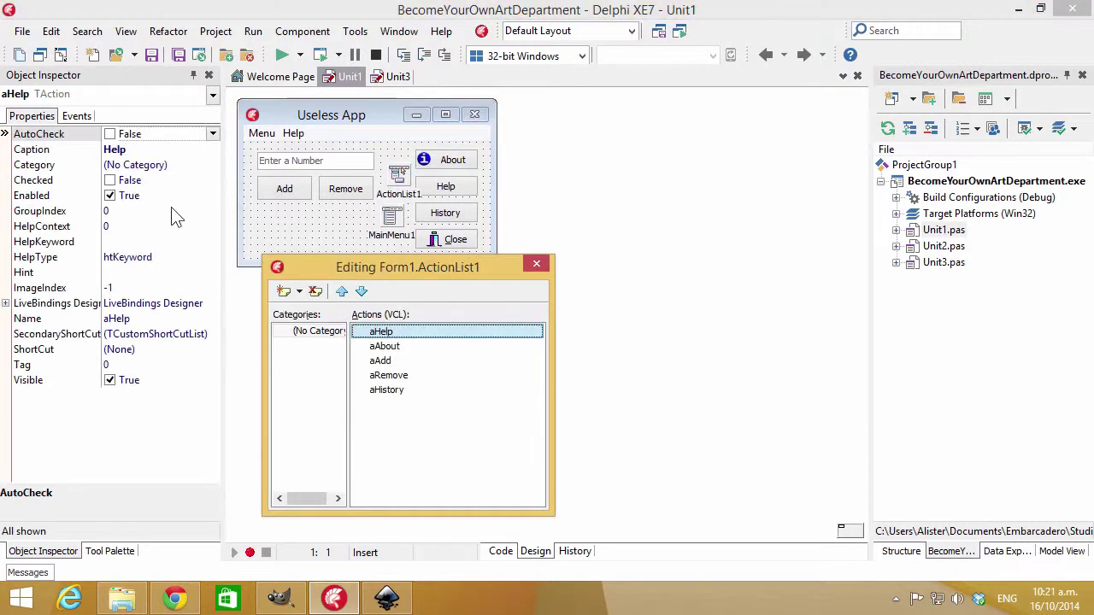
pyautogui.click(216, 289)
pyautogui.click(215, 291)
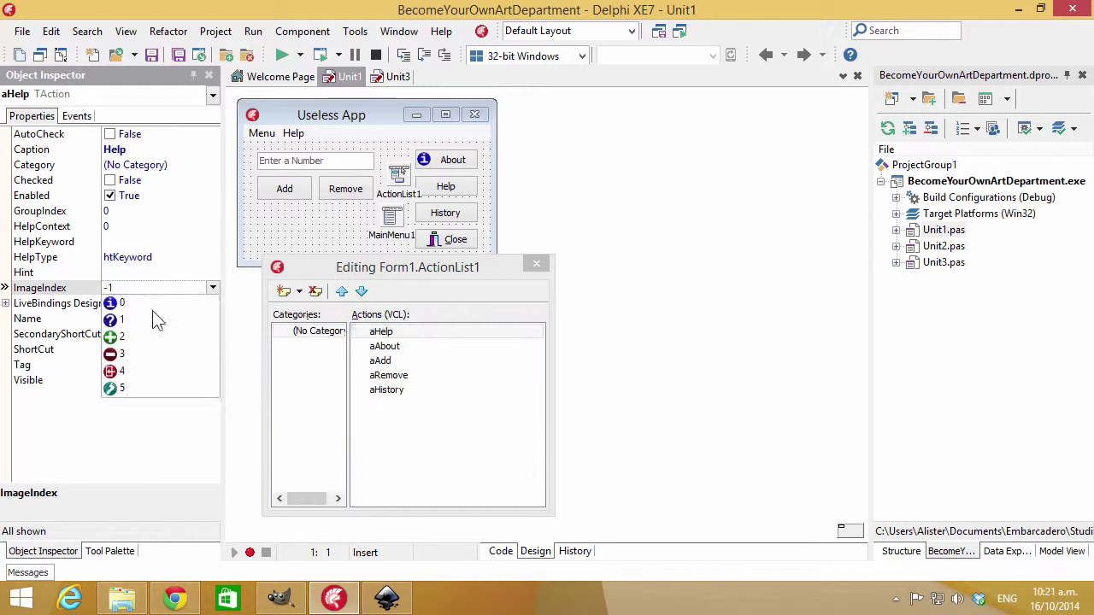
pyautogui.click(154, 321)
pyautogui.click(382, 346)
pyautogui.click(213, 288)
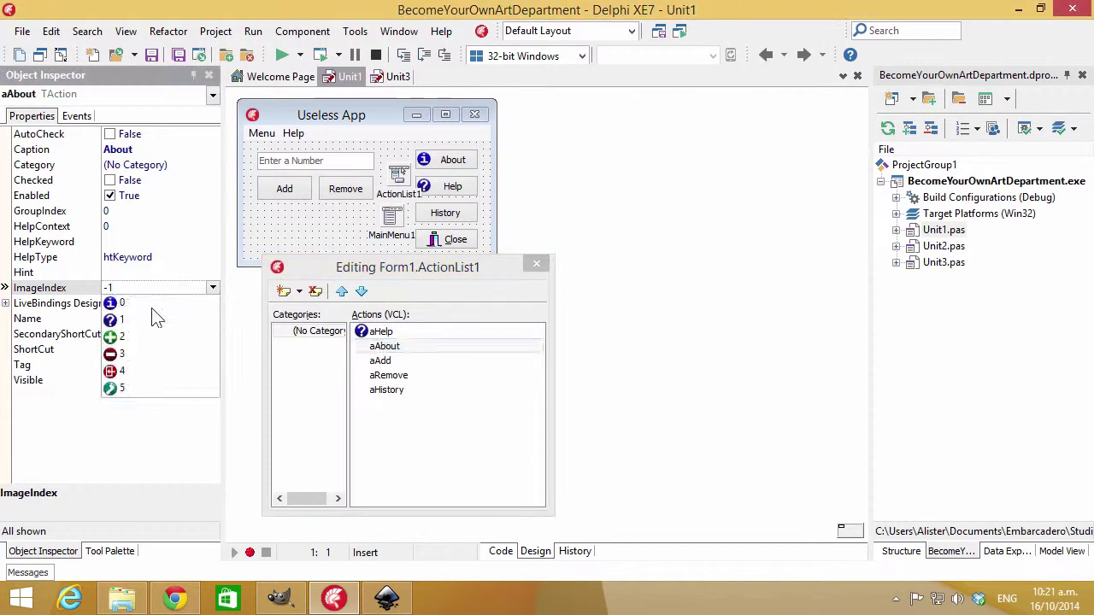
pyautogui.click(134, 304)
# Set the ImageIndex of the aAdd action to 2 and of the aRemove action to 3
pyautogui.click(380, 360)
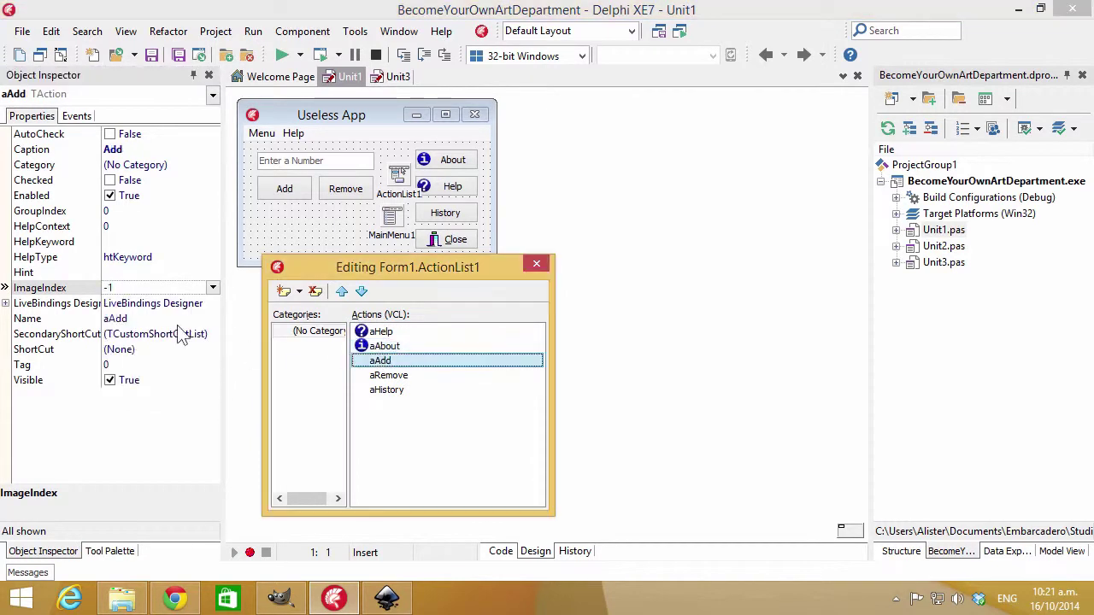
pyautogui.click(214, 288)
pyautogui.click(159, 335)
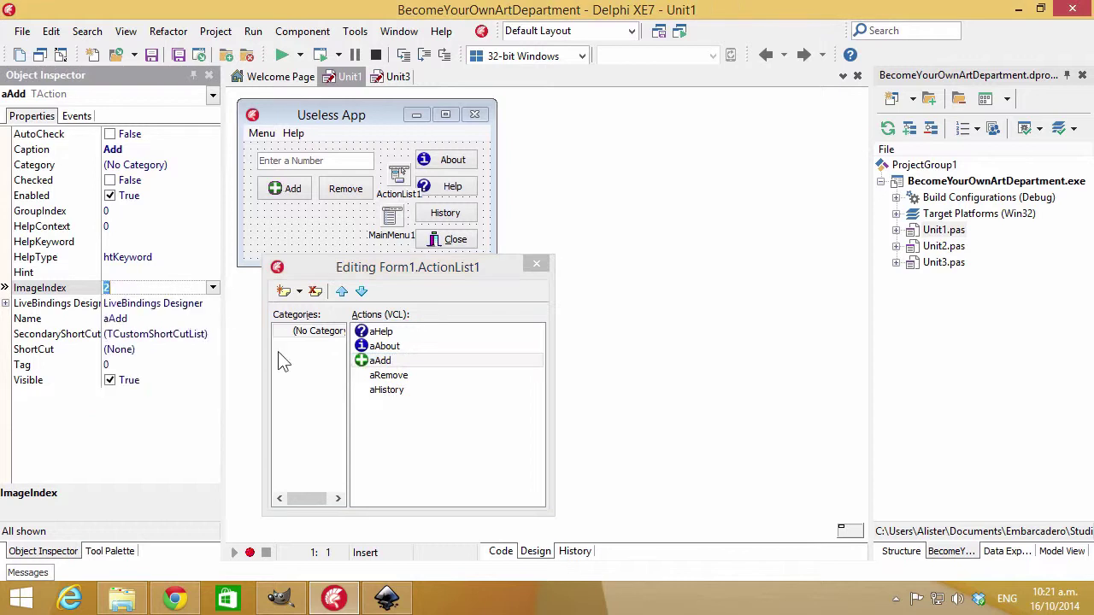
pyautogui.click(389, 375)
pyautogui.click(214, 288)
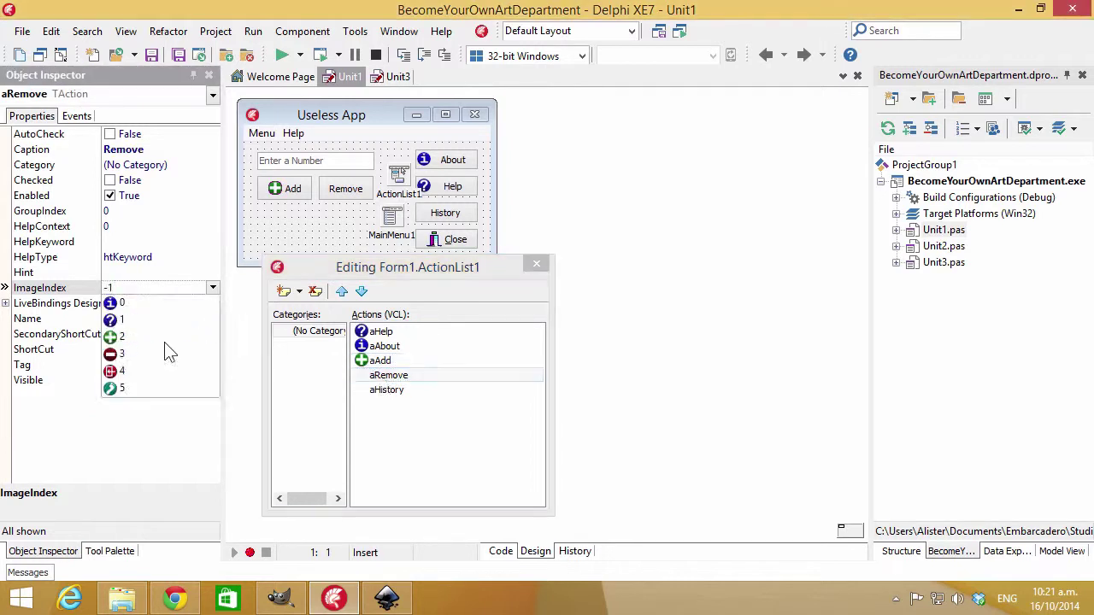
pyautogui.click(126, 353)
# Set the ImageIndex of the aHistory action to 5
pyautogui.click(402, 390)
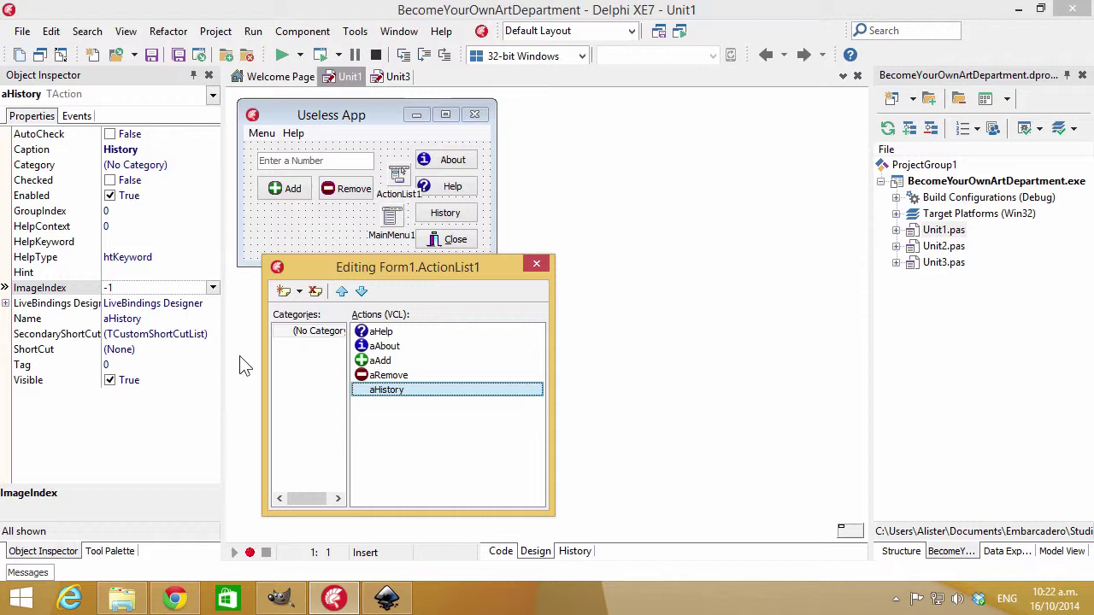
pyautogui.click(214, 288)
pyautogui.click(123, 389)
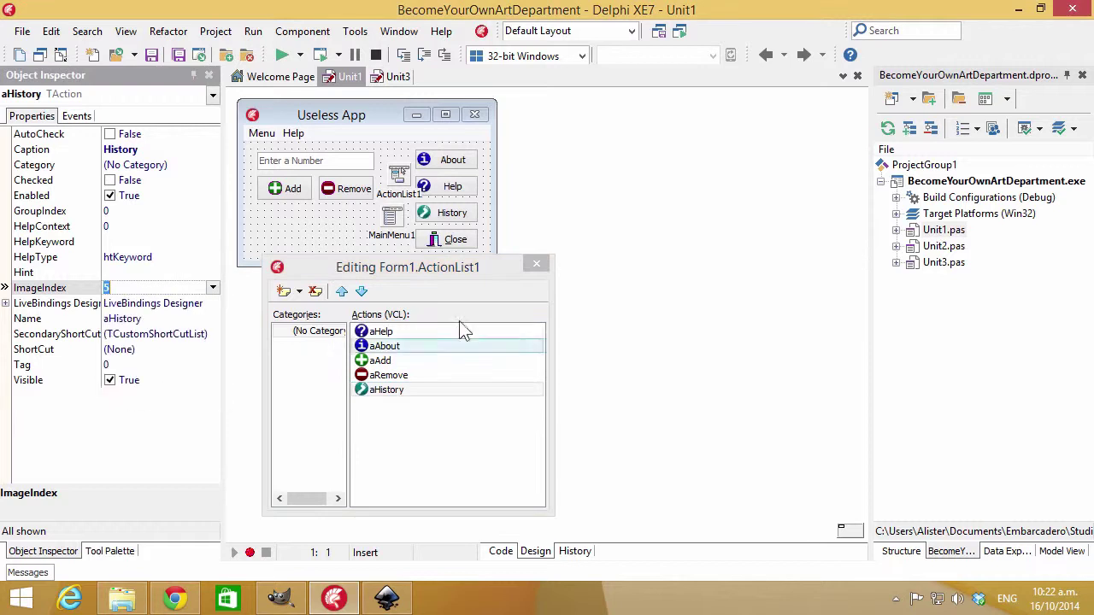
# Close the action list editor, run the Useless App to check its button icons, and close the running app
pyautogui.click(536, 267)
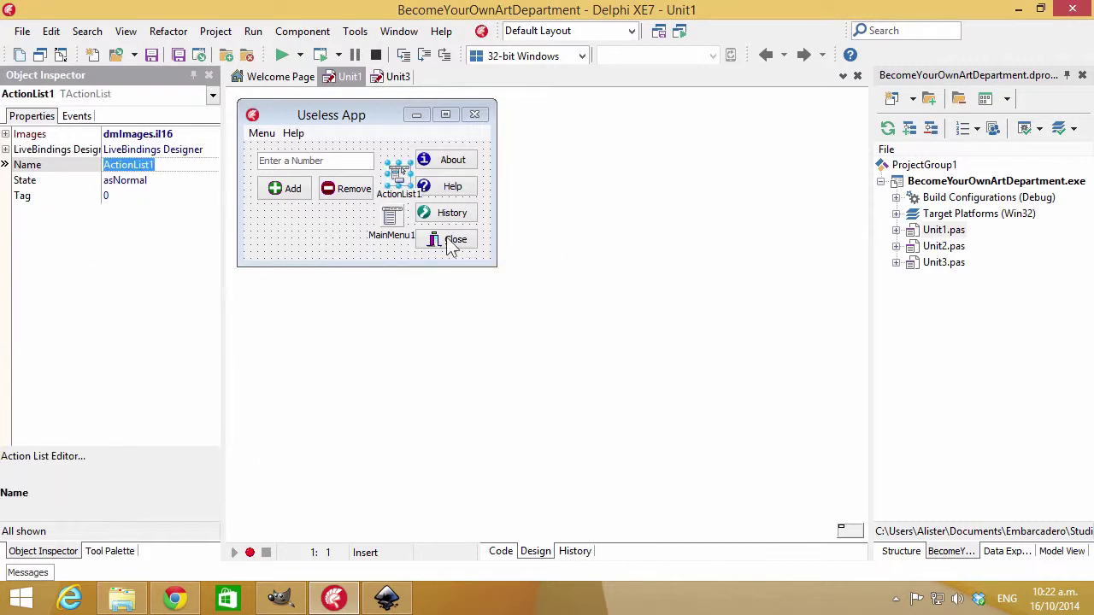
pyautogui.click(325, 235)
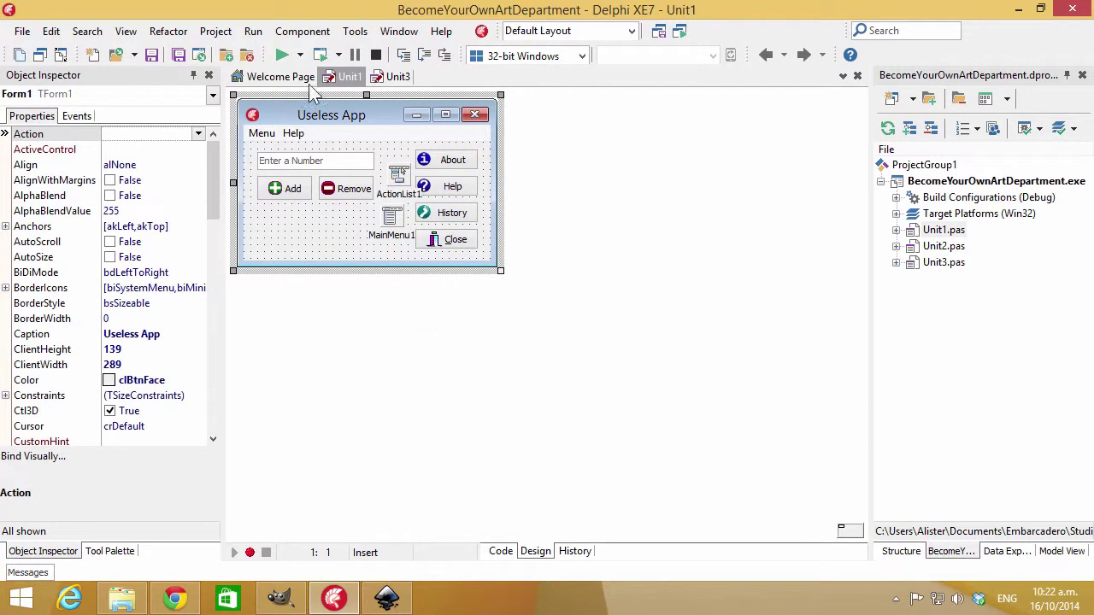
pyautogui.click(281, 55)
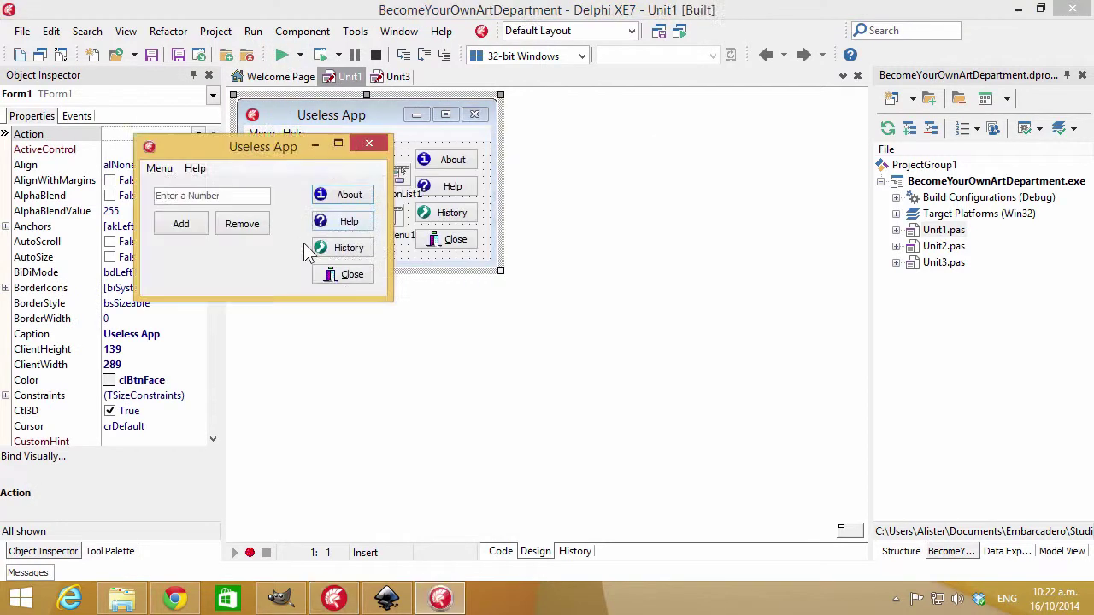
pyautogui.click(369, 143)
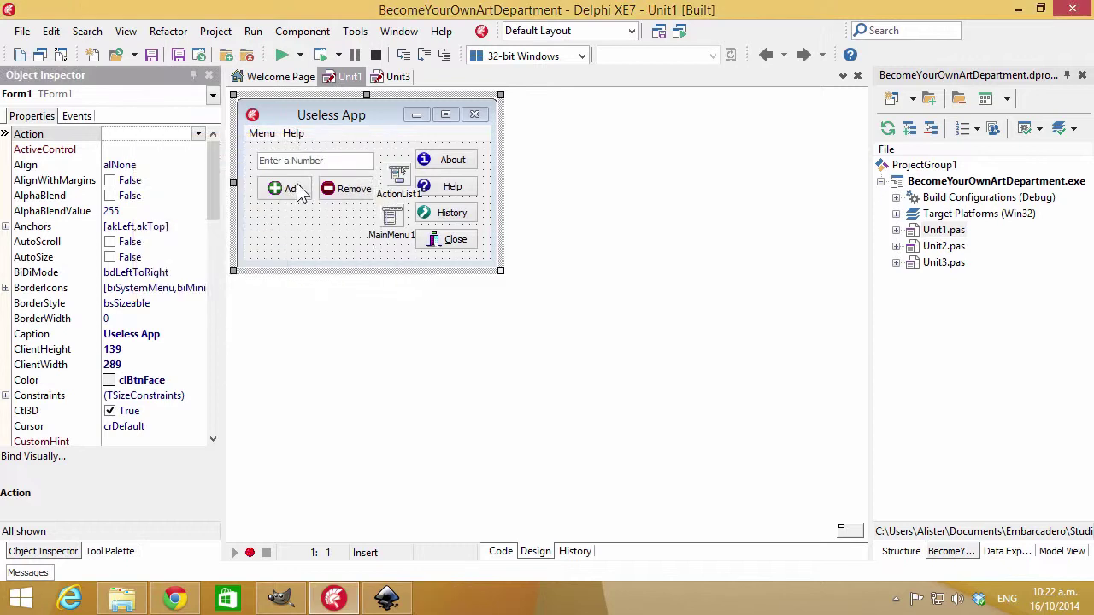
# Check which file types the Add button's Glyph property can load, and cancel without loading a picture
pyautogui.click(295, 190)
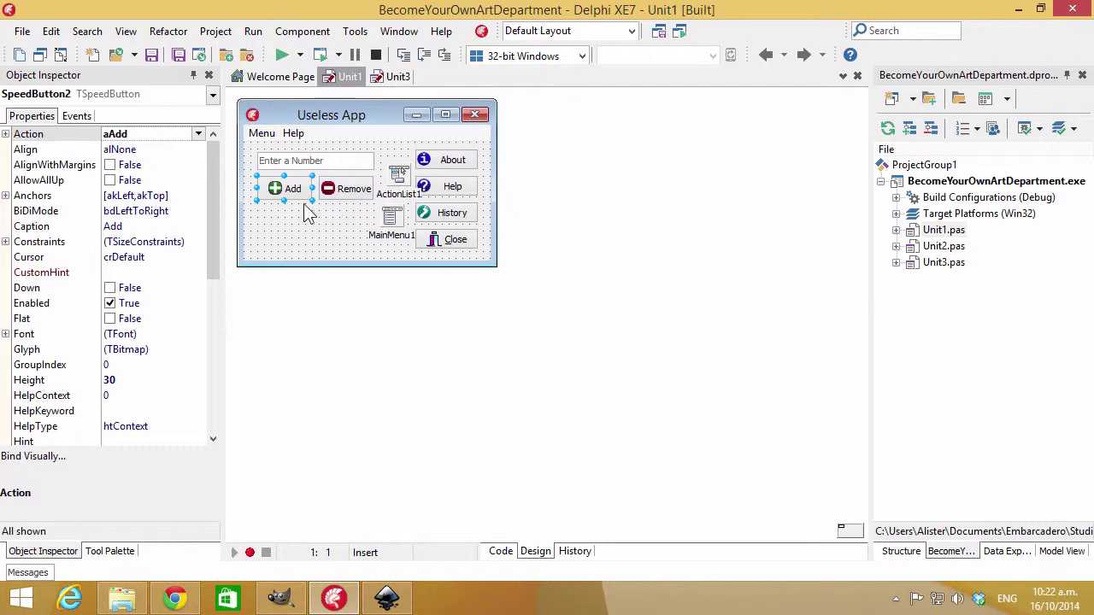
pyautogui.doubleClick(170, 352)
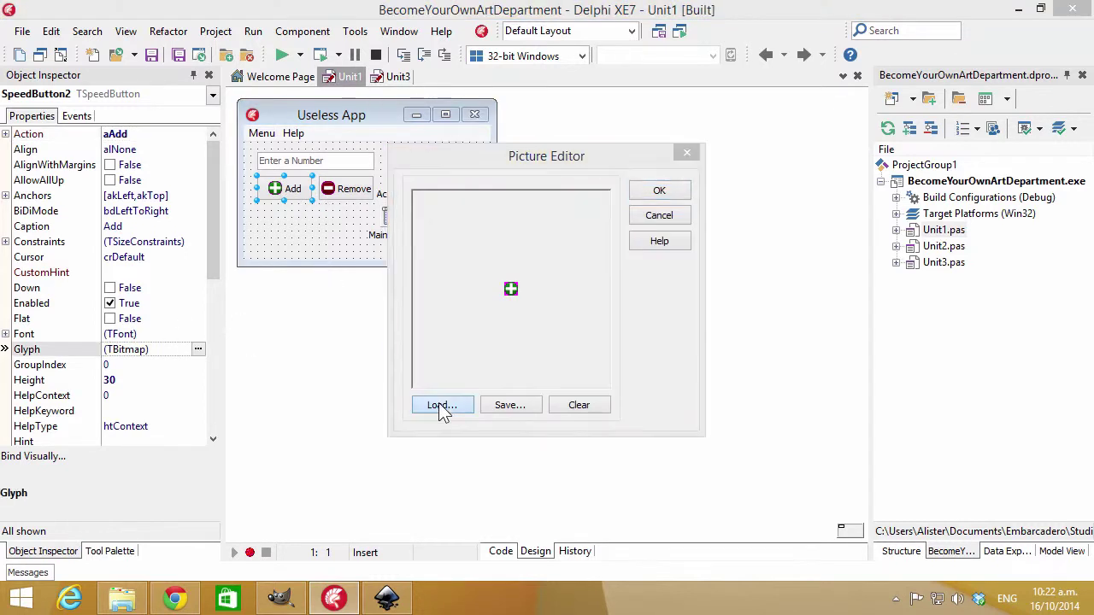
pyautogui.click(439, 405)
pyautogui.click(1016, 527)
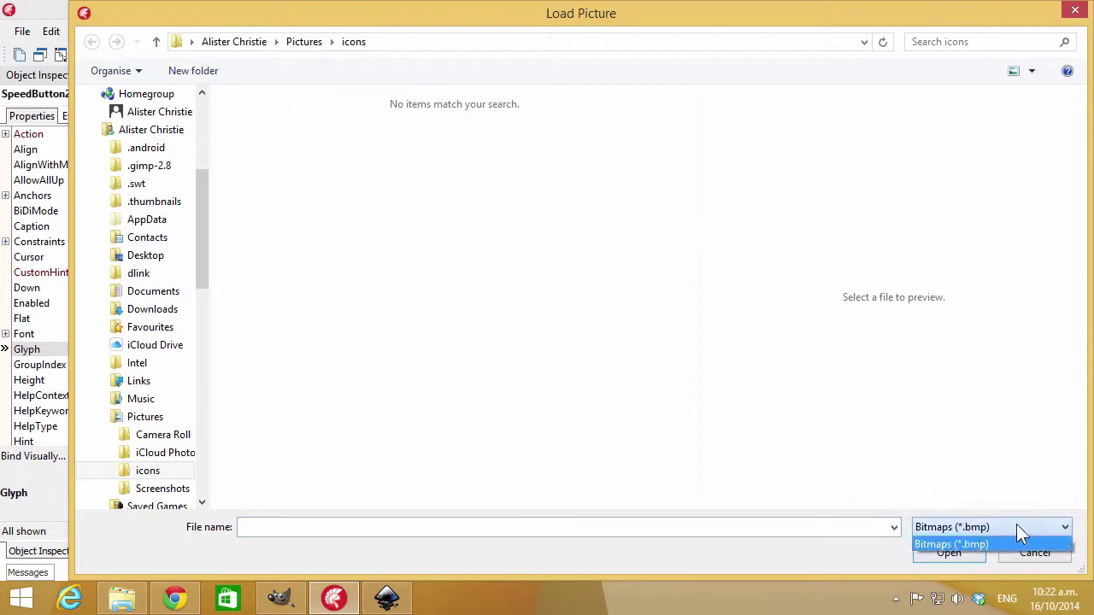
pyautogui.click(1016, 526)
pyautogui.click(1034, 552)
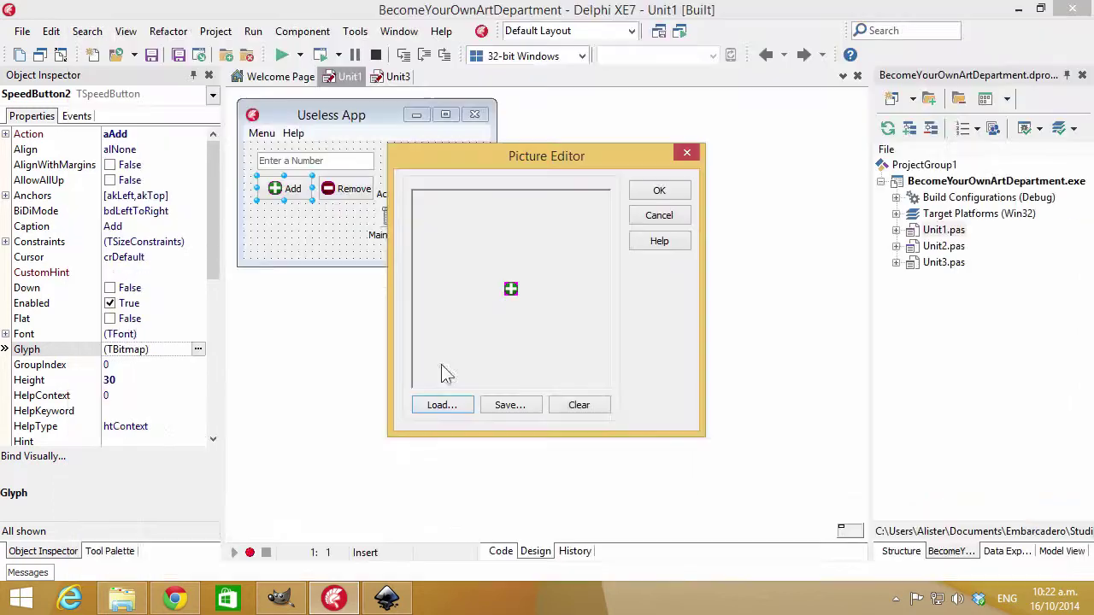
pyautogui.click(659, 215)
pyautogui.click(300, 222)
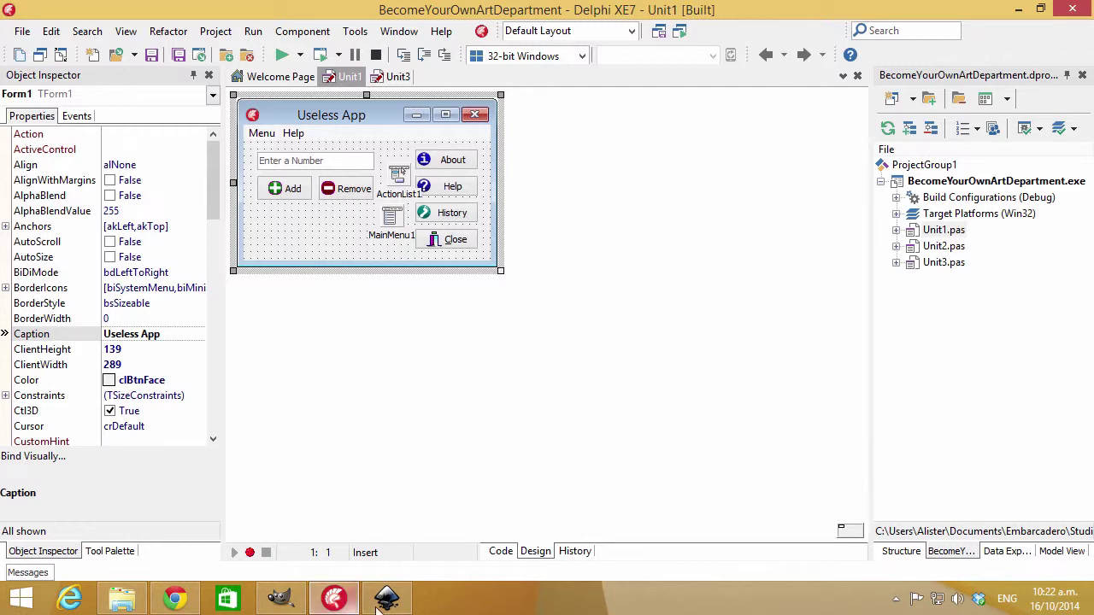
# Switch to GIMP and open add 16.png, Close 16.png and remove 16.png from the icons folder together
pyautogui.click(280, 598)
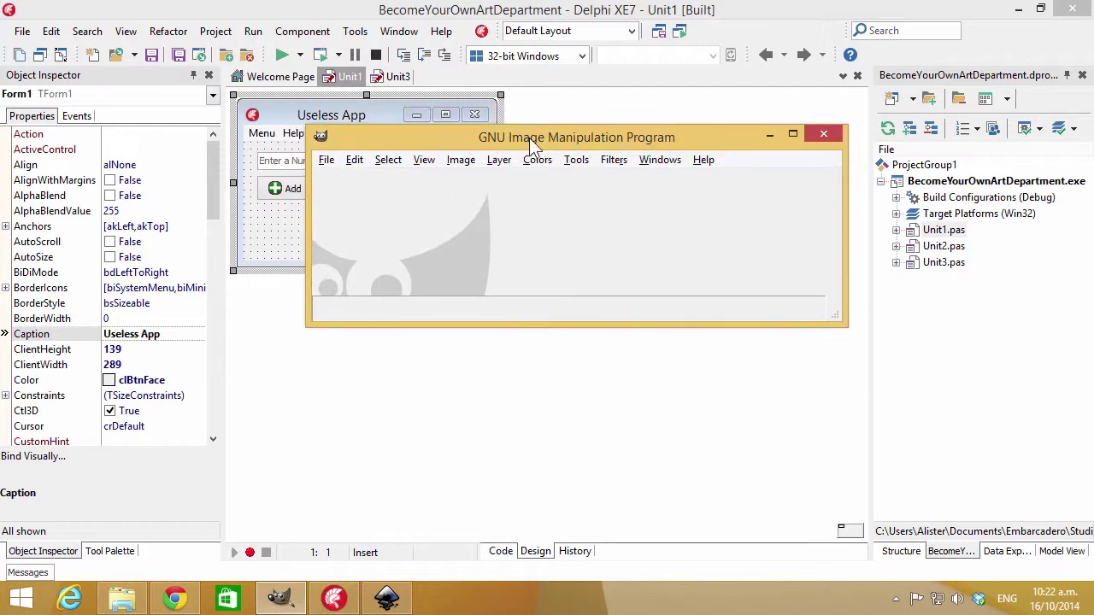
pyautogui.click(329, 161)
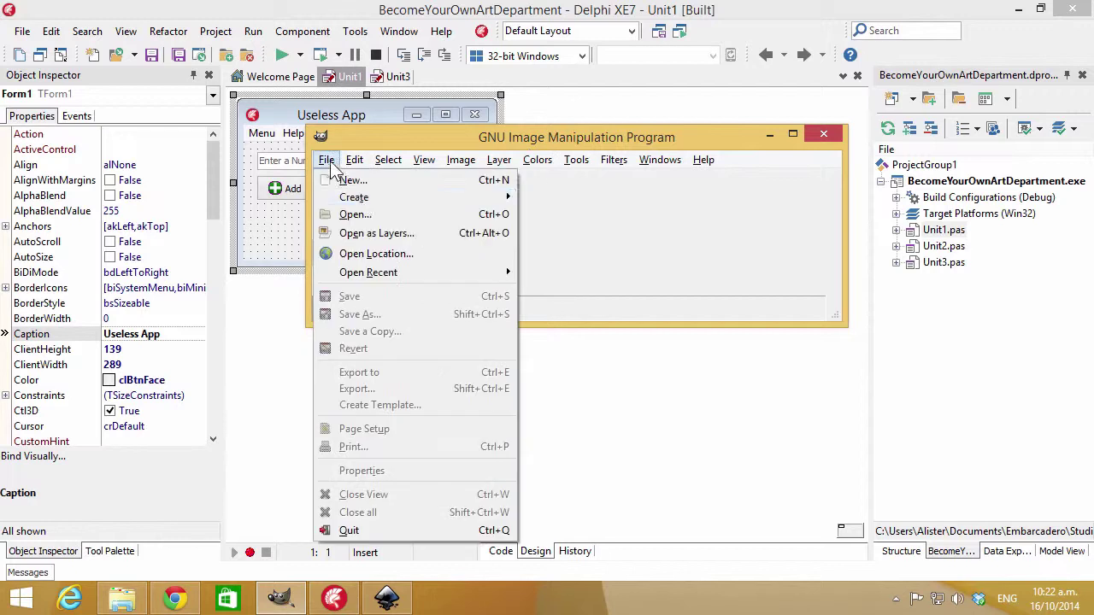
pyautogui.click(359, 213)
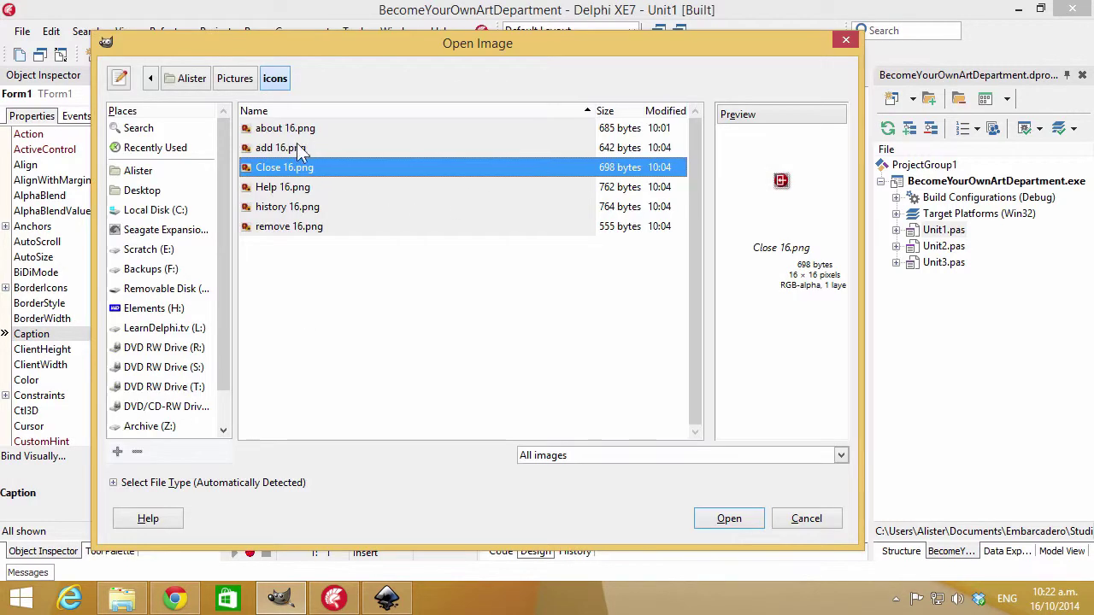
pyautogui.keyDown('ctrl'); pyautogui.click(299, 149); pyautogui.keyUp('ctrl')
pyautogui.keyDown('ctrl'); pyautogui.click(304, 226); pyautogui.keyUp('ctrl')
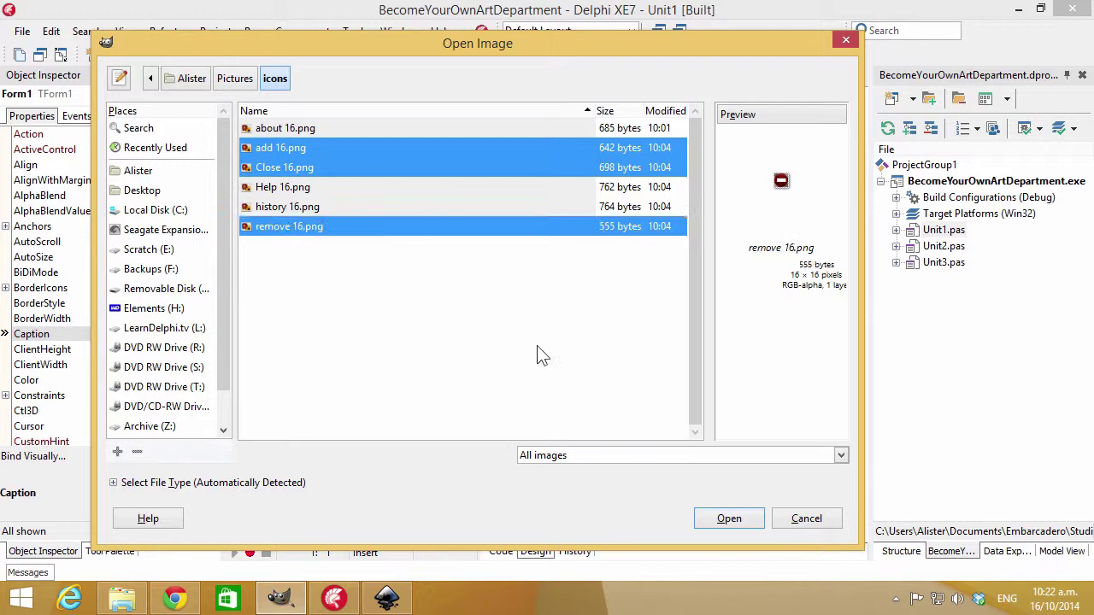
pyautogui.click(727, 519)
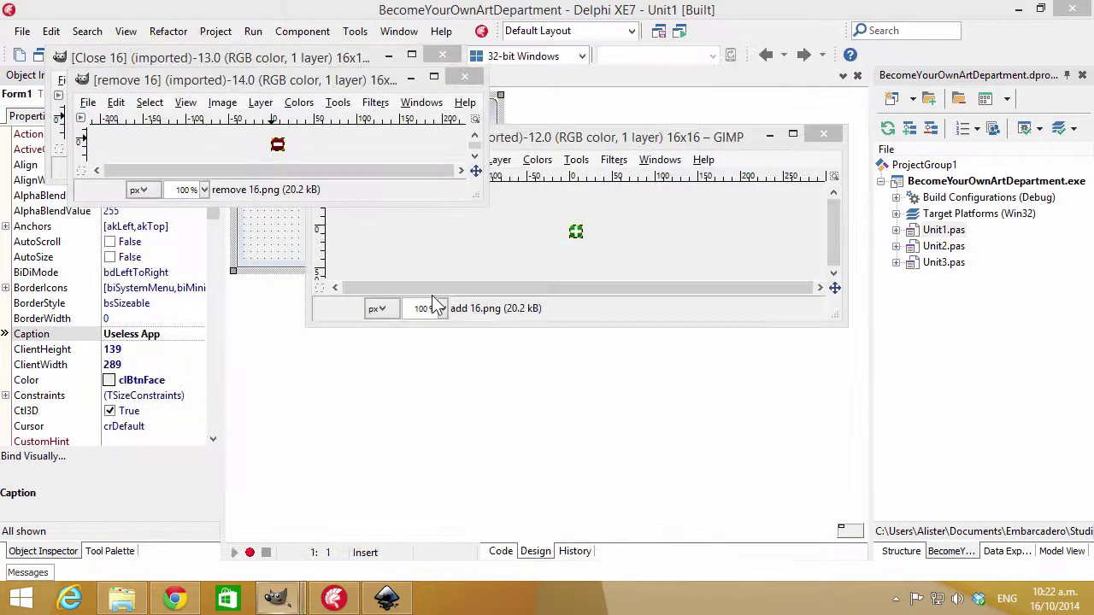
# Export the remove 16 image as remove 16.bmp in the icons folder, copying the .bmp extension for reuse, and close the image
pyautogui.click(116, 102)
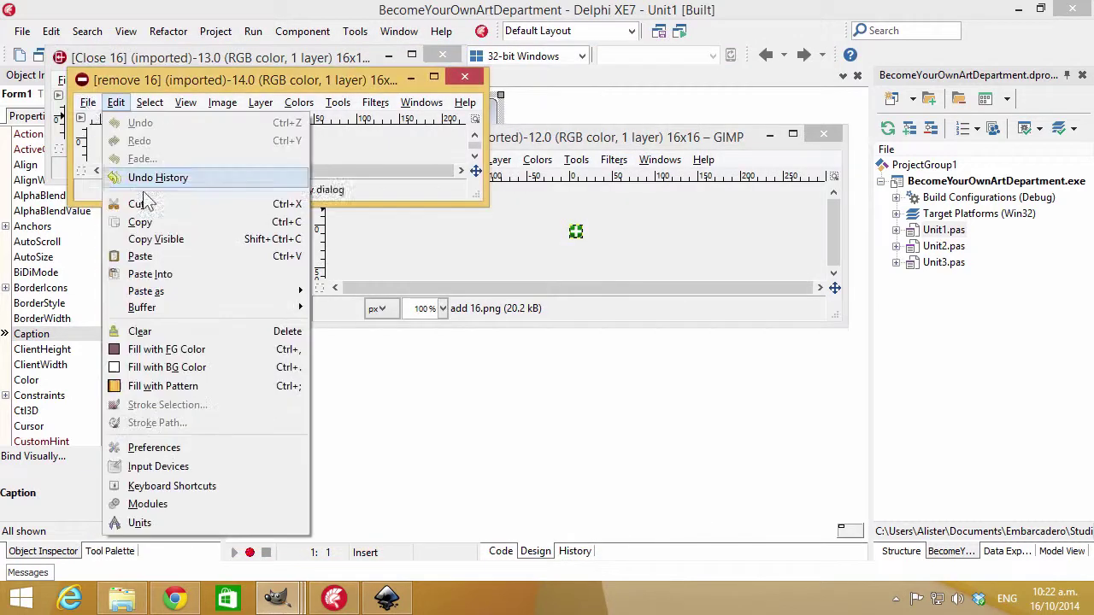
pyautogui.click(87, 102)
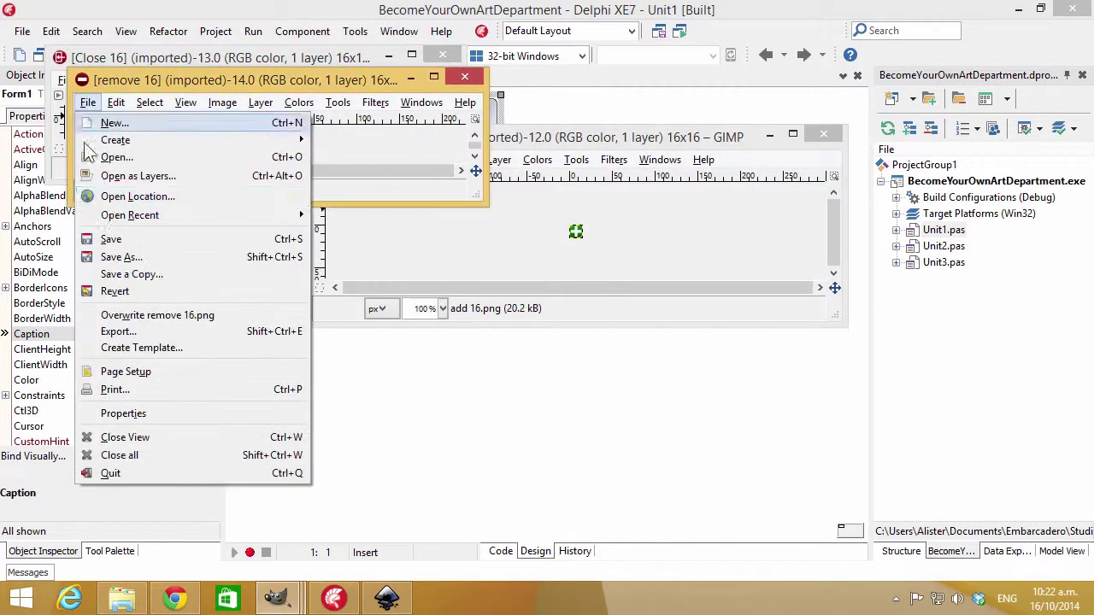
pyautogui.click(150, 333)
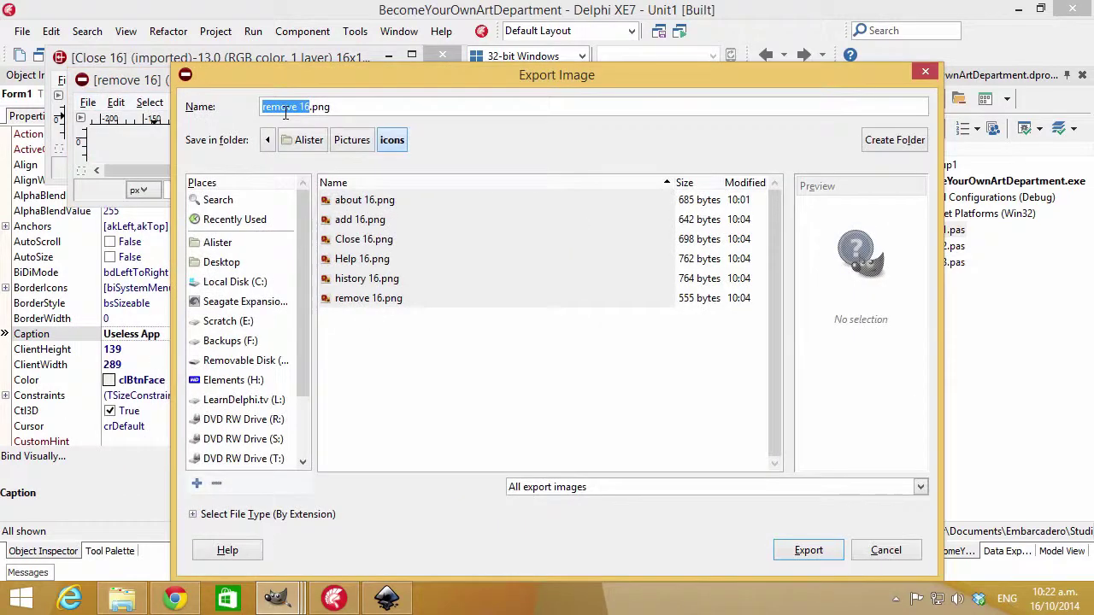
pyautogui.moveTo(302, 81); pyautogui.dragTo(372, 53)
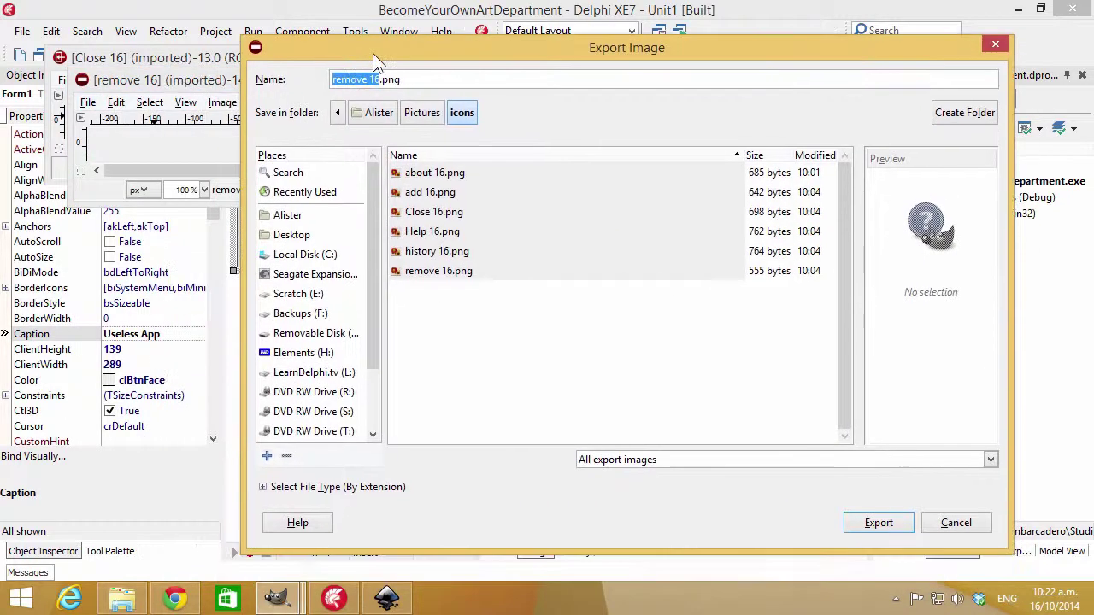
pyautogui.click(409, 79)
pyautogui.press('BackSpace')
pyautogui.press('BackSpace')
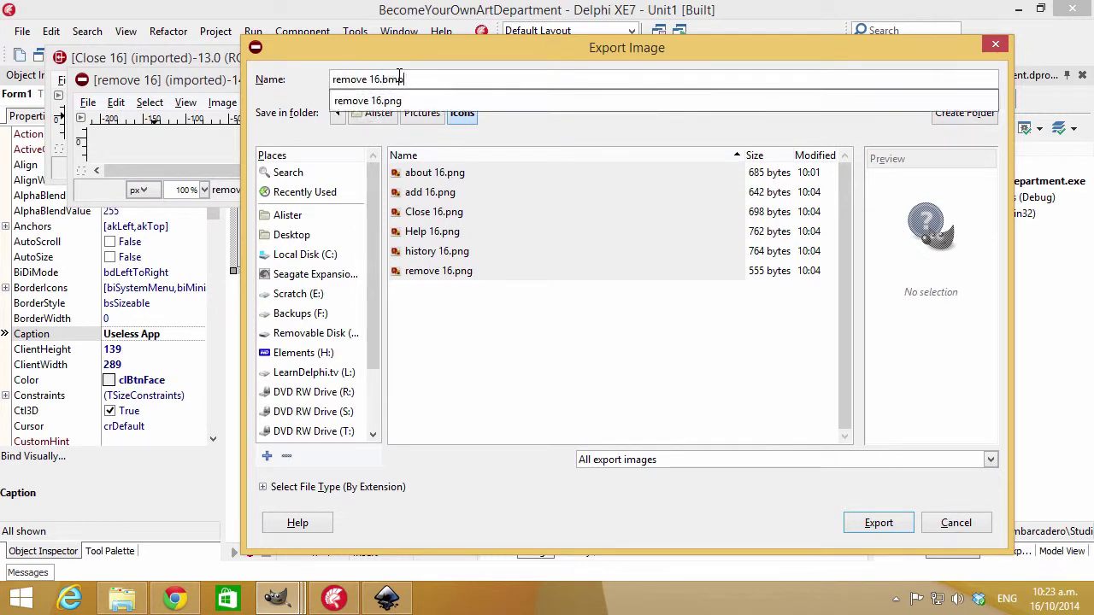
pyautogui.hotkey('ctrl', 'c')
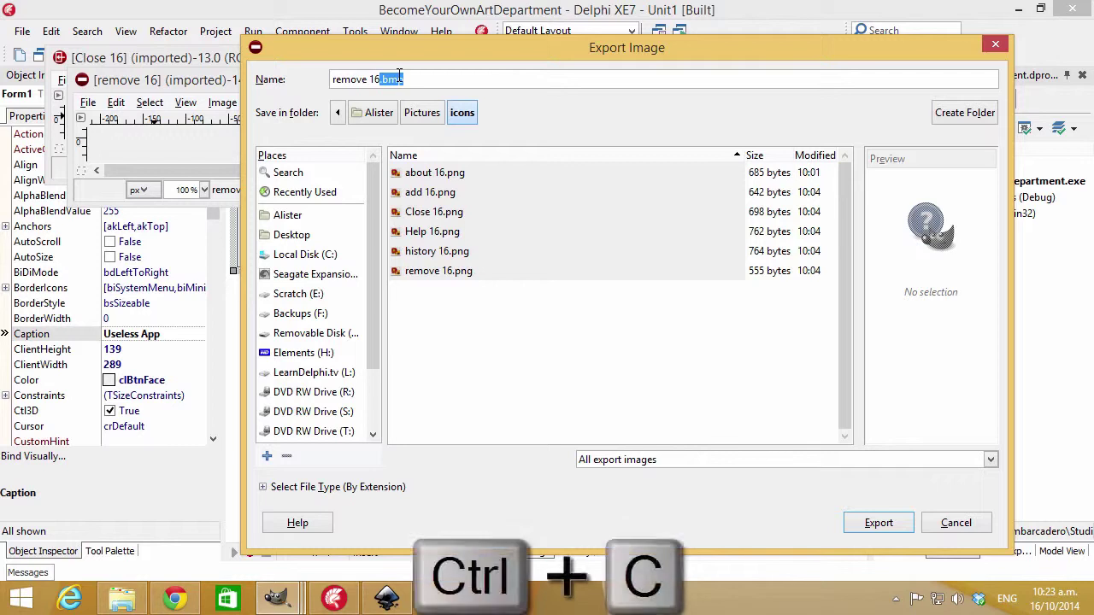
pyautogui.click(877, 522)
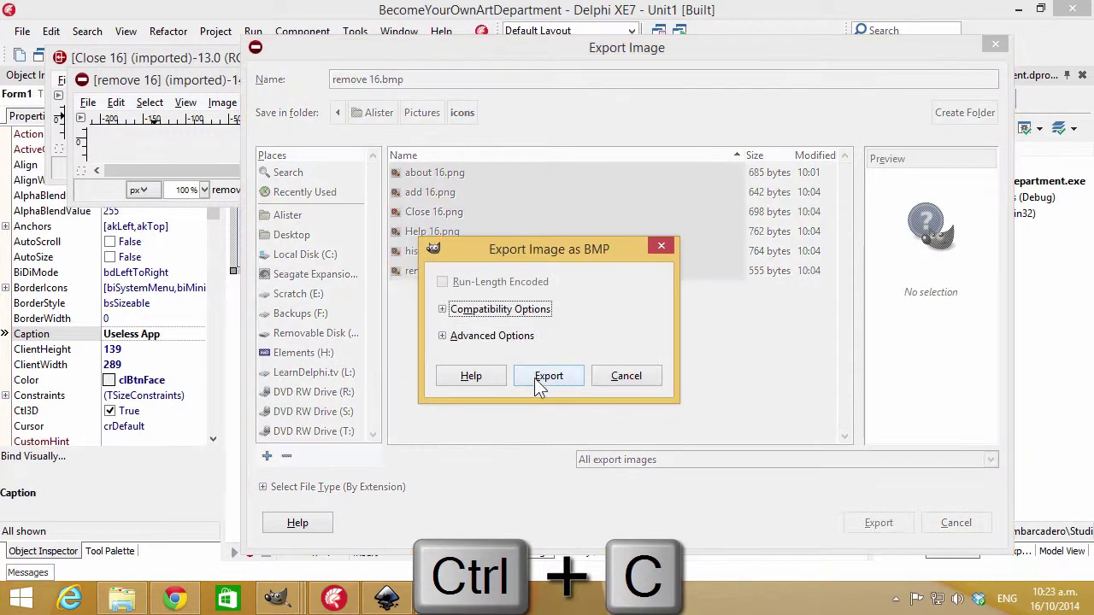
pyautogui.click(540, 376)
pyautogui.click(452, 75)
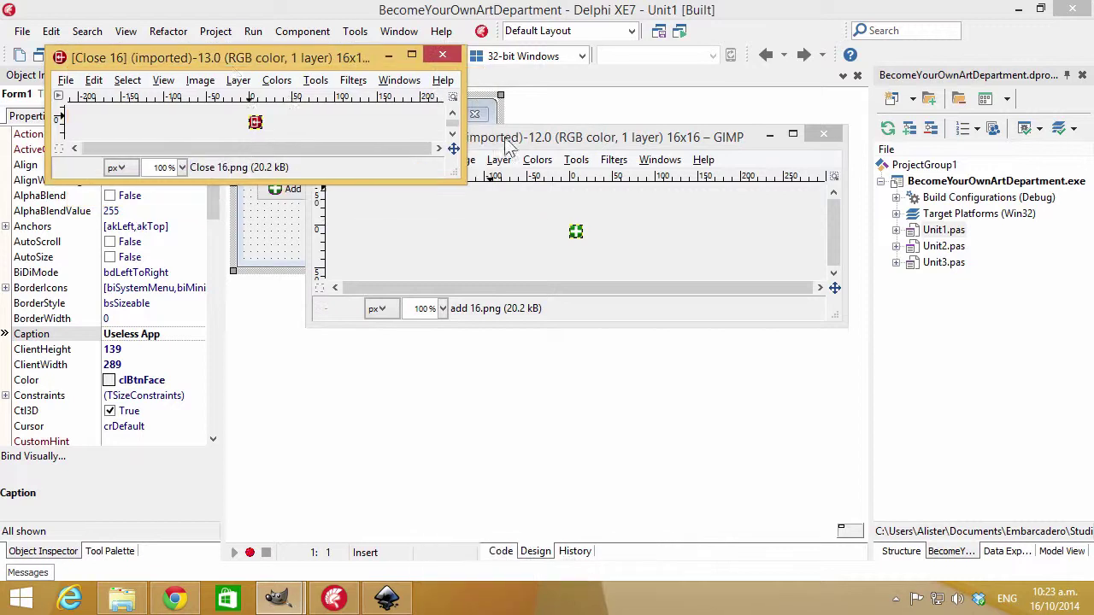
# Export the Close 16 image as Close 16.bmp in the icons folder and close the image
pyautogui.click(77, 81)
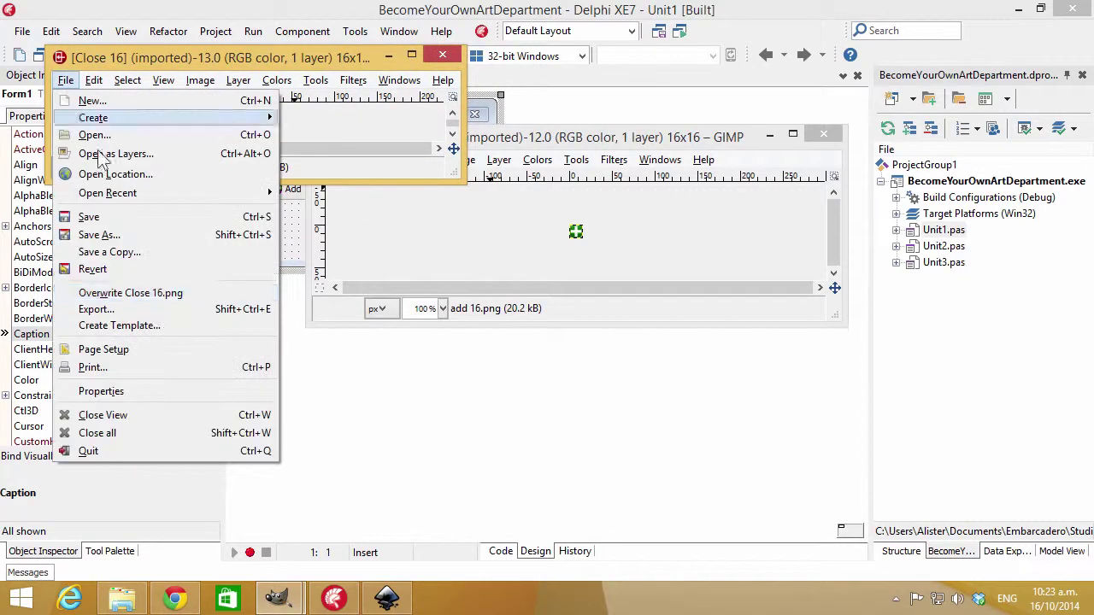
pyautogui.click(157, 306)
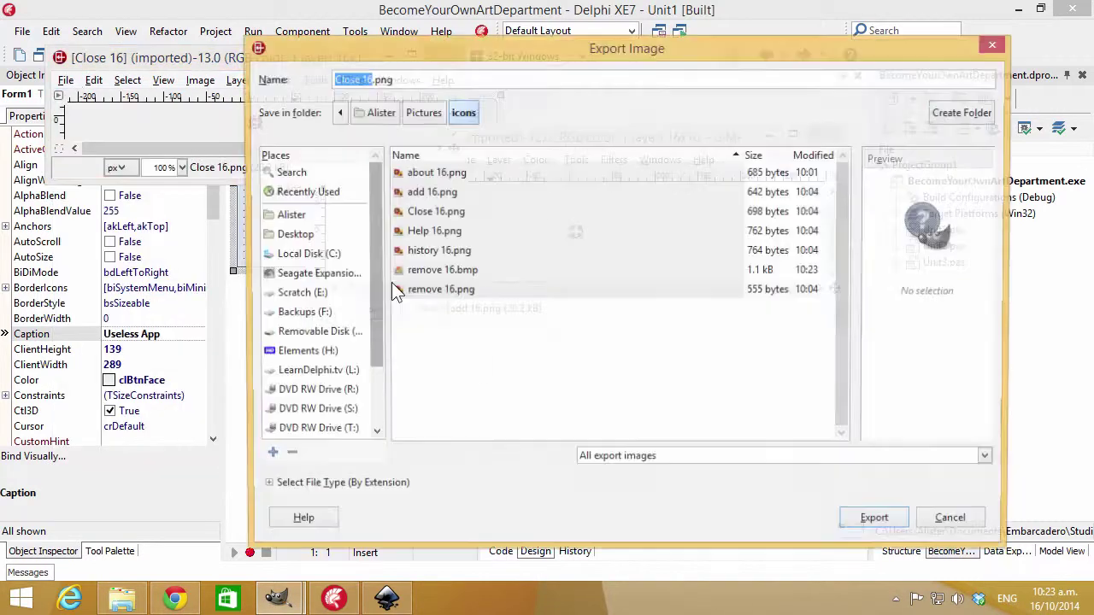
pyautogui.doubleClick(385, 80)
pyautogui.hotkey('ctrl', 'v')
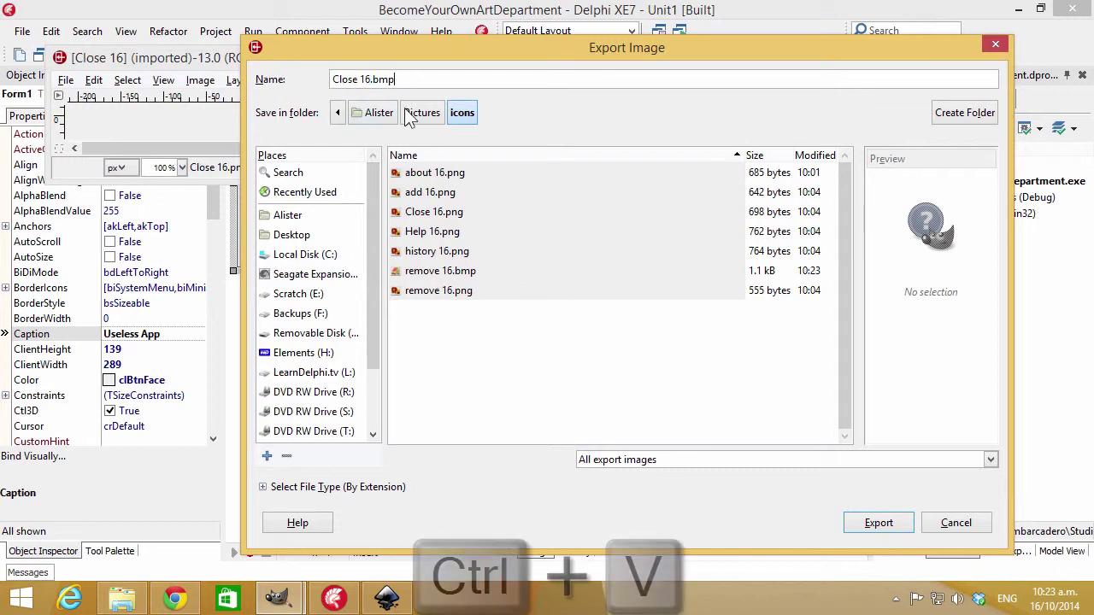
pyautogui.press('Return')
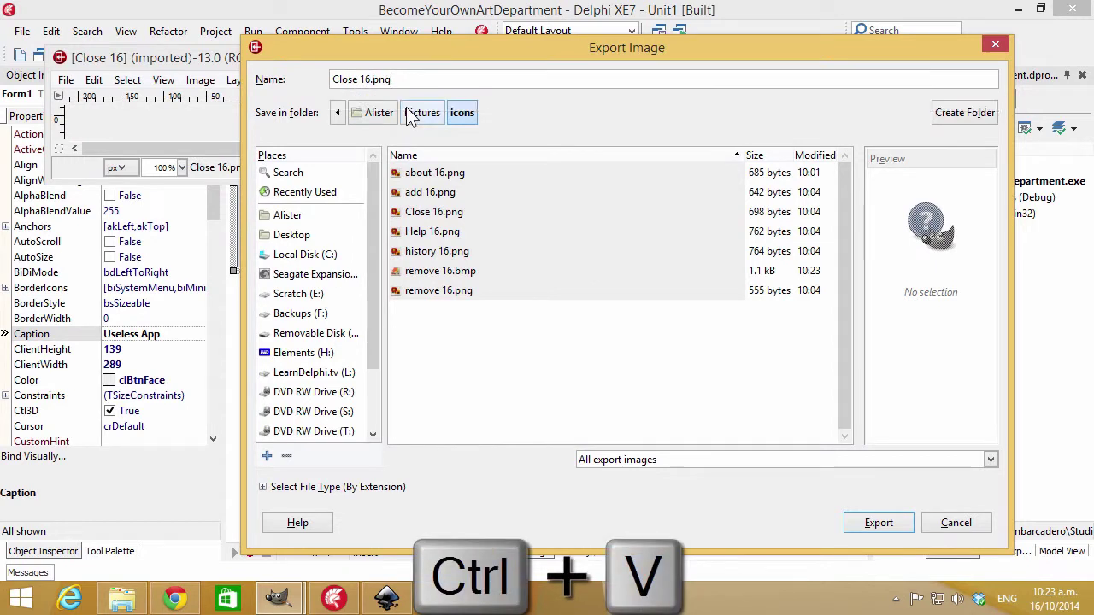
pyautogui.doubleClick(385, 80)
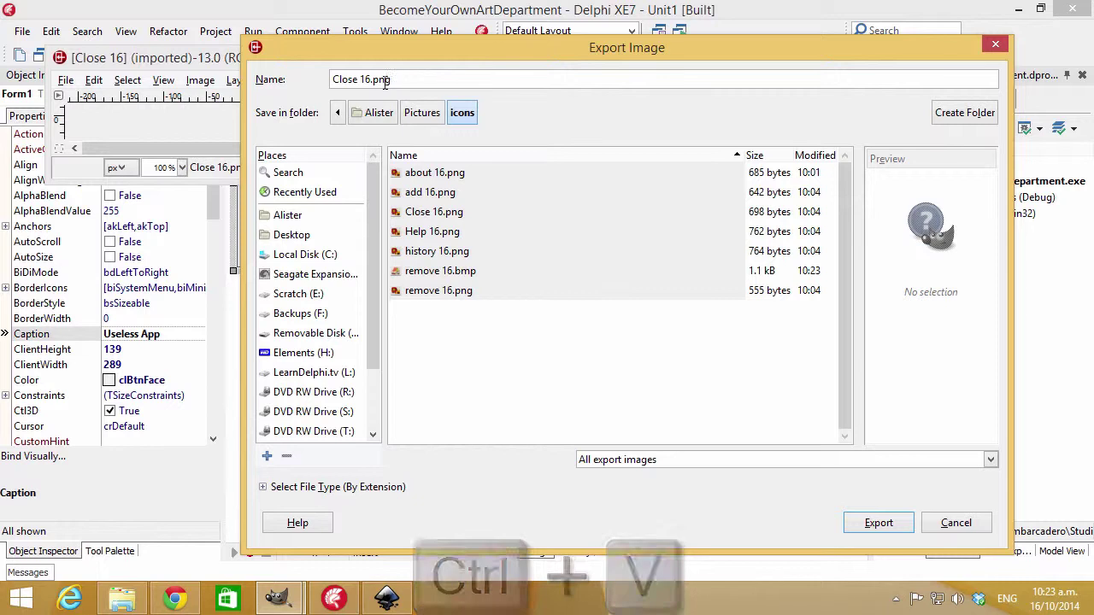
pyautogui.hotkey('ctrl', 'v')
pyautogui.click(879, 524)
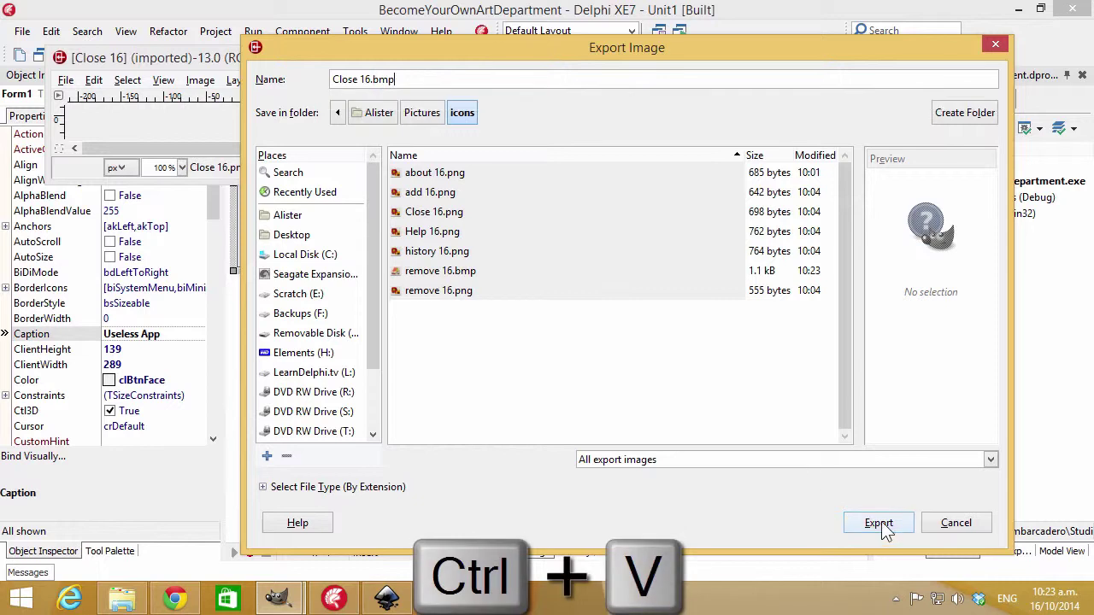
pyautogui.click(881, 521)
pyautogui.click(549, 376)
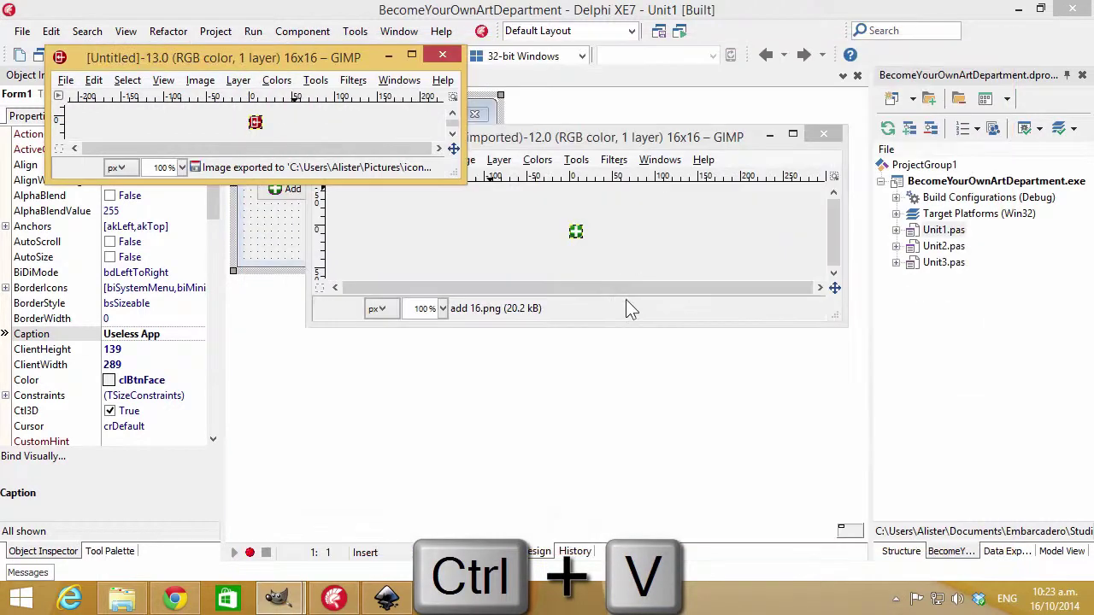
pyautogui.click(443, 55)
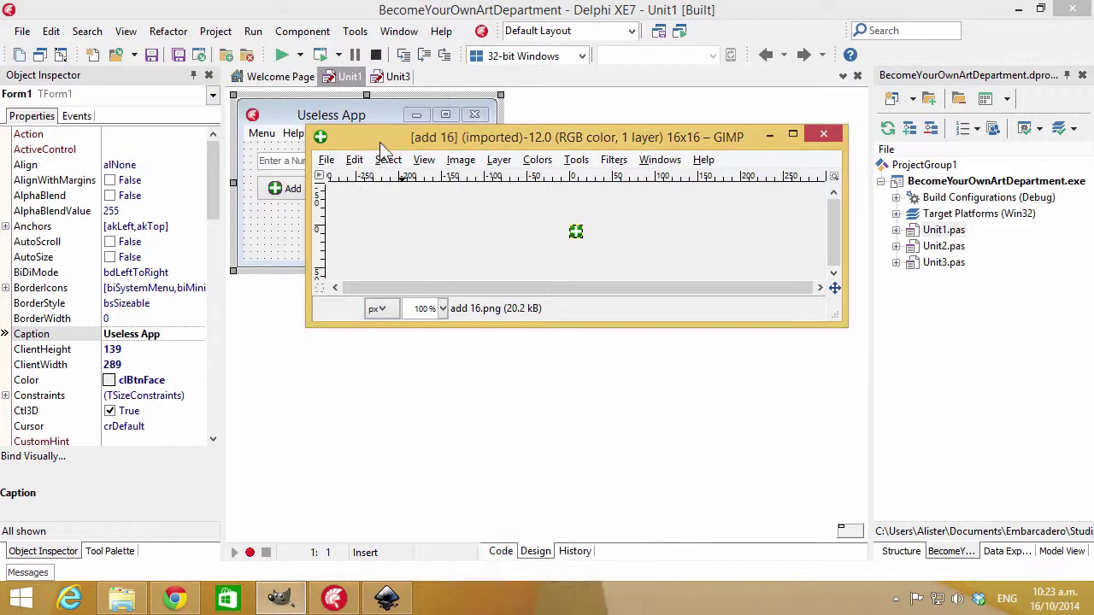
# Export the add 16 image as add 16.bmp in the icons folder and close the image
pyautogui.hotkey('ctrl', 'shift', 'e')
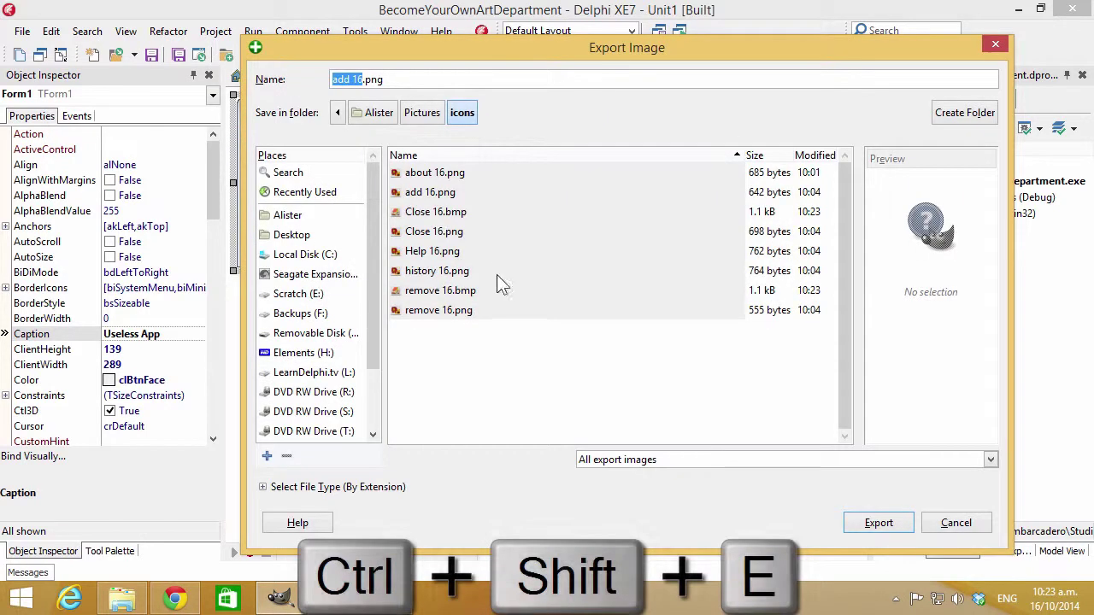
pyautogui.doubleClick(375, 79)
pyautogui.hotkey('ctrl', 'v')
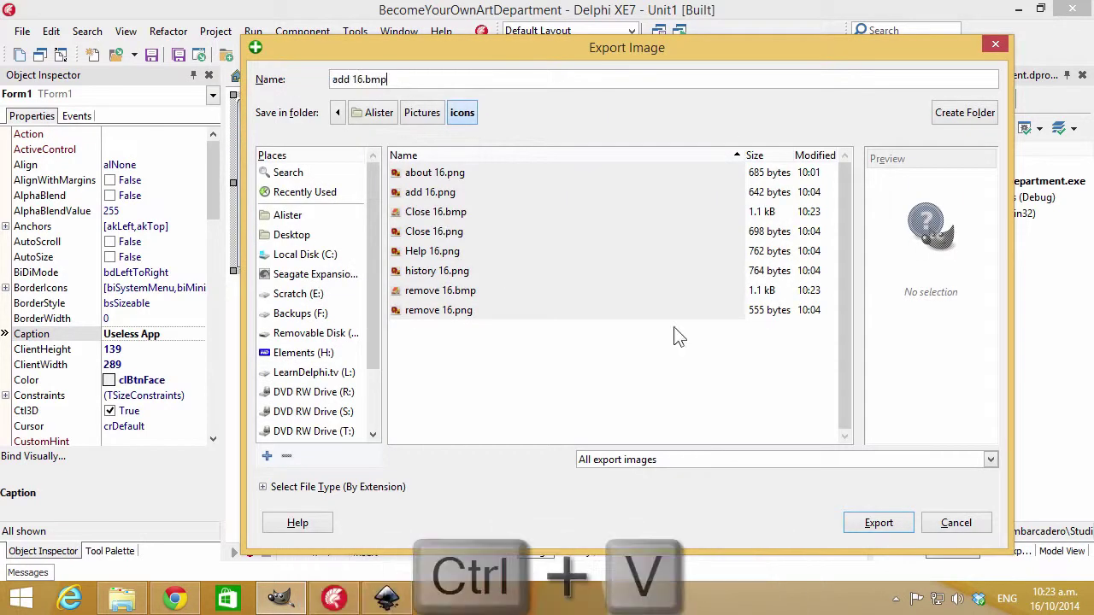
pyautogui.click(895, 523)
pyautogui.click(880, 523)
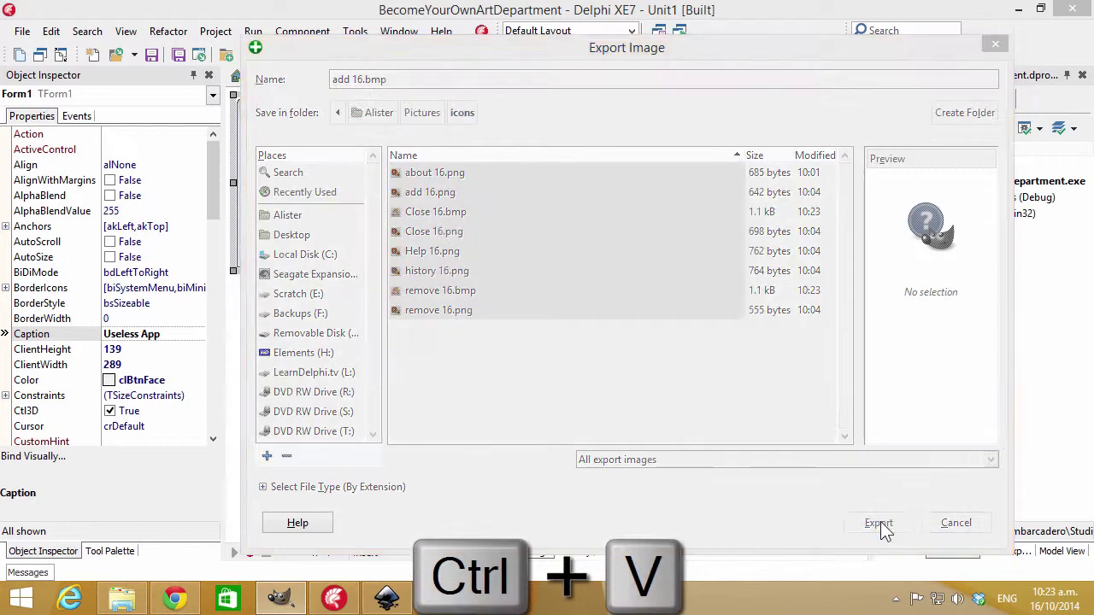
pyautogui.click(573, 371)
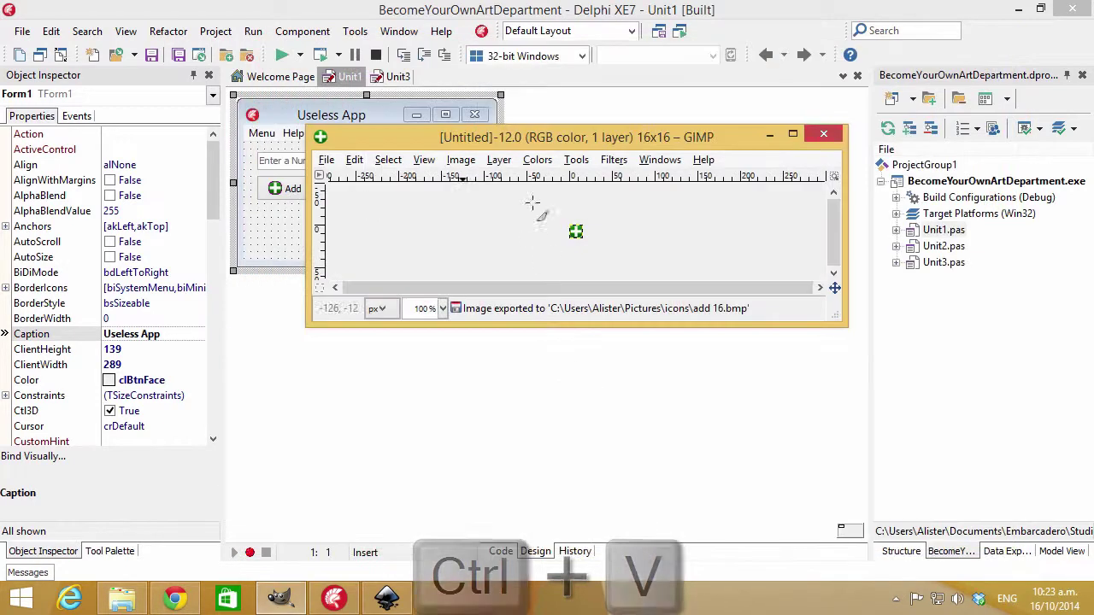
pyautogui.click(822, 133)
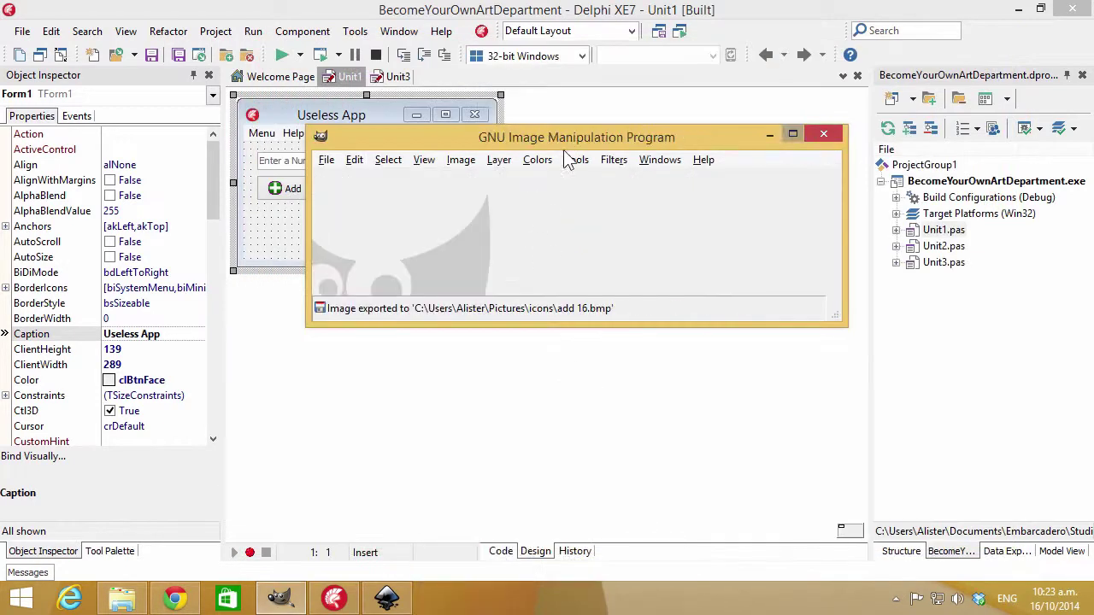
# Switch to Delphi and load add 16.bmp from the icons folder as the Add speed button's glyph
pyautogui.click(301, 237)
pyautogui.click(298, 196)
pyautogui.click(147, 352)
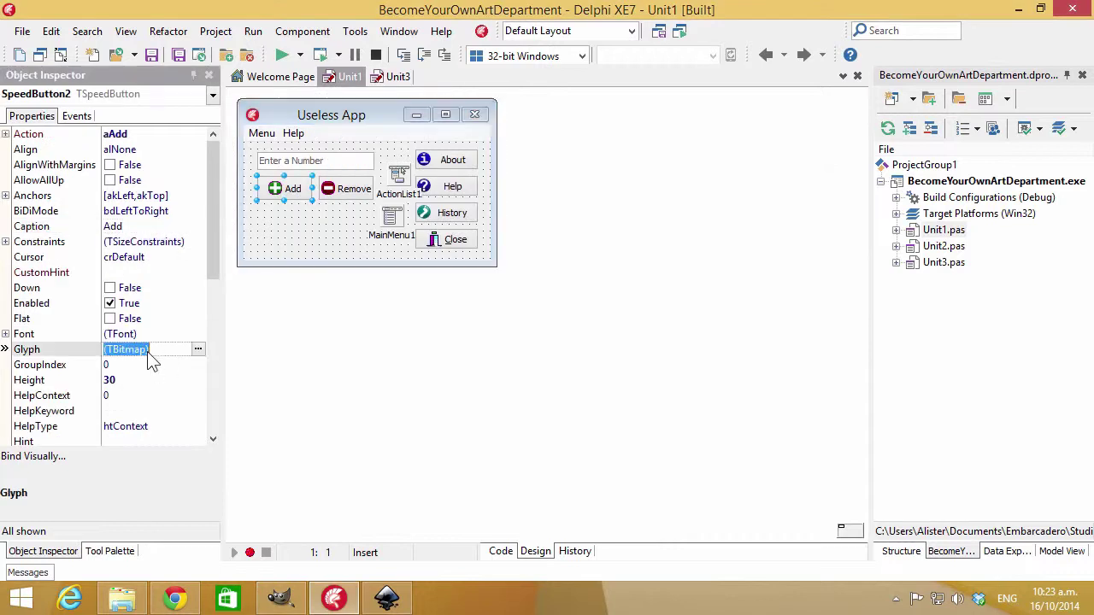
pyautogui.doubleClick(149, 359)
pyautogui.click(447, 413)
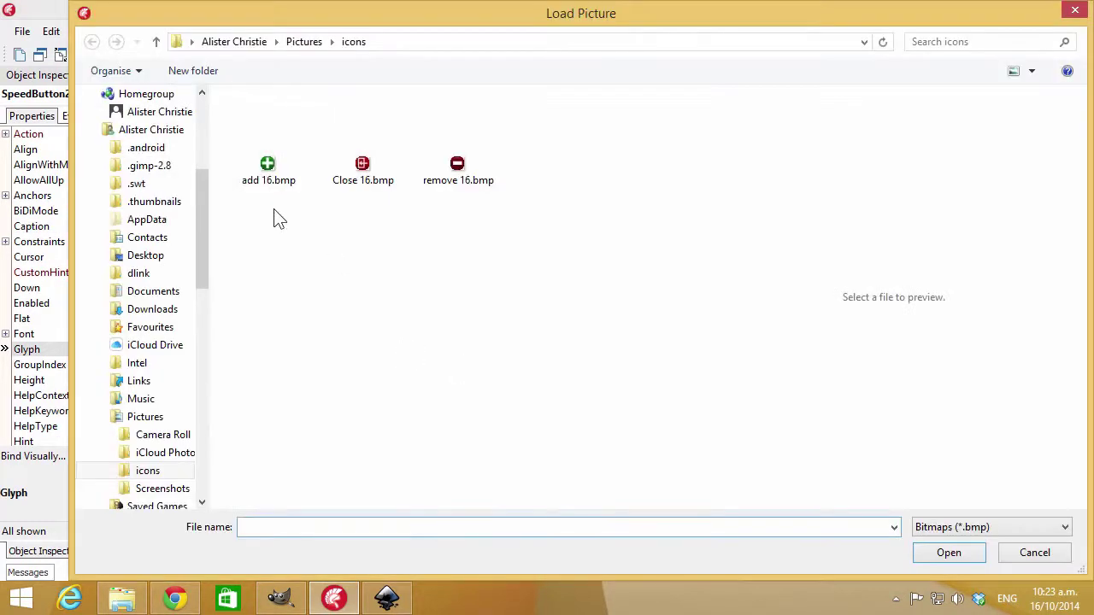
pyautogui.doubleClick(266, 175)
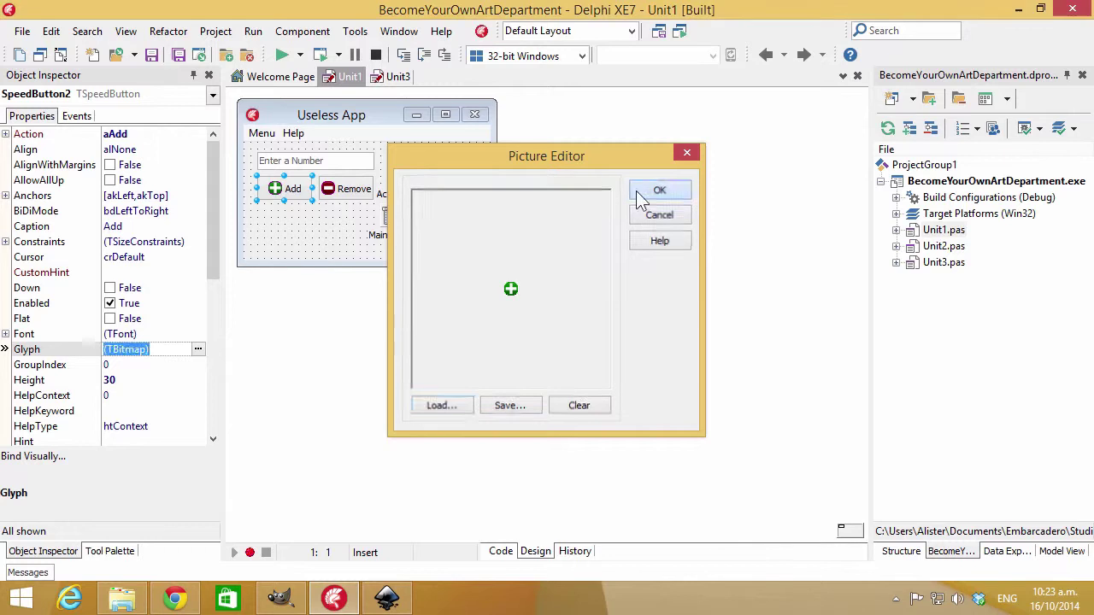
pyautogui.click(659, 191)
# Load remove 16.bmp from the icons folder as the Remove speed button's glyph
pyautogui.click(344, 192)
pyautogui.click(198, 351)
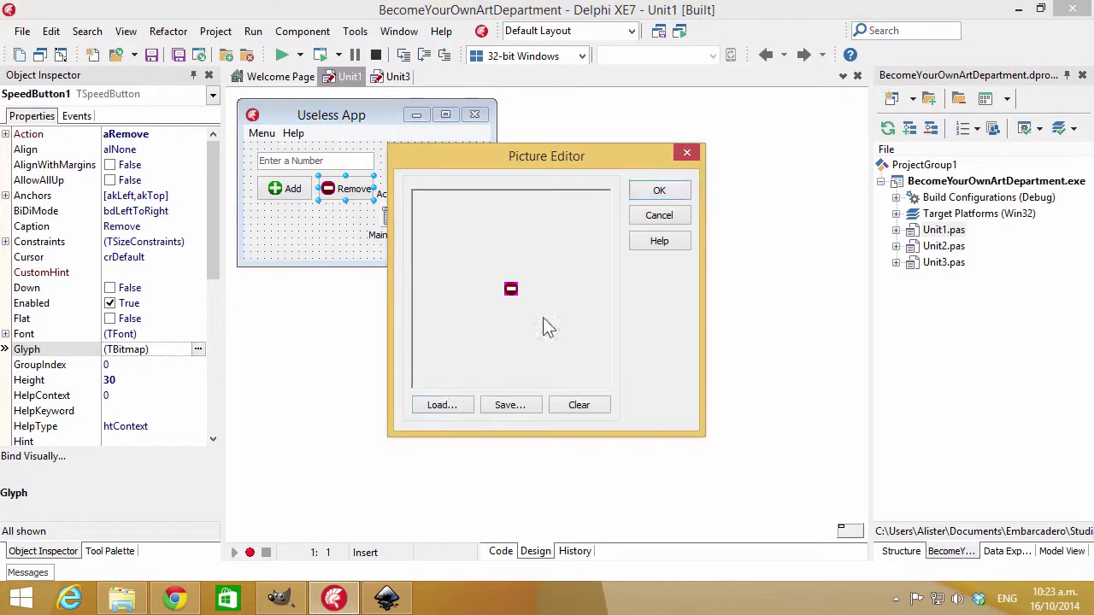
pyautogui.click(441, 405)
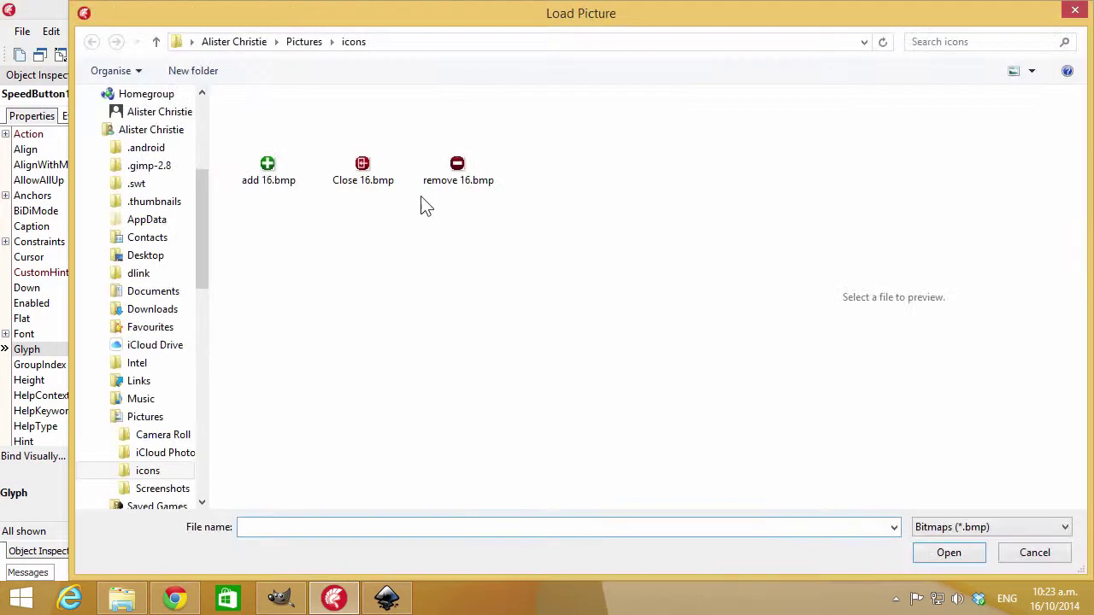
pyautogui.click(462, 175)
pyautogui.doubleClick(462, 175)
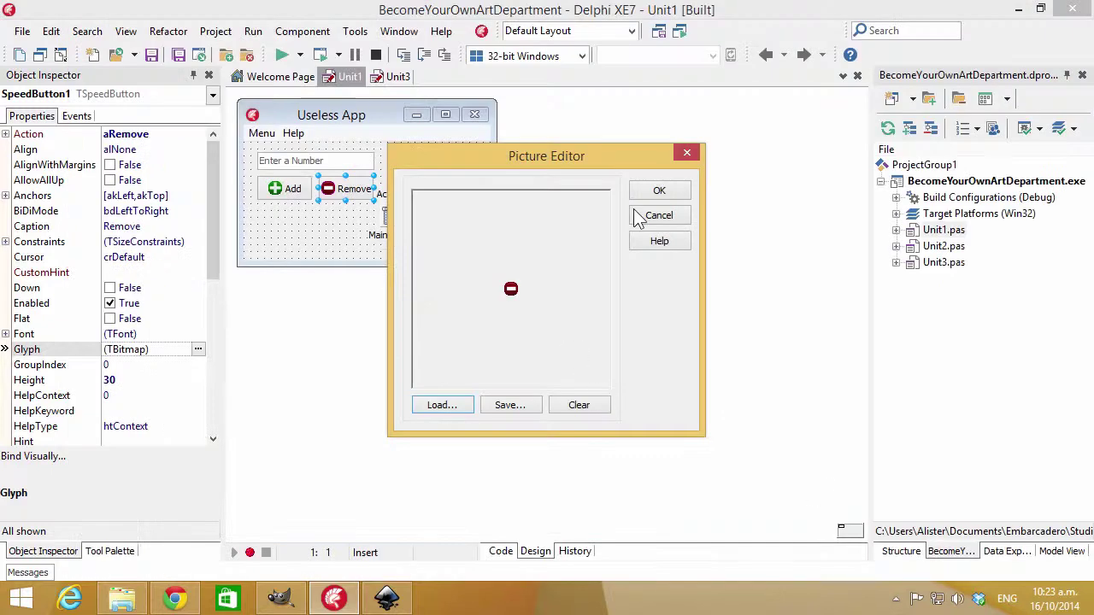
pyautogui.click(654, 190)
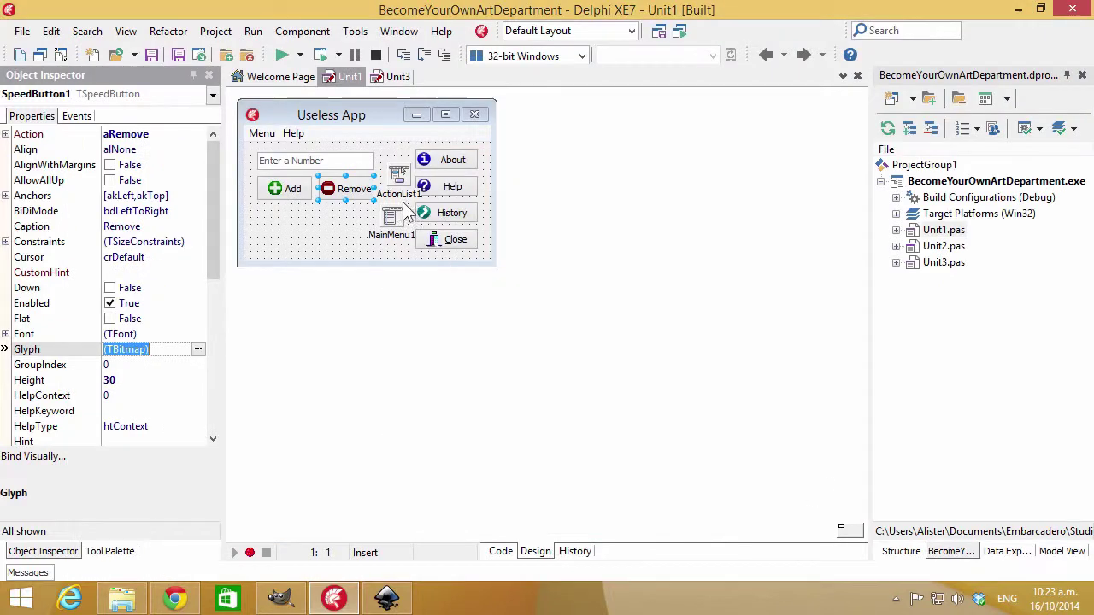
# Load Close 16.bmp from the icons folder as the Close button's glyph and deselect the button
pyautogui.click(453, 239)
pyautogui.click(197, 396)
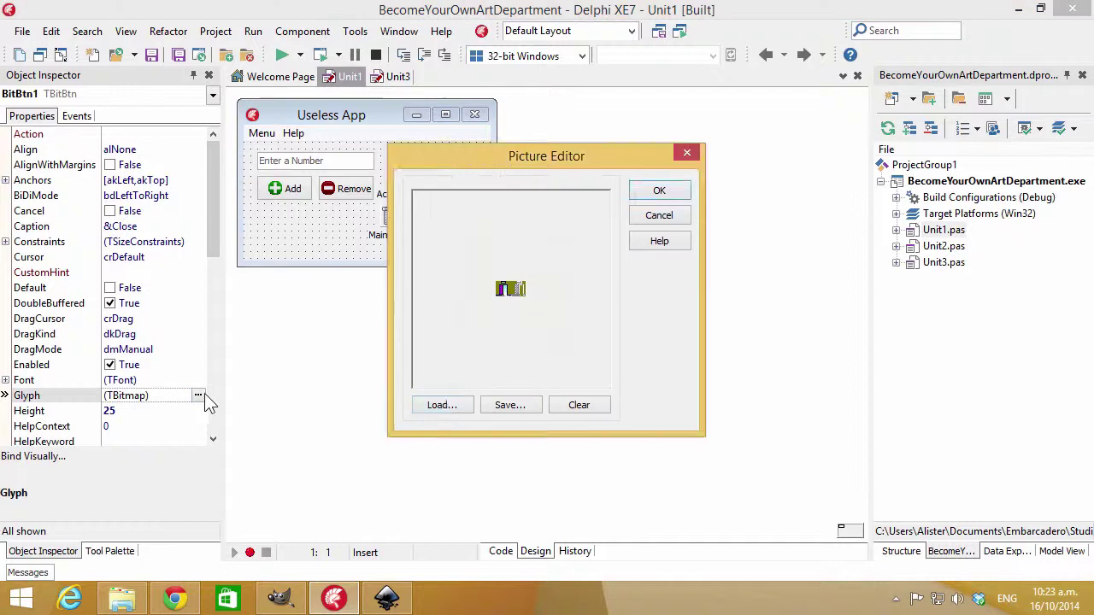
pyautogui.click(459, 402)
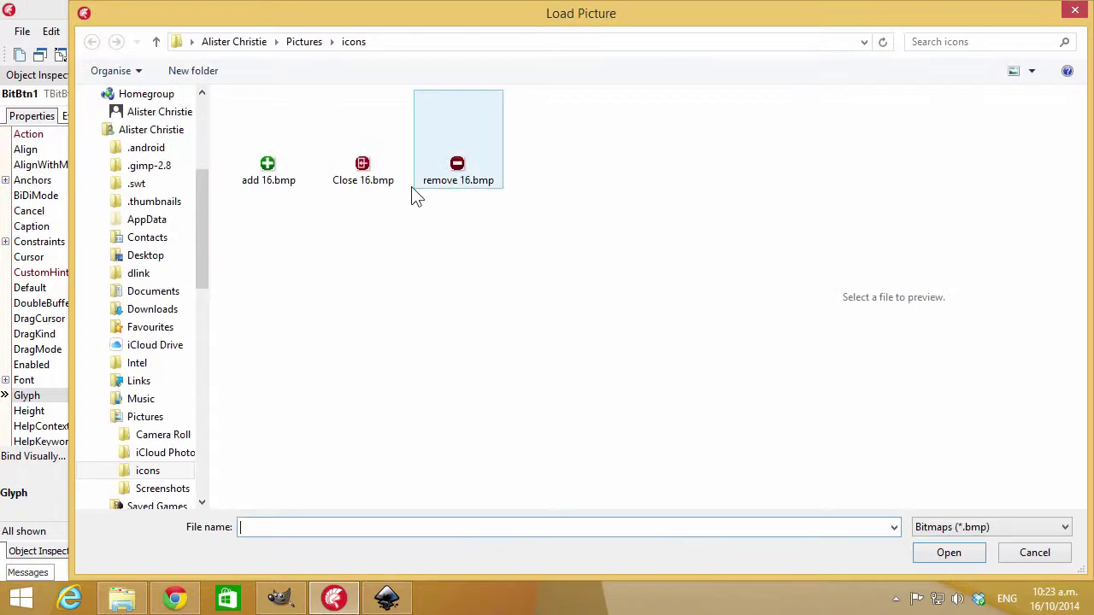
pyautogui.click(365, 174)
pyautogui.doubleClick(366, 174)
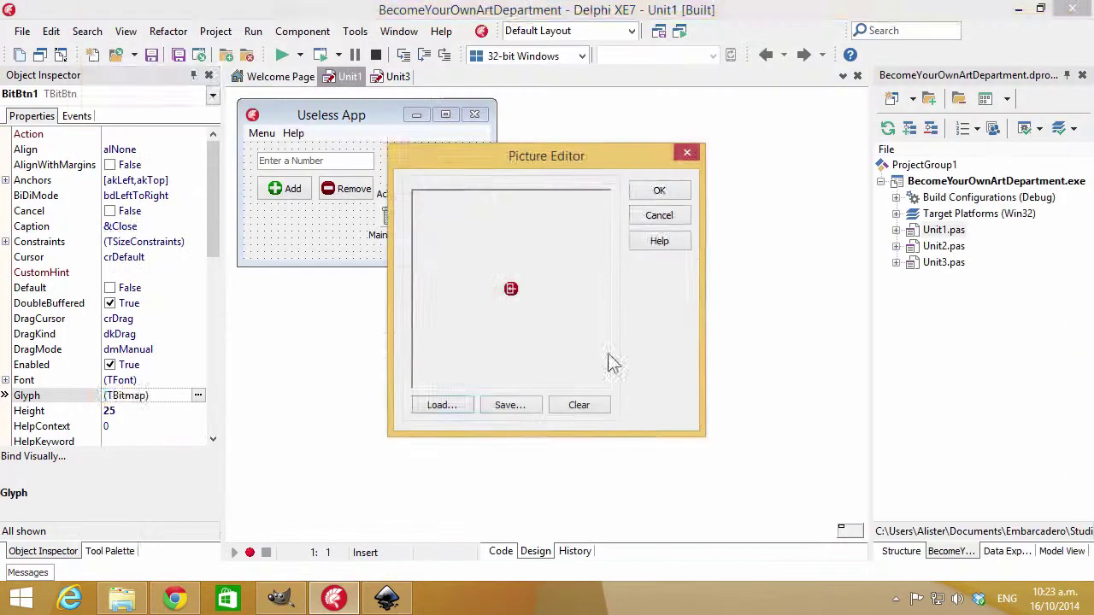
pyautogui.click(651, 190)
pyautogui.click(324, 270)
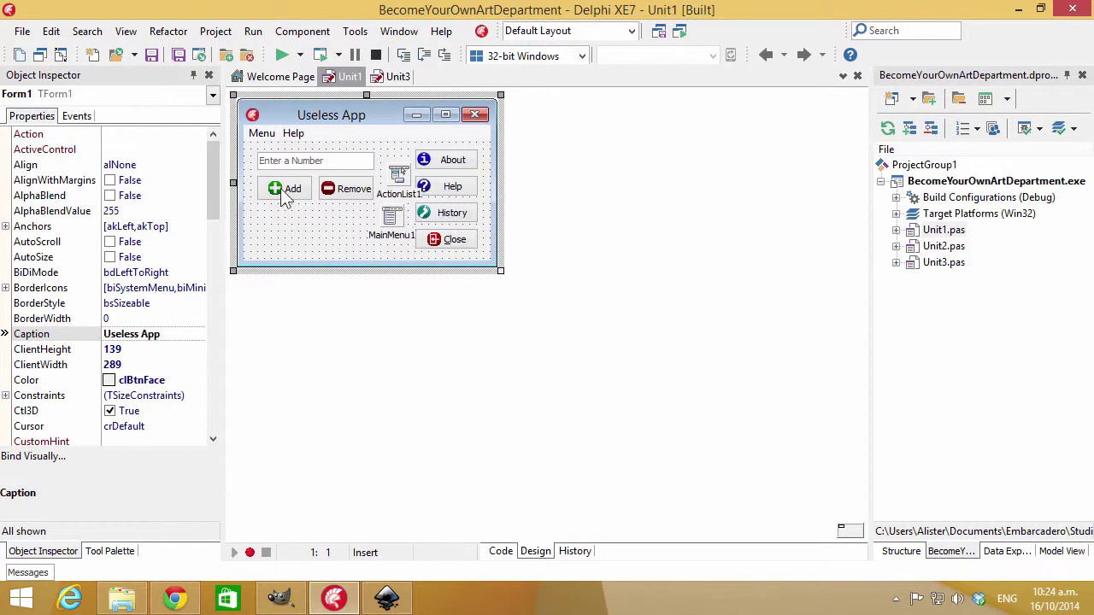
# Run the application to check its button and menu icons and the About window, and close it
pyautogui.click(352, 195)
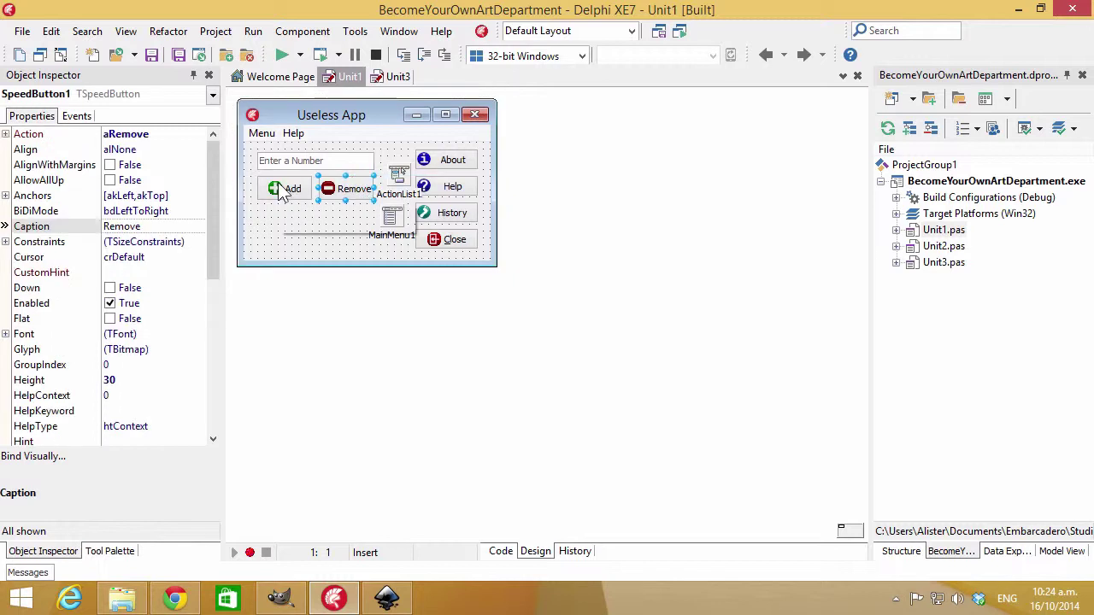
pyautogui.click(323, 237)
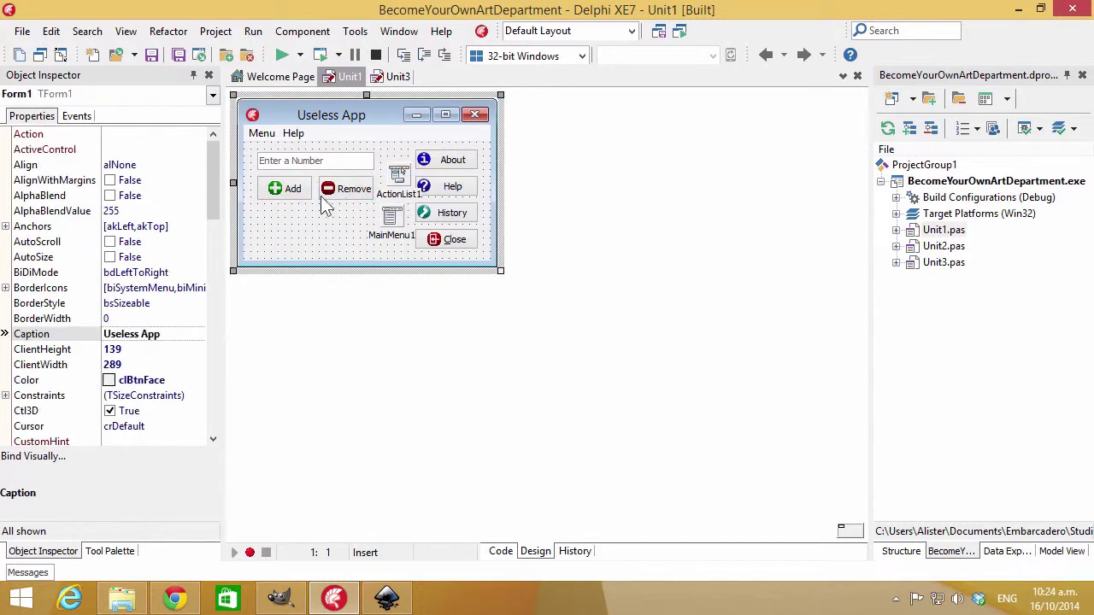
pyautogui.click(281, 55)
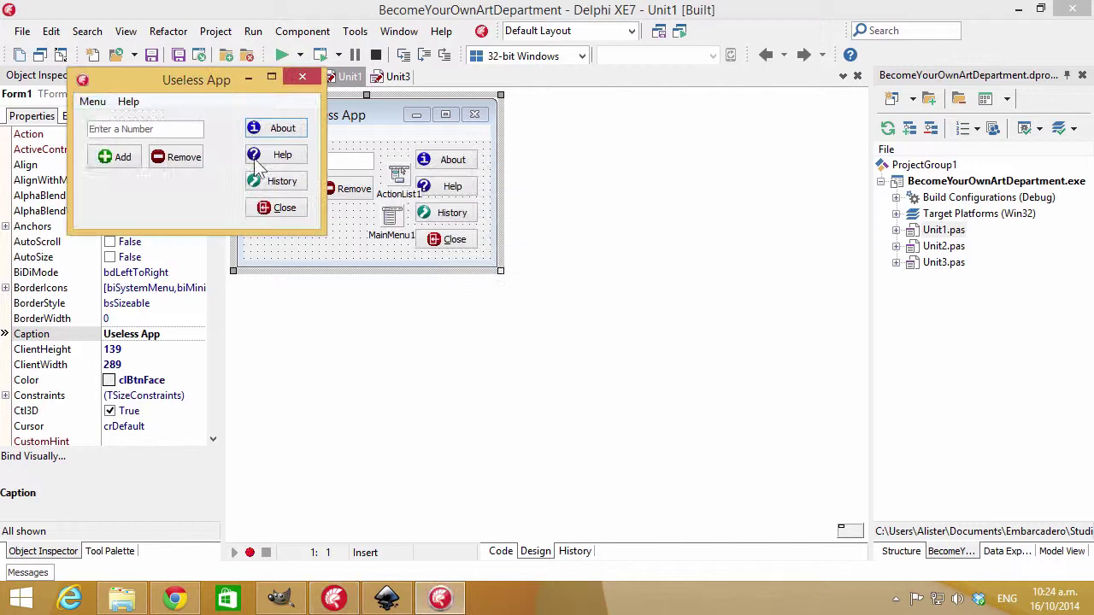
pyautogui.click(92, 101)
pyautogui.moveTo(128, 101)
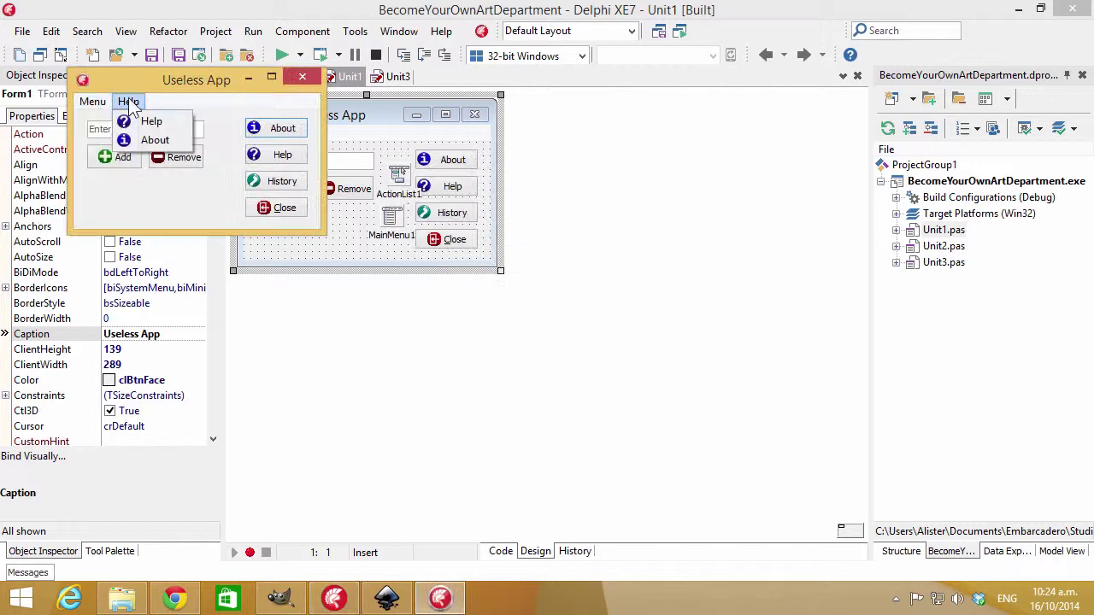
pyautogui.click(184, 200)
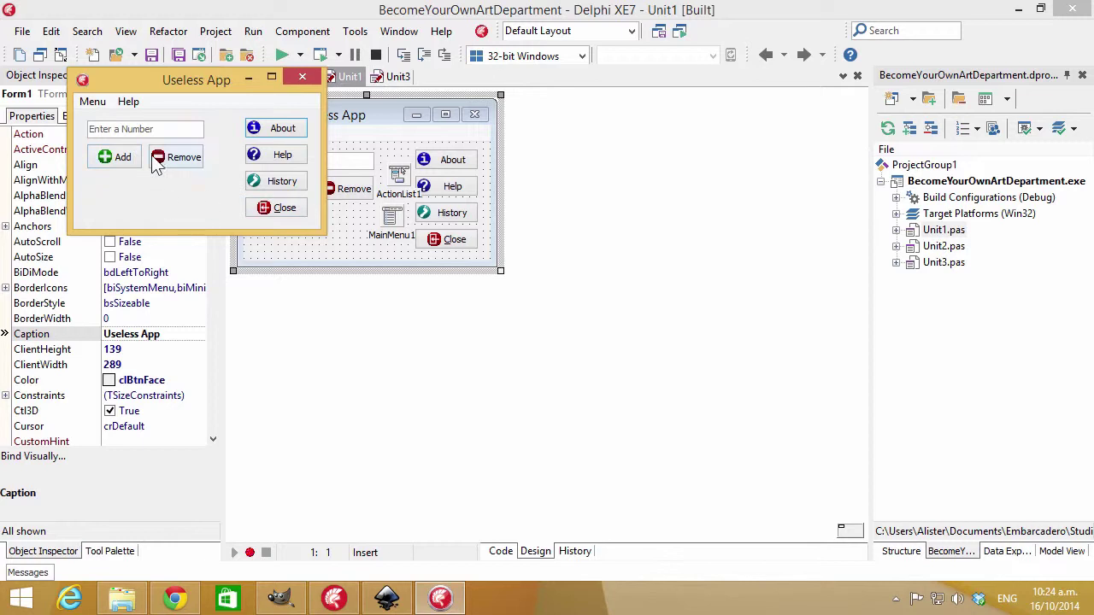
pyautogui.click(195, 152)
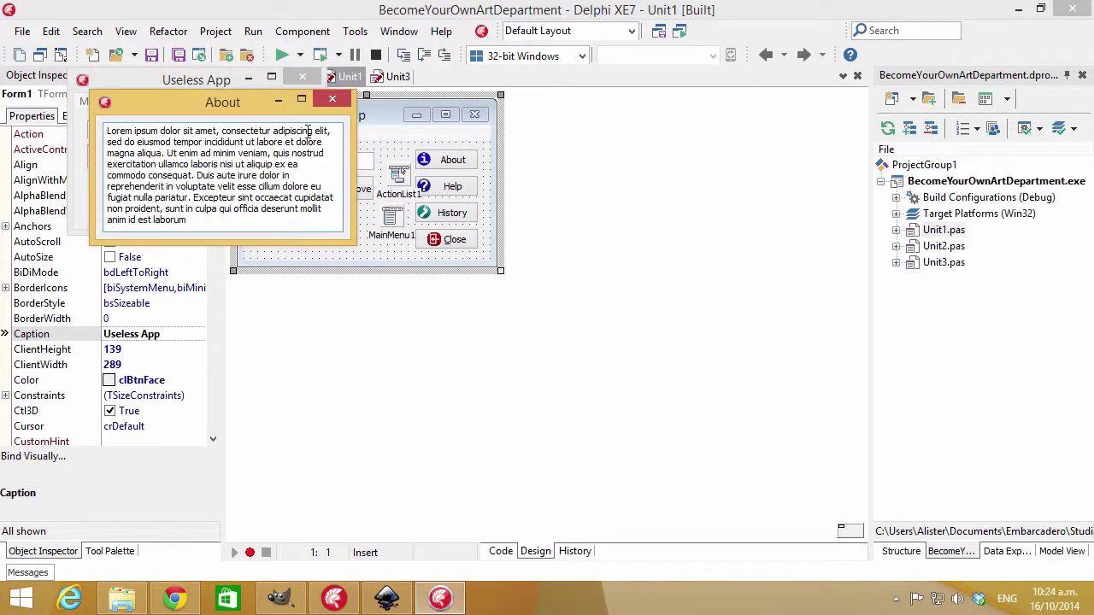
pyautogui.click(332, 101)
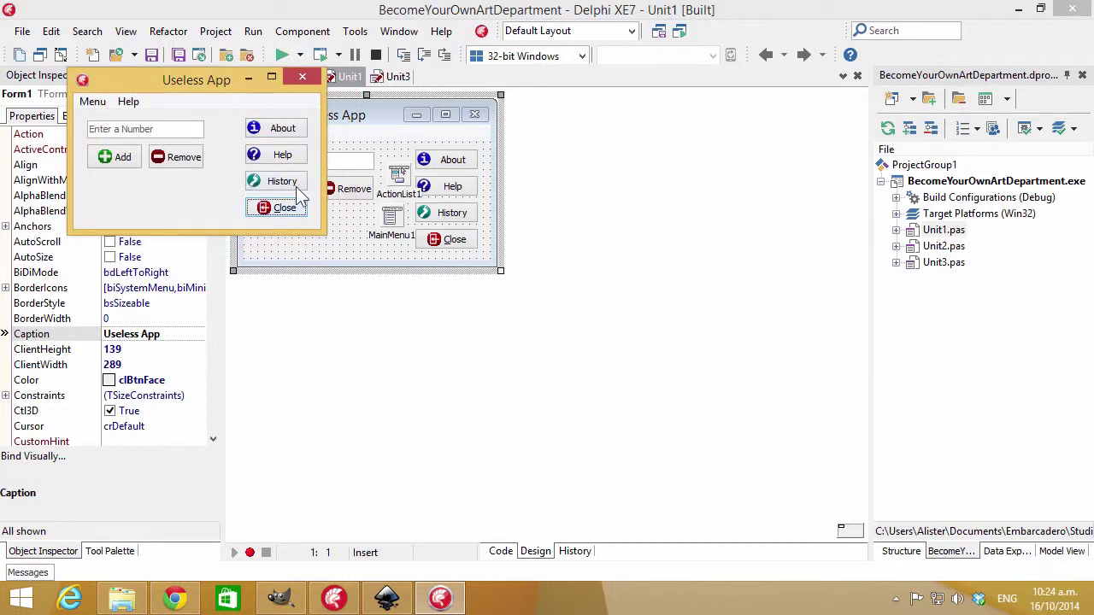
pyautogui.click(303, 77)
# Review the ModalResult options of the Close button, leaving mrNone selected
pyautogui.click(452, 240)
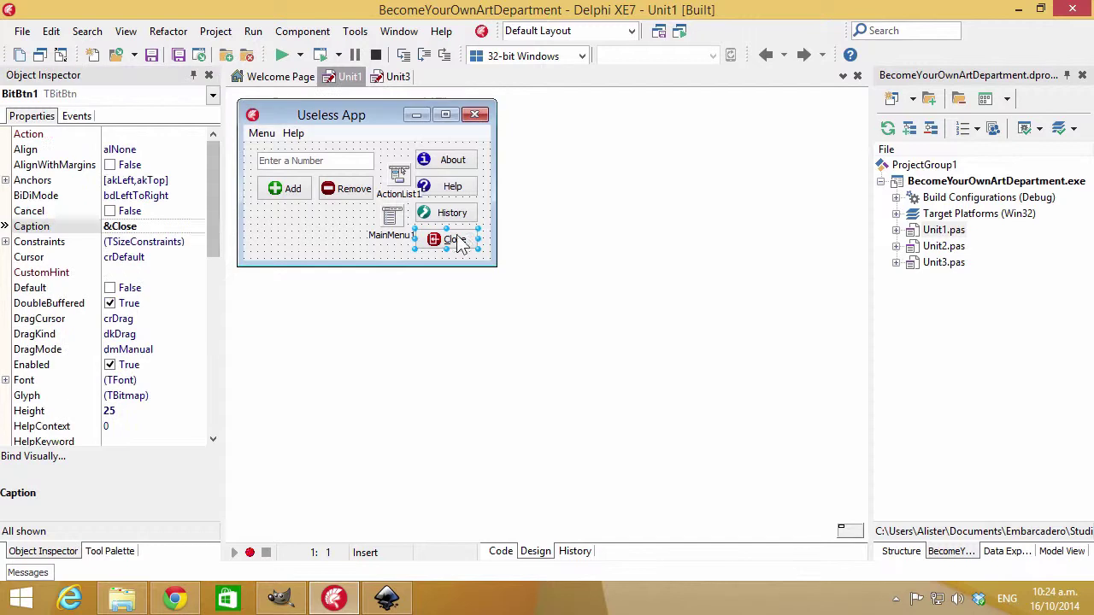
pyautogui.moveTo(214, 214); pyautogui.dragTo(219, 342)
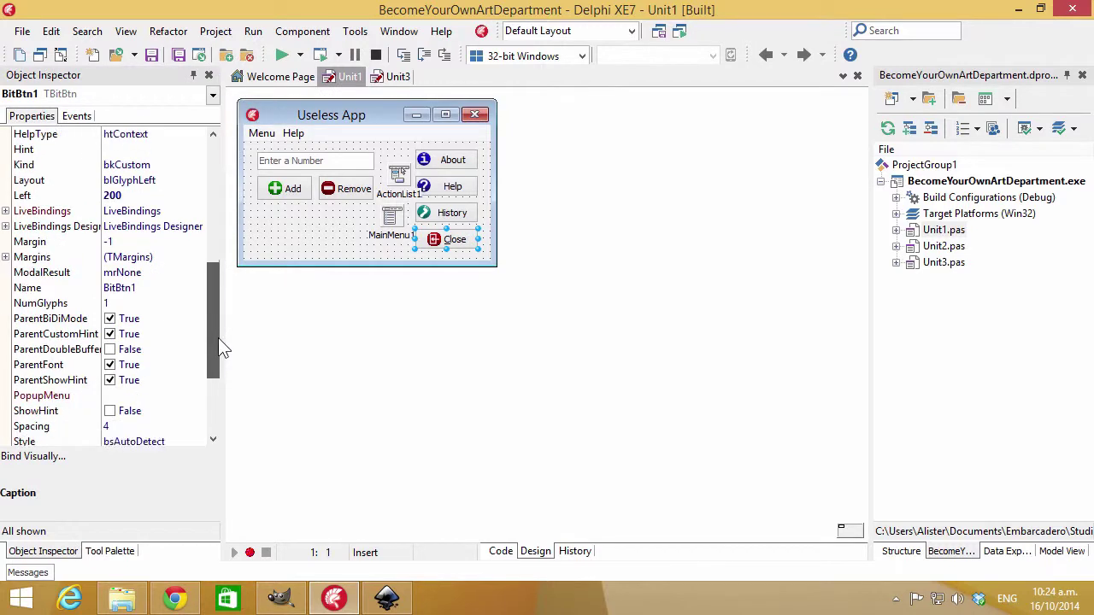
pyautogui.click(128, 272)
pyautogui.click(197, 273)
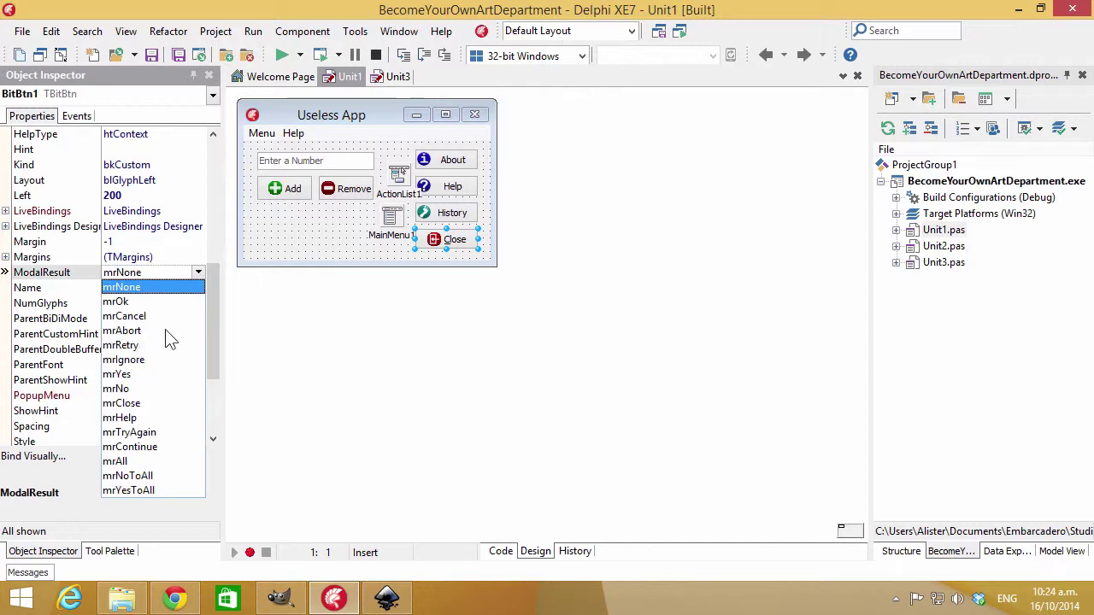
pyautogui.click(196, 288)
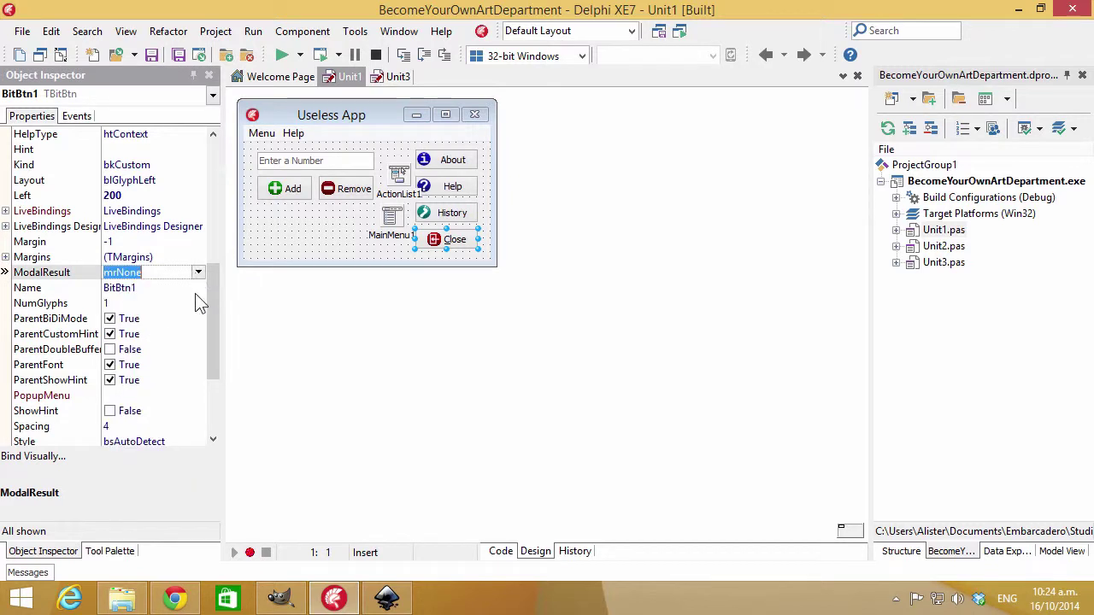
pyautogui.scroll(1, 215, 298)
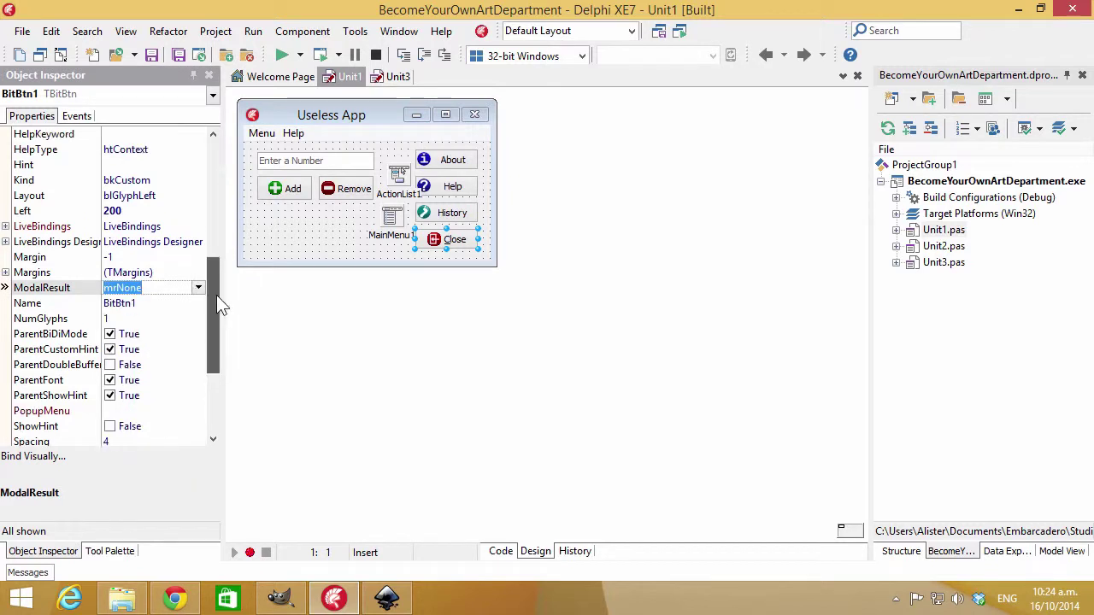
# Set the Close button's Kind property to bkClose
pyautogui.click(137, 180)
pyautogui.click(198, 180)
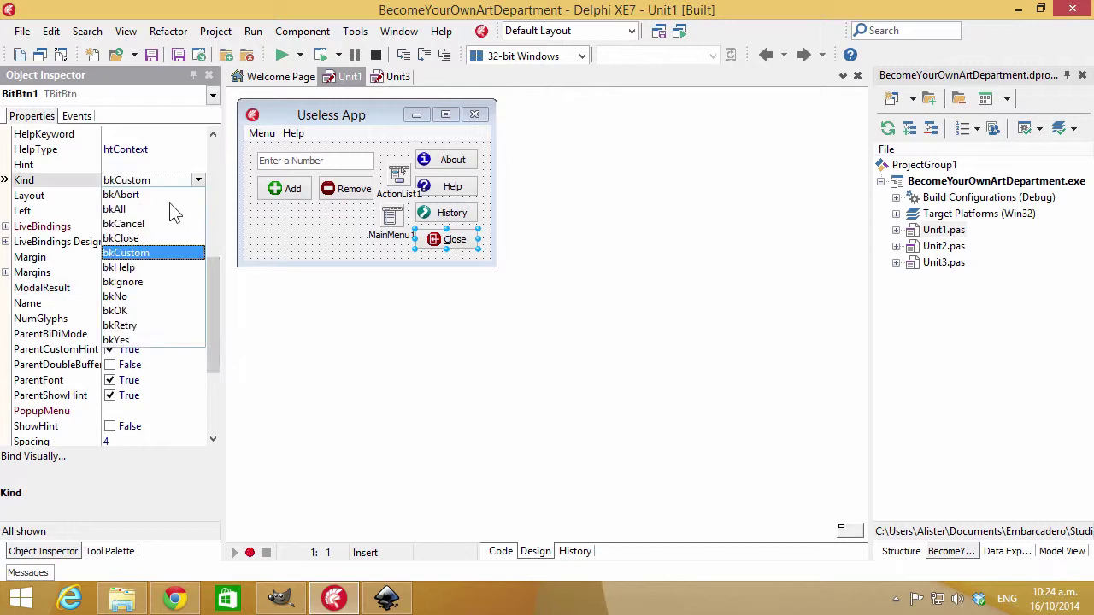
pyautogui.click(146, 240)
pyautogui.click(445, 246)
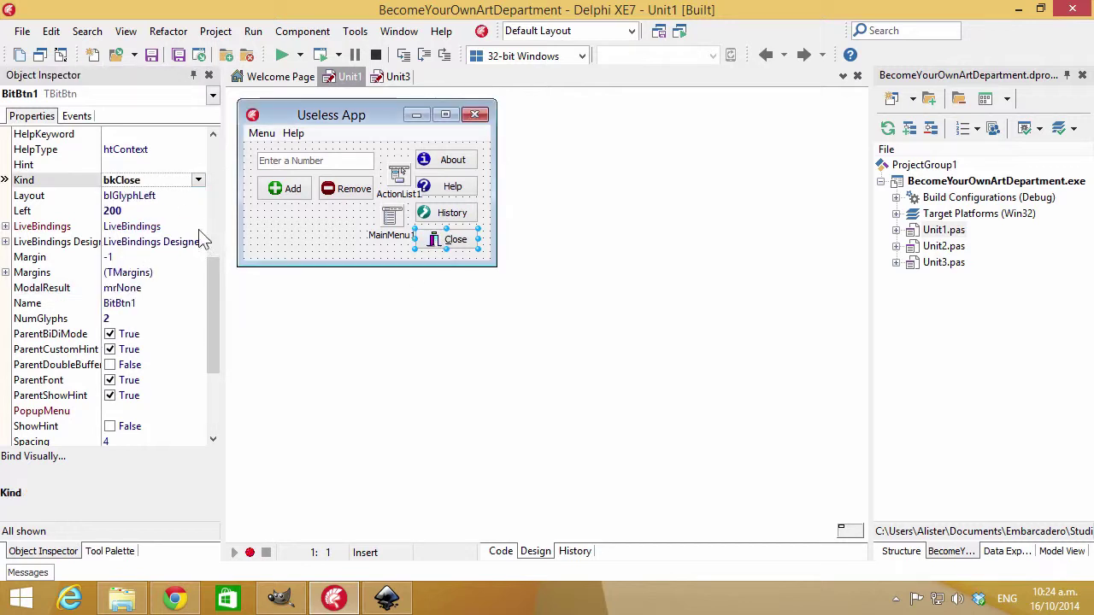
# Reload Close 16.bmp as the Close button's glyph and run the application to test the button
pyautogui.moveTo(210, 282); pyautogui.dragTo(218, 224)
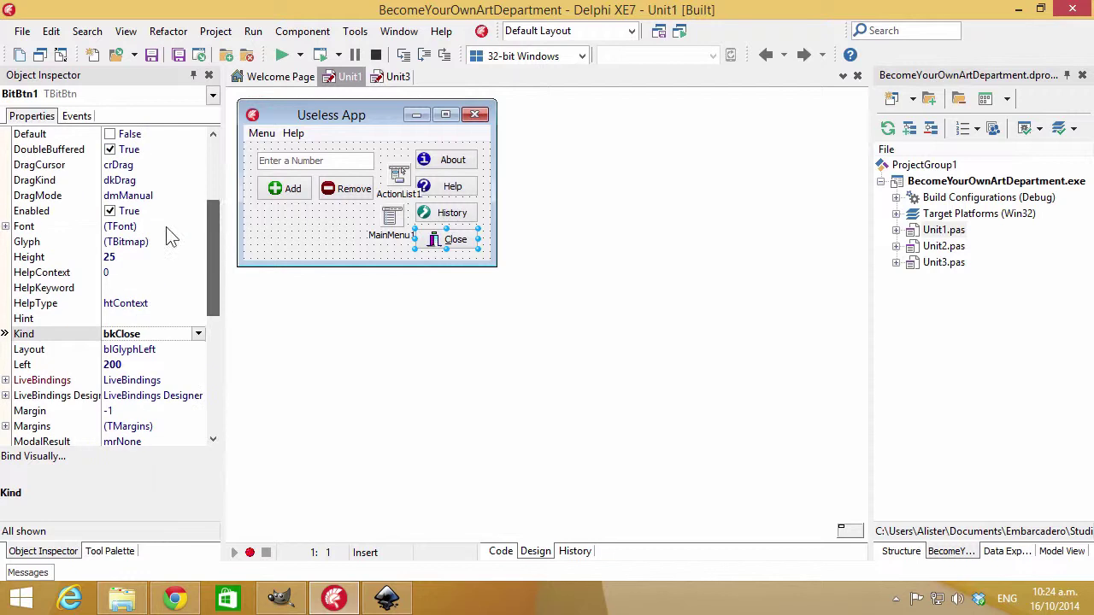
pyautogui.click(142, 242)
pyautogui.doubleClick(141, 243)
pyautogui.click(452, 404)
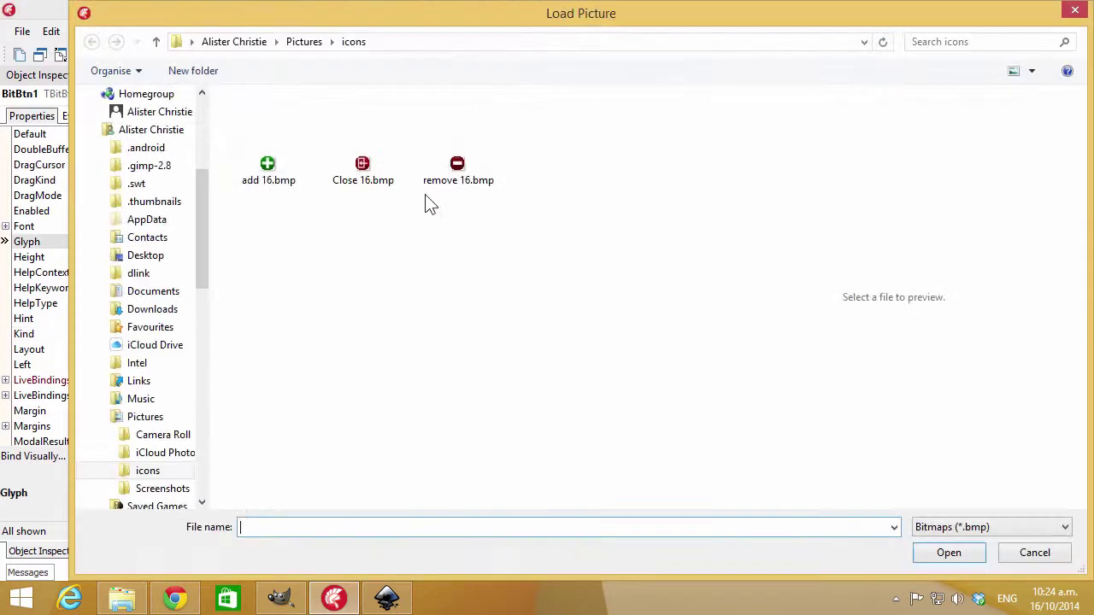
pyautogui.doubleClick(365, 176)
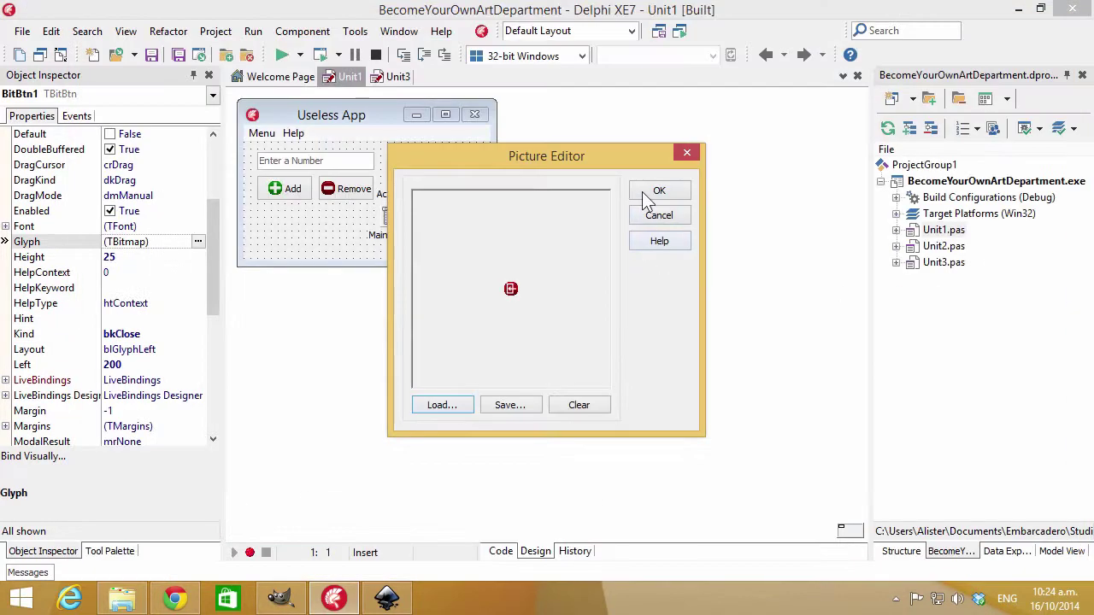
pyautogui.click(658, 192)
pyautogui.click(279, 56)
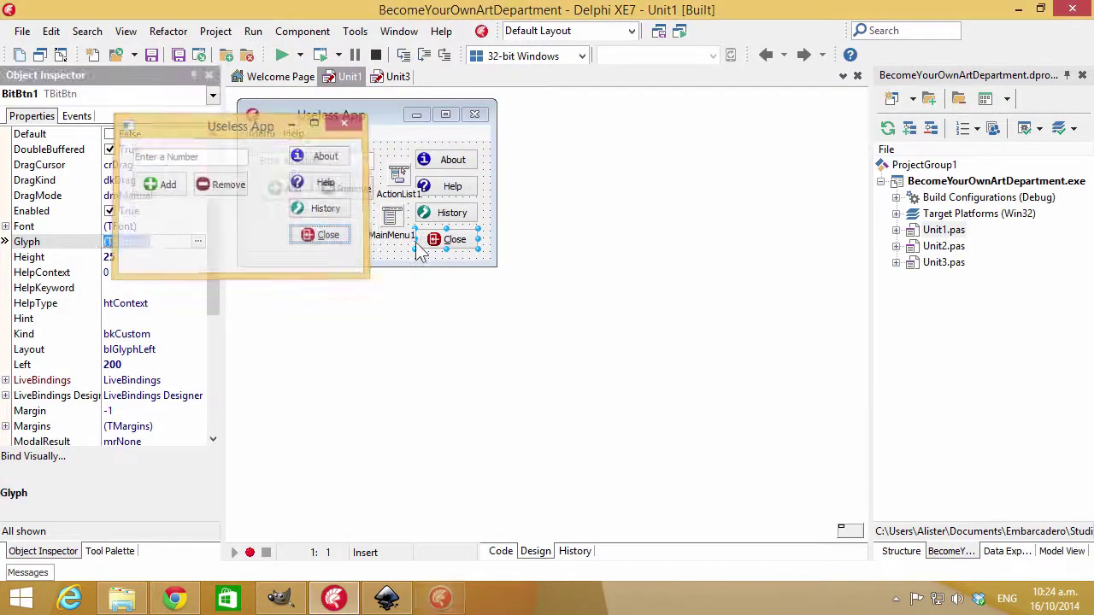
# Add a click event handler to the Close button that calls Close, and return to the form design
pyautogui.doubleClick(466, 241)
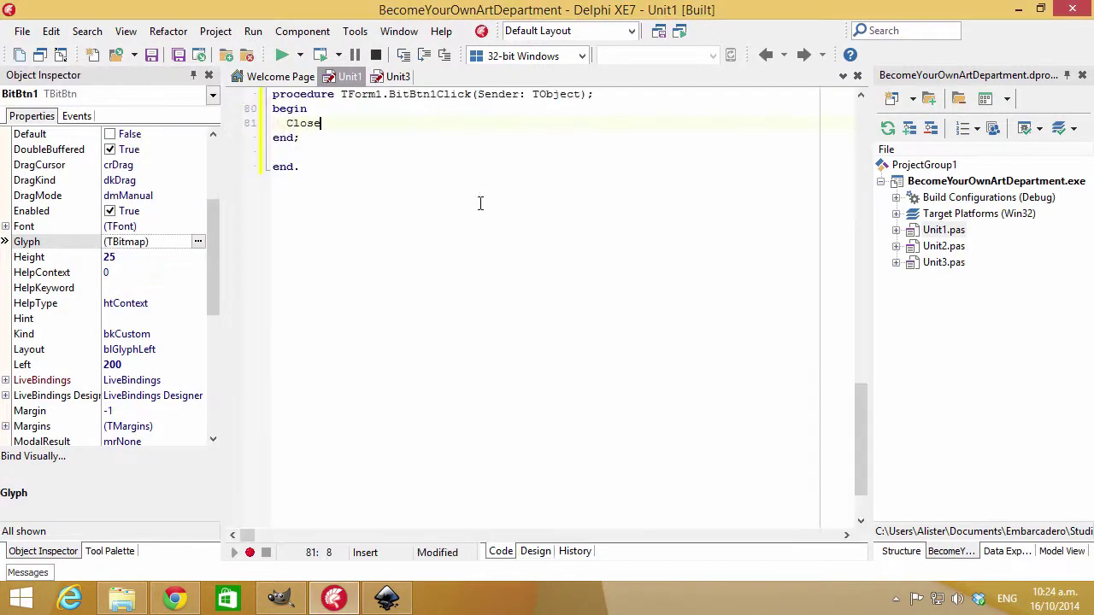
pyautogui.press('F12')
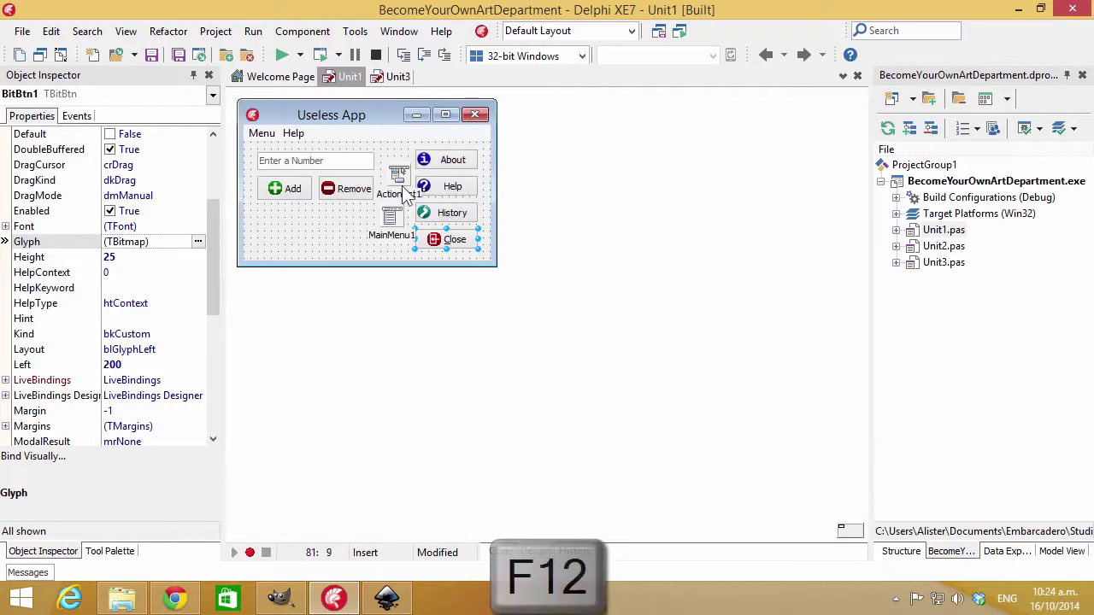
pyautogui.click(356, 211)
# Switch to Inkscape, select the blue info icon and set its bitmap export file name to about 100.png
pyautogui.click(387, 597)
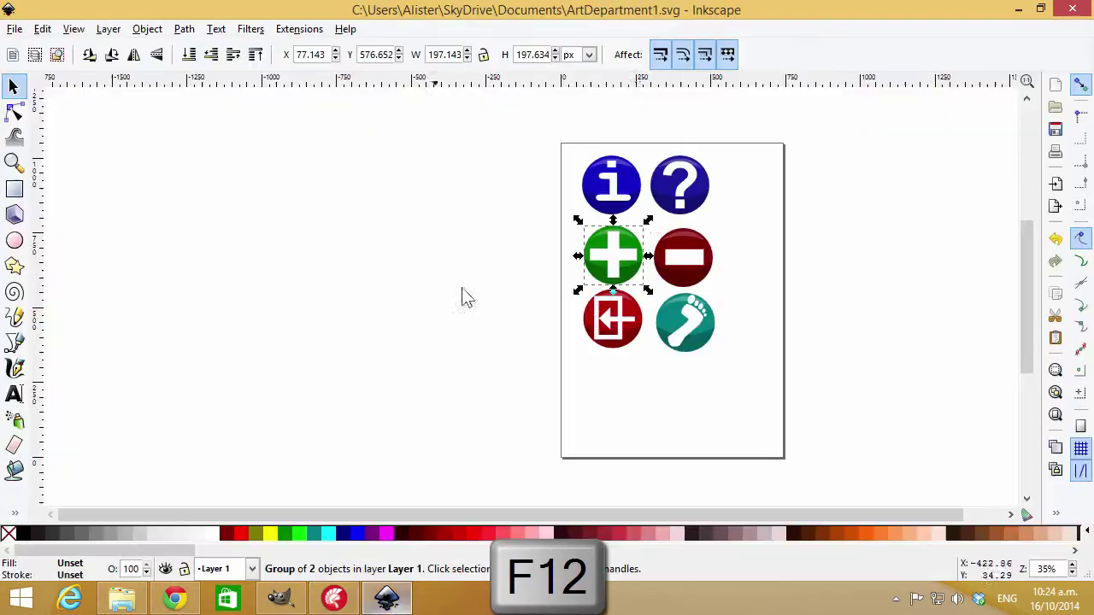
pyautogui.click(622, 194)
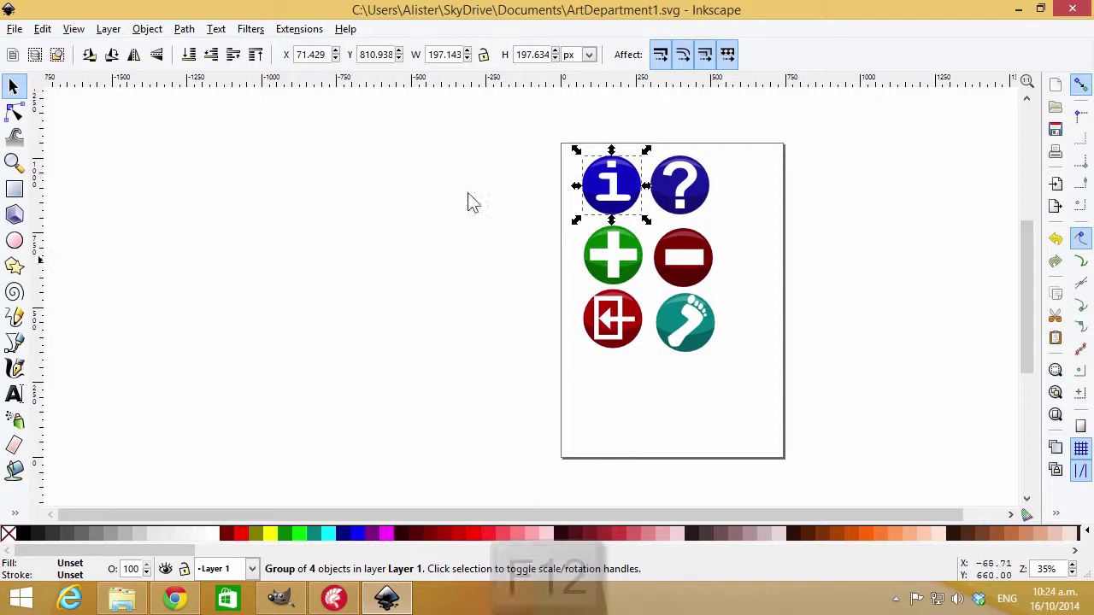
pyautogui.click(15, 29)
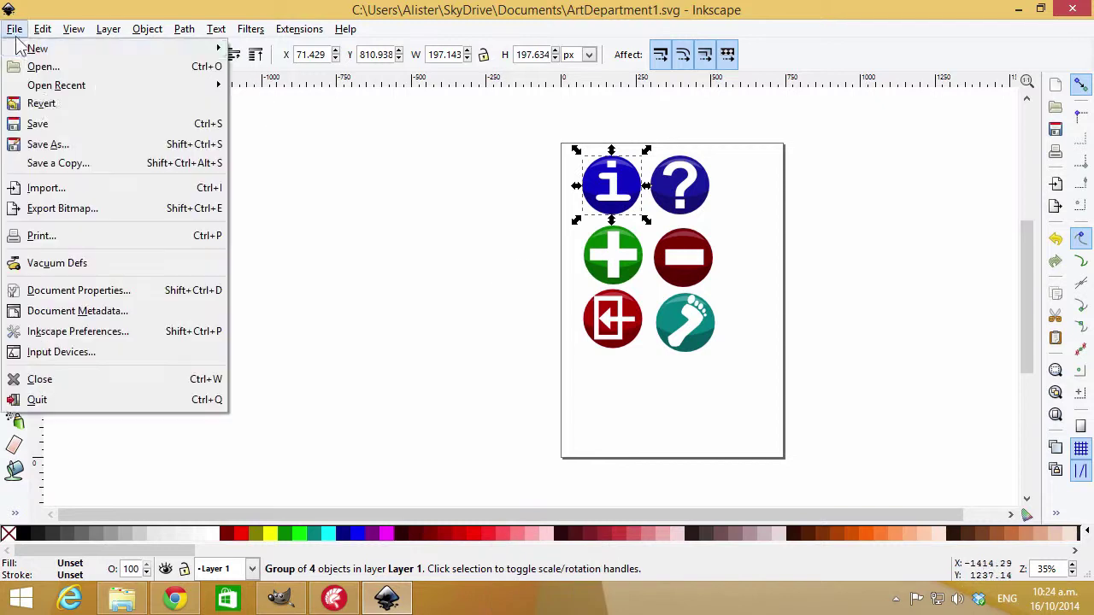
pyautogui.click(78, 209)
pyautogui.click(435, 355)
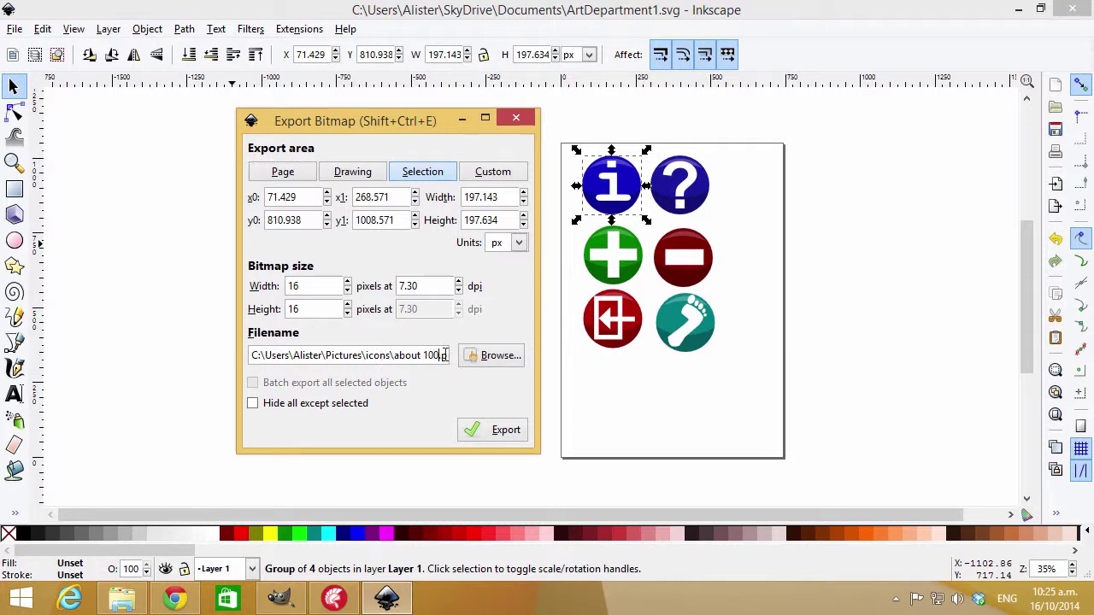
pyautogui.write('0')
# Set the export bitmap width to 100 pixels and export the selected info icon
pyautogui.moveTo(329, 286); pyautogui.dragTo(266, 287)
pyautogui.write('10')
pyautogui.press('Tab')
pyautogui.click(311, 286)
pyautogui.press('Tab')
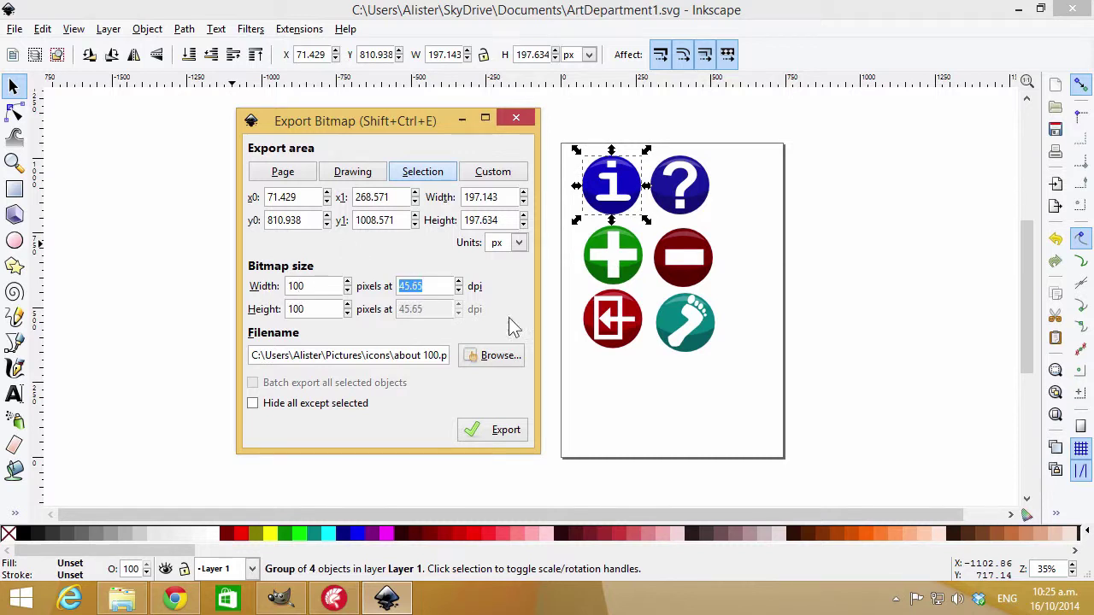
pyautogui.click(503, 437)
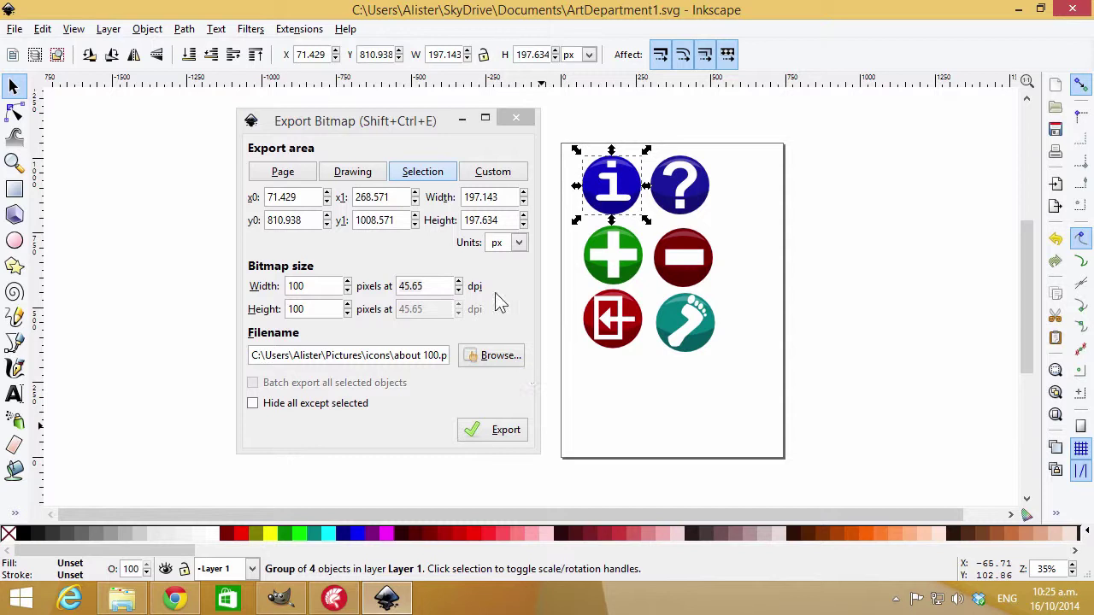
# Switch to Delphi, open the About form and move its memo right to a Left position of about 136
pyautogui.click(333, 600)
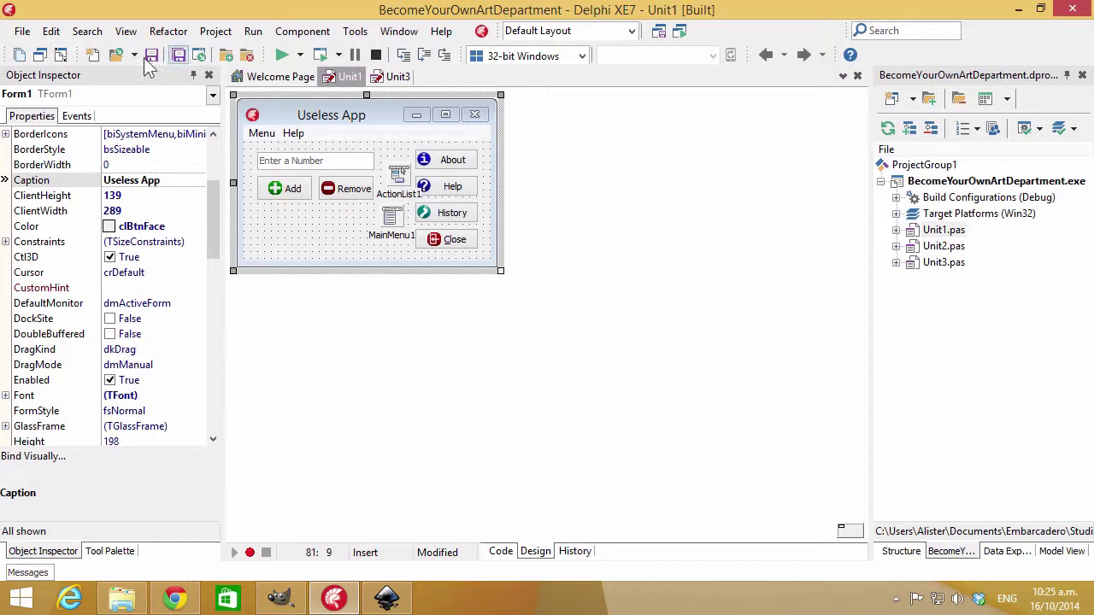
pyautogui.click(39, 54)
pyautogui.click(423, 199)
pyautogui.doubleClick(424, 213)
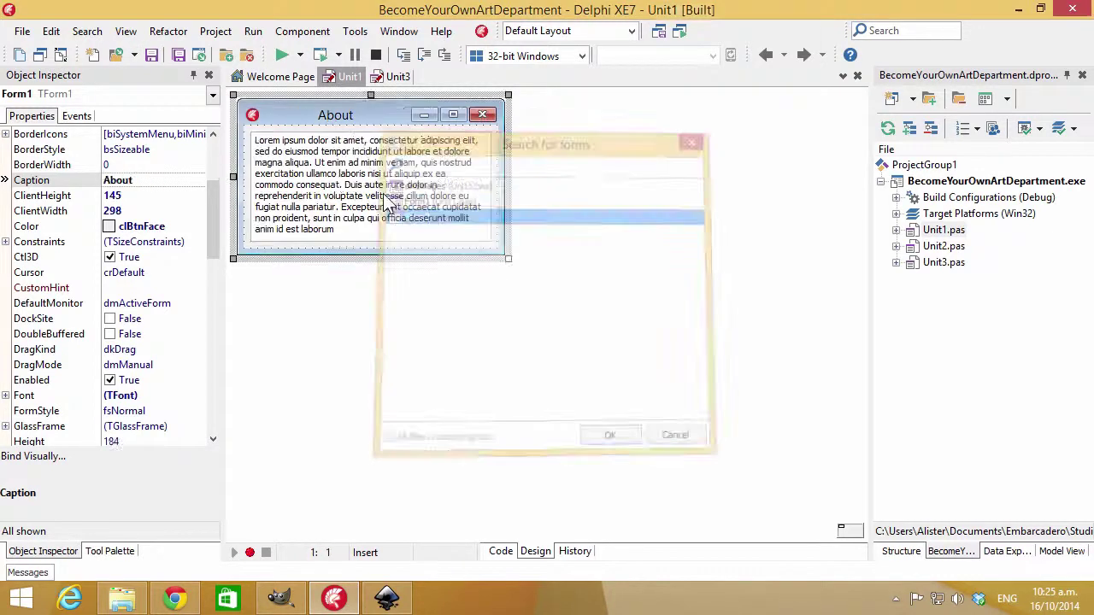
pyautogui.moveTo(420, 181); pyautogui.dragTo(445, 187)
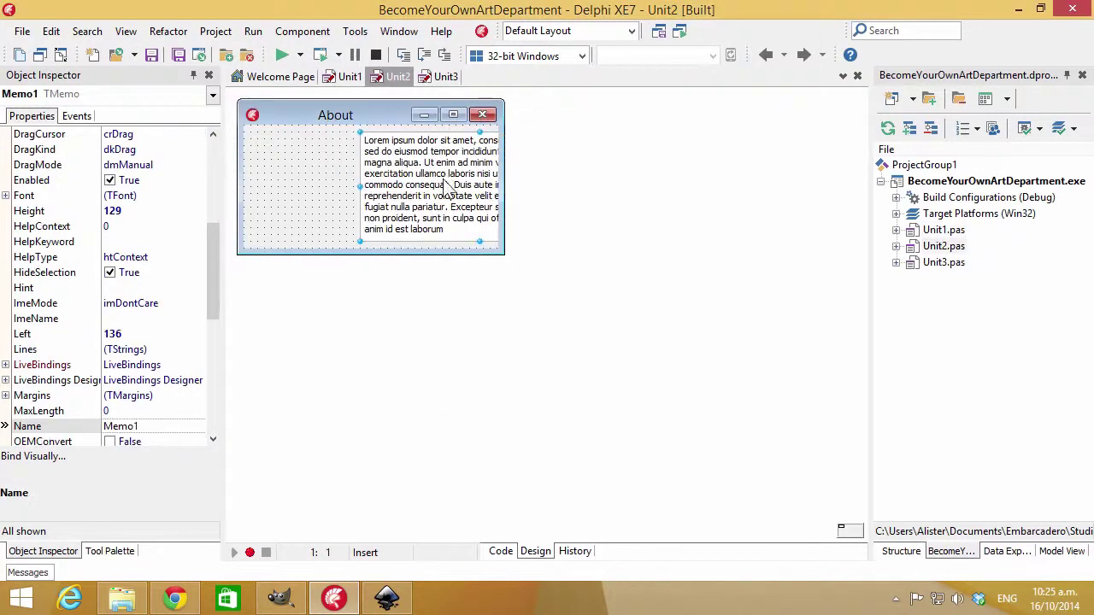
# Add an Image component to the About form and place it in the free area beside the memo
pyautogui.click(283, 172)
pyautogui.hotkey('ctrl', 'alt', 'p')
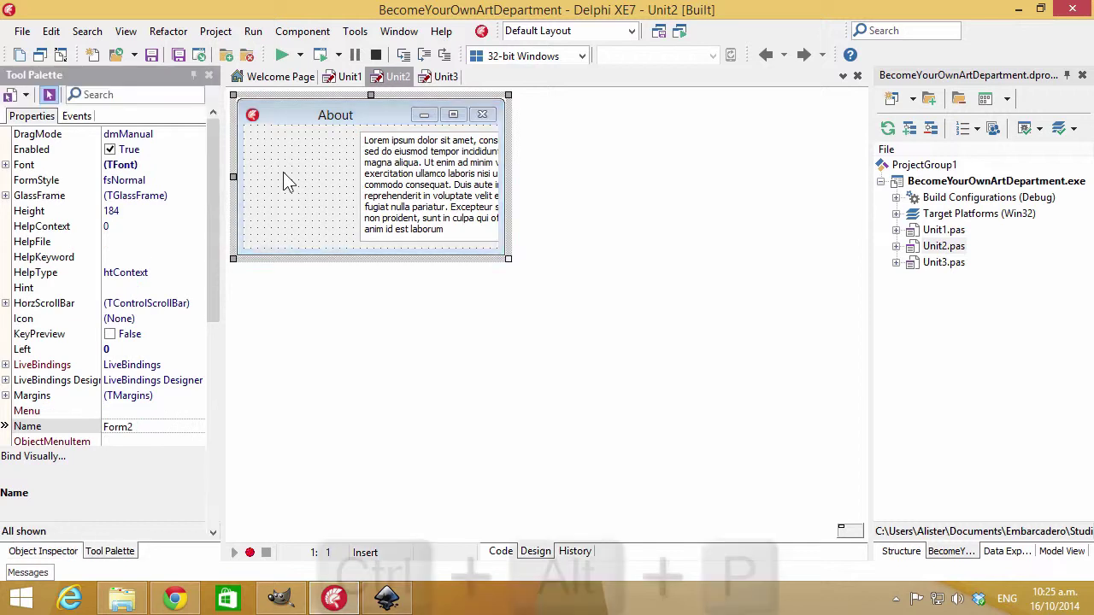
pyautogui.write('image')
pyautogui.press('Return')
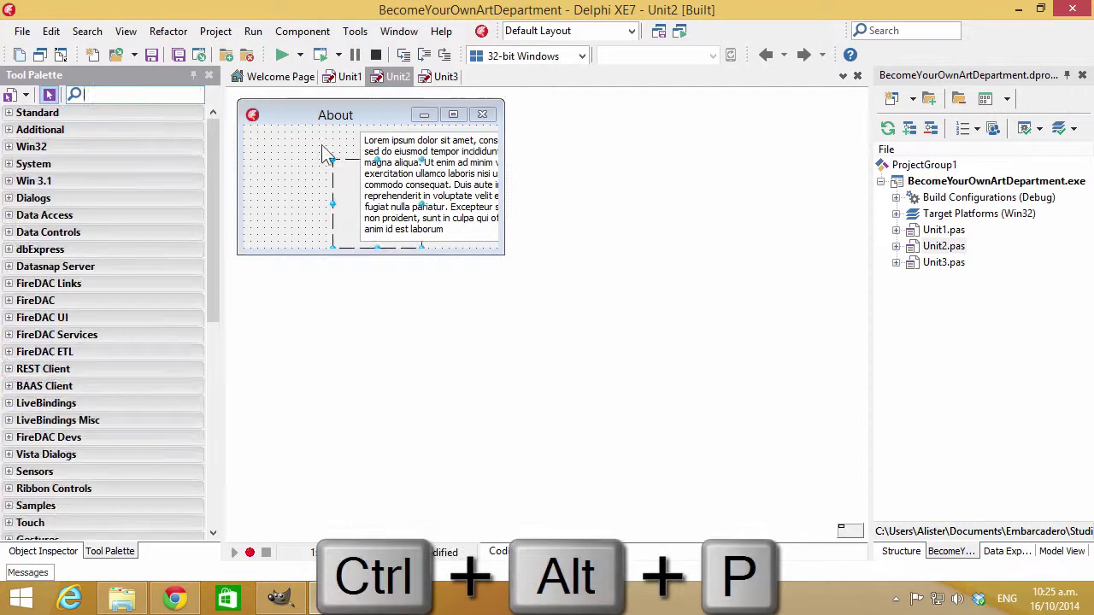
pyautogui.moveTo(321, 144); pyautogui.dragTo(272, 172)
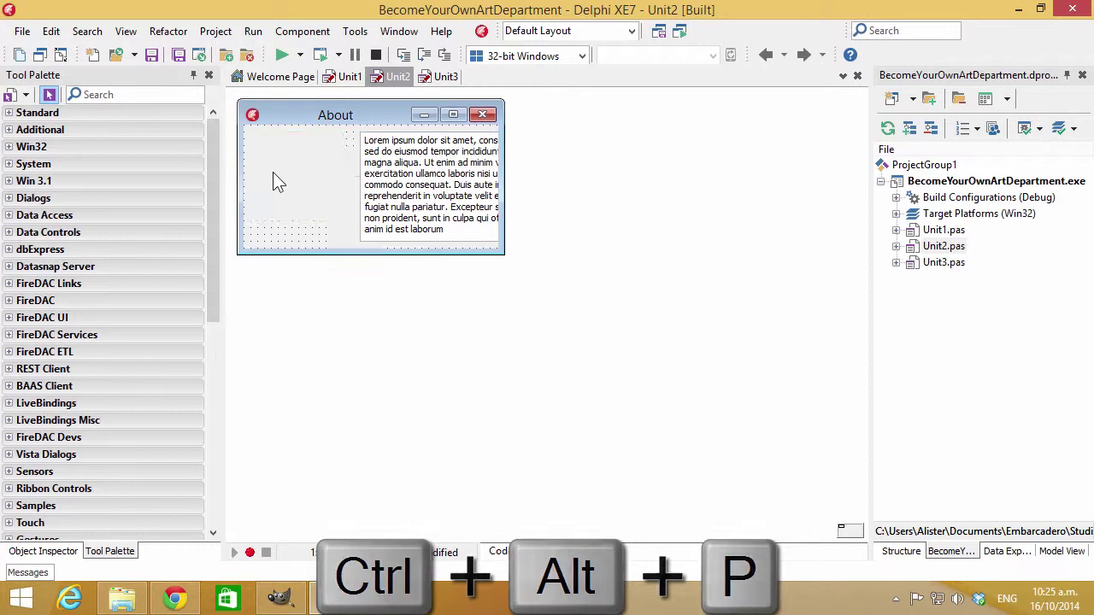
# Load about 100.png from the icons folder as the picture of the new Image component
pyautogui.press('F11')
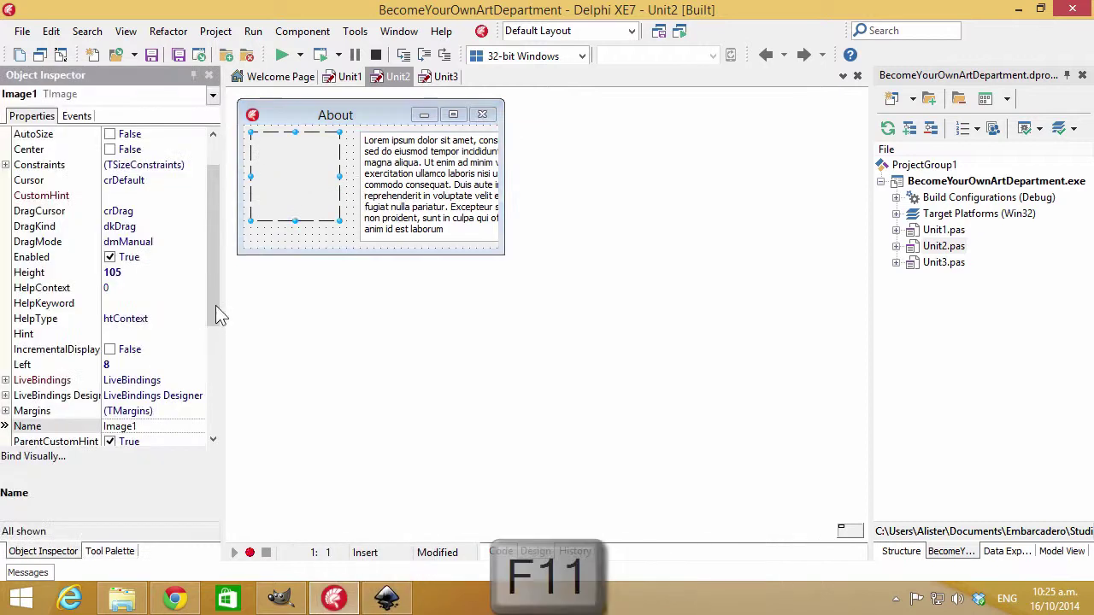
pyautogui.moveTo(213, 312); pyautogui.dragTo(220, 360)
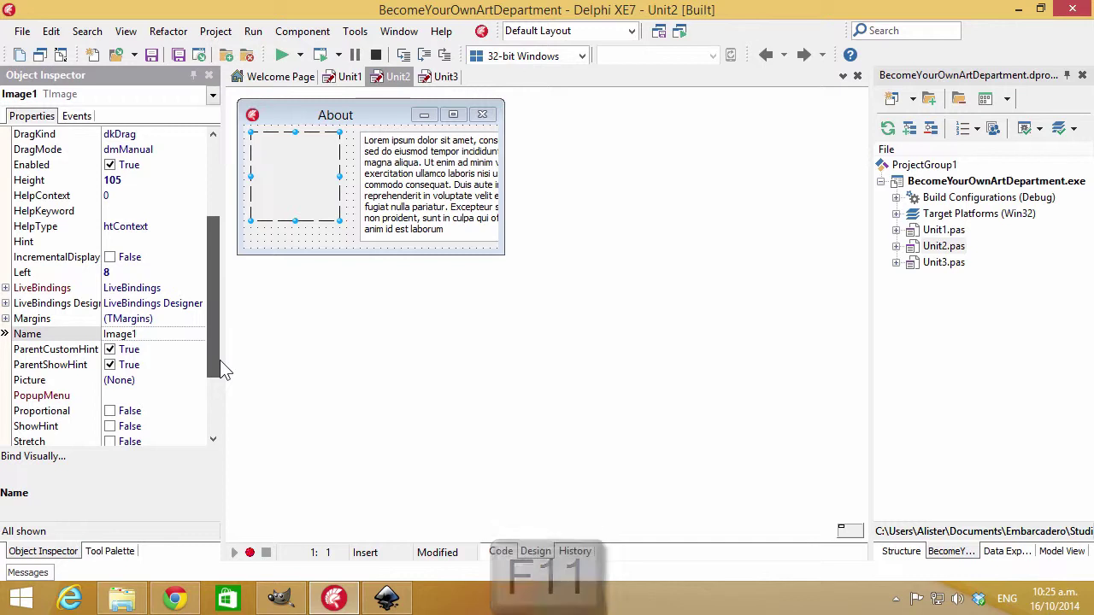
pyautogui.click(131, 381)
pyautogui.doubleClick(130, 381)
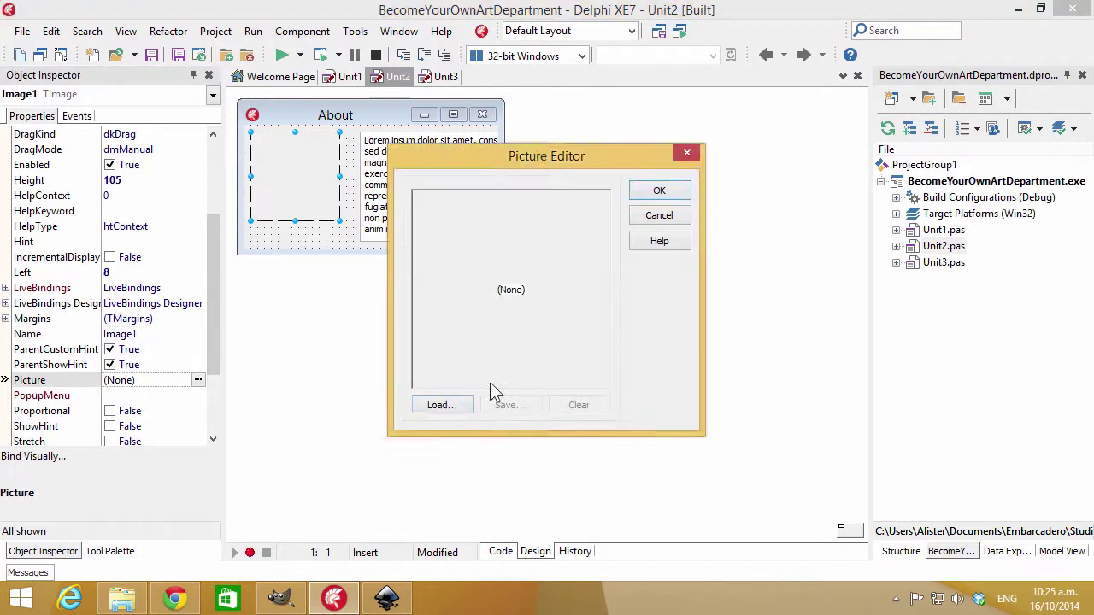
pyautogui.click(442, 405)
pyautogui.click(366, 158)
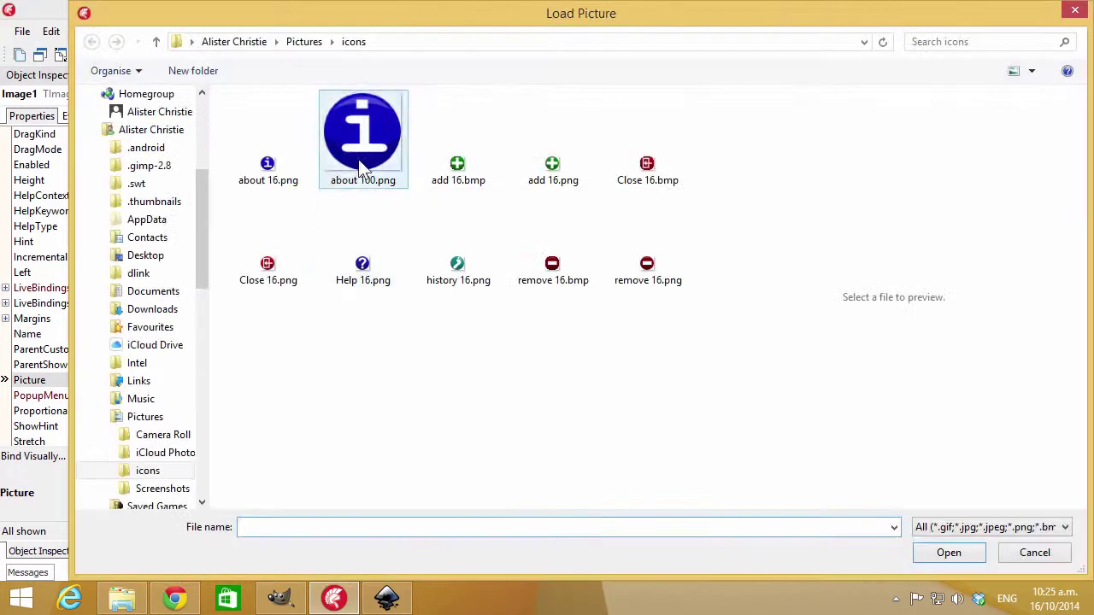
pyautogui.doubleClick(366, 158)
pyautogui.click(659, 192)
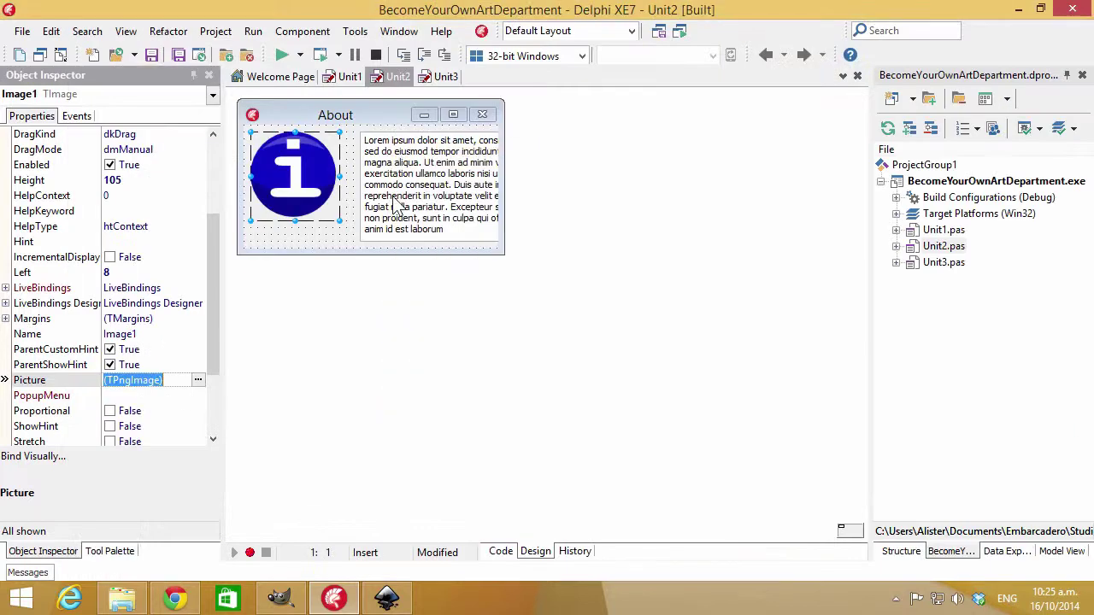
# Enable the Center property of the About form's image
pyautogui.moveTo(213, 234); pyautogui.dragTo(231, 341)
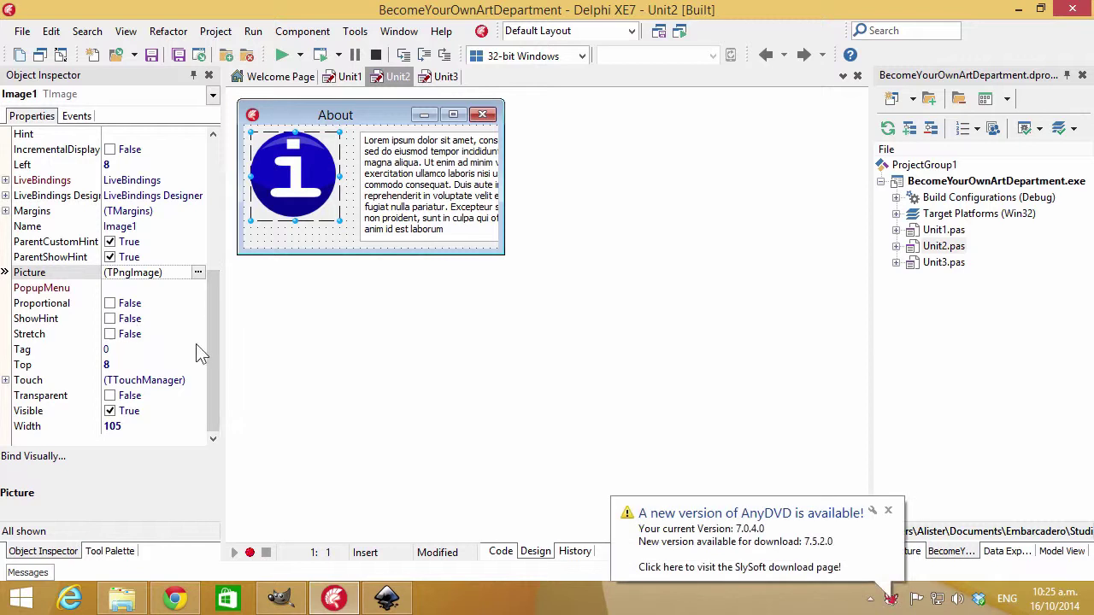
pyautogui.moveTo(212, 337); pyautogui.dragTo(223, 184)
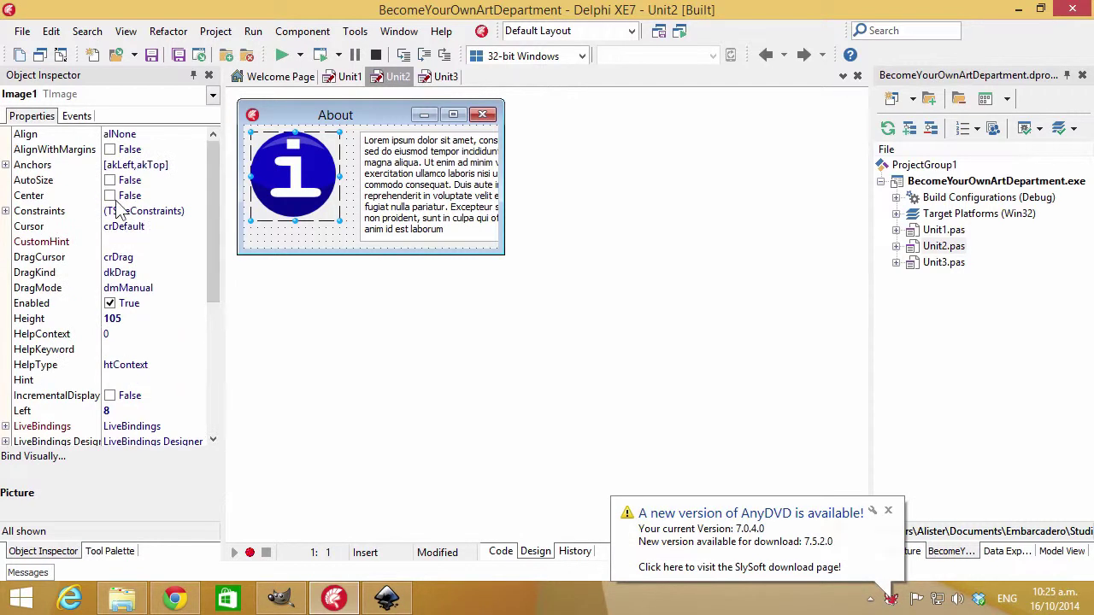
pyautogui.click(116, 198)
# Widen the About form to a client width of about 418 and arrange the image and memo side by side
pyautogui.moveTo(408, 175); pyautogui.dragTo(402, 197)
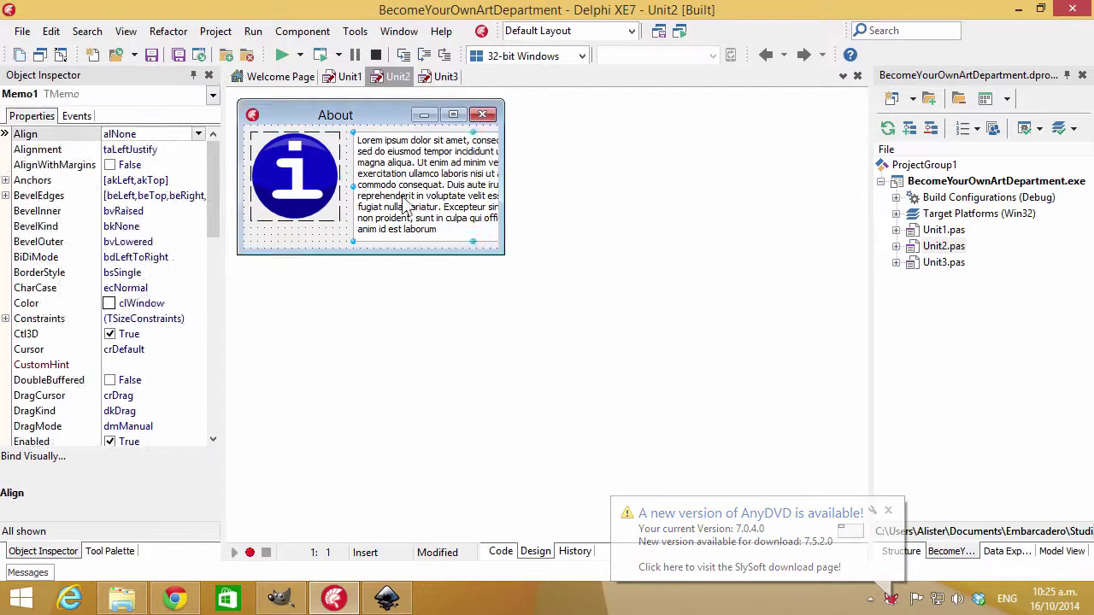
pyautogui.click(299, 252)
pyautogui.moveTo(504, 188); pyautogui.dragTo(608, 177)
pyautogui.moveTo(315, 183); pyautogui.dragTo(330, 193)
pyautogui.click(431, 195)
pyautogui.moveTo(431, 195); pyautogui.dragTo(424, 195)
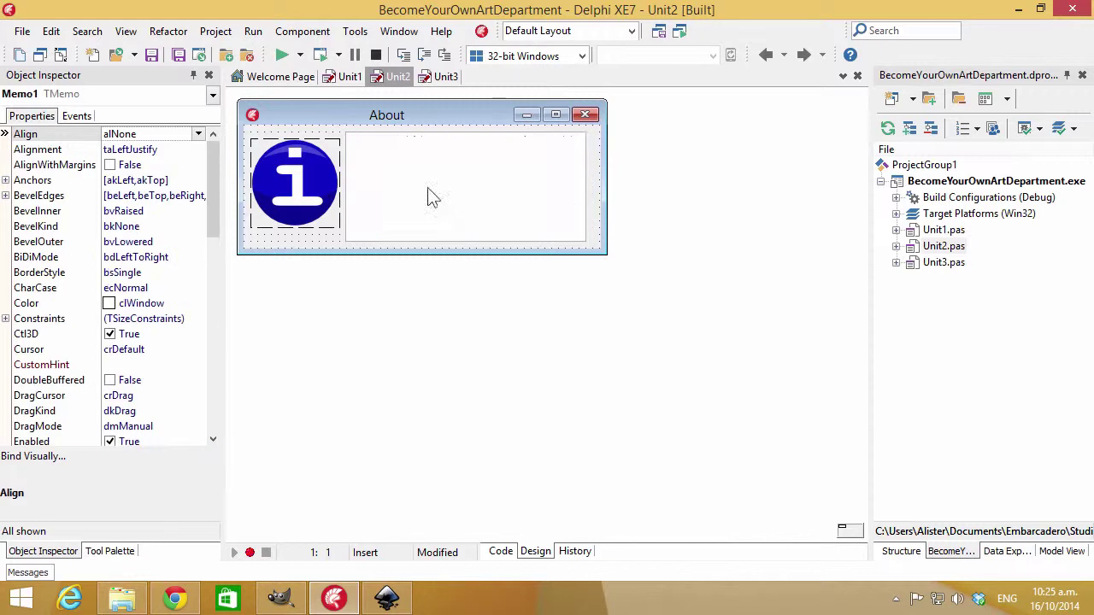
pyautogui.click(293, 235)
# Run the application, open its About window to check the image, close both windows and switch to Unit1
pyautogui.click(319, 54)
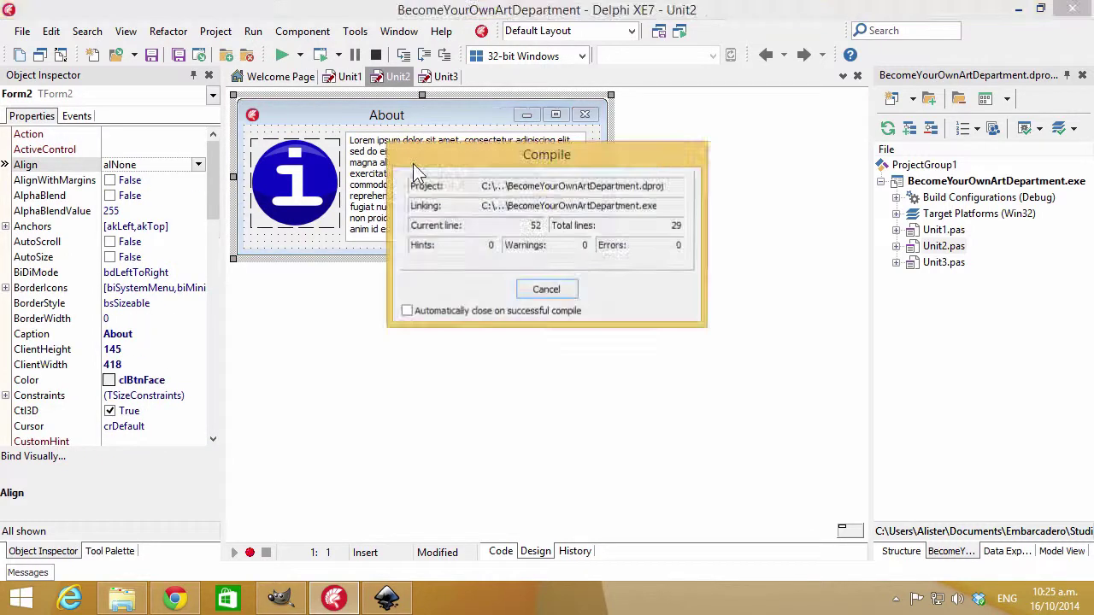
pyautogui.click(251, 105)
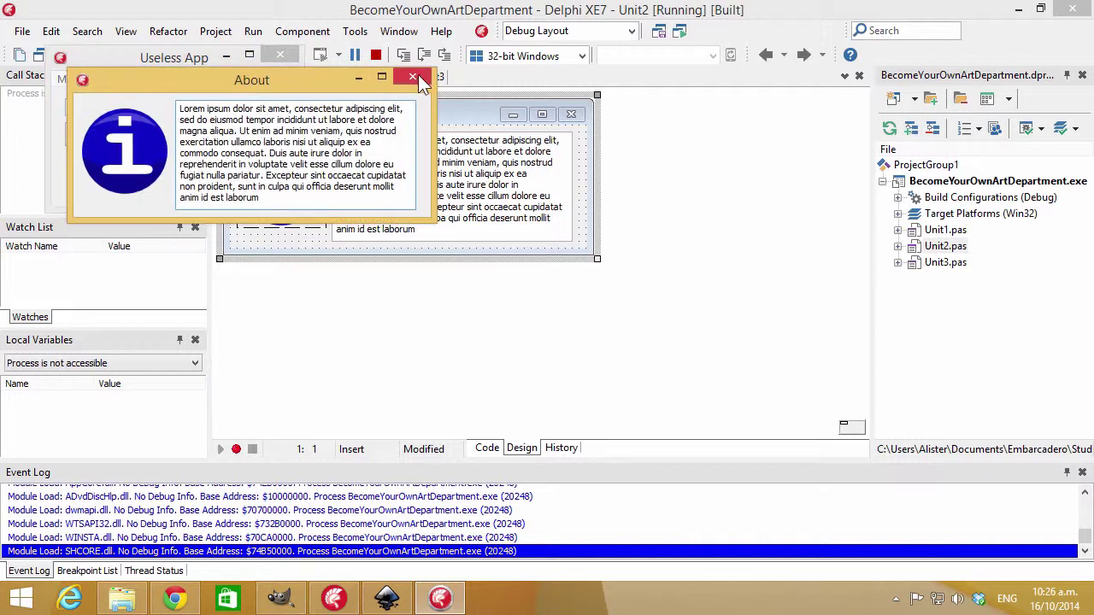
pyautogui.click(414, 77)
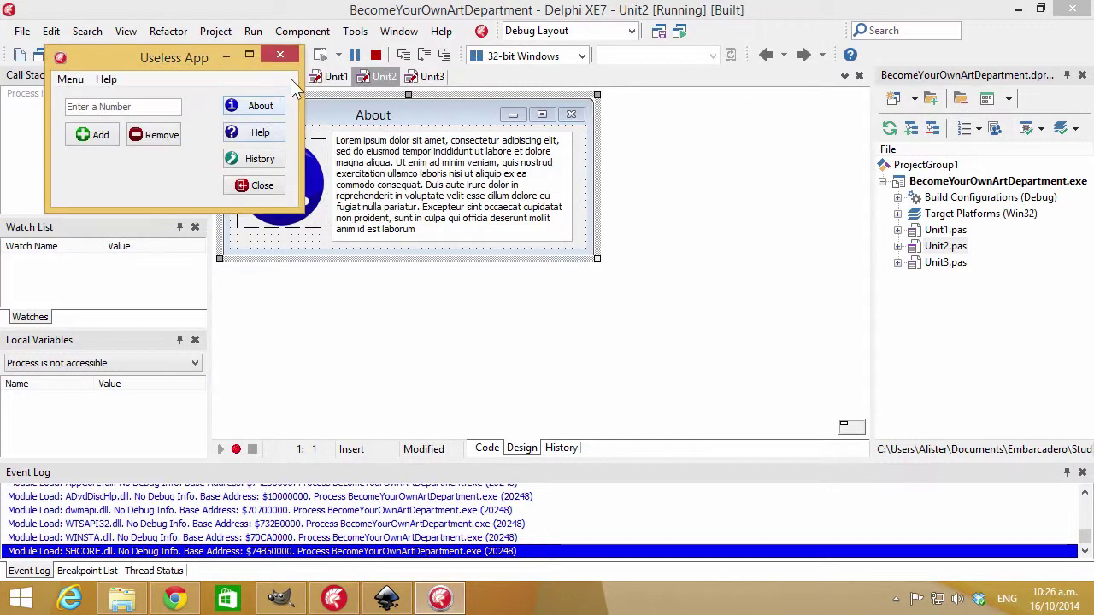
pyautogui.click(280, 55)
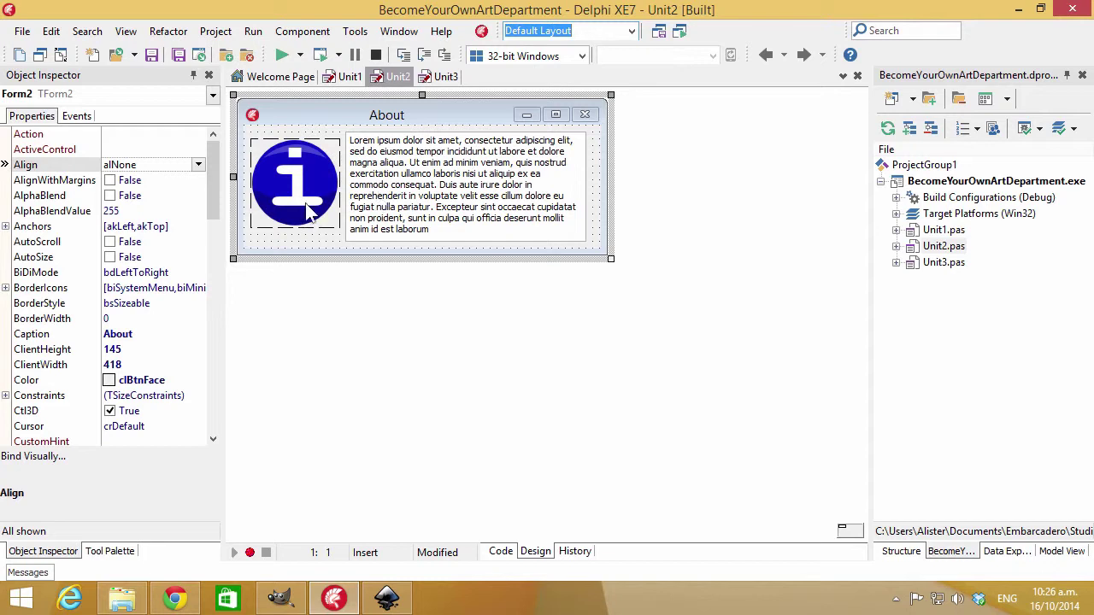
pyautogui.click(346, 77)
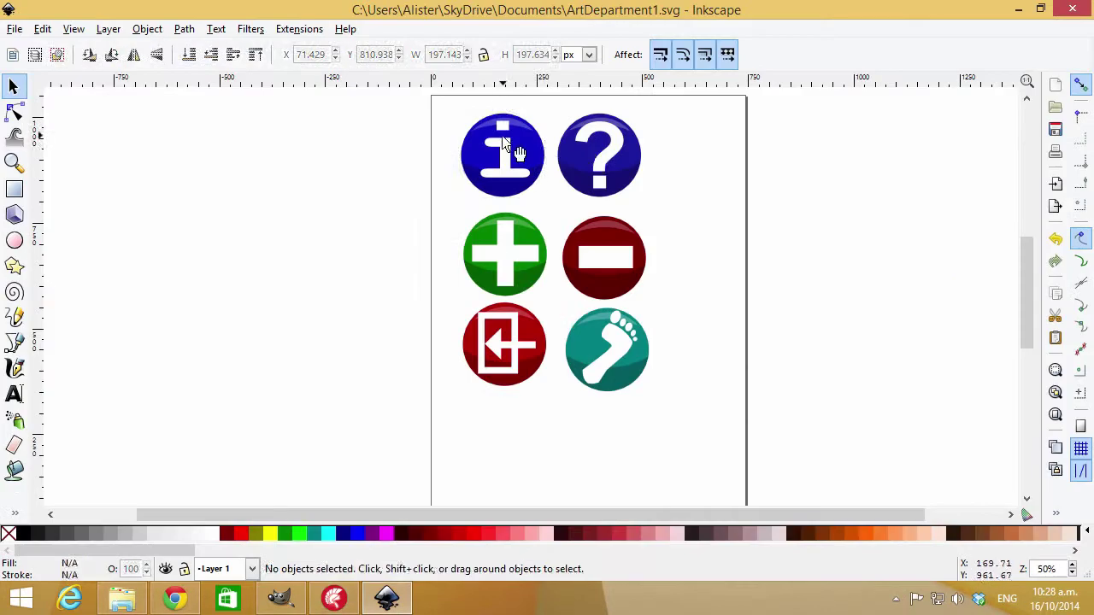
# Set the object Id of the blue info icon in Inkscape to 001_About
pyautogui.click(502, 150)
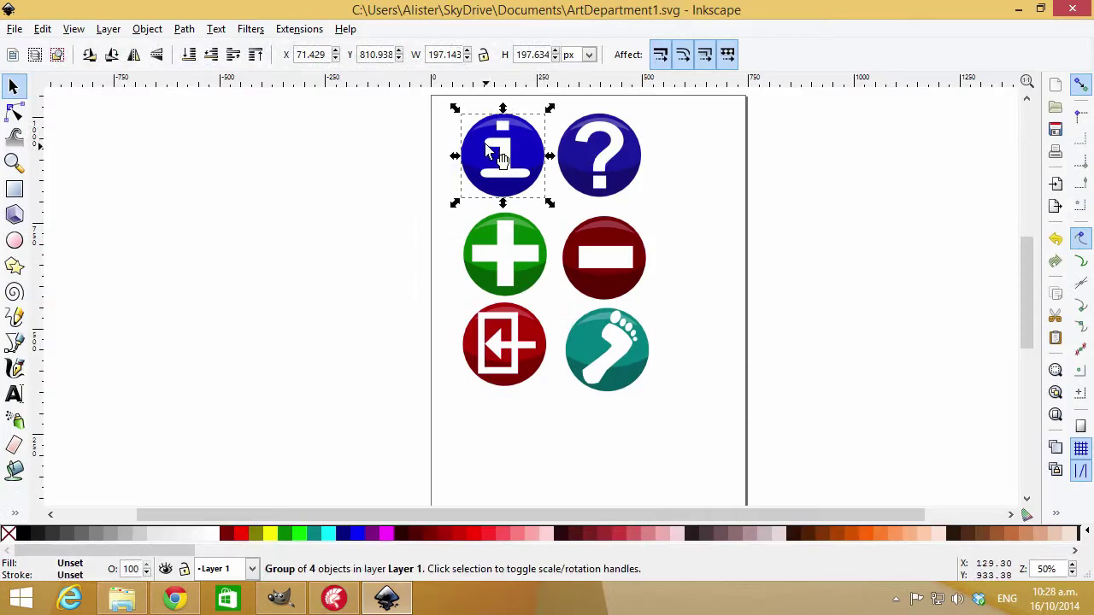
pyautogui.click(153, 31)
pyautogui.click(210, 71)
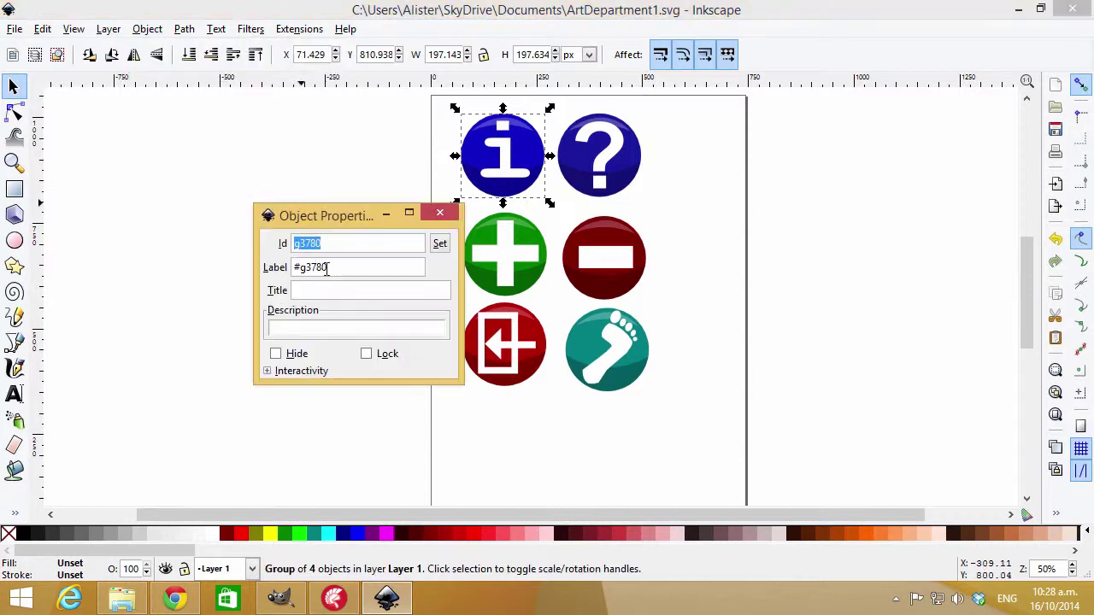
pyautogui.write('001')
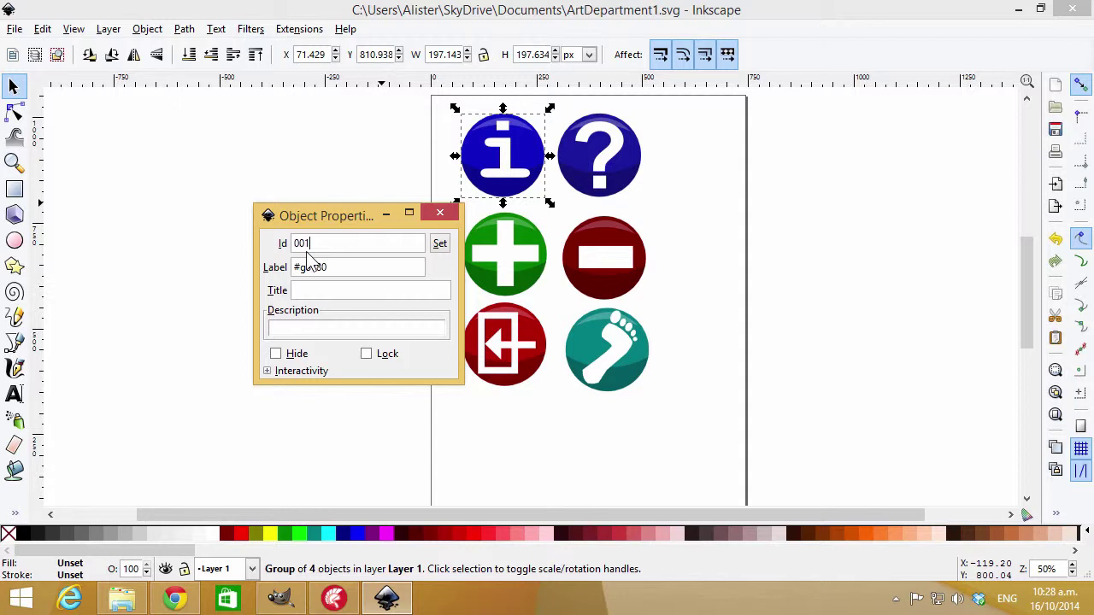
pyautogui.write('_About')
pyautogui.click(439, 243)
# Set the object Id of the question mark icon to 002_Help
pyautogui.click(600, 188)
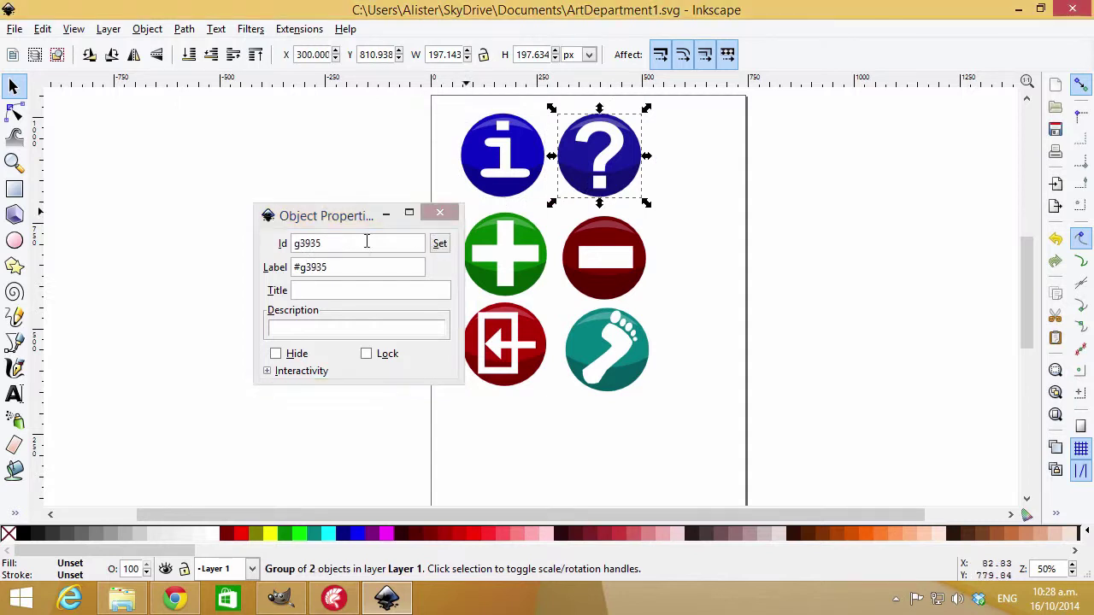
pyautogui.click(366, 243)
pyautogui.hotkey('ctrl', 'a')
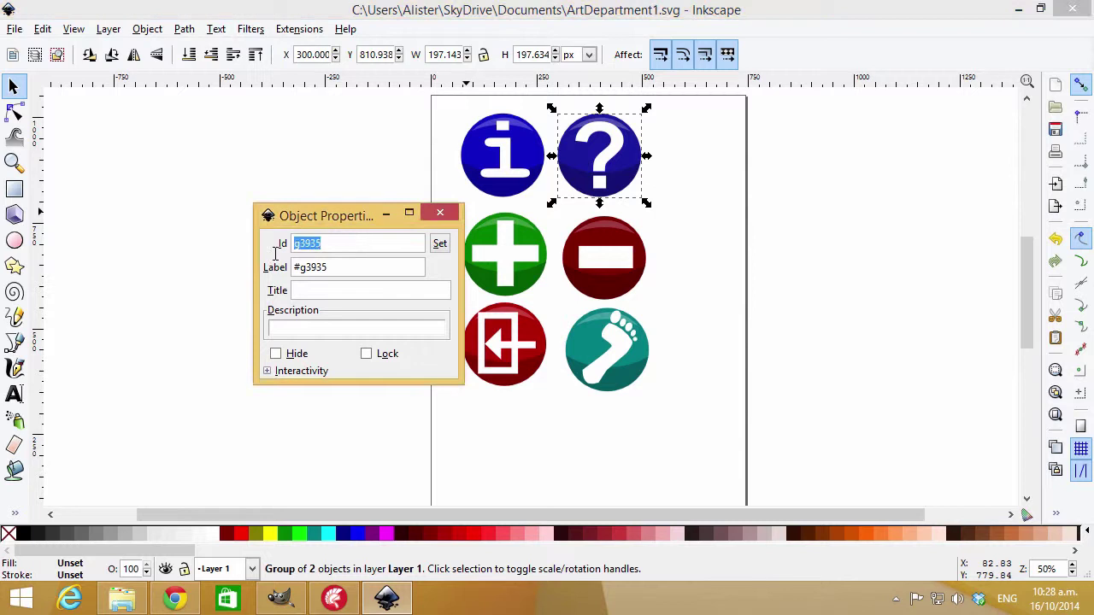
pyautogui.write('002_Help')
pyautogui.click(438, 245)
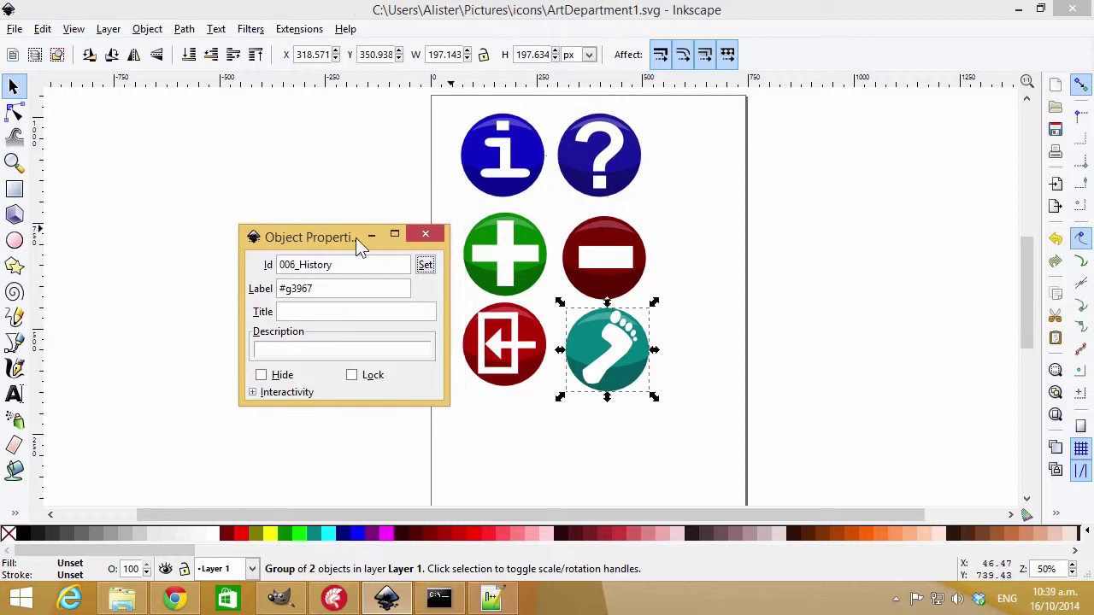
# Check the object Ids of the minus and footprint icons against the list in icons.txt in Notepad++
pyautogui.press('Tab')
pyautogui.press('Tab')
pyautogui.click(589, 271)
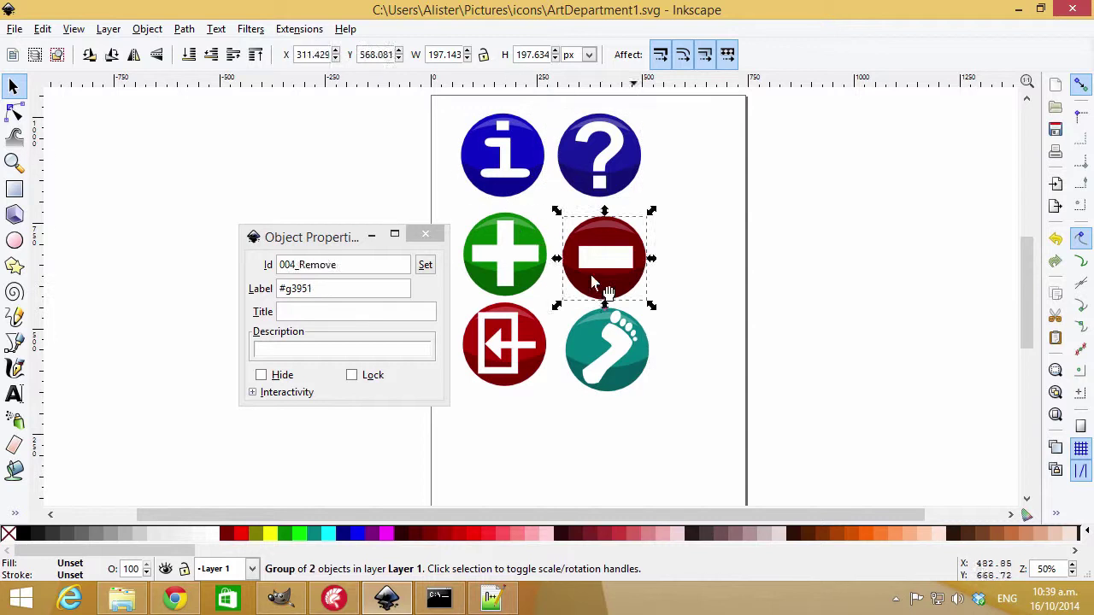
pyautogui.click(608, 363)
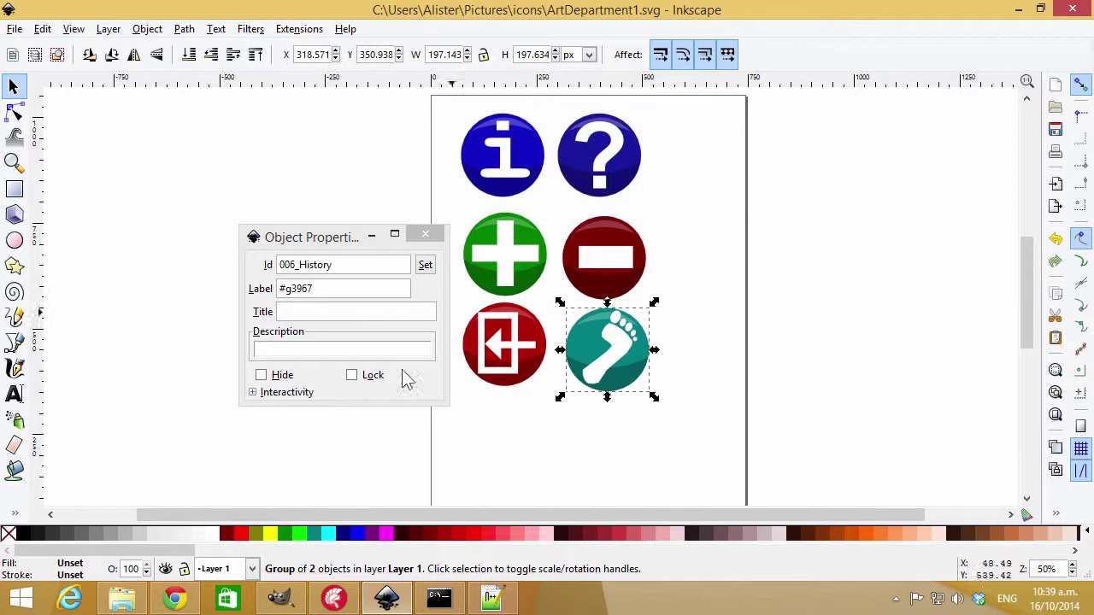
pyautogui.click(494, 601)
pyautogui.click(240, 118)
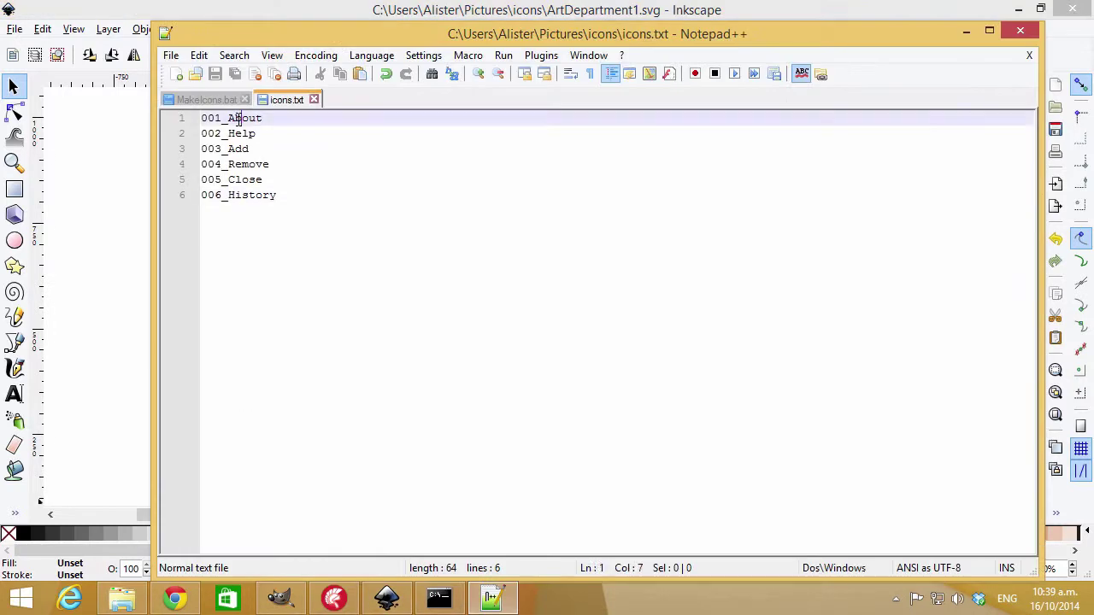
# Review the icon names listed in icons.txt, from 006_History back up to 003_Add
pyautogui.click(243, 195)
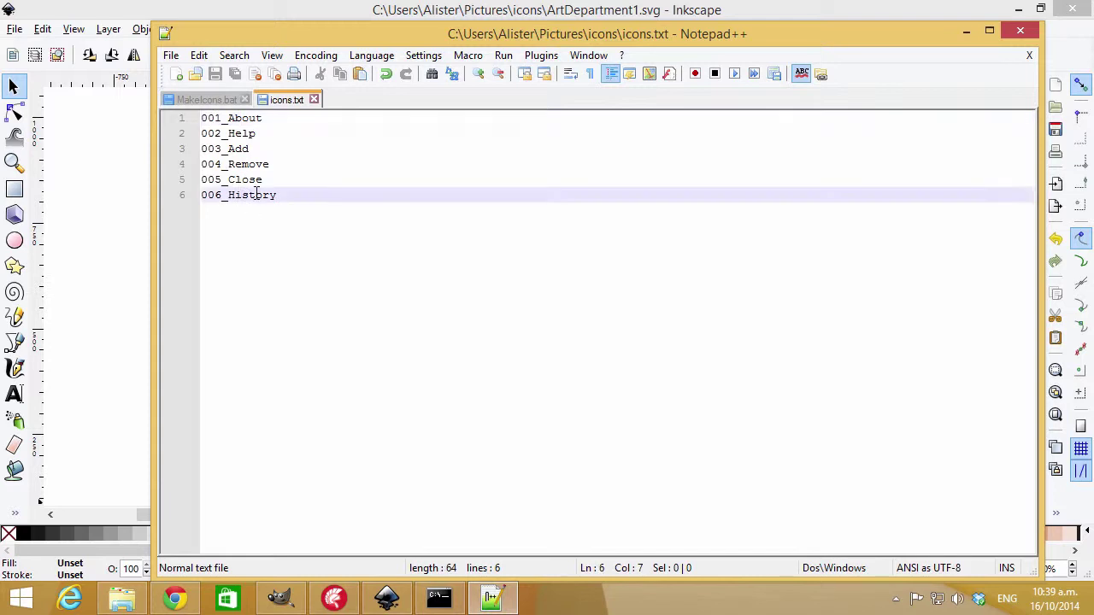
pyautogui.click(249, 180)
pyautogui.click(250, 164)
pyautogui.click(248, 148)
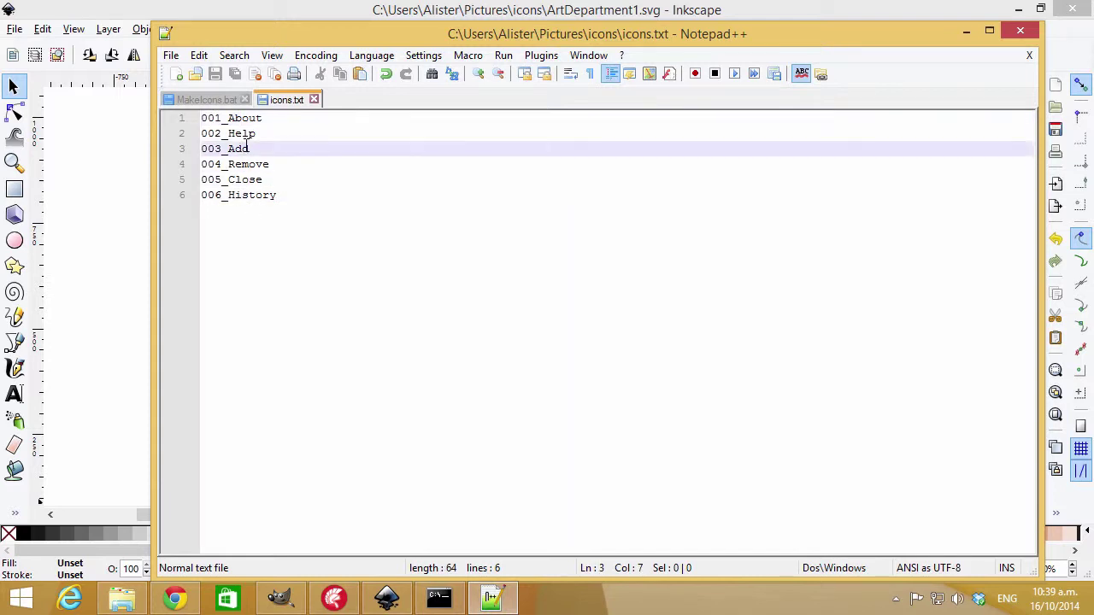
# Remove "and ImageMagick" from the requirements message on line 3 of MakeIcons.bat
pyautogui.click(212, 101)
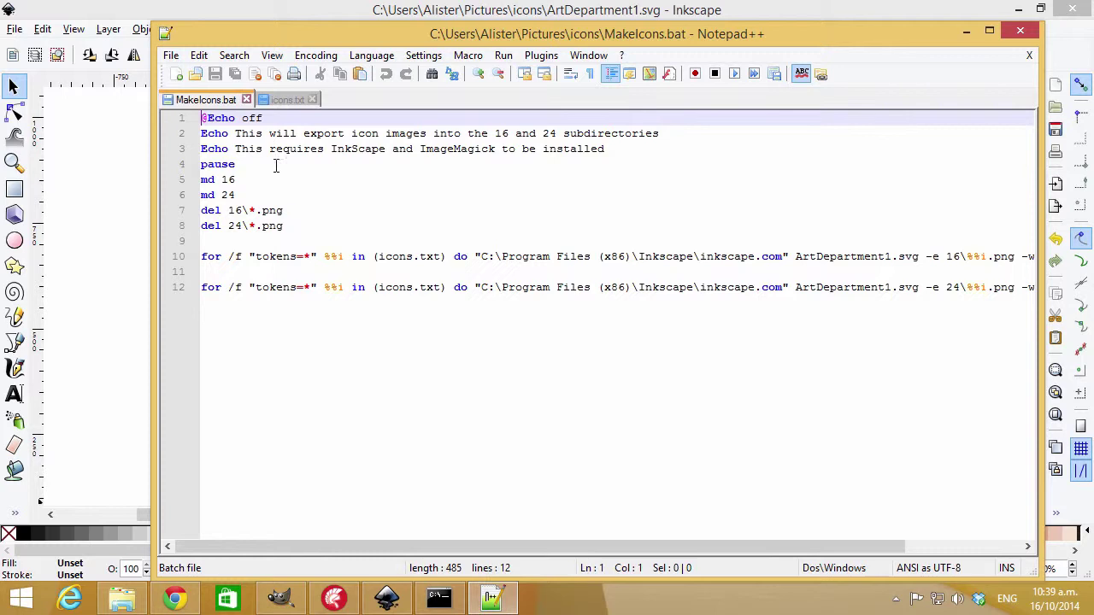
pyautogui.moveTo(393, 150); pyautogui.dragTo(494, 149)
pyautogui.press('Delete')
pyautogui.press('Delete')
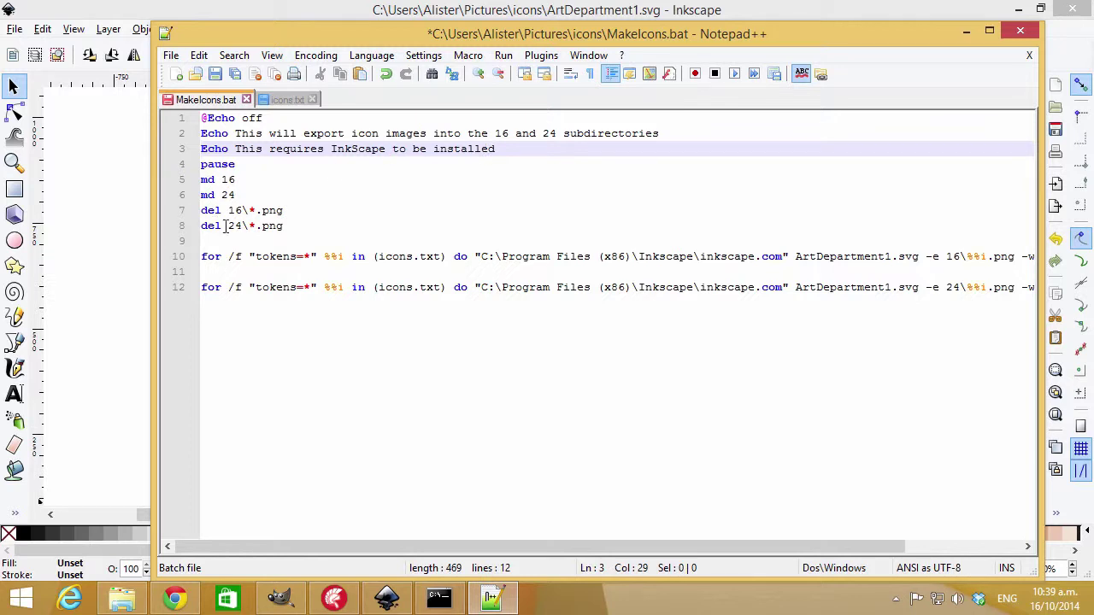
# Examine the delete lines and the Inkscape export commands in MakeIcons.bat, including the icons.txt input and 16\%%i.png output path
pyautogui.moveTo(301, 210); pyautogui.dragTo(189, 214)
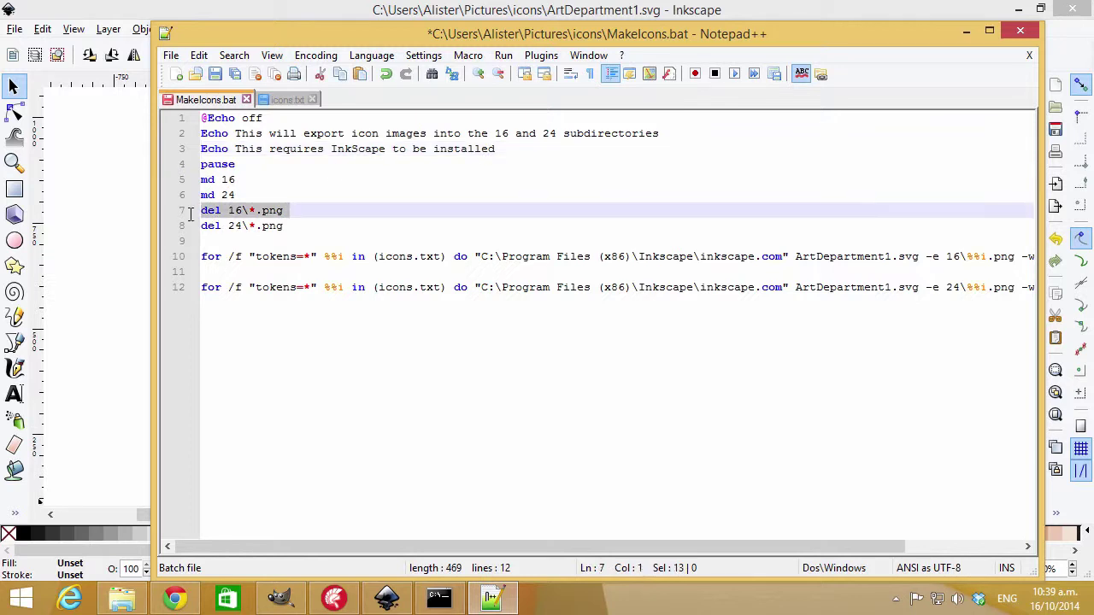
pyautogui.click(229, 239)
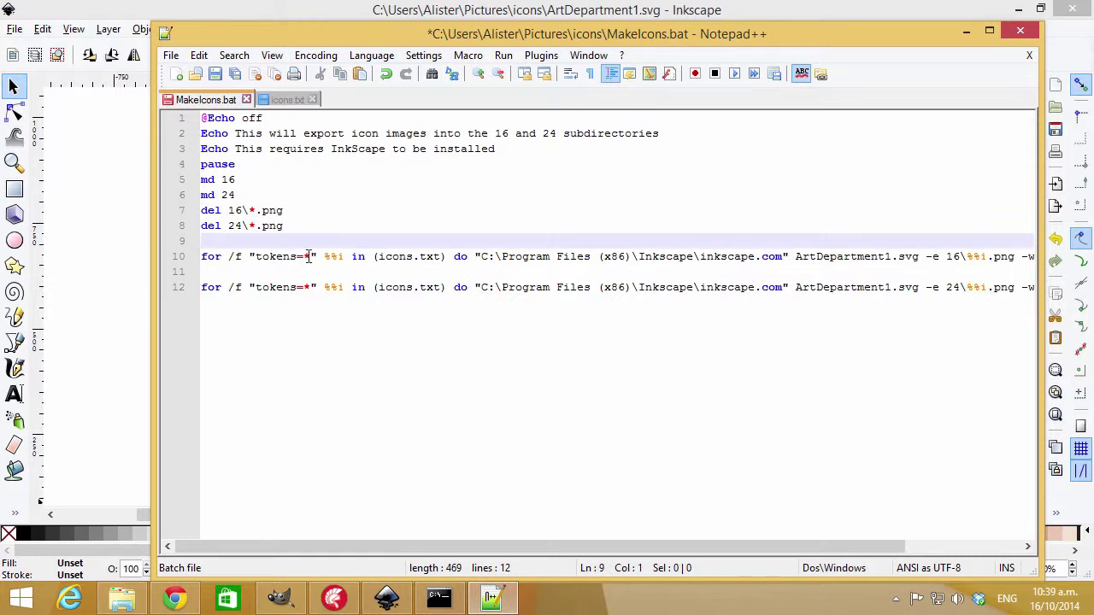
pyautogui.moveTo(385, 257); pyautogui.dragTo(435, 256)
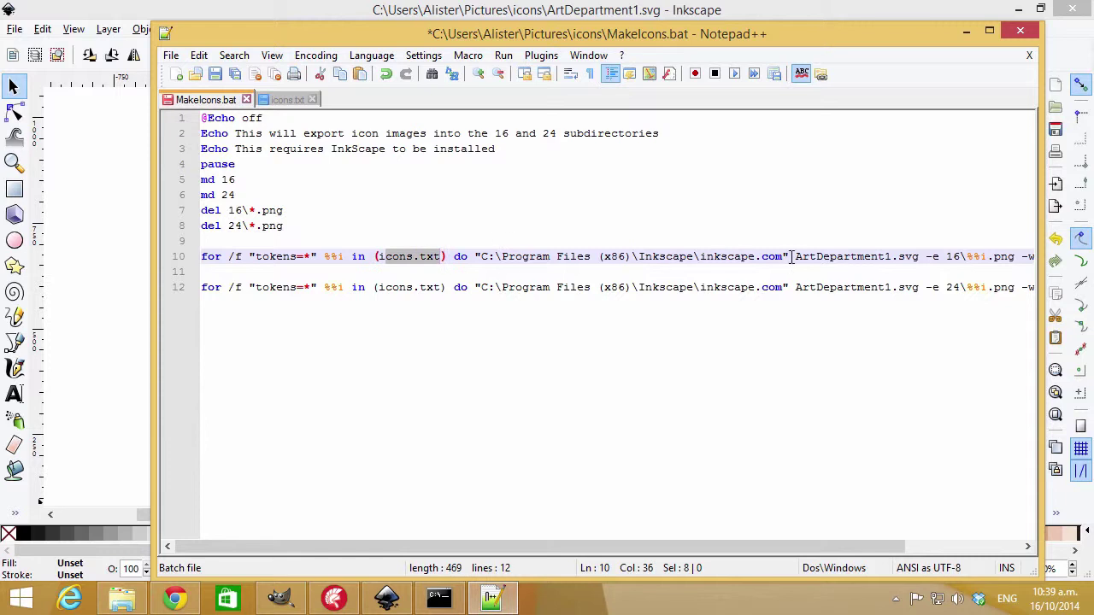
pyautogui.moveTo(664, 545); pyautogui.dragTo(779, 545)
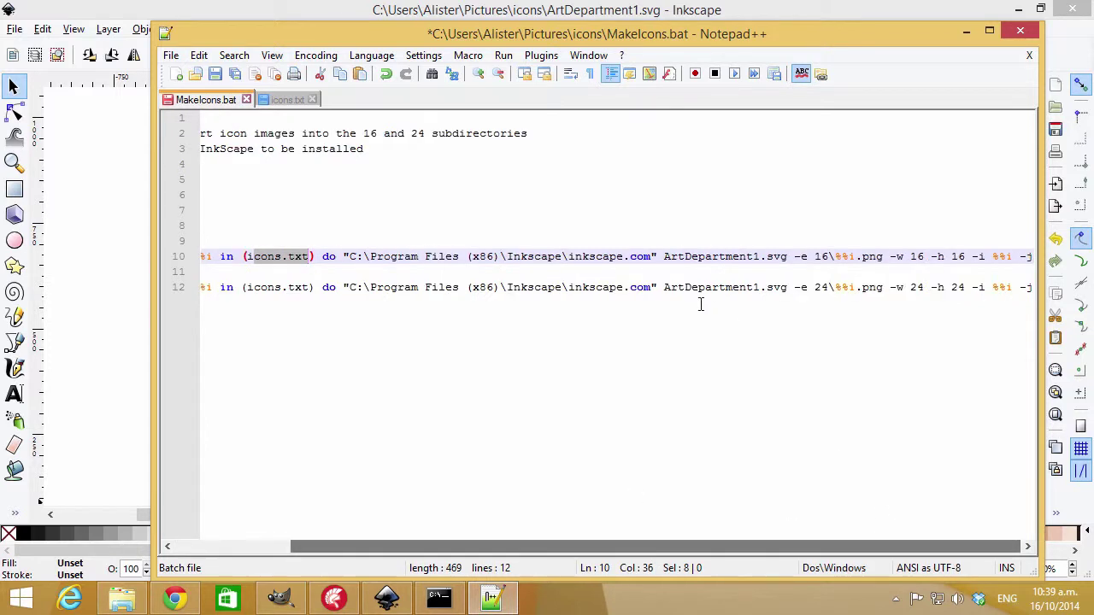
pyautogui.moveTo(664, 261); pyautogui.dragTo(884, 256)
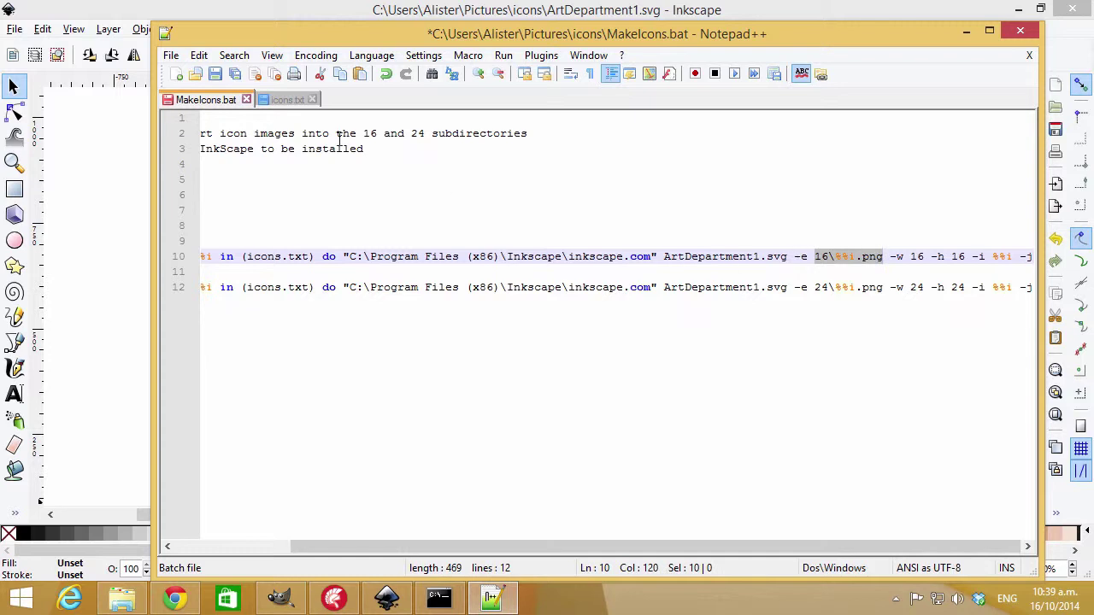
pyautogui.click(295, 100)
pyautogui.click(226, 100)
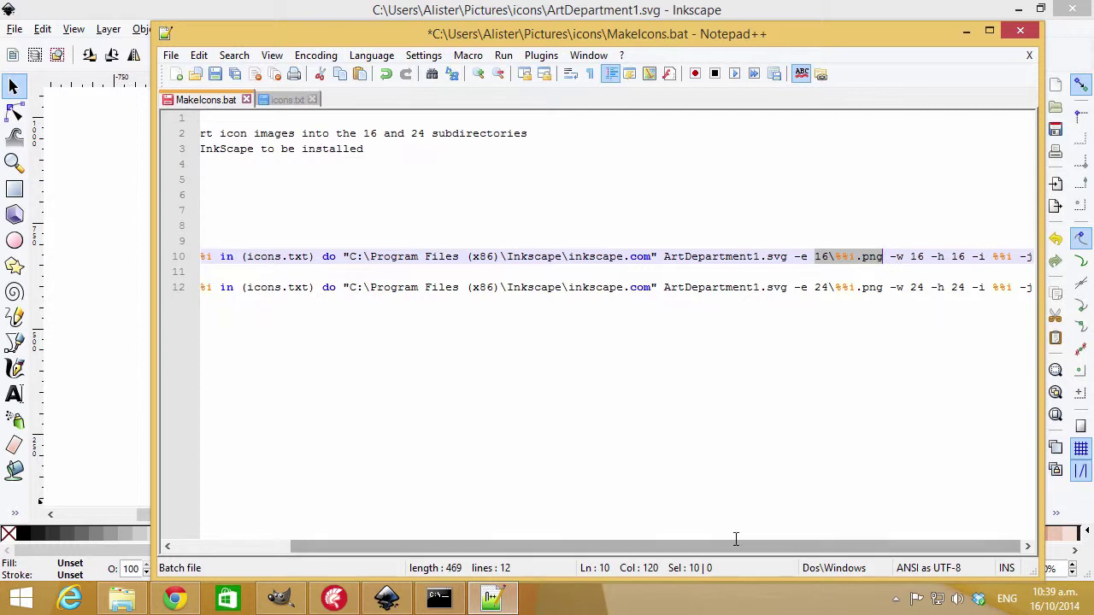
pyautogui.hotkey('ctrl', 'End')
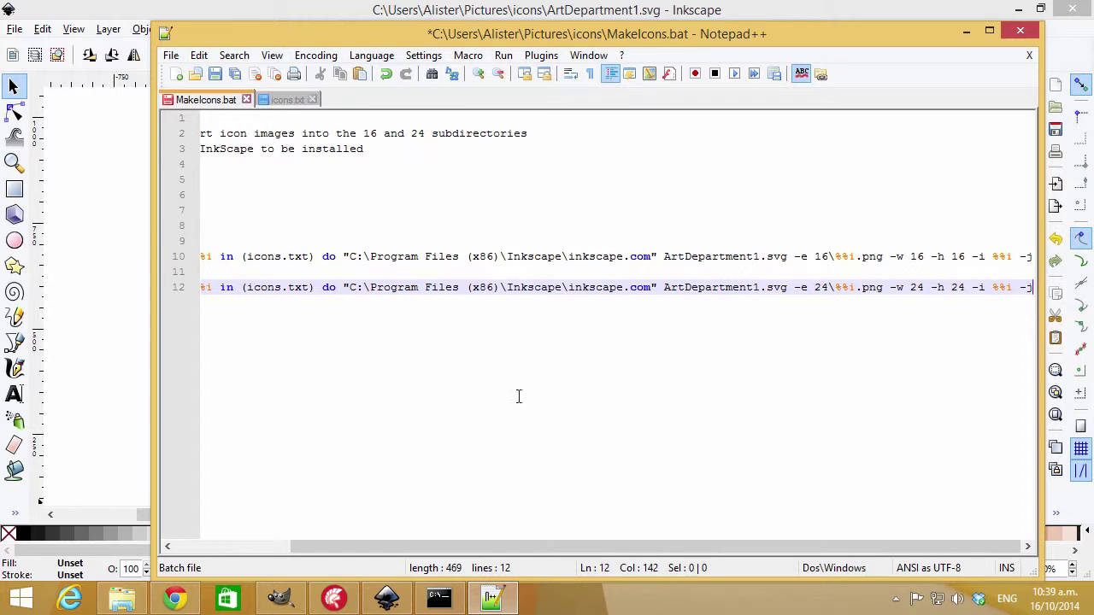
# Switch to the command prompt and list the contents of the icons folder with dir
pyautogui.moveTo(444, 593)
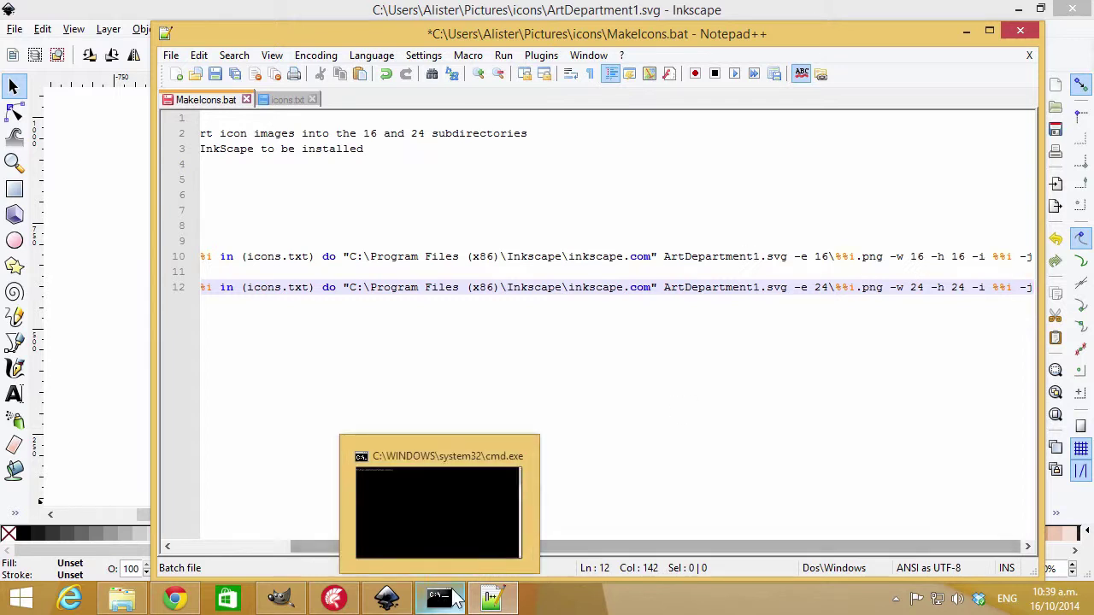
pyautogui.click(479, 530)
pyautogui.write('dir')
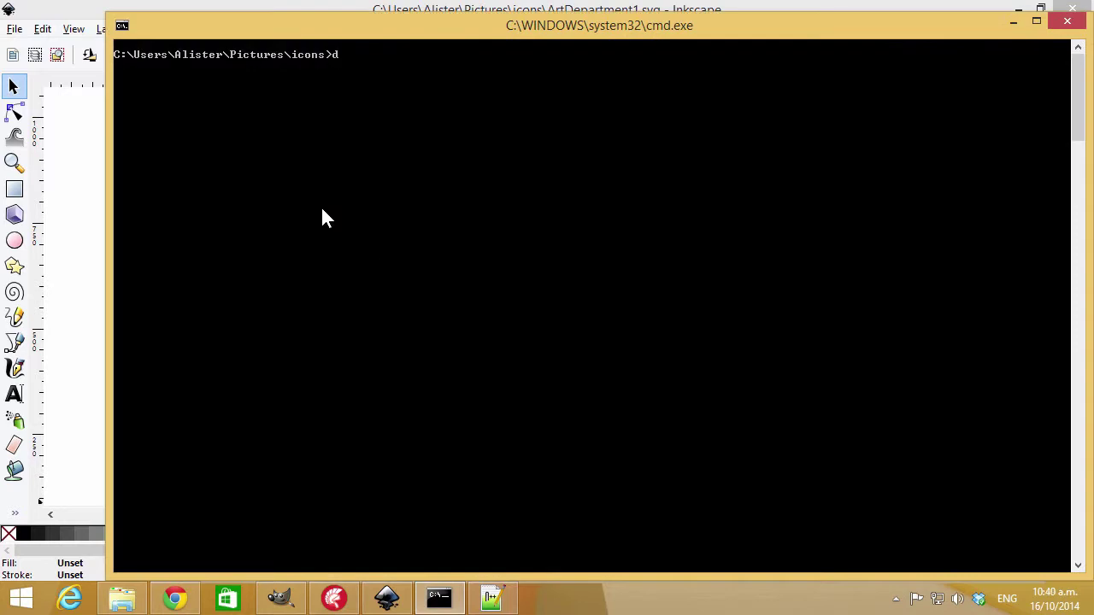
pyautogui.press('Return')
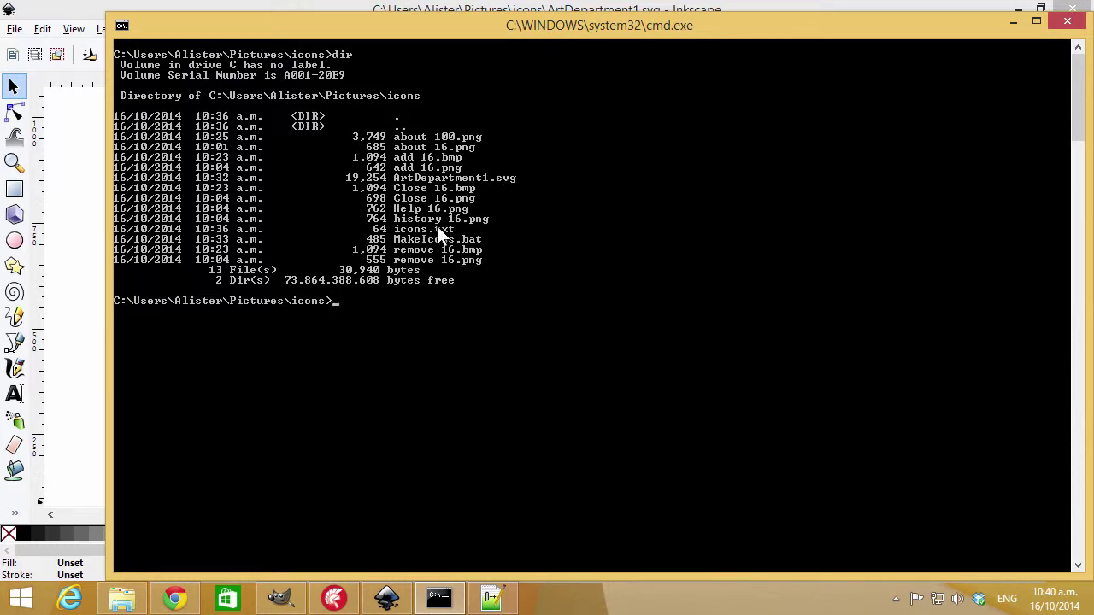
# Run MakeIcons.bat and continue past its pause to export the icons into the 16 and 24 subfolders
pyautogui.write('ma')
pyautogui.press('Tab')
pyautogui.press('Return')
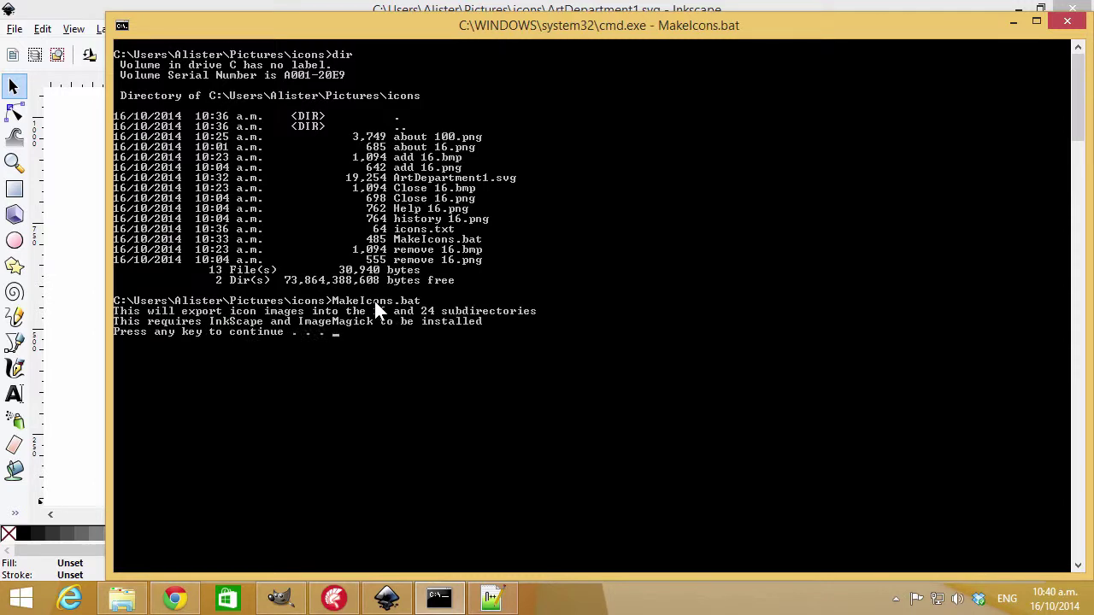
pyautogui.press('Return')
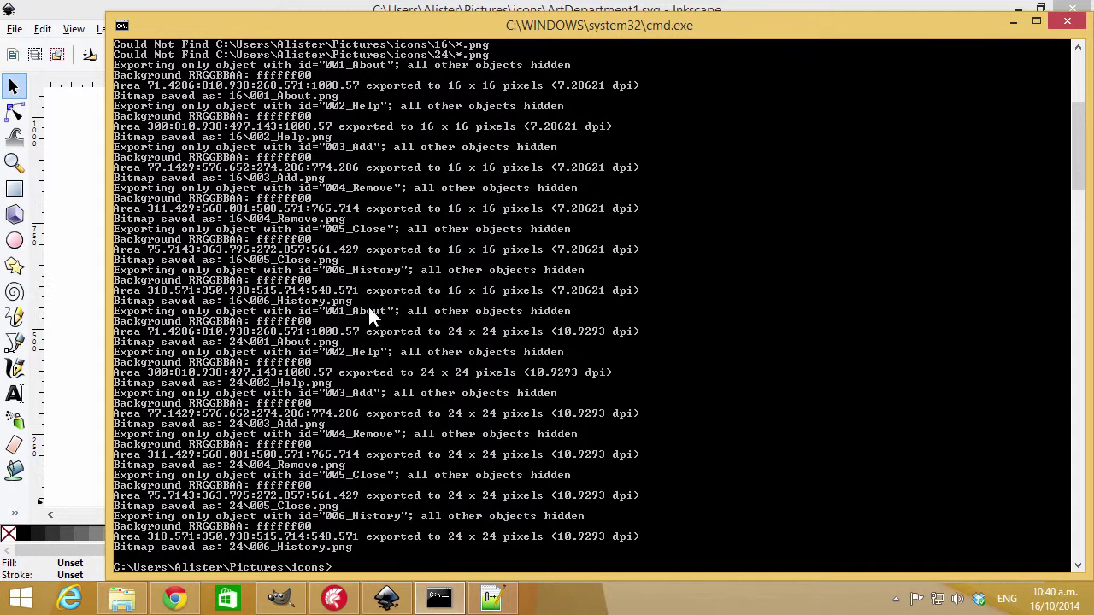
# Inspect the exported icons in the 16 and 24 folders in File Explorer, and return to the drawing in Inkscape
pyautogui.click(122, 598)
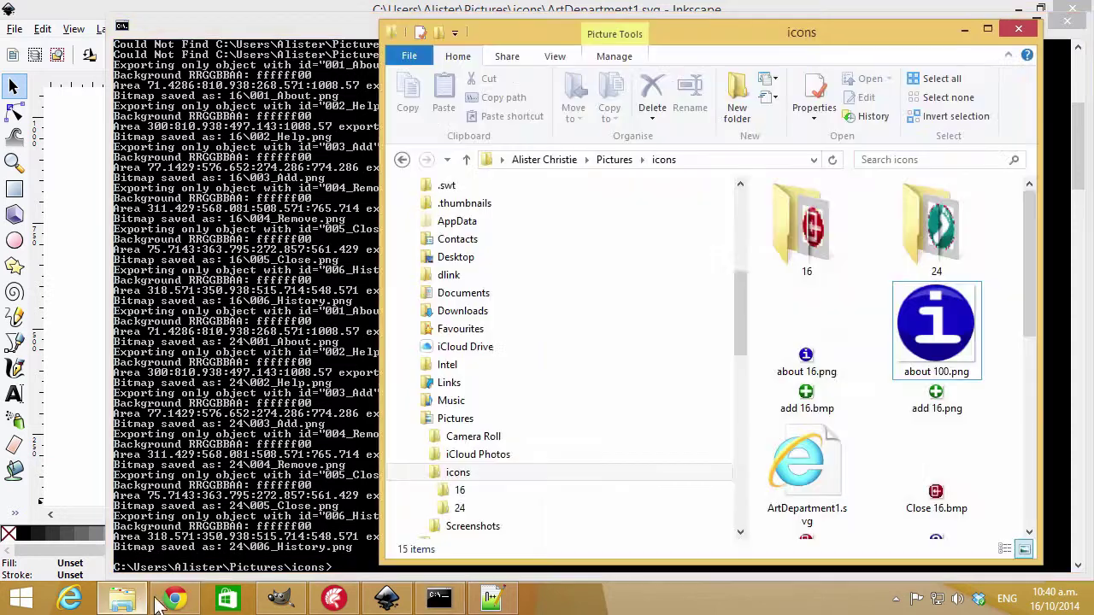
pyautogui.click(477, 489)
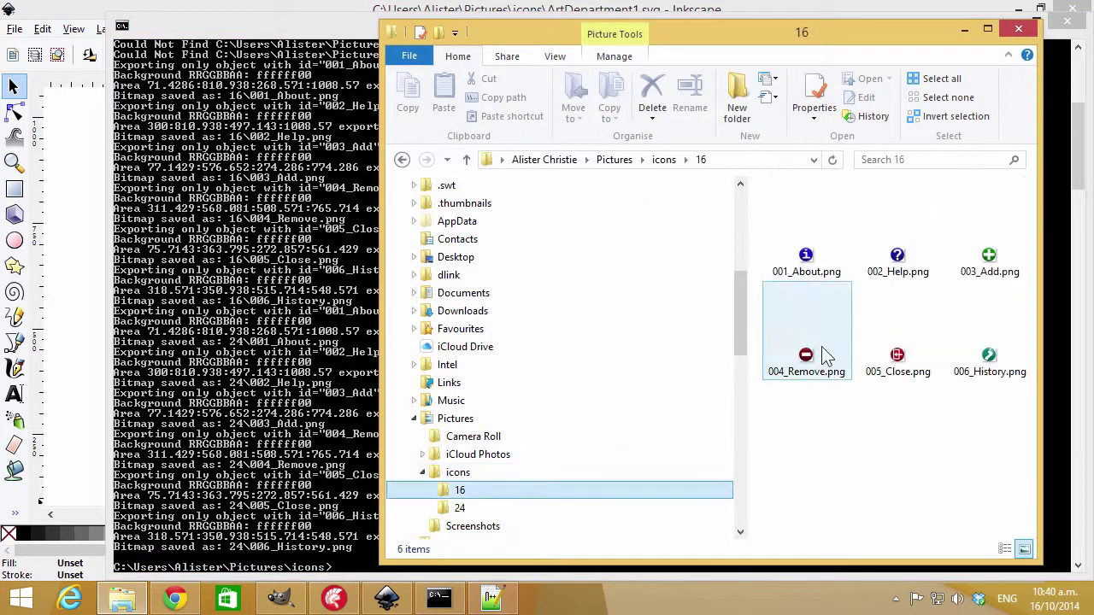
pyautogui.click(461, 509)
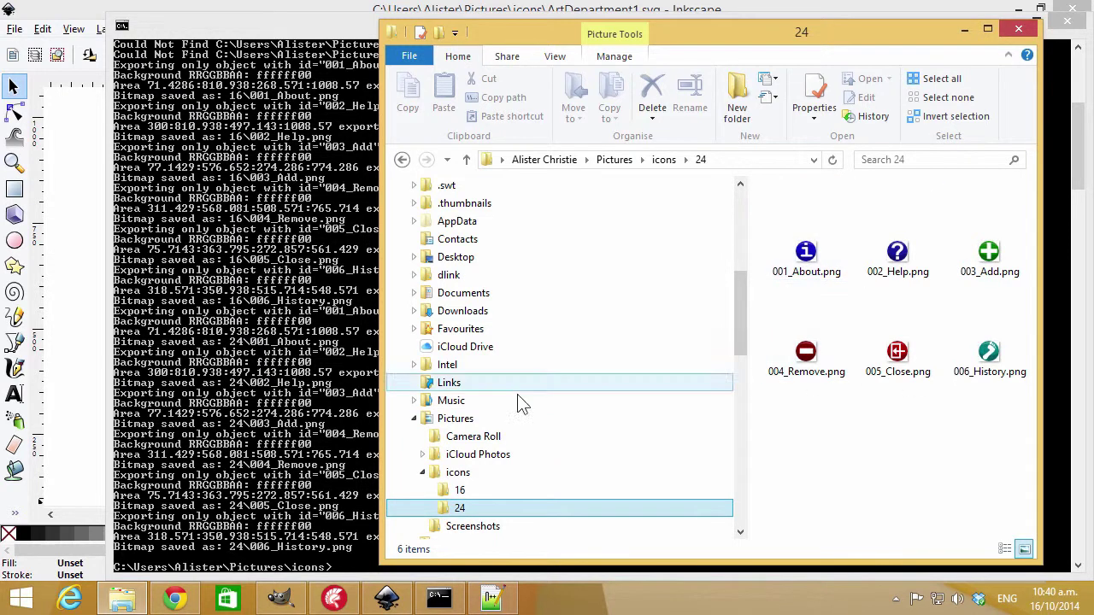
pyautogui.click(72, 11)
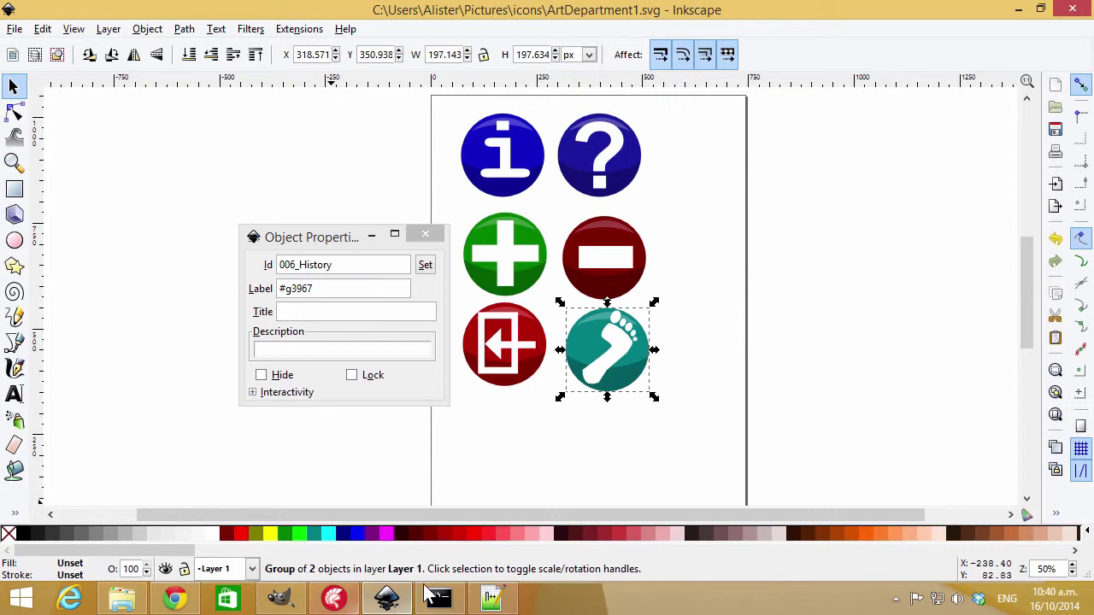
# Switch to Delphi, duplicate the il16 image list in Unit3 and place the copy beside the original
pyautogui.click(333, 598)
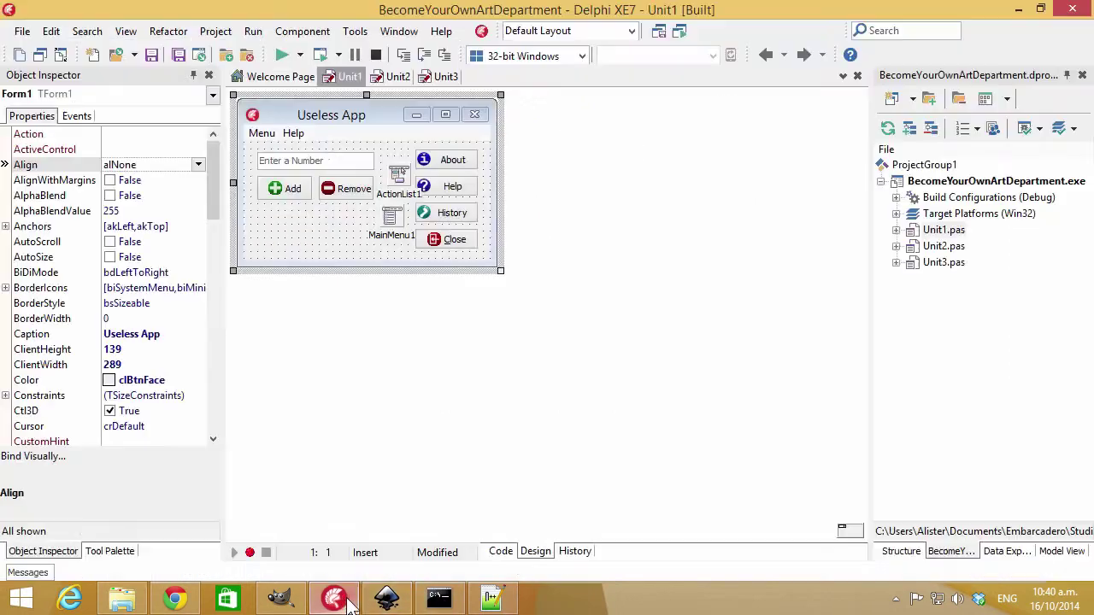
pyautogui.click(439, 78)
pyautogui.click(330, 154)
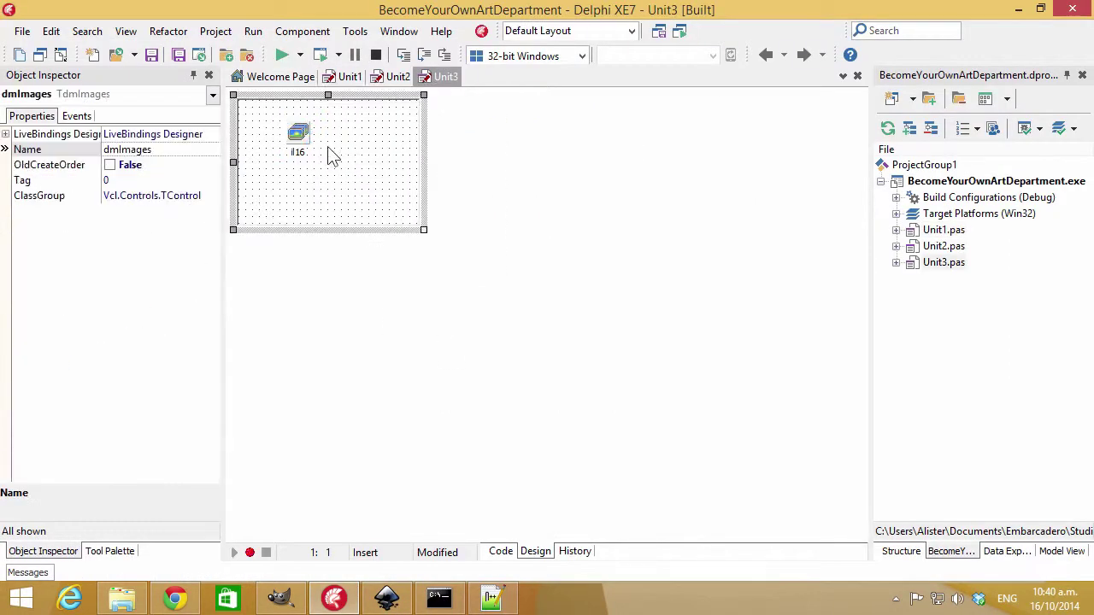
pyautogui.click(305, 137)
pyautogui.hotkey('ctrl', 'c')
pyautogui.hotkey('ctrl', 'v')
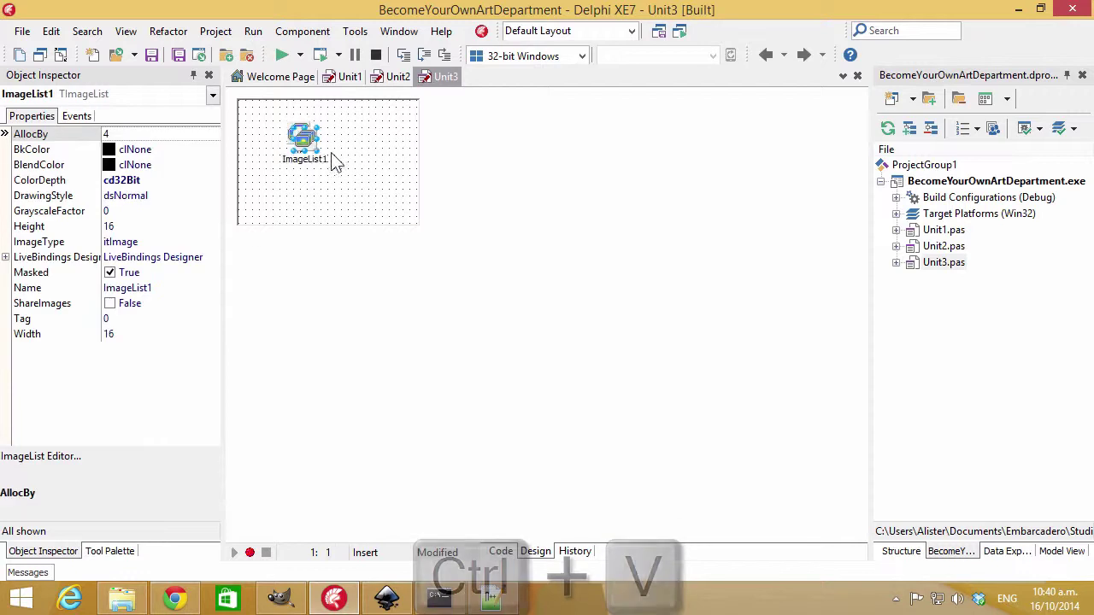
pyautogui.moveTo(315, 147); pyautogui.dragTo(361, 142)
# Rename the copied image list to il24
pyautogui.click(151, 290)
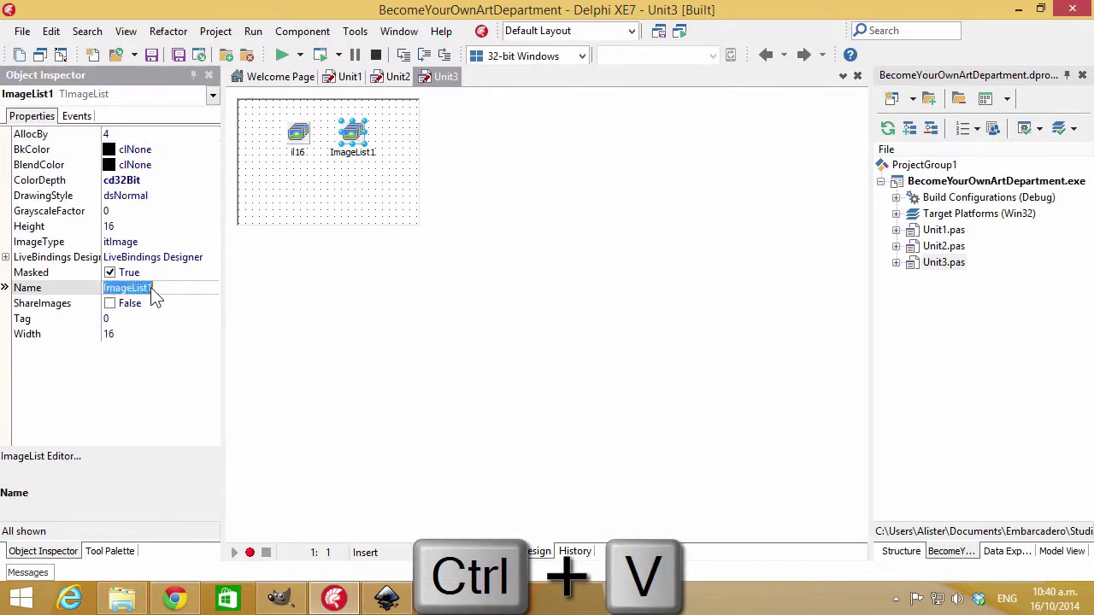
pyautogui.write('il24')
pyautogui.press('Return')
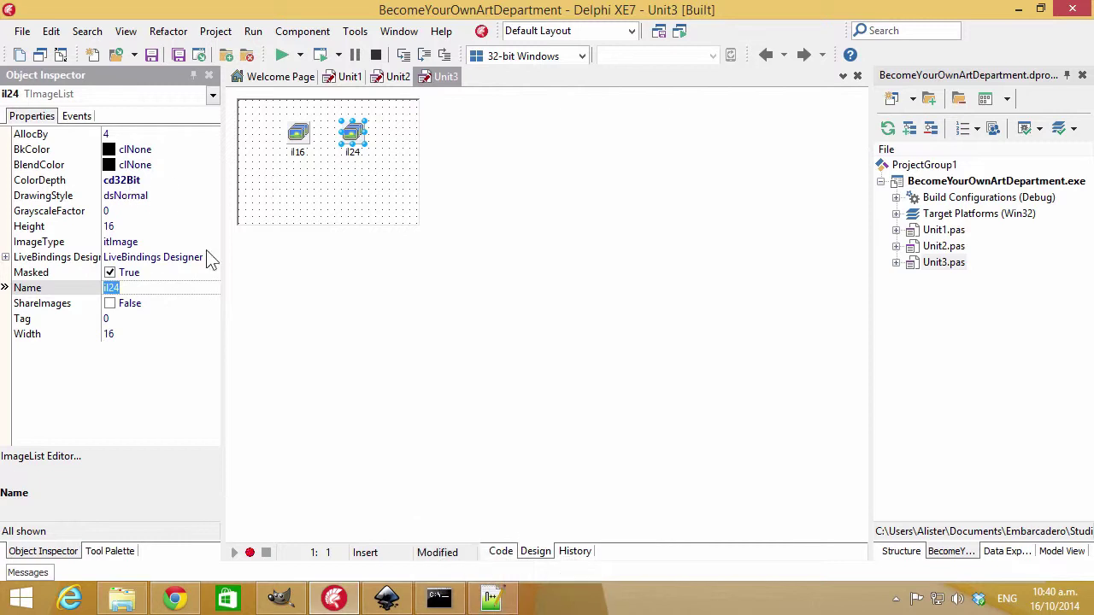
# Check the images held in the il24 image list and close its editor without changes
pyautogui.doubleClick(353, 133)
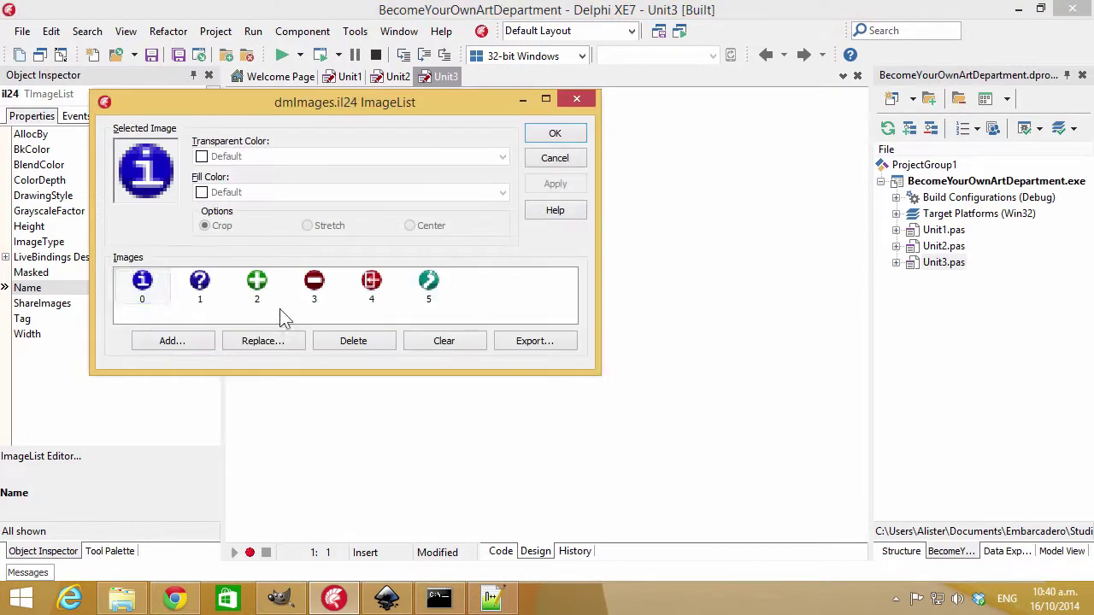
pyautogui.click(457, 292)
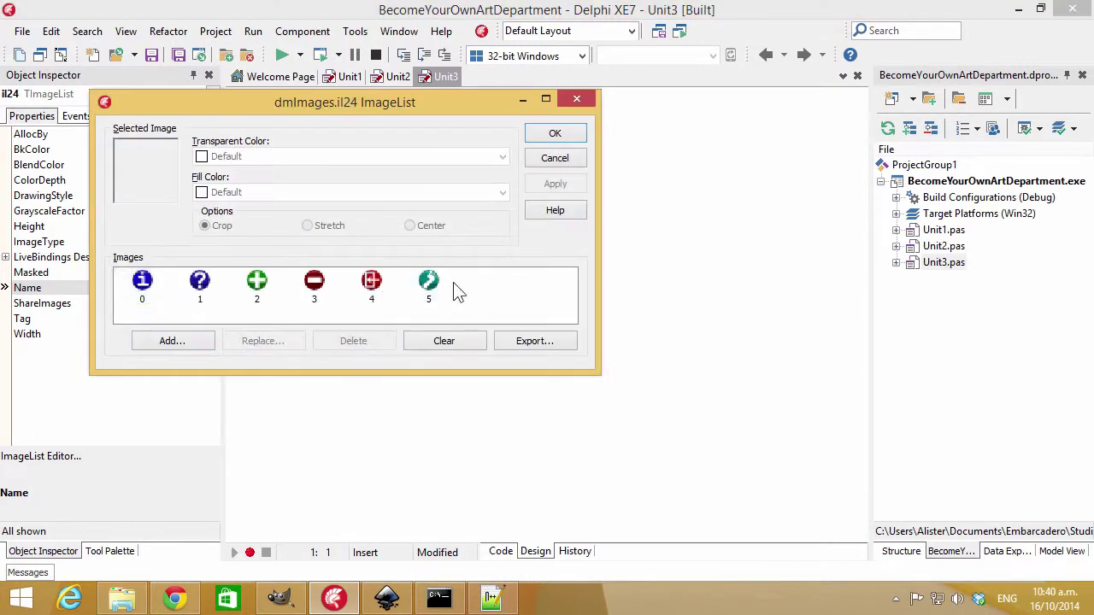
pyautogui.click(557, 159)
# Set both the Height and the Width of the il24 image list to 24
pyautogui.click(133, 226)
pyautogui.write('24')
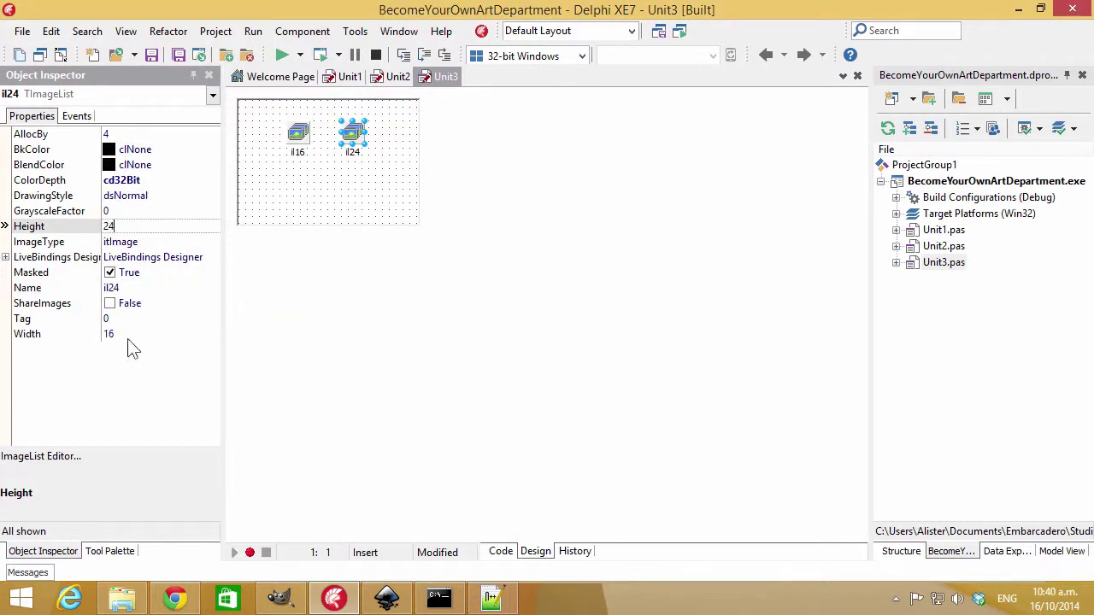
pyautogui.click(132, 334)
pyautogui.write('24')
pyautogui.press('Return')
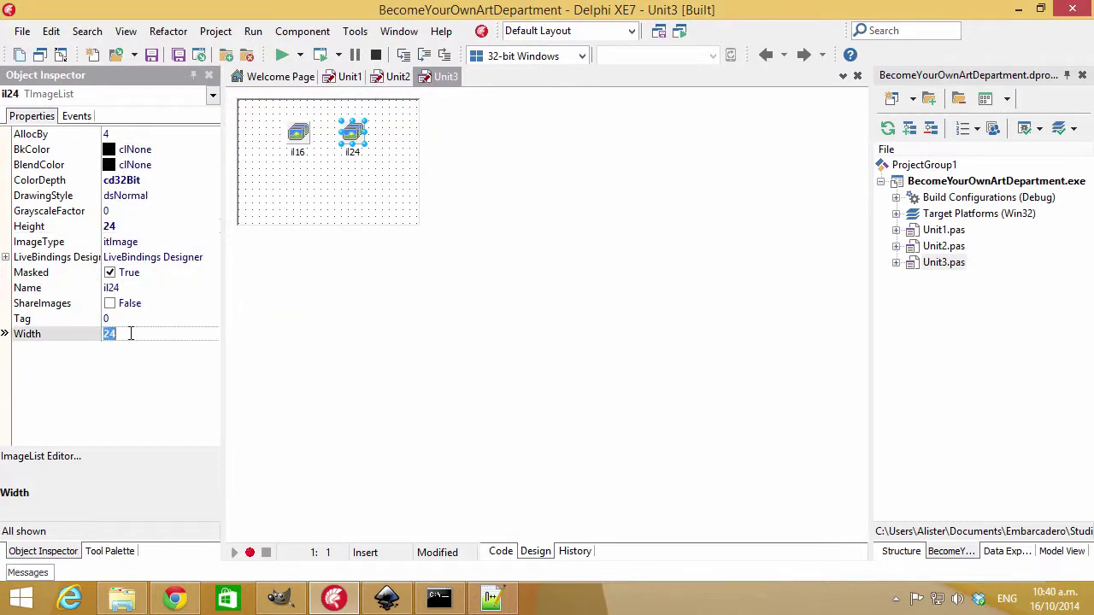
# Add all six PNG icons from the 24 folder to the il24 image list, accept them, and switch to Unit1
pyautogui.doubleClick(353, 133)
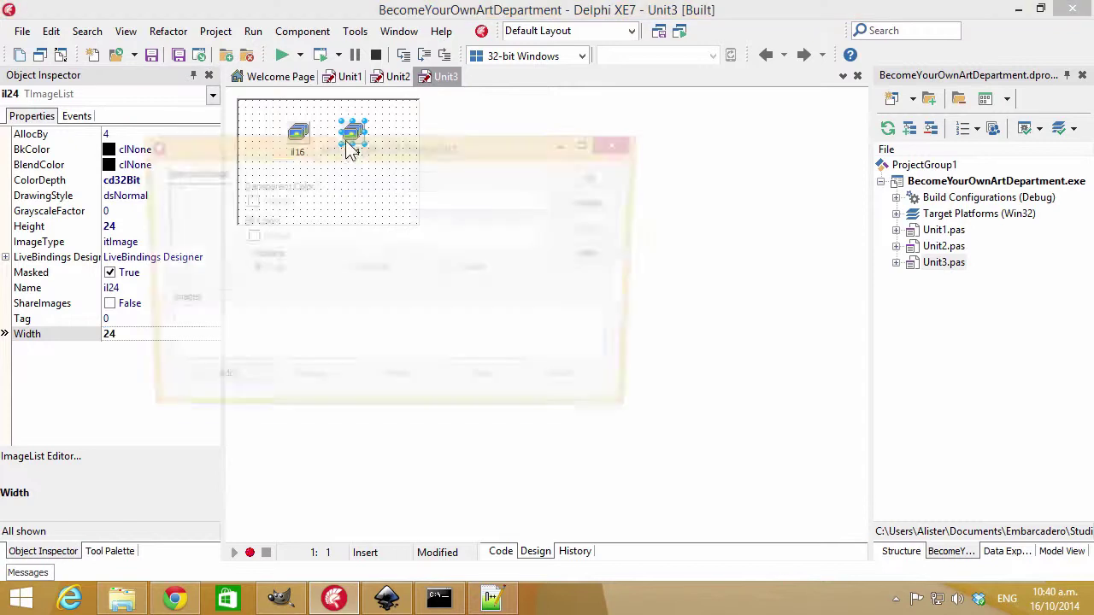
pyautogui.click(219, 386)
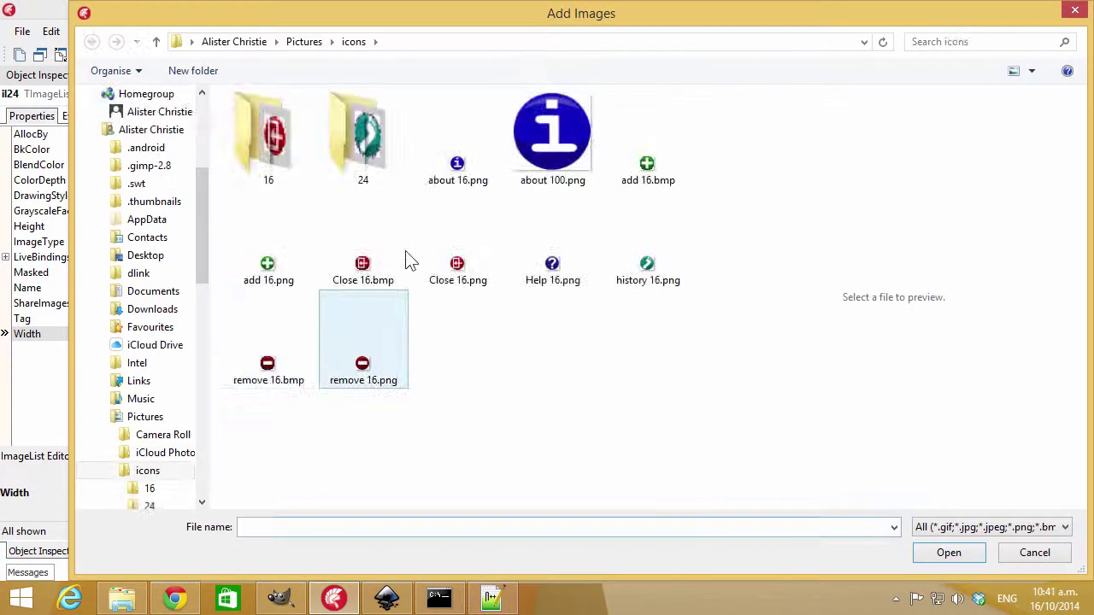
pyautogui.doubleClick(380, 167)
pyautogui.hotkey('ctrl', 'a')
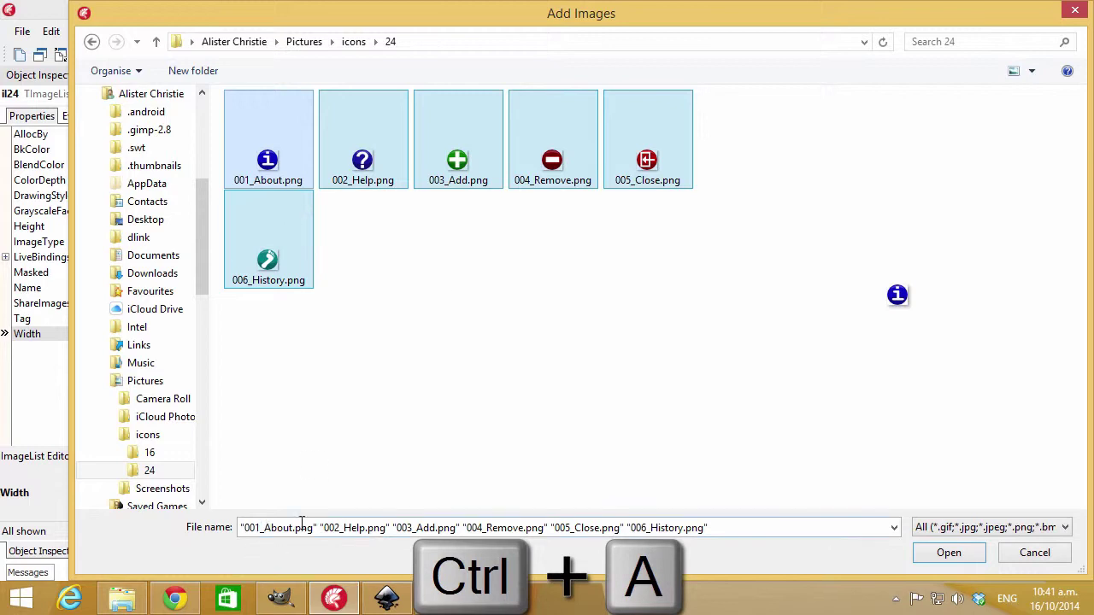
pyautogui.click(959, 553)
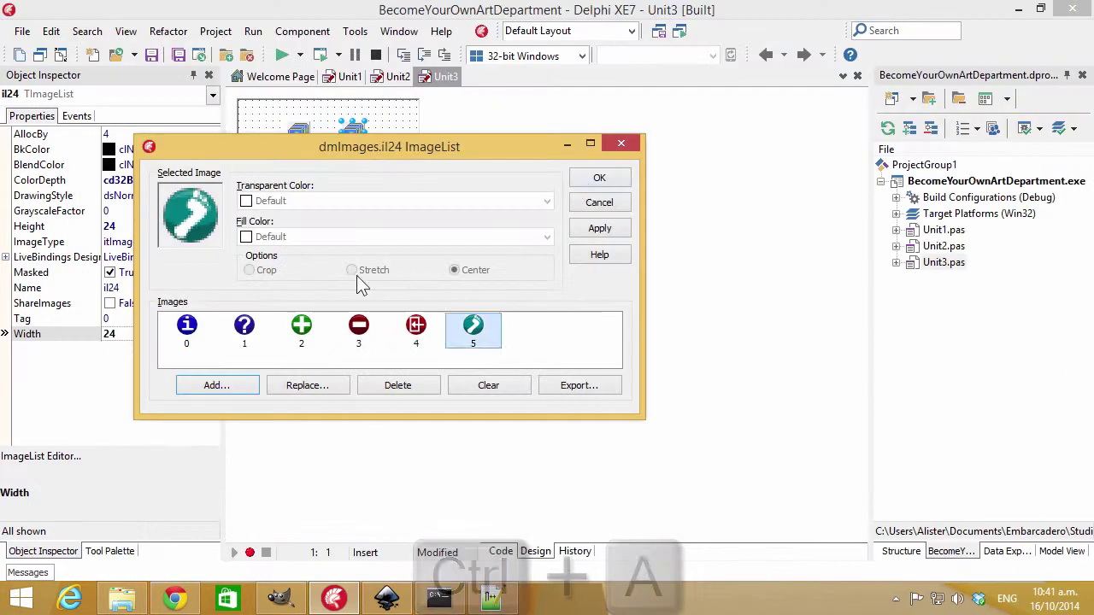
pyautogui.click(586, 181)
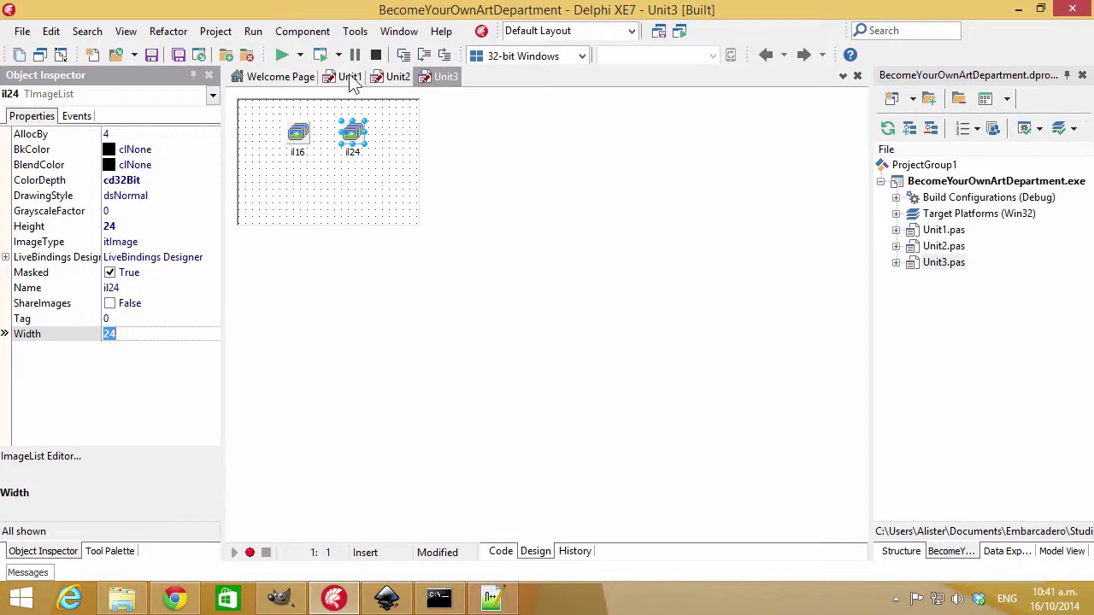
pyautogui.click(351, 77)
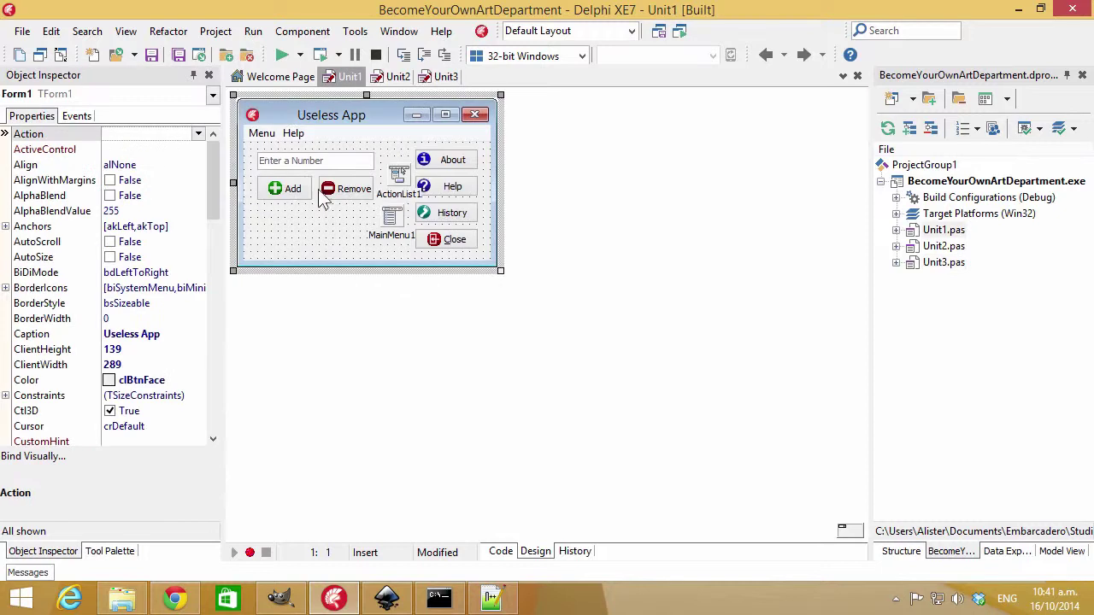
# Set the Images property of MainMenu1 on the Useless App form to dmImages.il24
pyautogui.click(391, 224)
pyautogui.click(196, 196)
pyautogui.click(211, 195)
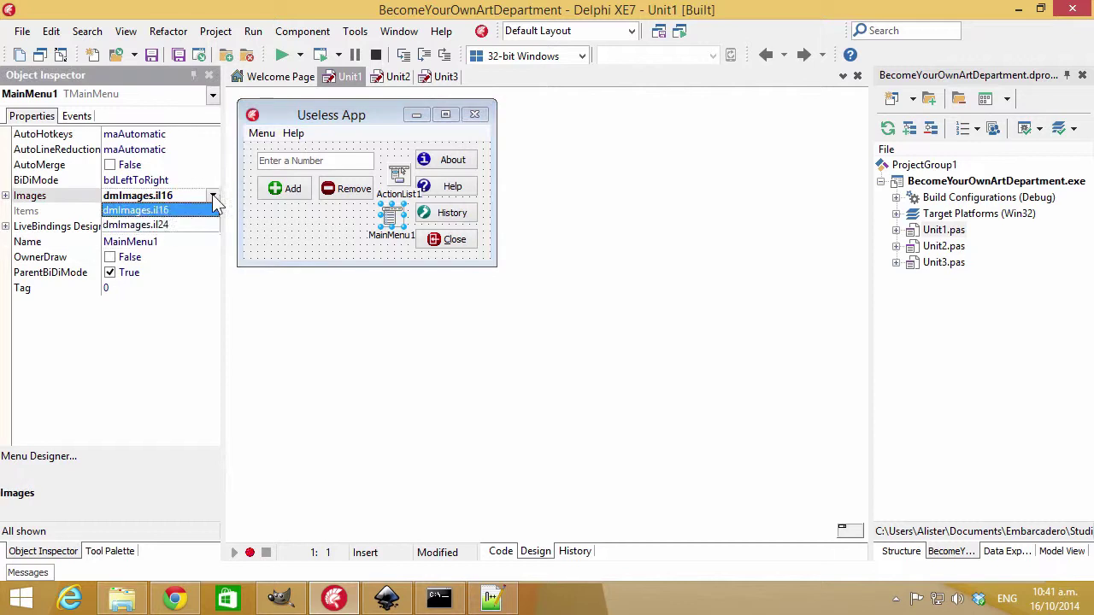
pyautogui.click(182, 226)
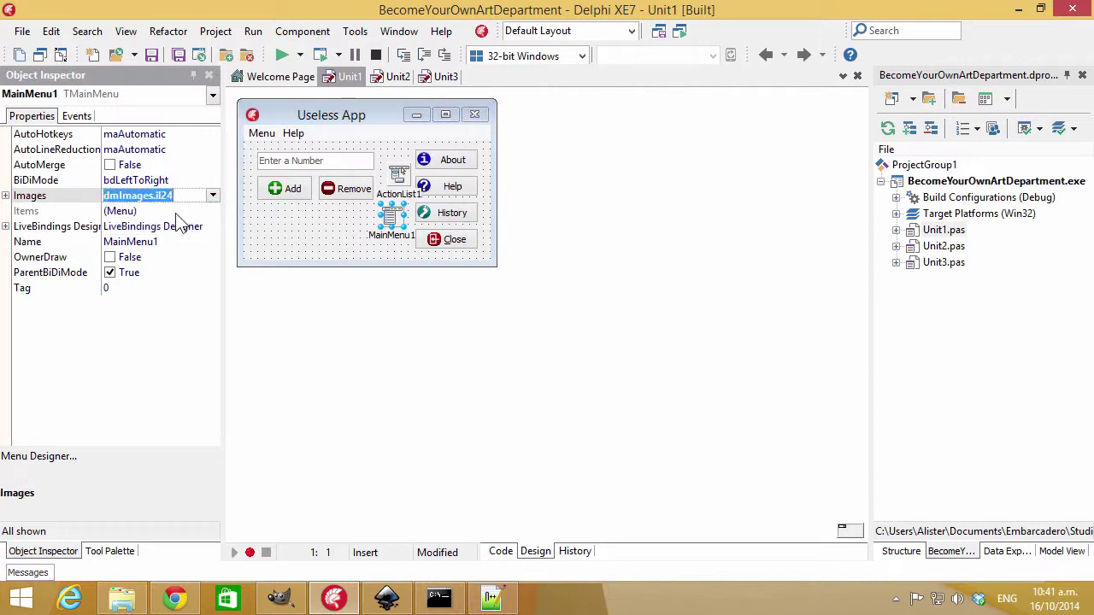
# Run the app, check the icons in its Menu entries, and close it to return to the form designer
pyautogui.click(281, 55)
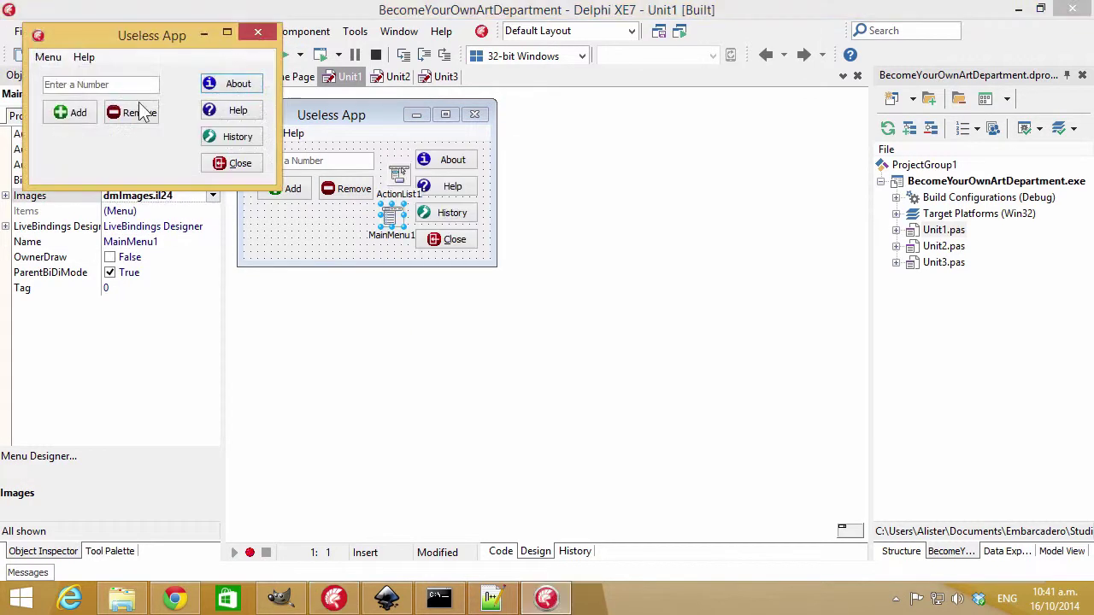
pyautogui.click(48, 56)
pyautogui.moveTo(85, 60)
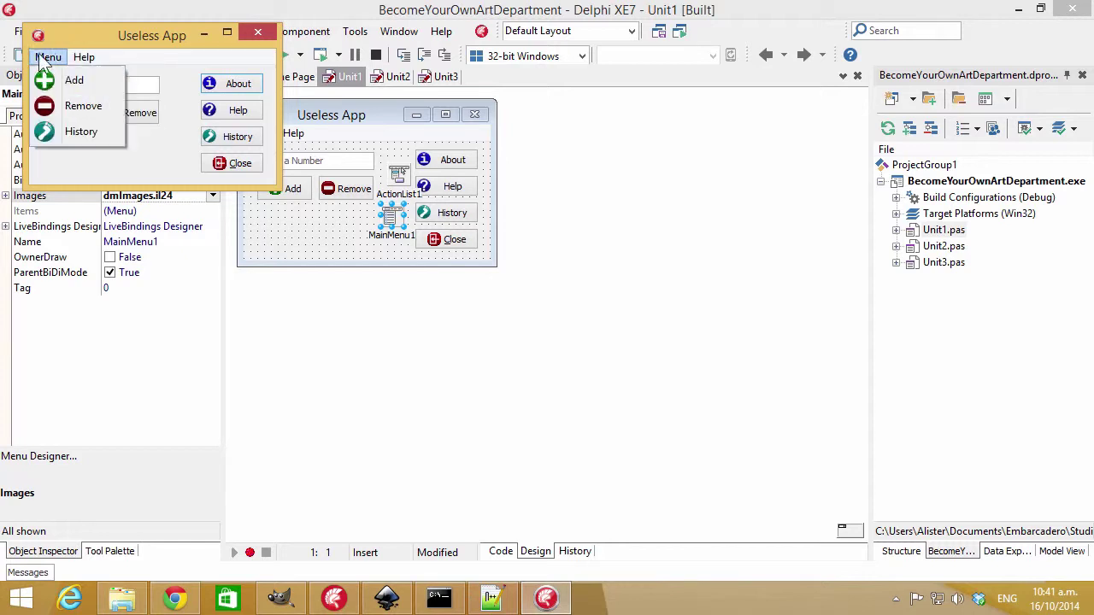
pyautogui.click(121, 170)
pyautogui.click(258, 35)
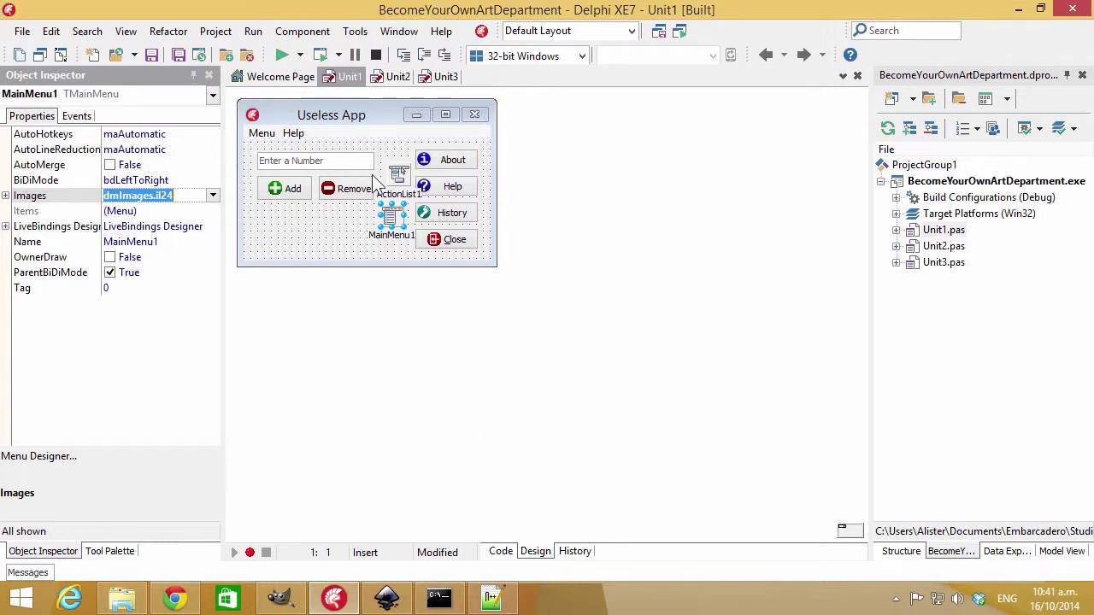
pyautogui.click(339, 229)
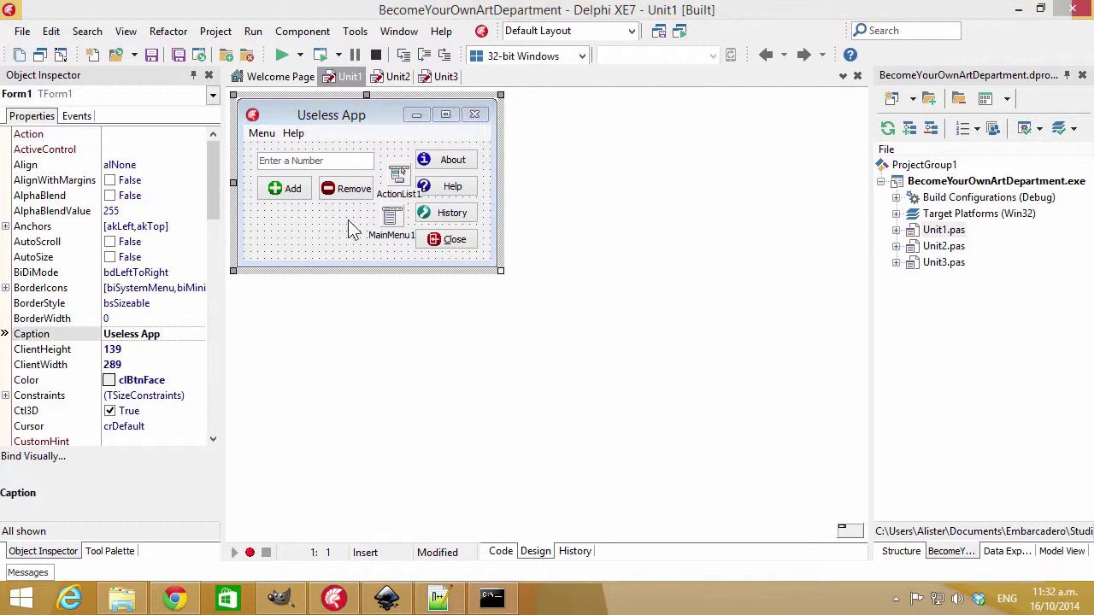
pyautogui.click(364, 229)
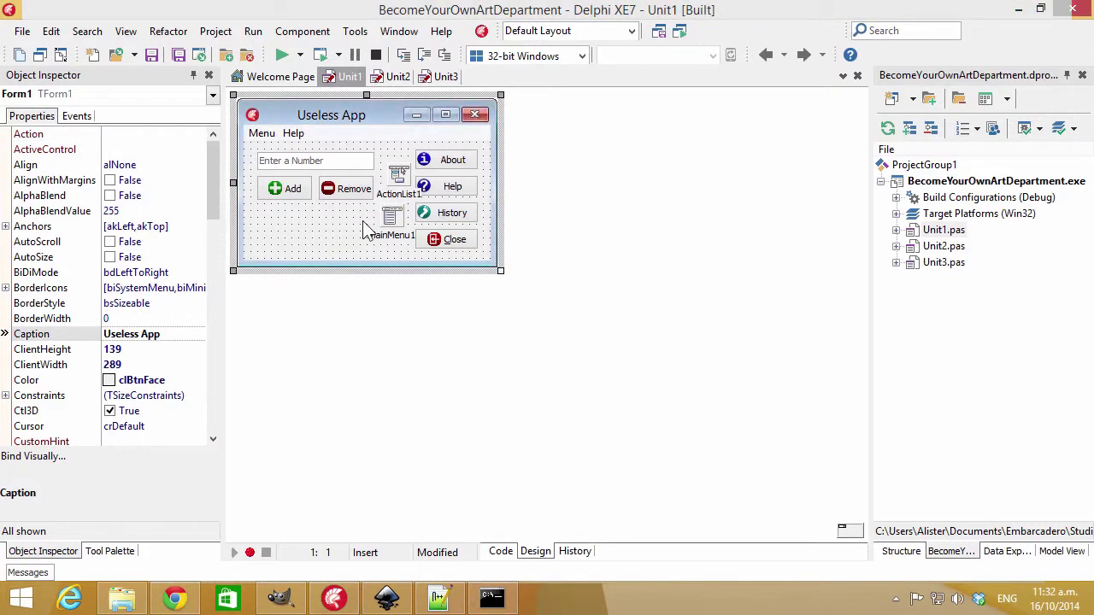
# Switch to Chrome, view the Windows binary releases on the ImageMagick site, and minimize the browser
pyautogui.click(174, 598)
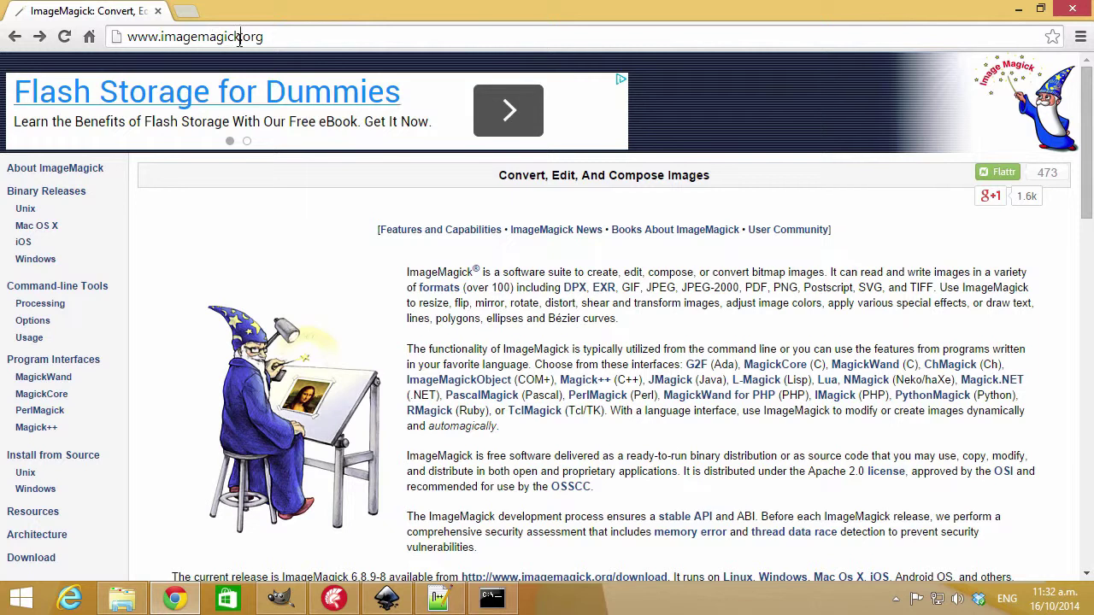
pyautogui.moveTo(228, 39); pyautogui.dragTo(239, 40)
pyautogui.click(325, 33)
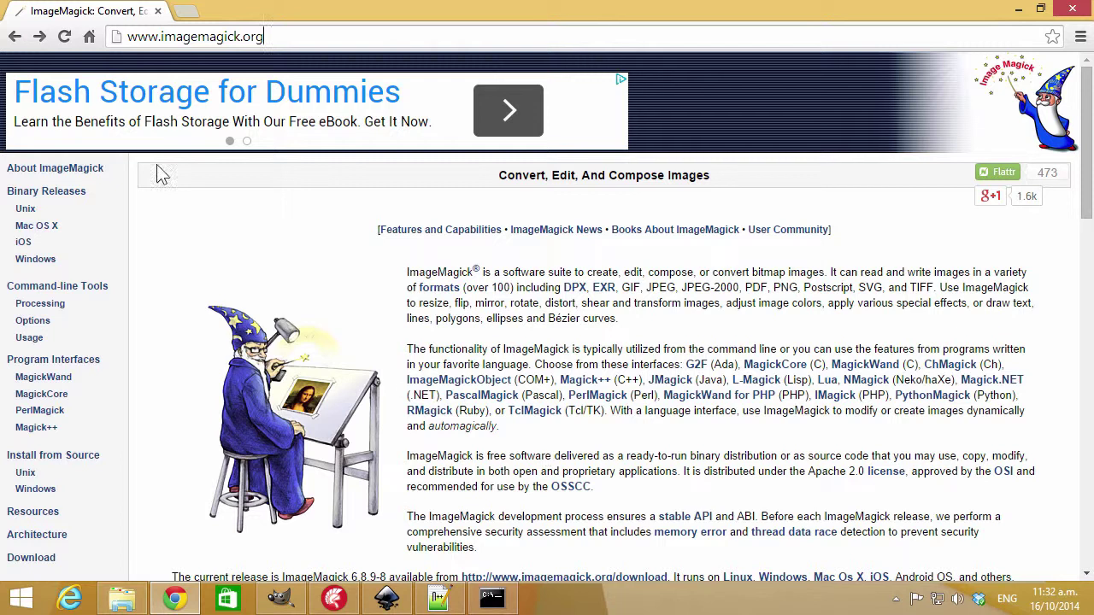
pyautogui.click(45, 262)
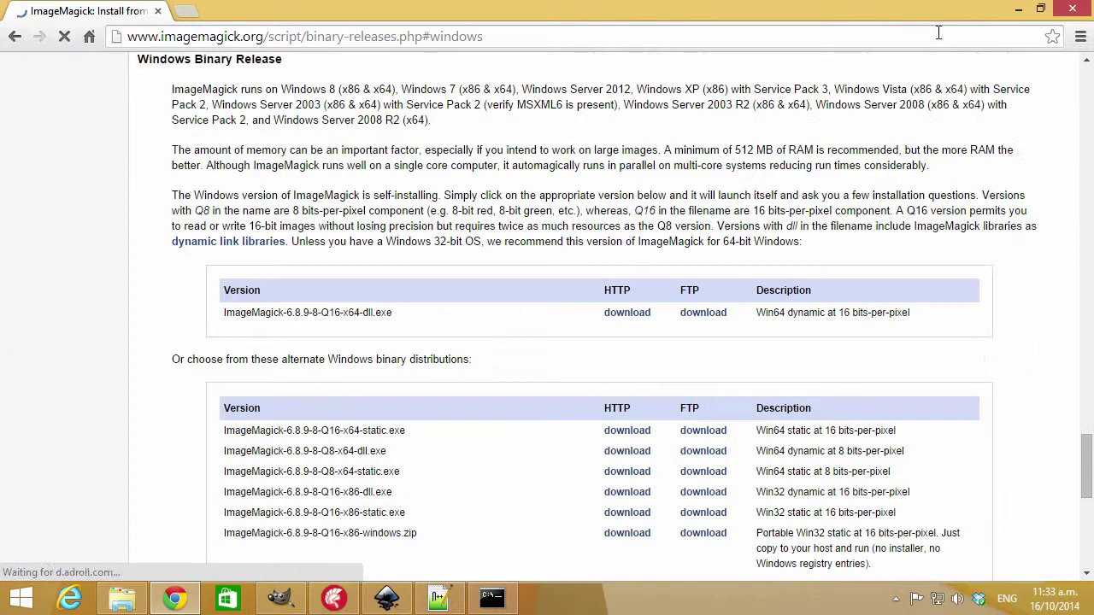
pyautogui.click(1018, 8)
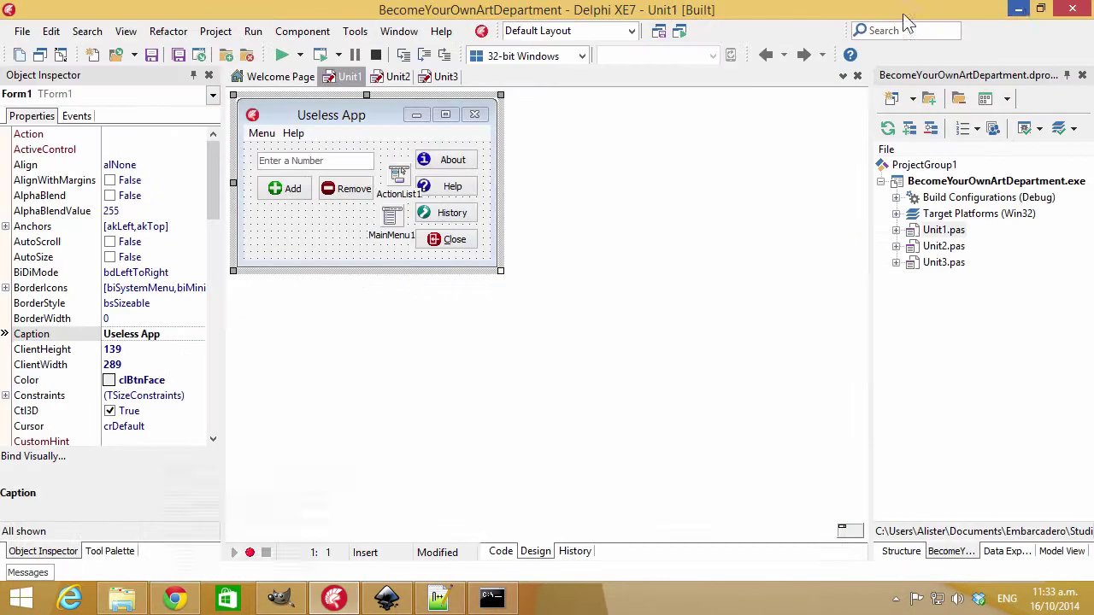
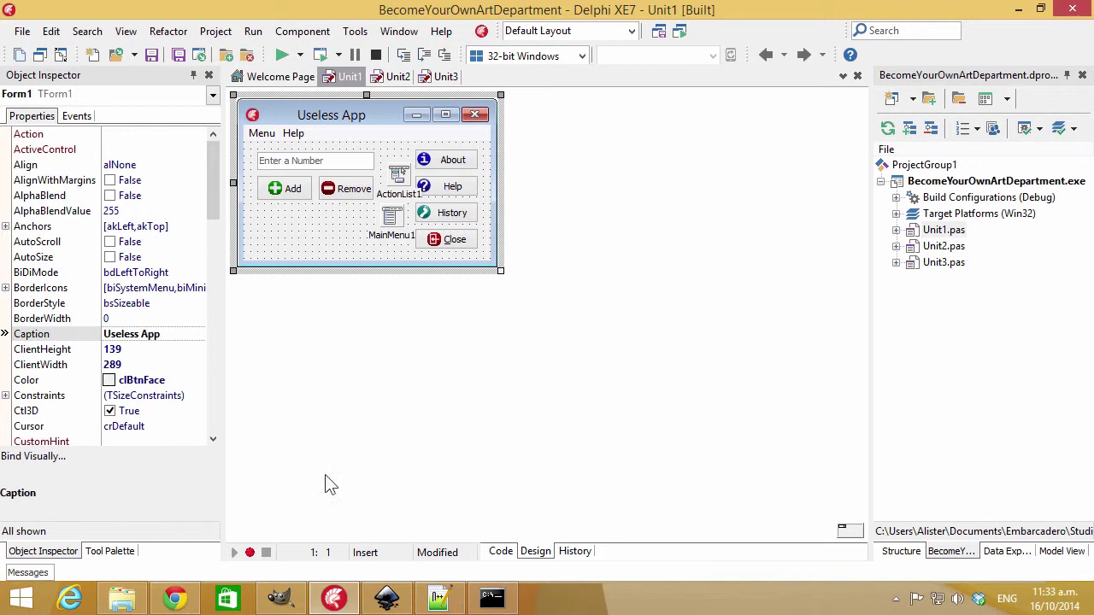
# Switch to Inkscape and apply a Drop Shadow filter with 10 px horizontal and vertical offsets to the footprint icon
pyautogui.click(386, 598)
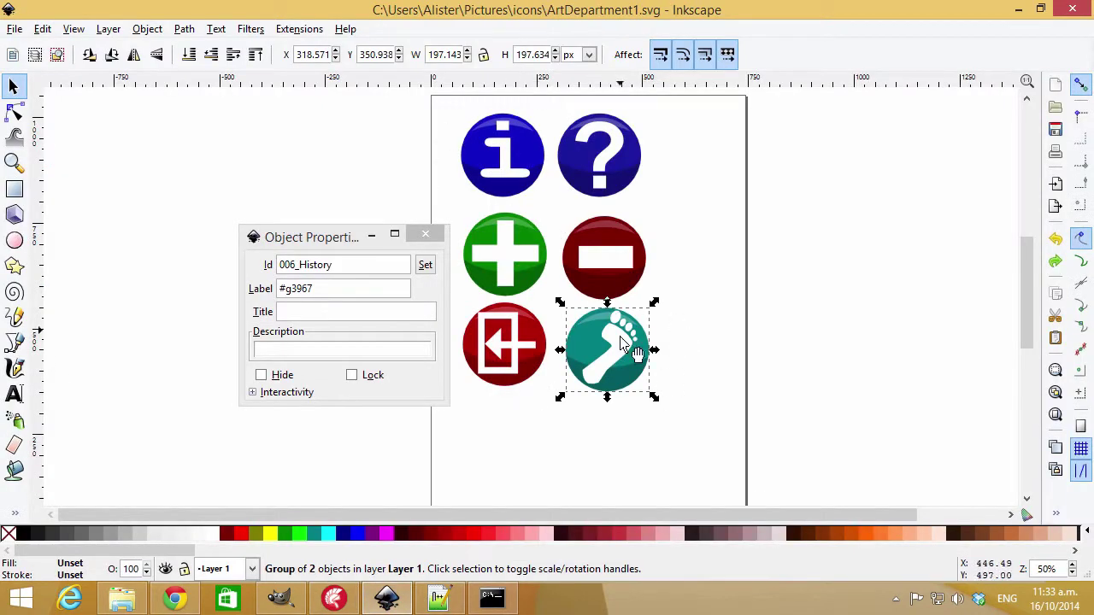
pyautogui.click(250, 29)
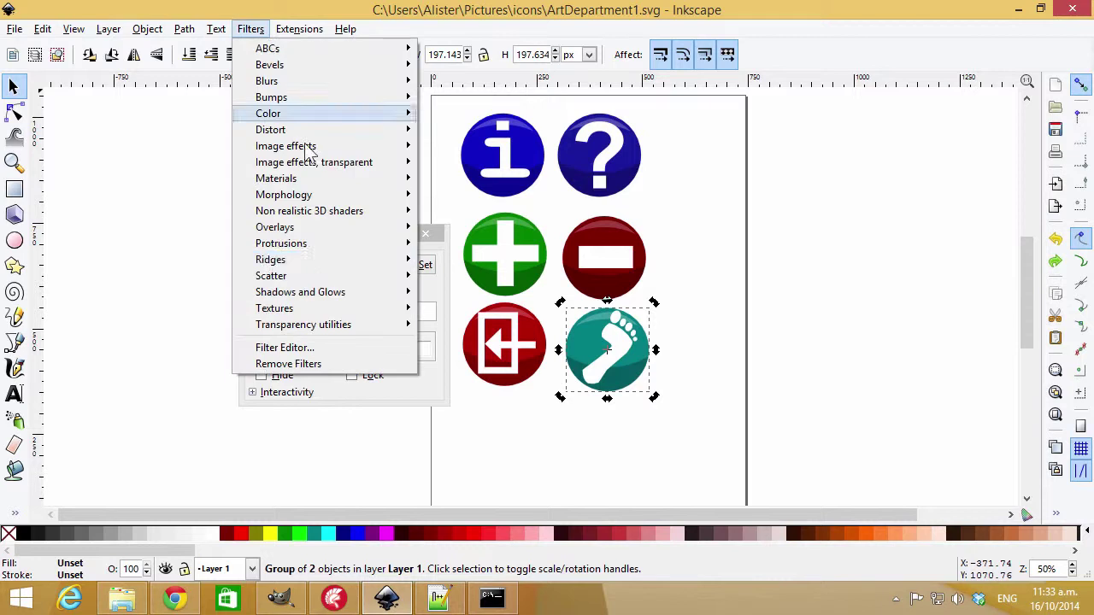
pyautogui.moveTo(327, 264)
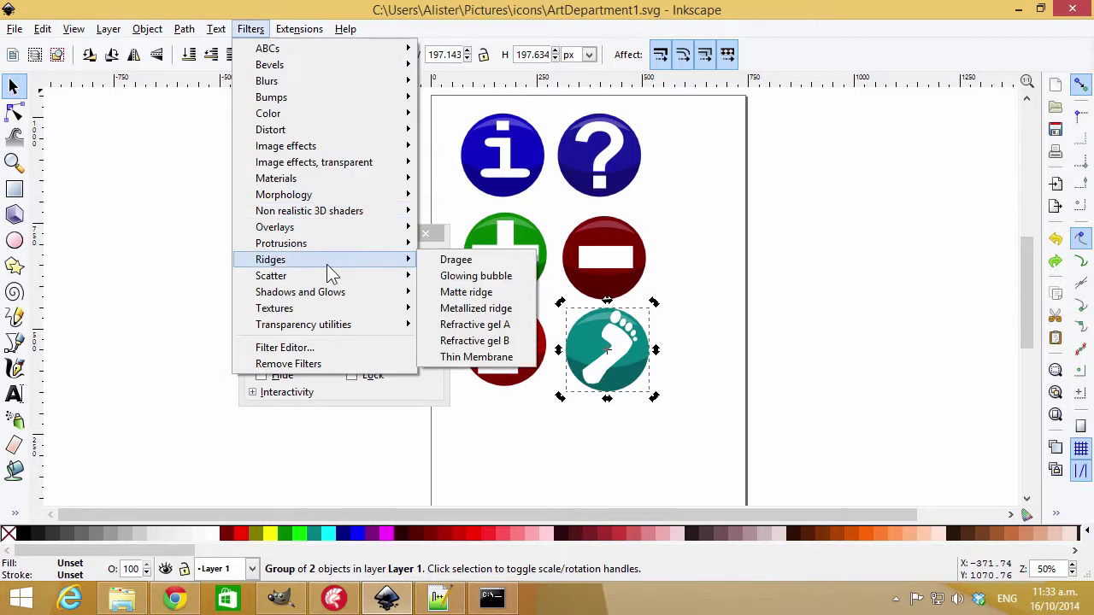
pyautogui.moveTo(344, 301)
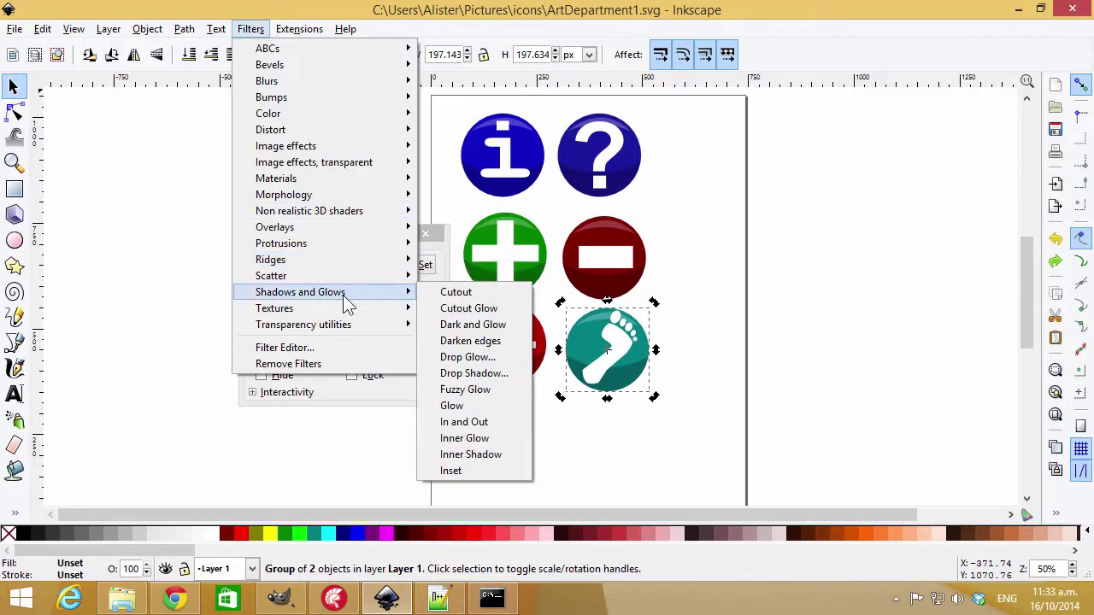
pyautogui.click(499, 373)
pyautogui.moveTo(604, 303); pyautogui.dragTo(539, 309)
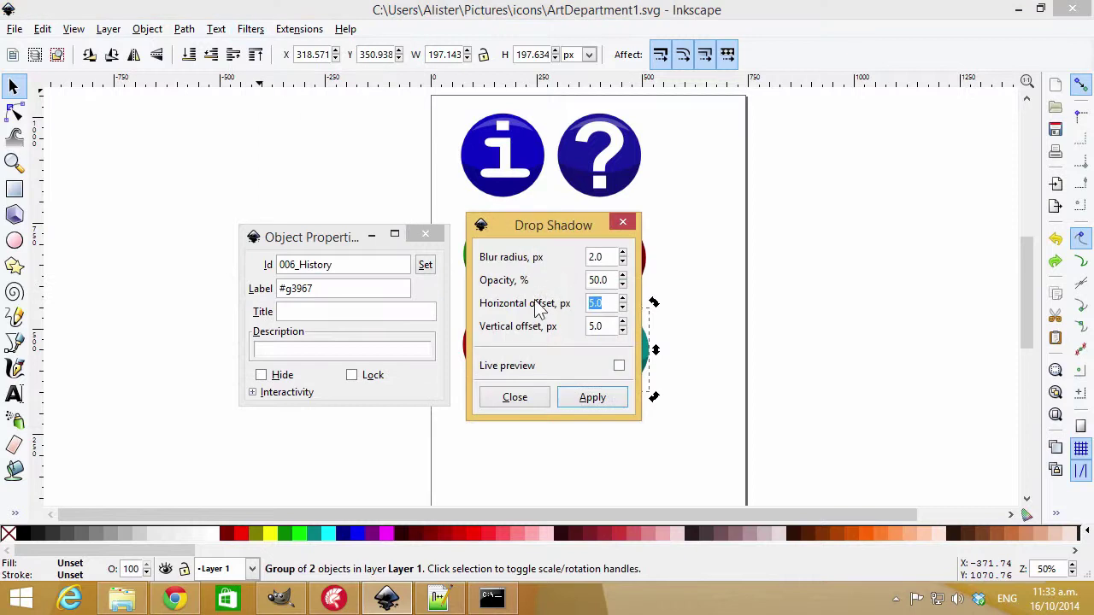
pyautogui.press('Tab')
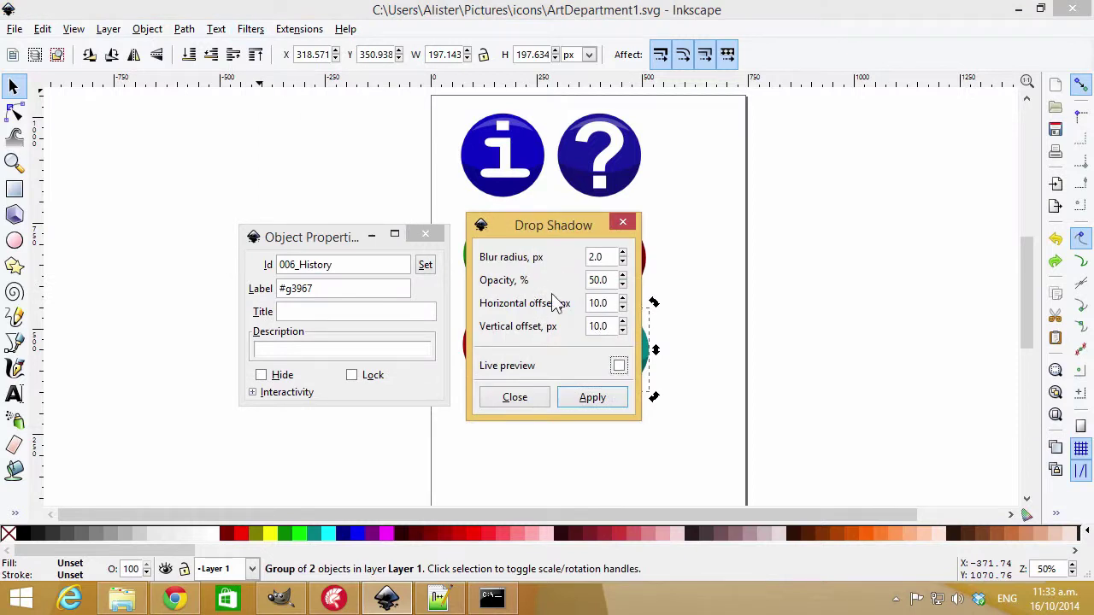
pyautogui.click(591, 397)
pyautogui.moveTo(577, 229); pyautogui.dragTo(906, 171)
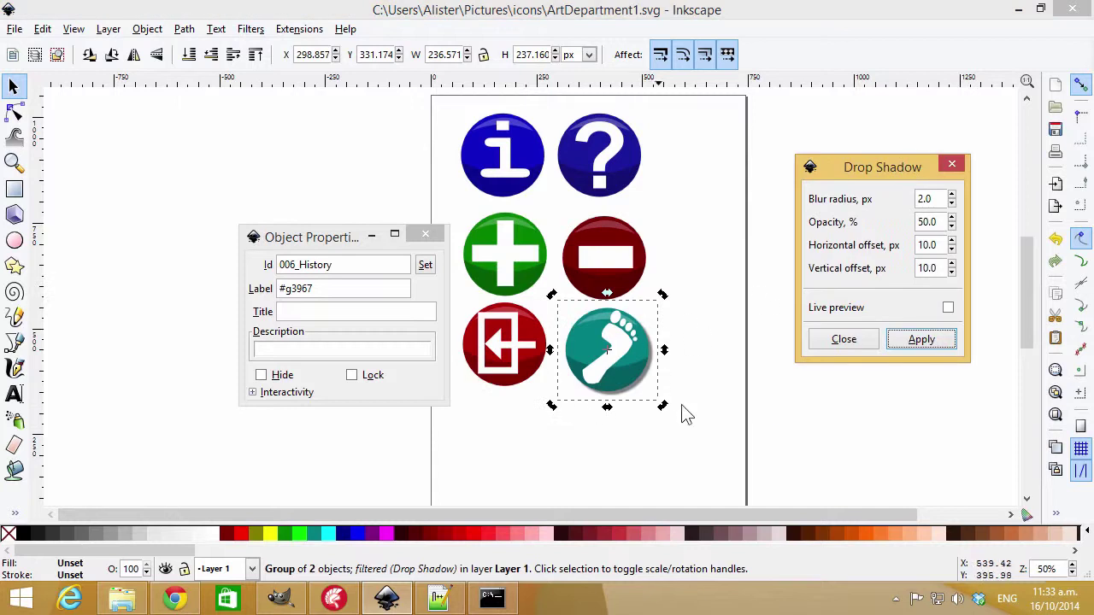
# Undo the drop shadow on the footprint icon, close the filter dialog, and deselect the icon
pyautogui.hotkey('ctrl', 'z')
pyautogui.click(843, 339)
pyautogui.hotkey('ctrl', 'z')
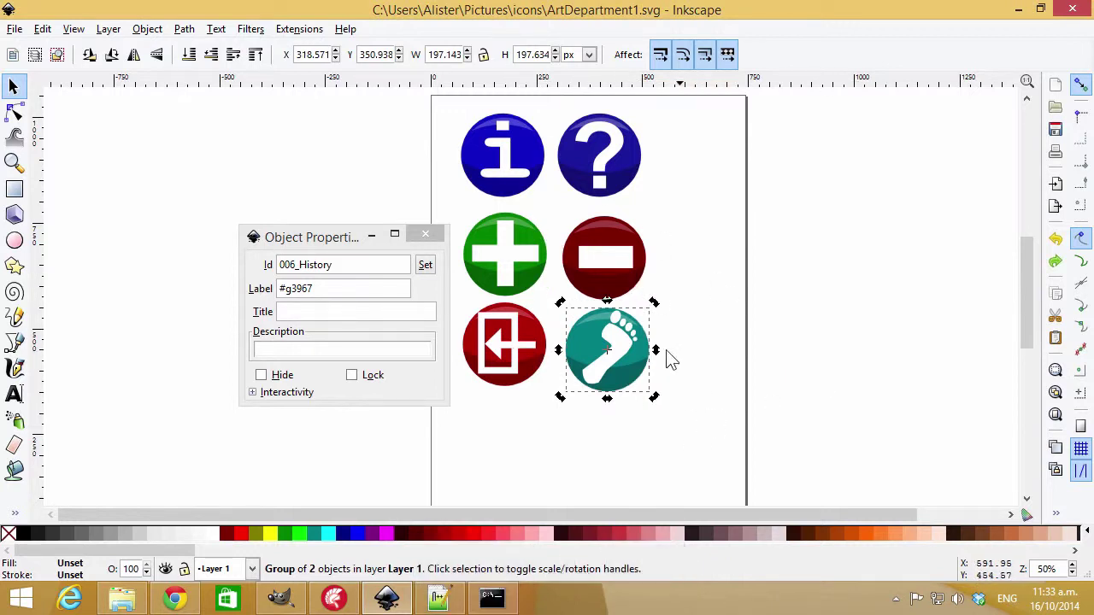
pyautogui.click(679, 297)
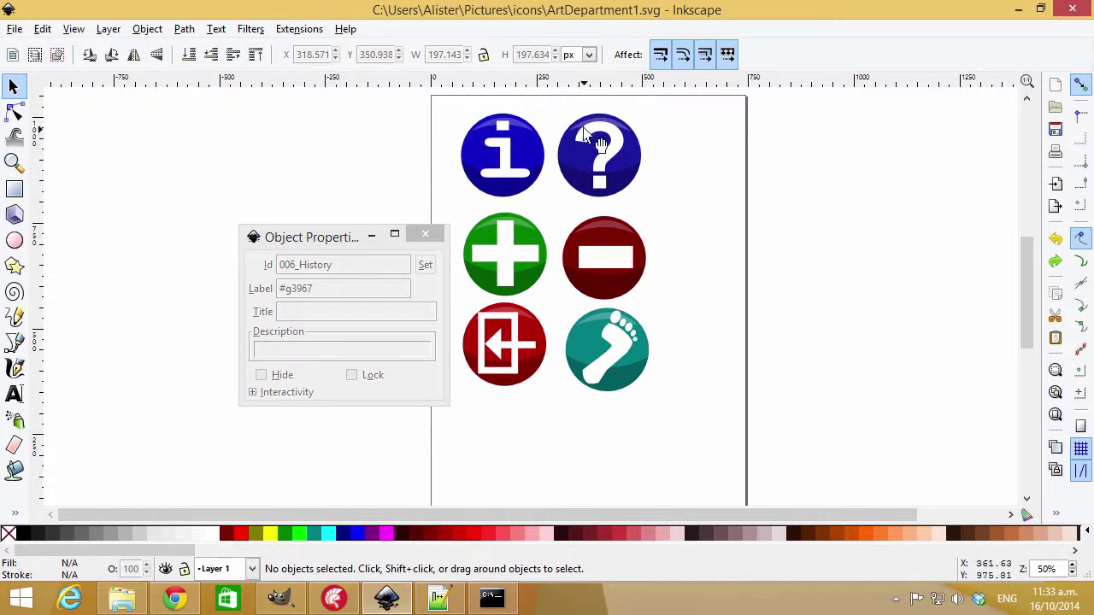
# Switch to Notepad++ and examine the ImageMagick requirement and the shadow folder creation and cleanup lines in MakeIcons.bat
pyautogui.click(439, 598)
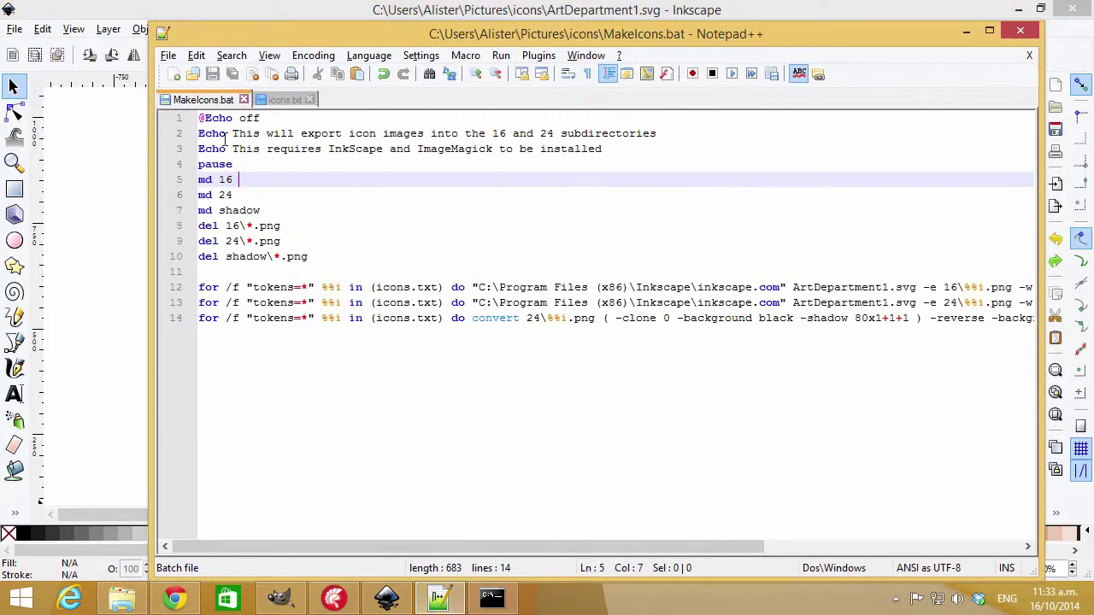
pyautogui.doubleClick(444, 149)
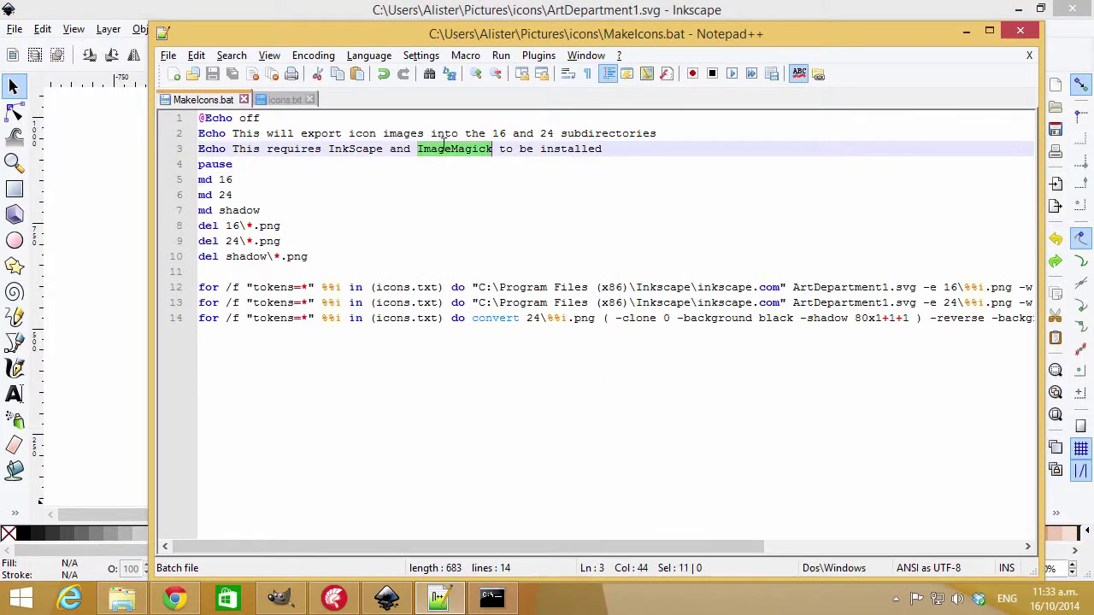
pyautogui.click(338, 214)
pyautogui.click(330, 266)
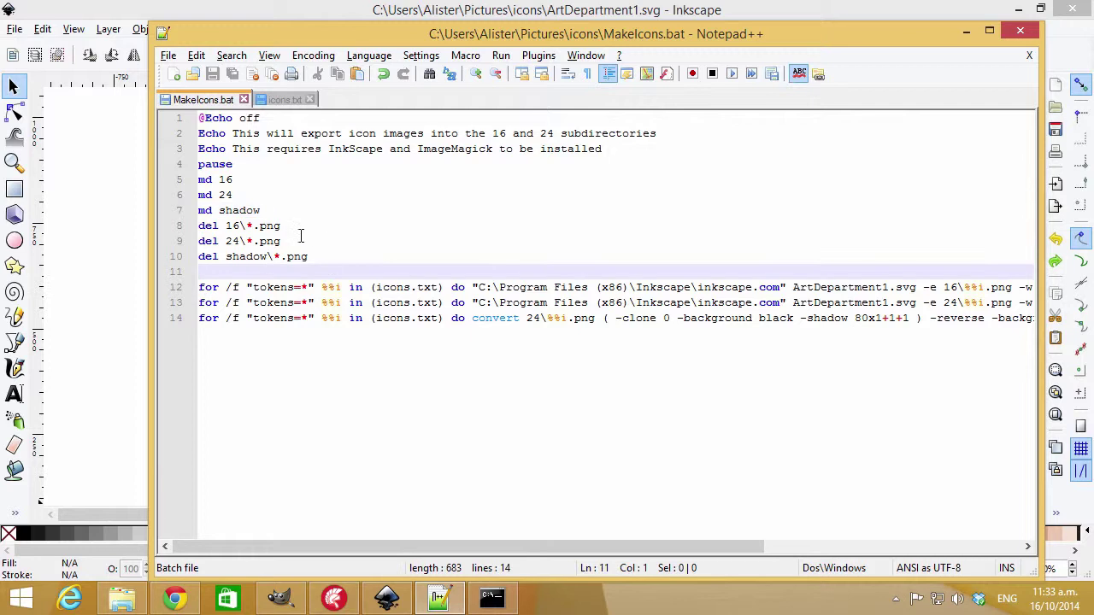
pyautogui.doubleClick(243, 211)
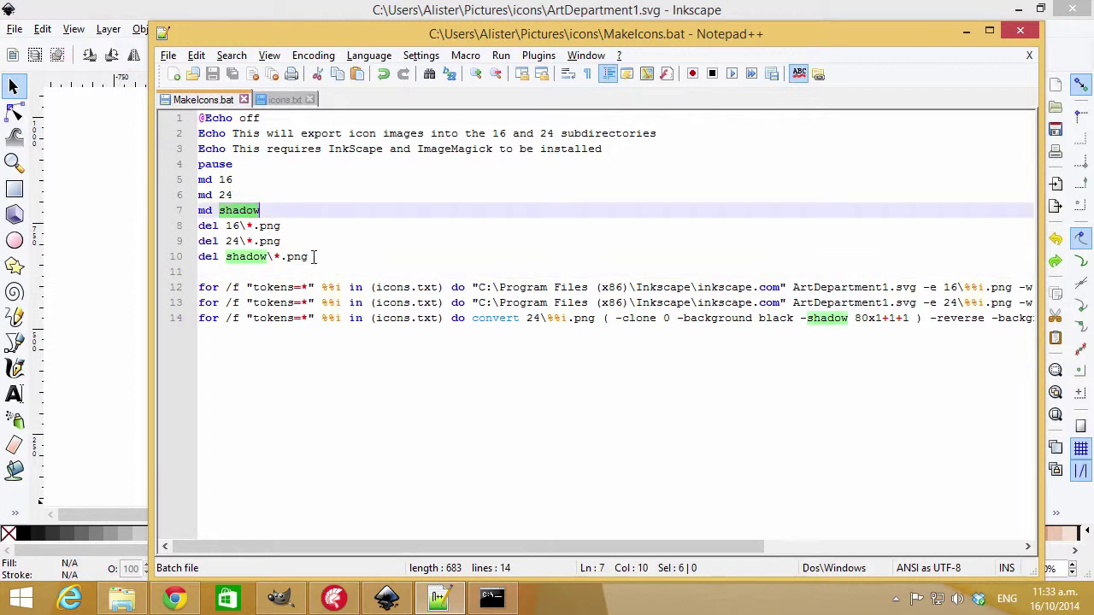
pyautogui.moveTo(314, 256); pyautogui.dragTo(156, 257)
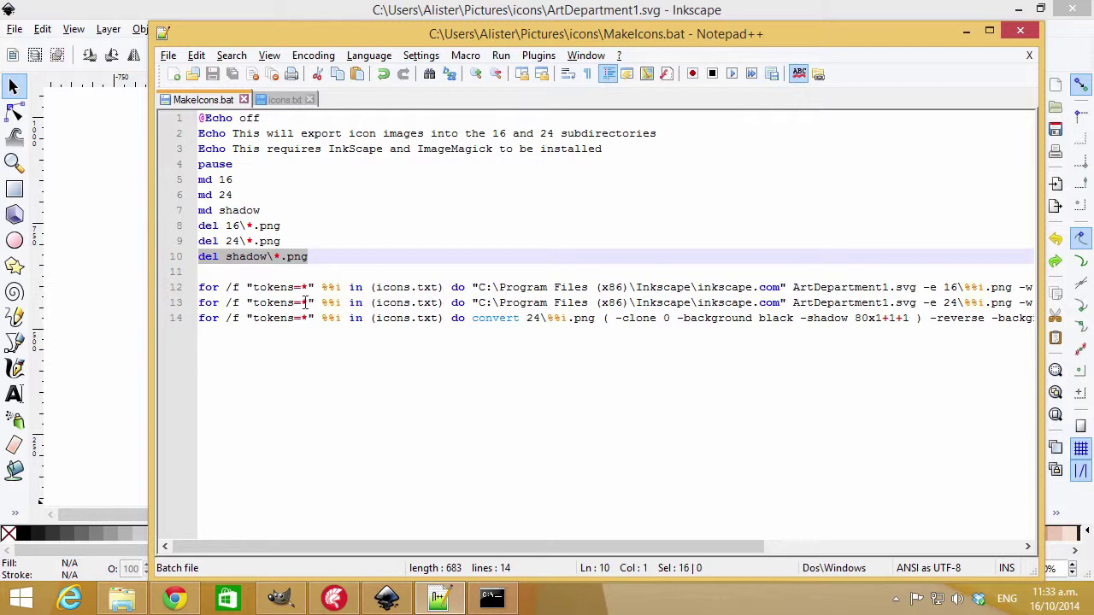
# Examine the convert command on line 14 of MakeIcons.bat, including its icons.txt loop, 24-pixel source files, and shadow parameters
pyautogui.click(205, 331)
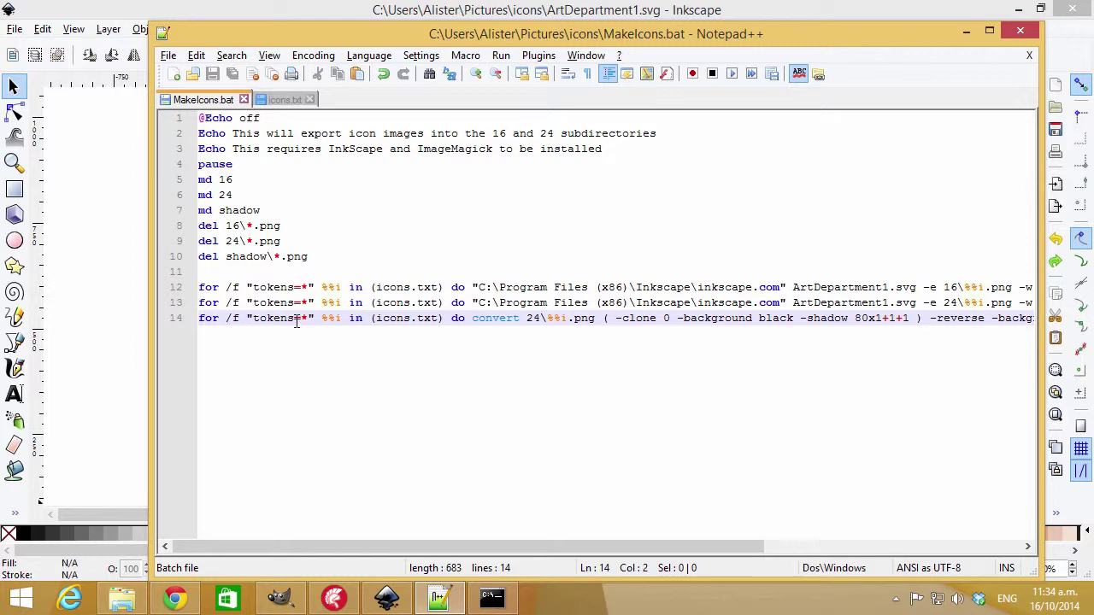
pyautogui.moveTo(371, 320); pyautogui.dragTo(452, 318)
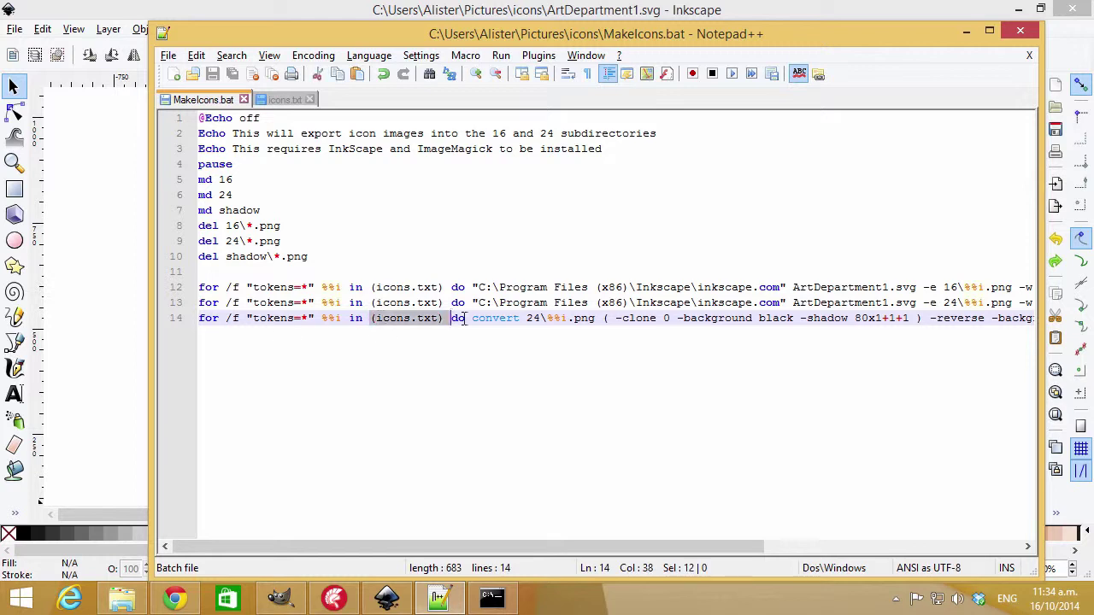
pyautogui.moveTo(527, 318); pyautogui.dragTo(597, 319)
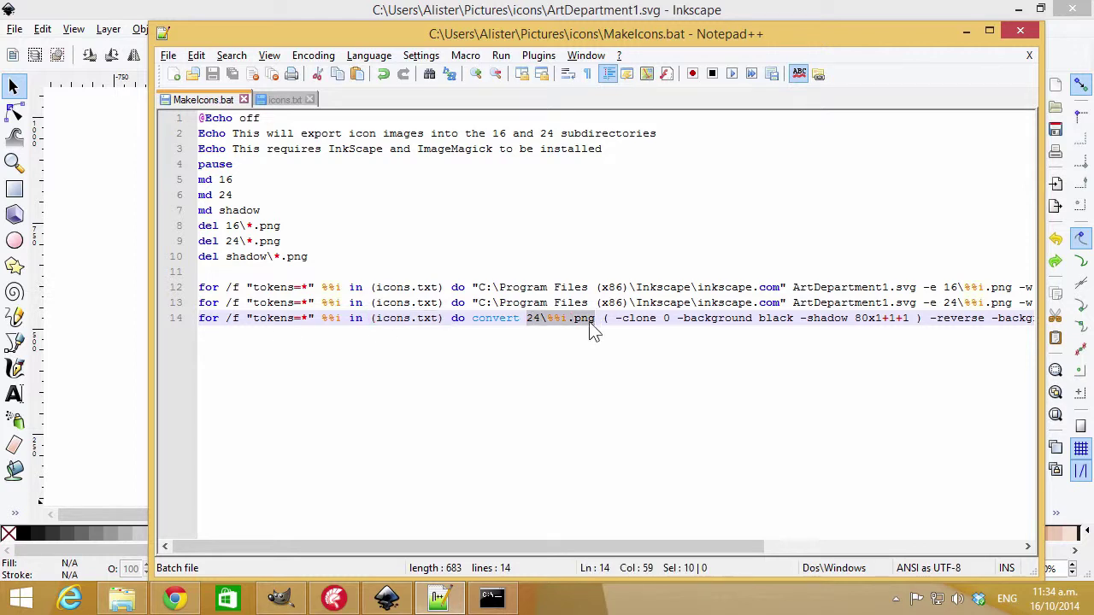
pyautogui.moveTo(602, 547); pyautogui.dragTo(844, 547)
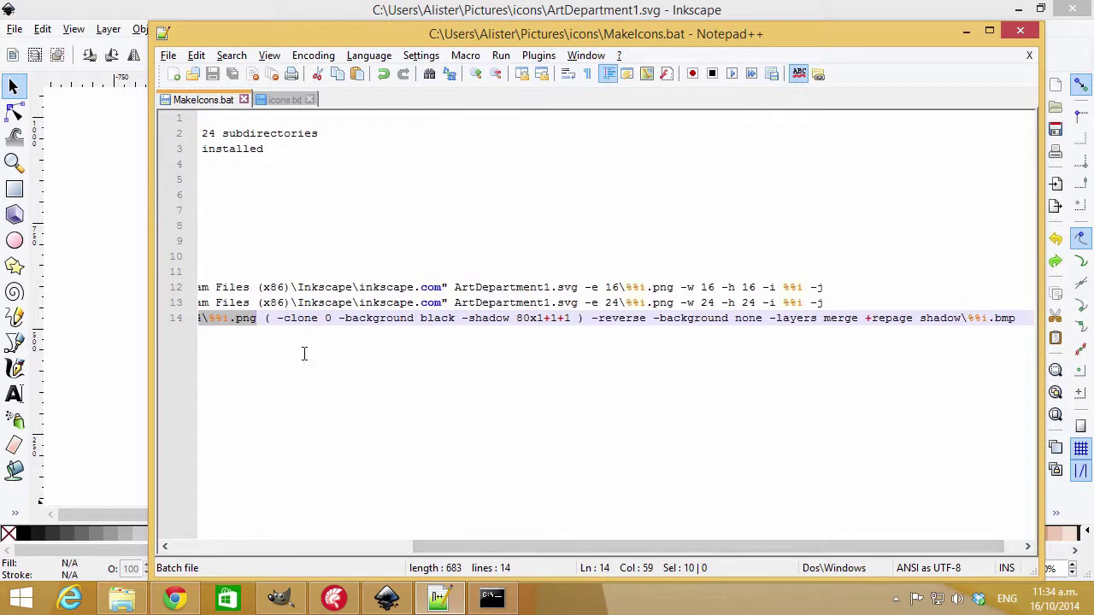
pyautogui.moveTo(540, 547); pyautogui.dragTo(403, 551)
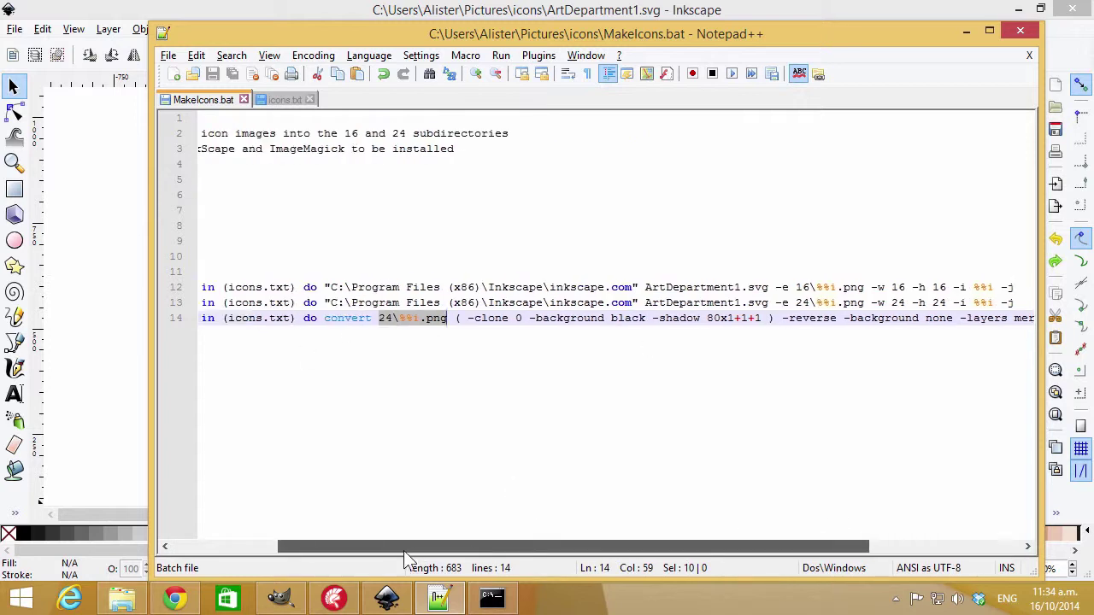
pyautogui.doubleClick(349, 319)
pyautogui.click(393, 322)
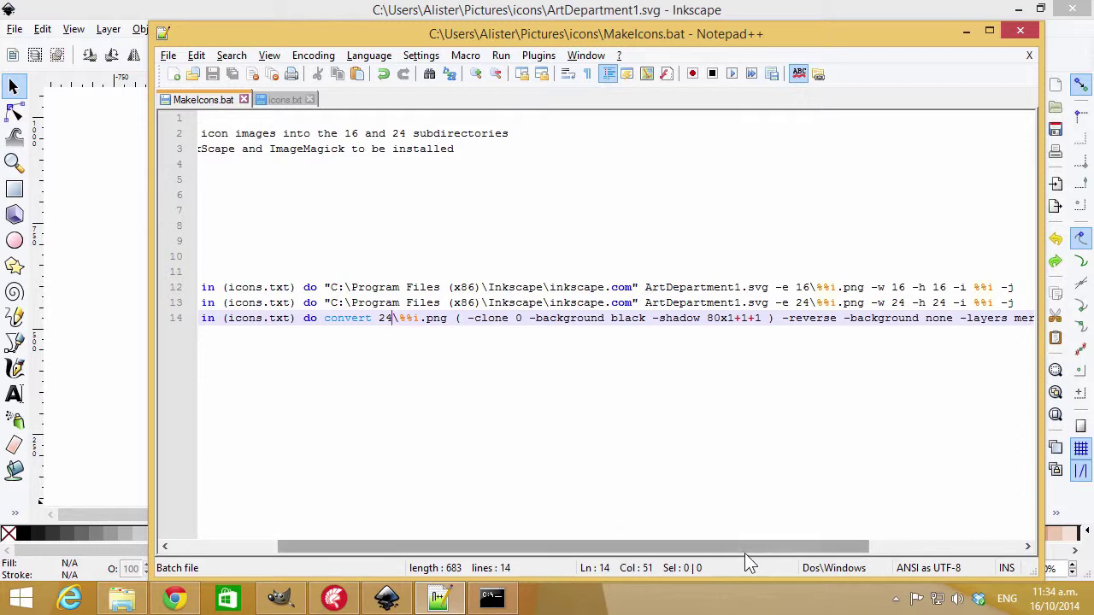
pyautogui.moveTo(731, 542); pyautogui.dragTo(852, 542)
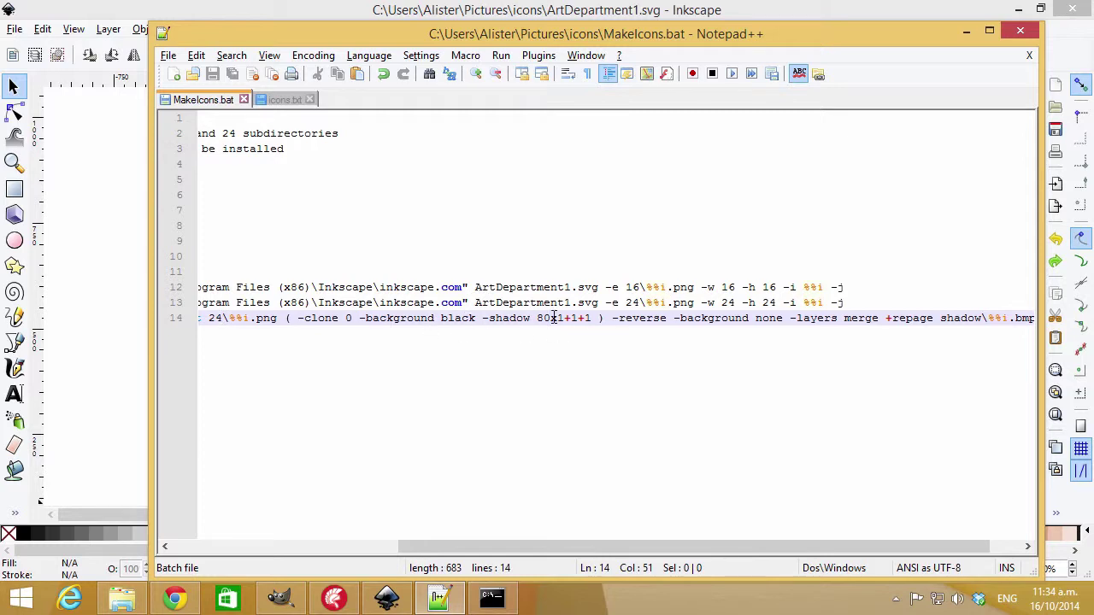
pyautogui.moveTo(538, 318); pyautogui.dragTo(564, 318)
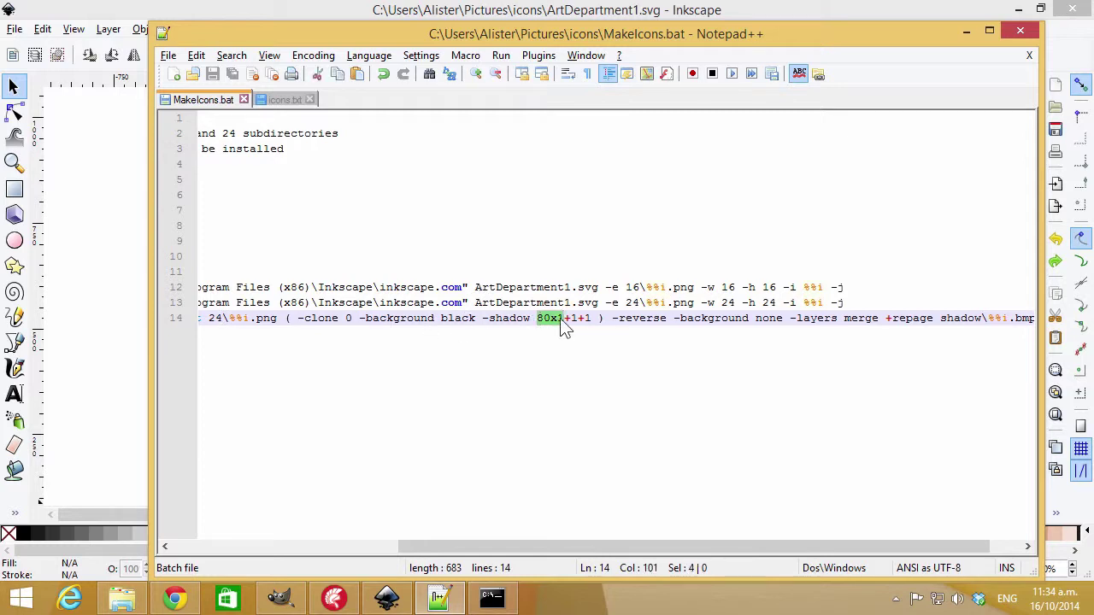
pyautogui.click(562, 318)
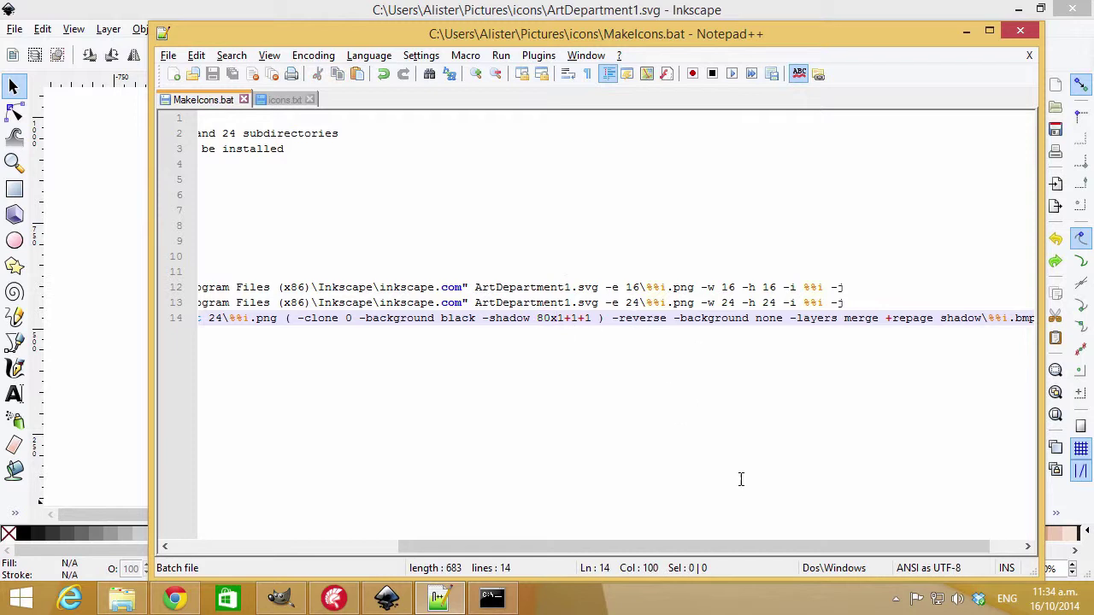
# Check the shadow bitmap output path at the end of line 14, and run MakeIcons.bat in the Command Prompt
pyautogui.moveTo(752, 544); pyautogui.dragTo(783, 544)
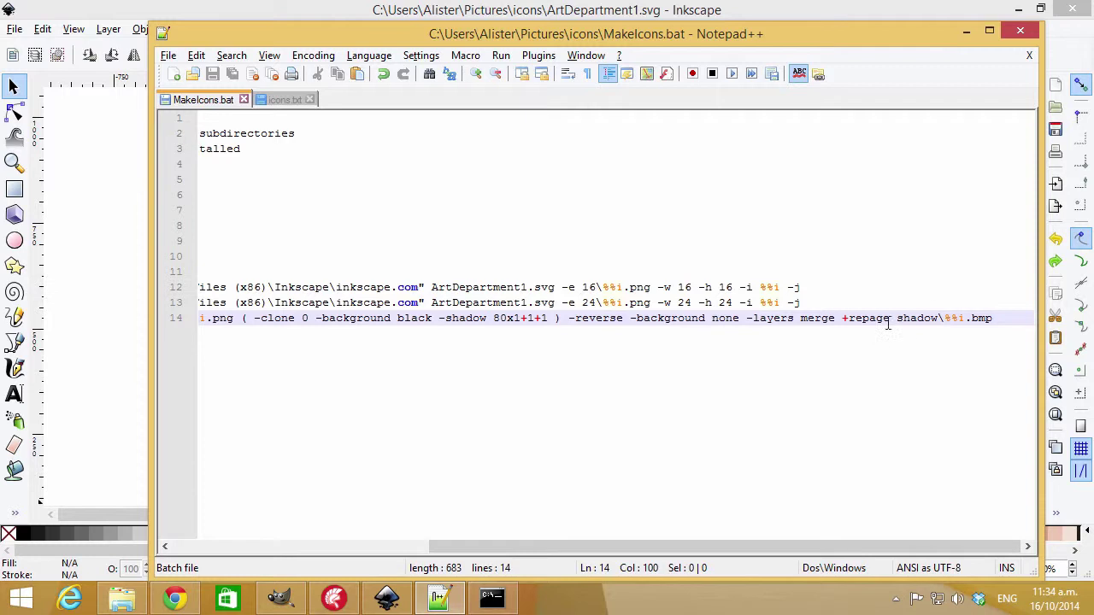
pyautogui.moveTo(894, 318); pyautogui.dragTo(991, 320)
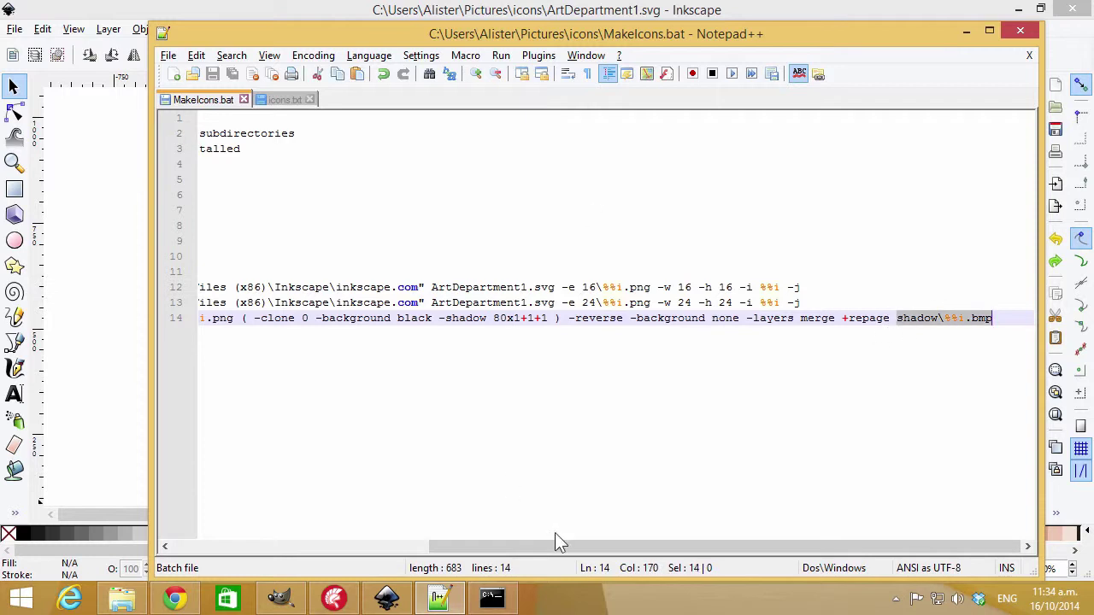
pyautogui.click(491, 598)
pyautogui.write('MakeIcons.bat')
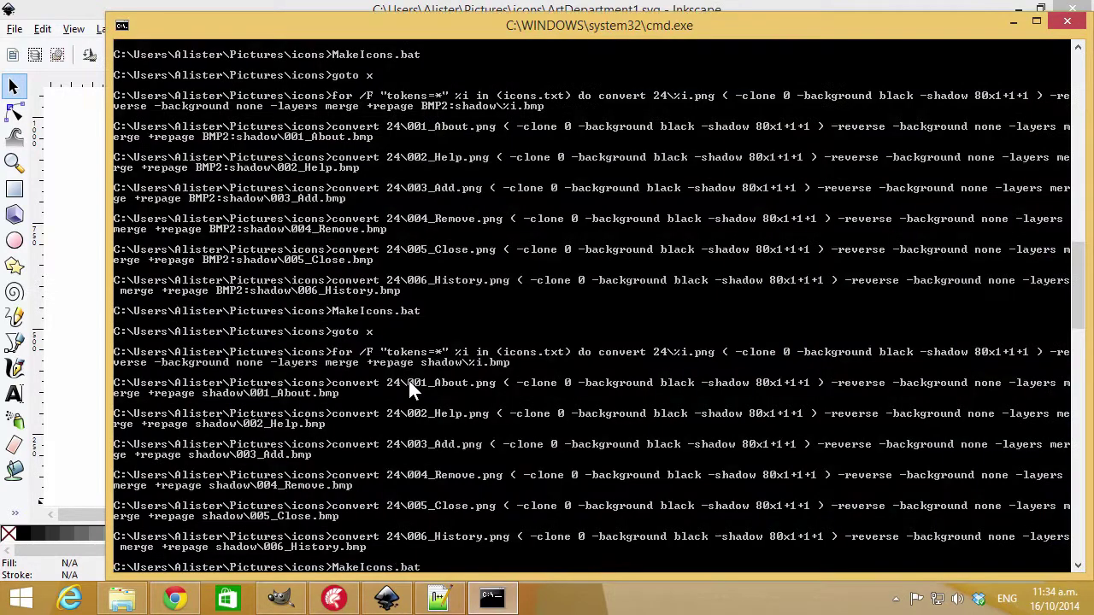
pyautogui.press('Return')
pyautogui.press('Return')
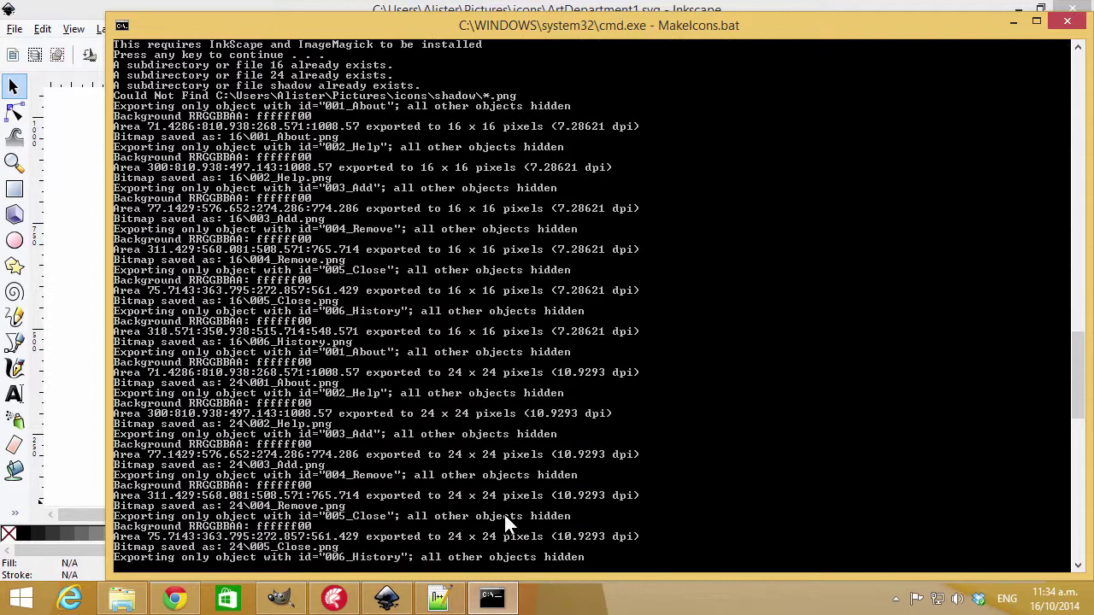
# Switch to the shadow folder in File Explorer and inspect the image dimensions in the detailed properties of 001_About.bmp
pyautogui.click(123, 598)
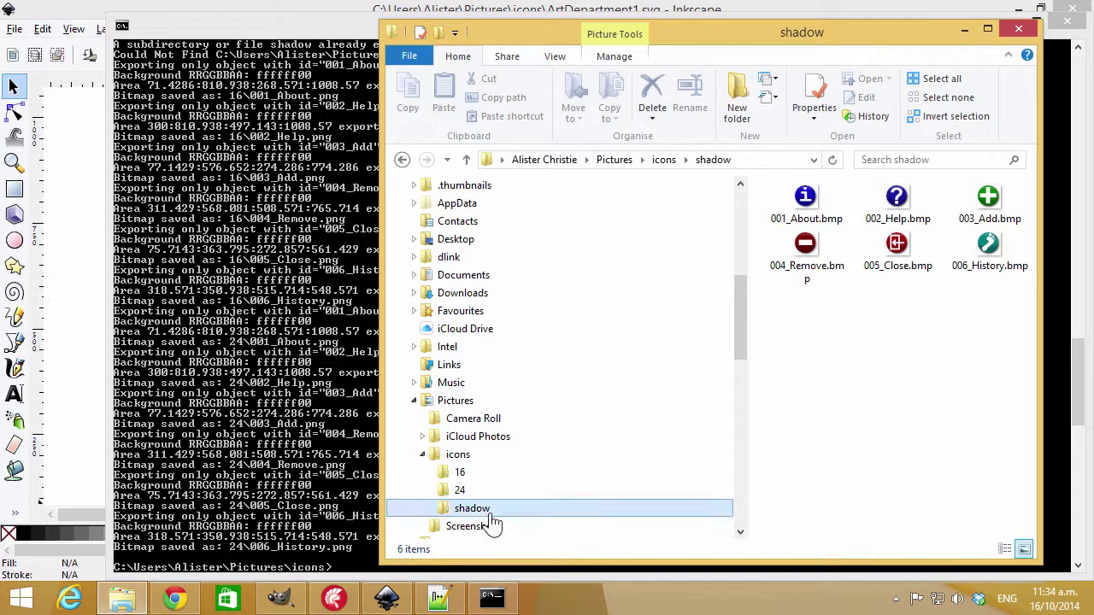
pyautogui.click(819, 224)
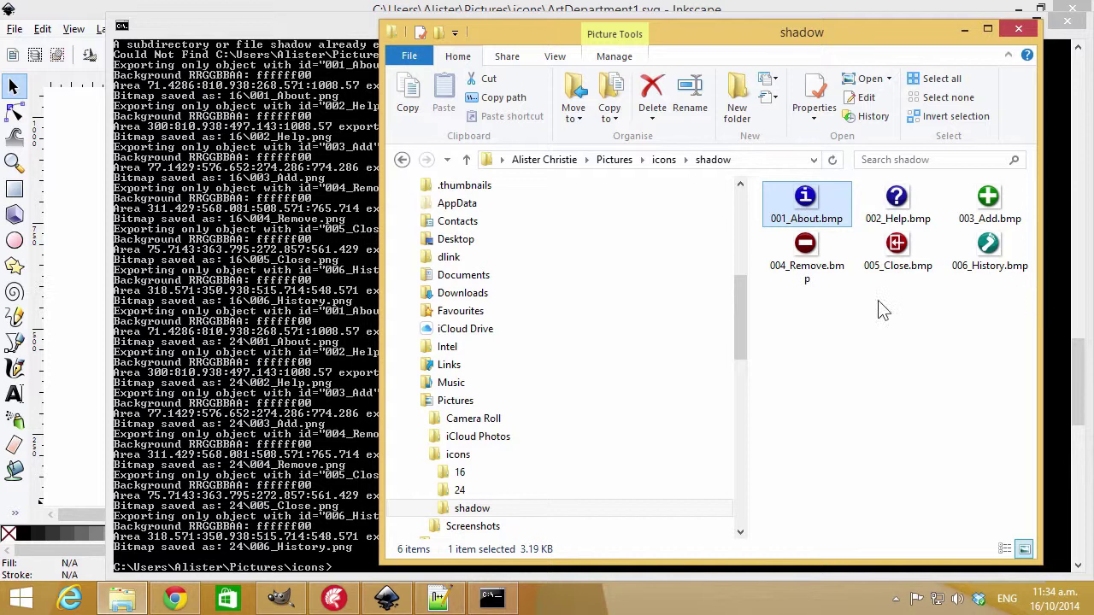
pyautogui.rightClick(818, 209)
pyautogui.click(901, 569)
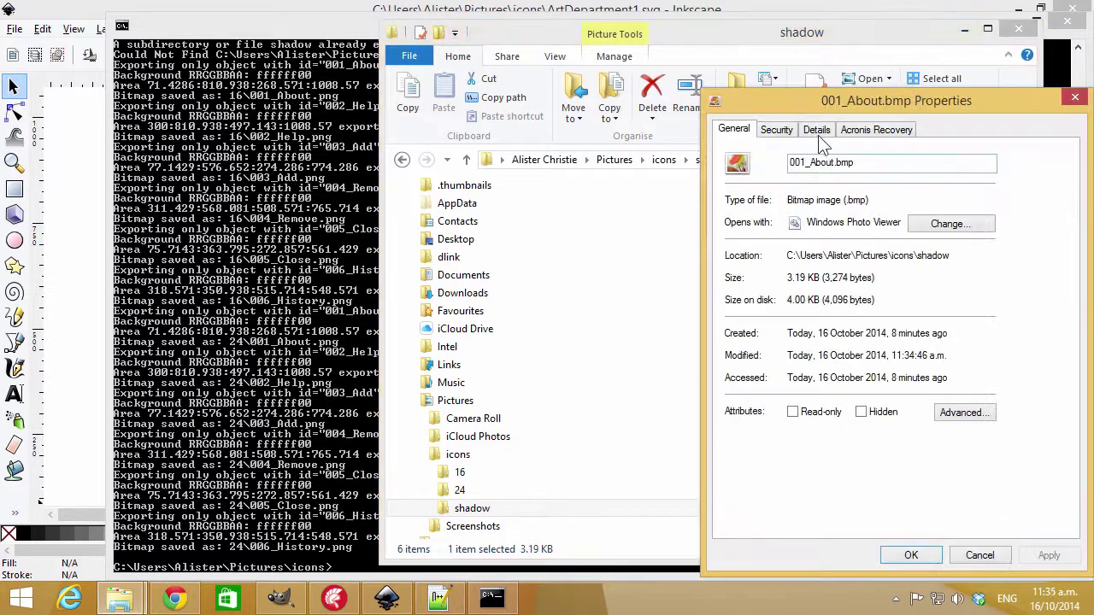
pyautogui.click(817, 130)
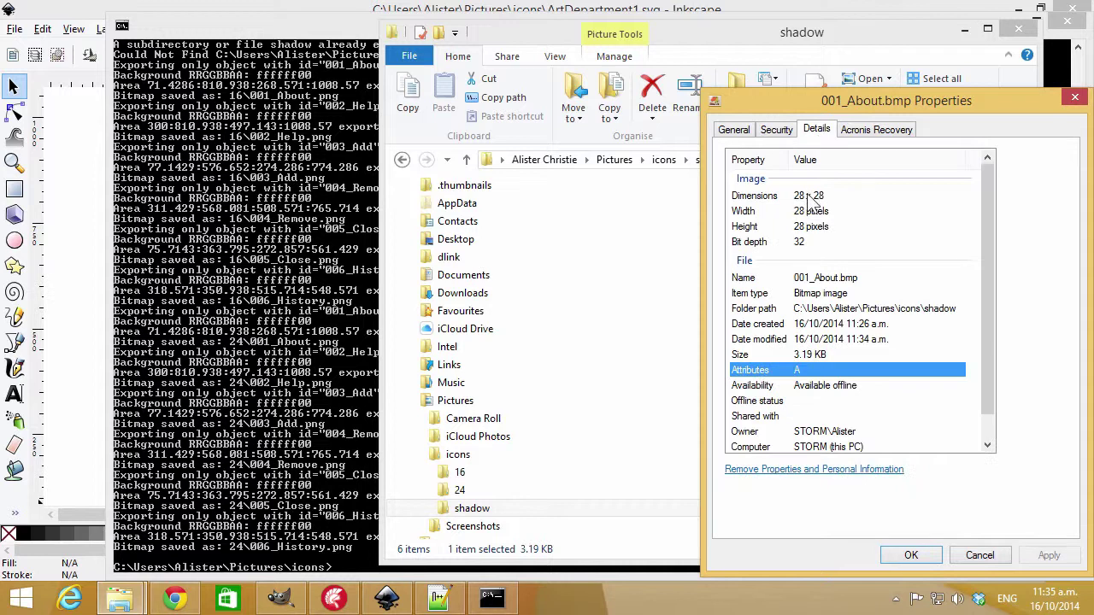
pyautogui.click(979, 556)
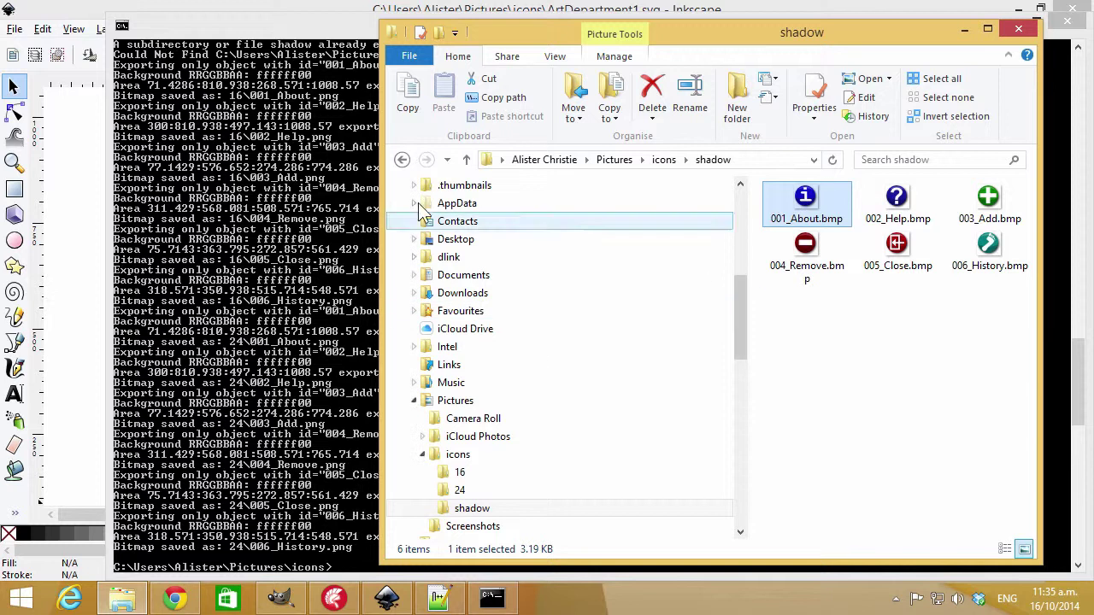
# Switch to Delphi and set the height and width of the il24 image list in Unit3 to 28
pyautogui.click(333, 598)
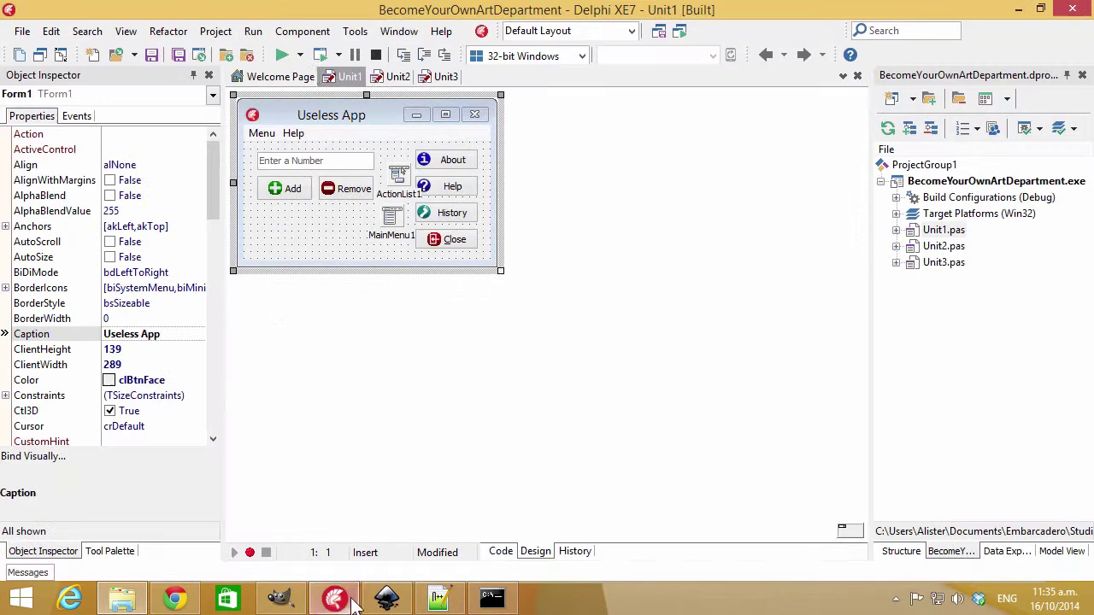
pyautogui.click(438, 78)
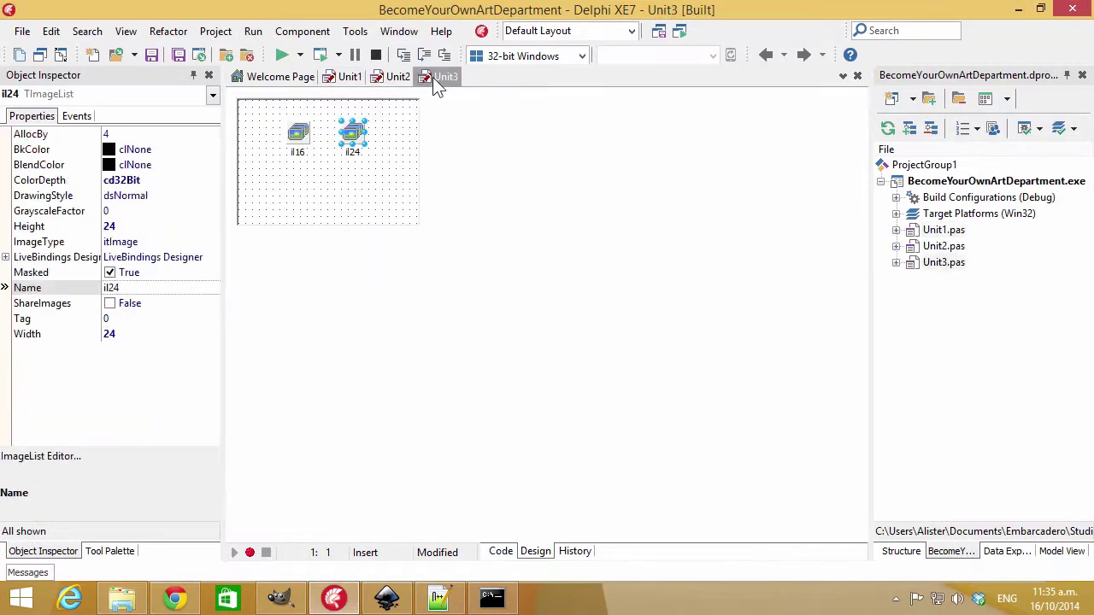
pyautogui.click(126, 227)
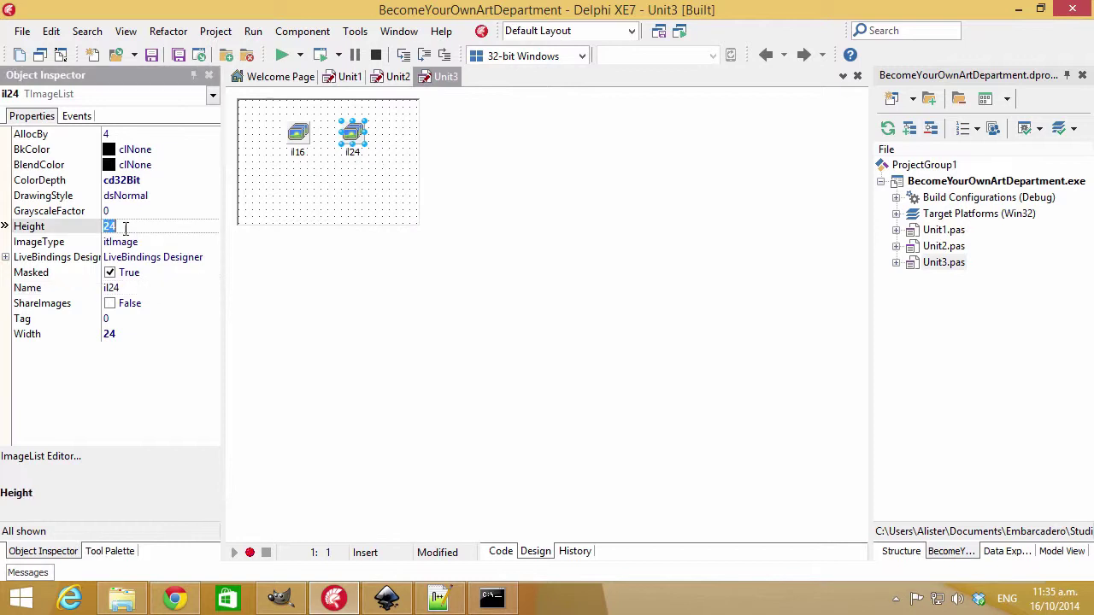
pyautogui.write('24')
pyautogui.press('BackSpace')
pyautogui.write('8')
pyautogui.click(131, 339)
pyautogui.write('2')
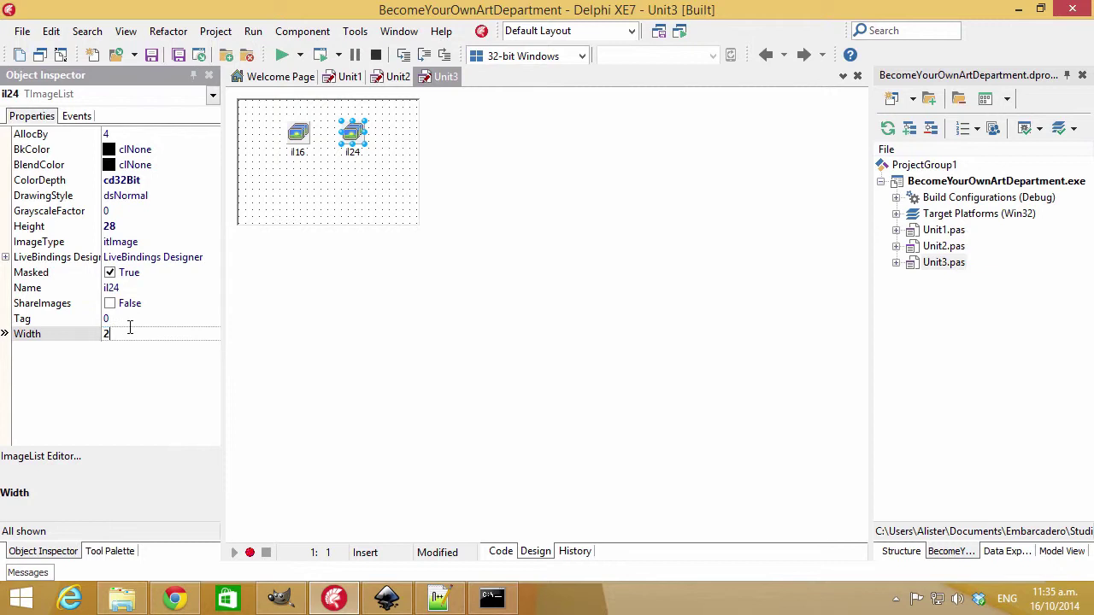
pyautogui.write('8')
# Add all six bitmaps, 001_About.bmp to 006_History.bmp, from the icons\shadow folder to the il24 image list
pyautogui.doubleClick(359, 144)
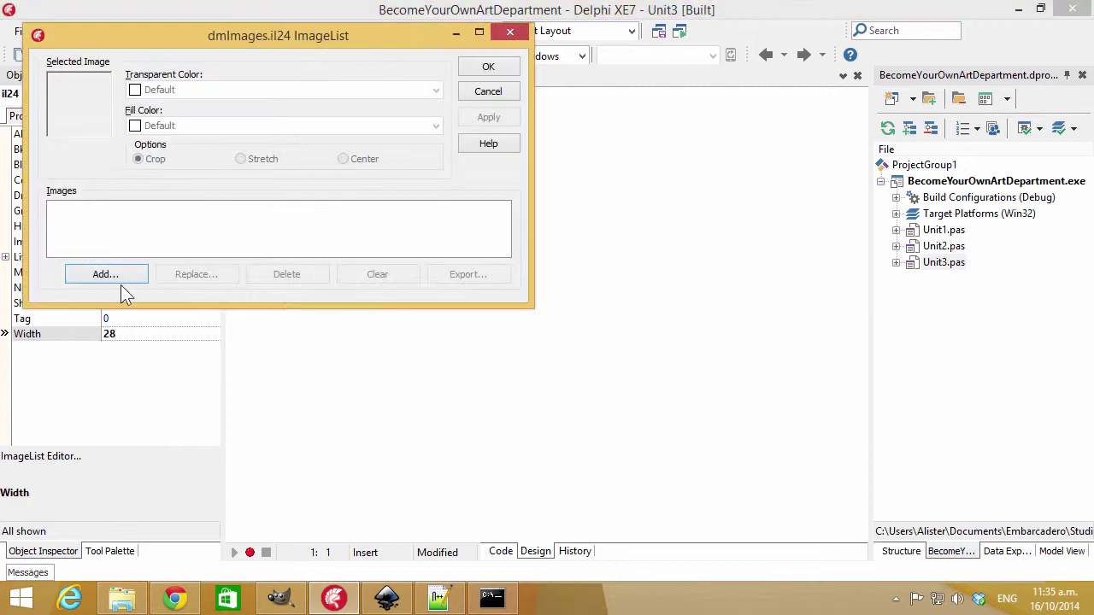
pyautogui.click(135, 270)
pyautogui.click(314, 41)
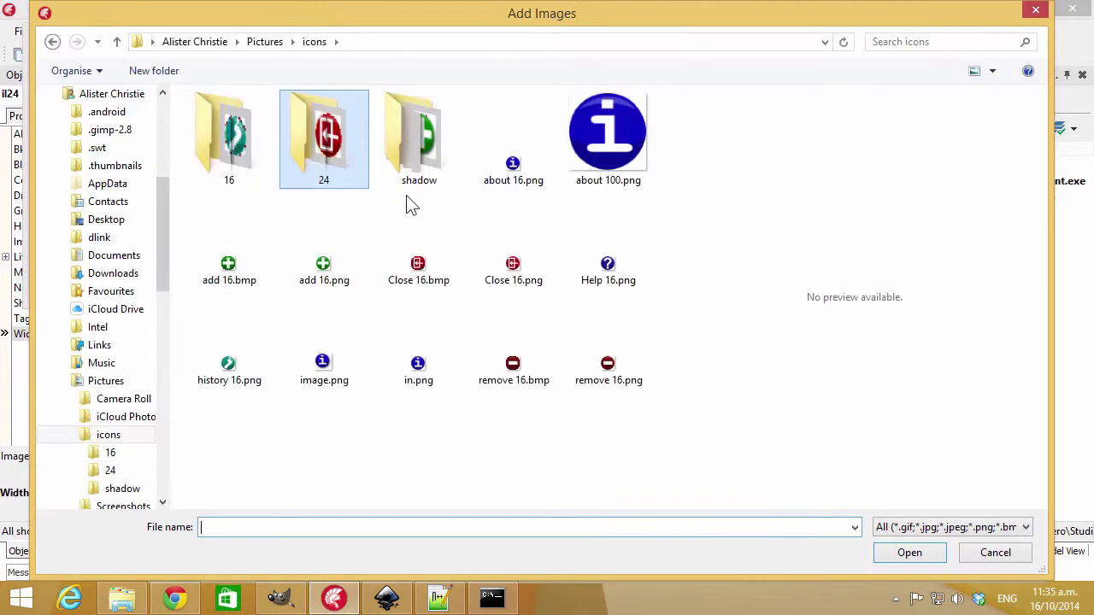
pyautogui.doubleClick(415, 165)
pyautogui.hotkey('ctrl', 'a')
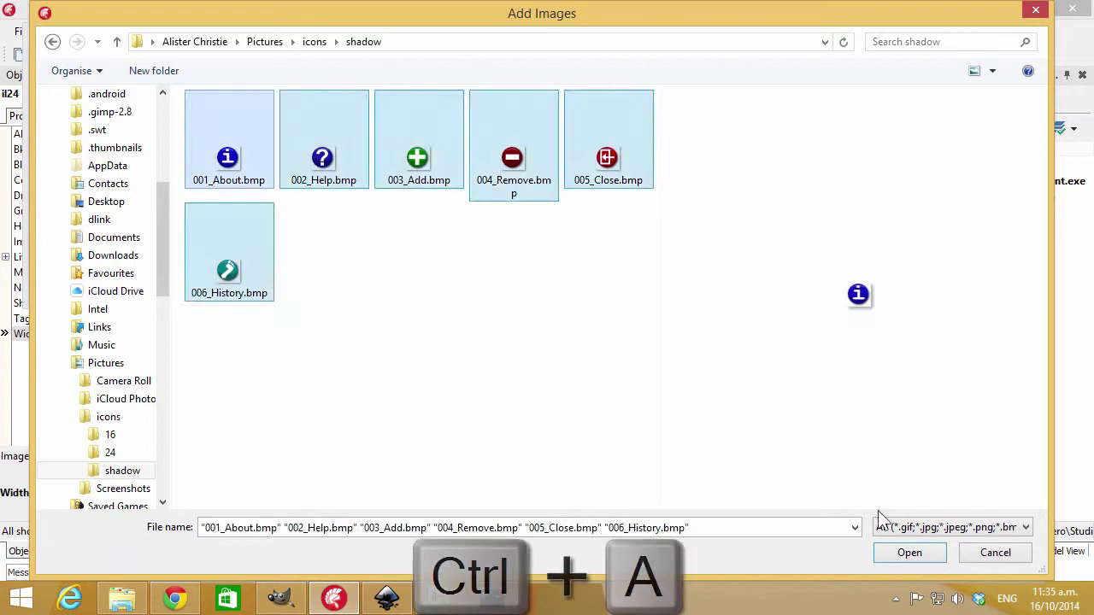
pyautogui.click(909, 552)
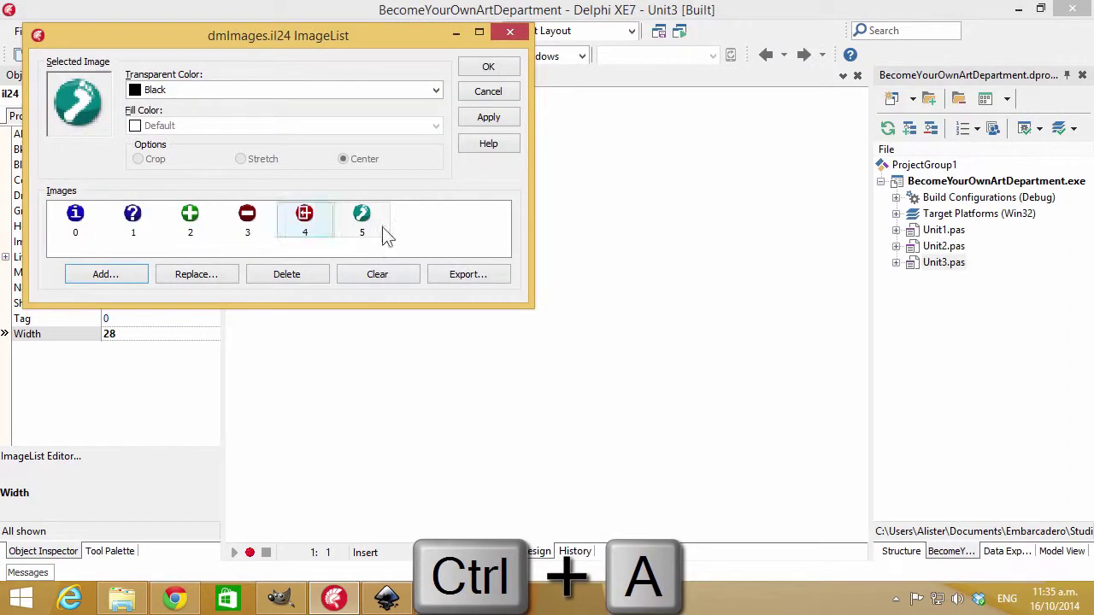
pyautogui.click(462, 68)
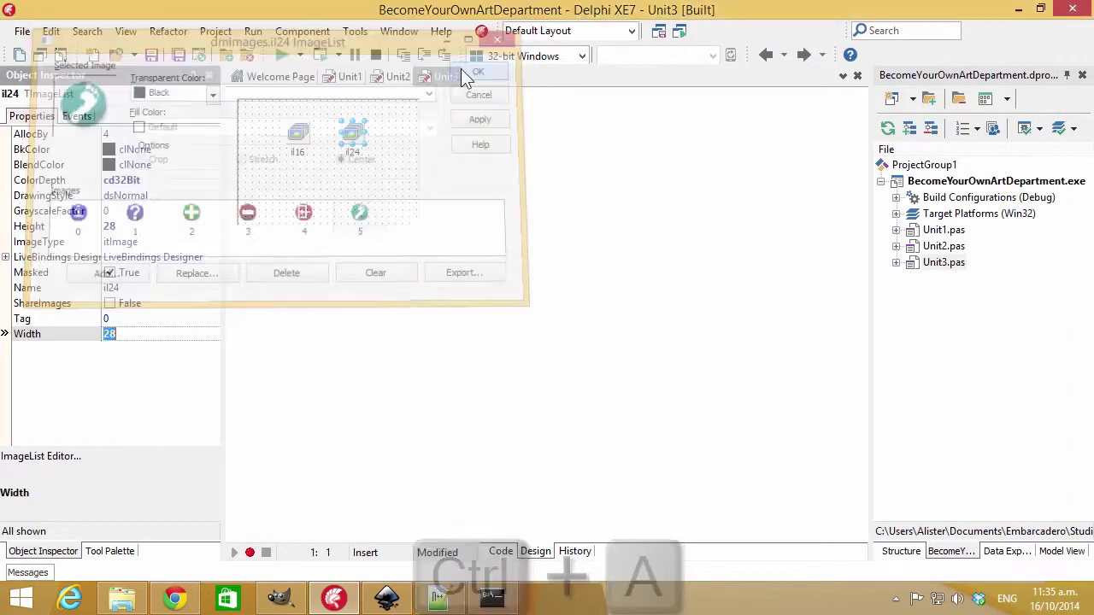
# Run the Useless App, examine the icons in its Menu entries, and close the app
pyautogui.click(320, 55)
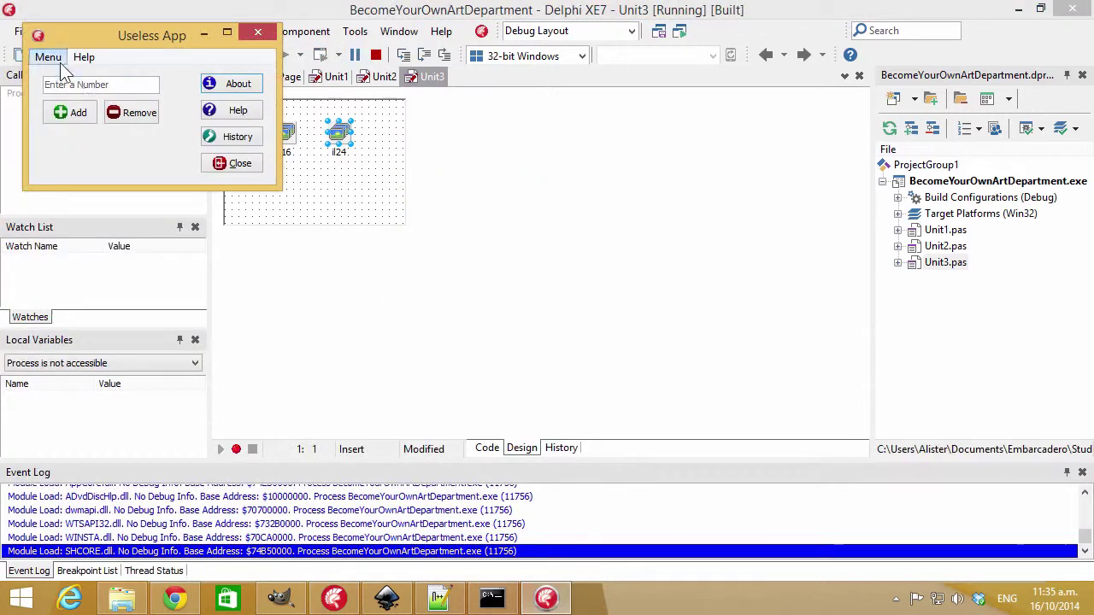
pyautogui.click(60, 62)
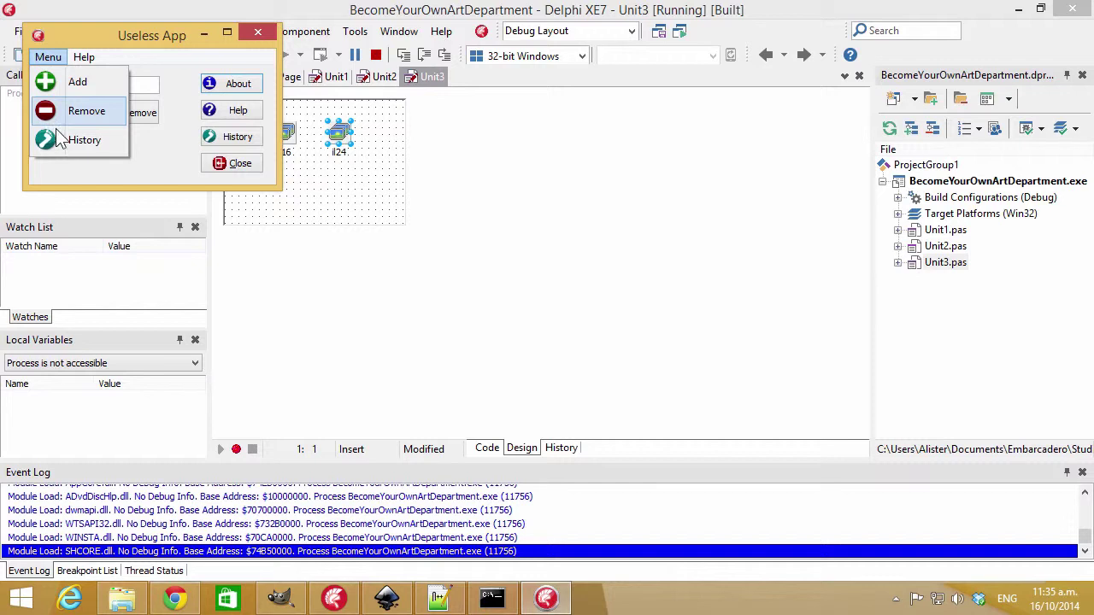
pyautogui.click(138, 45)
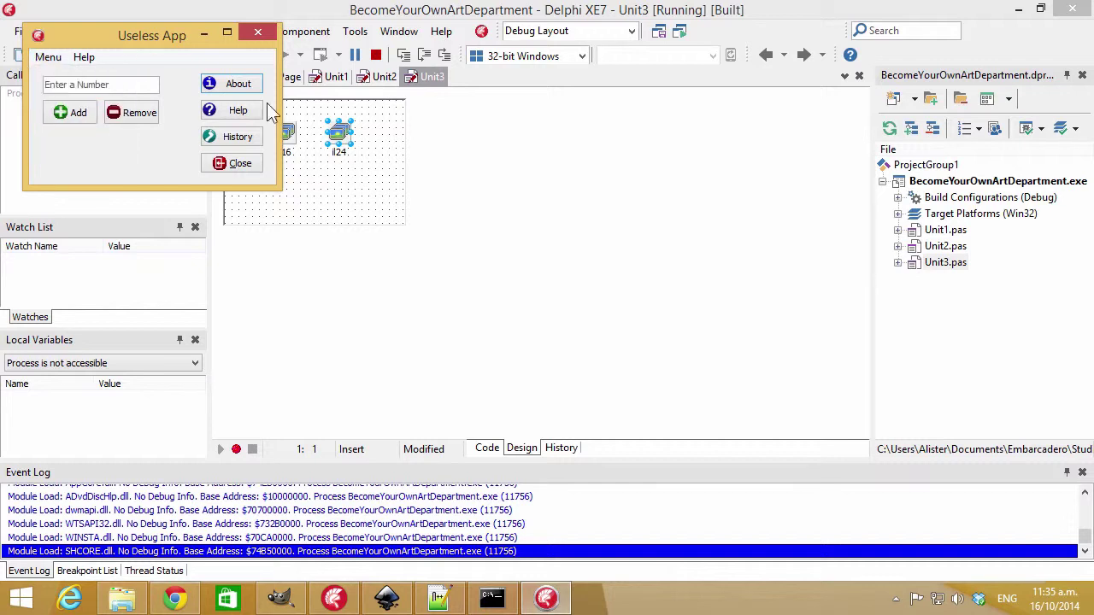
pyautogui.click(257, 32)
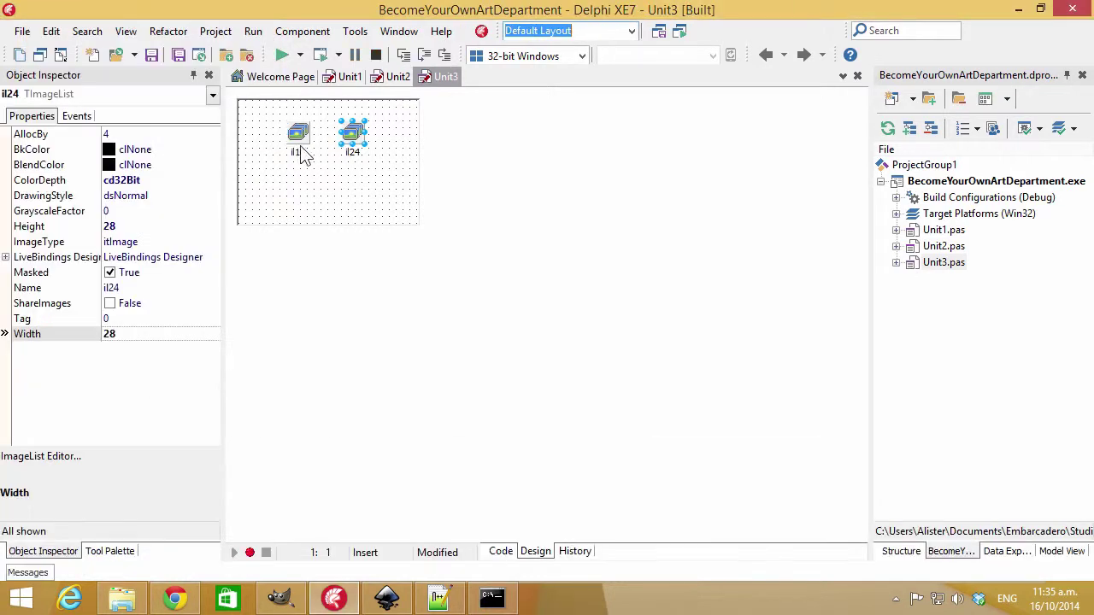